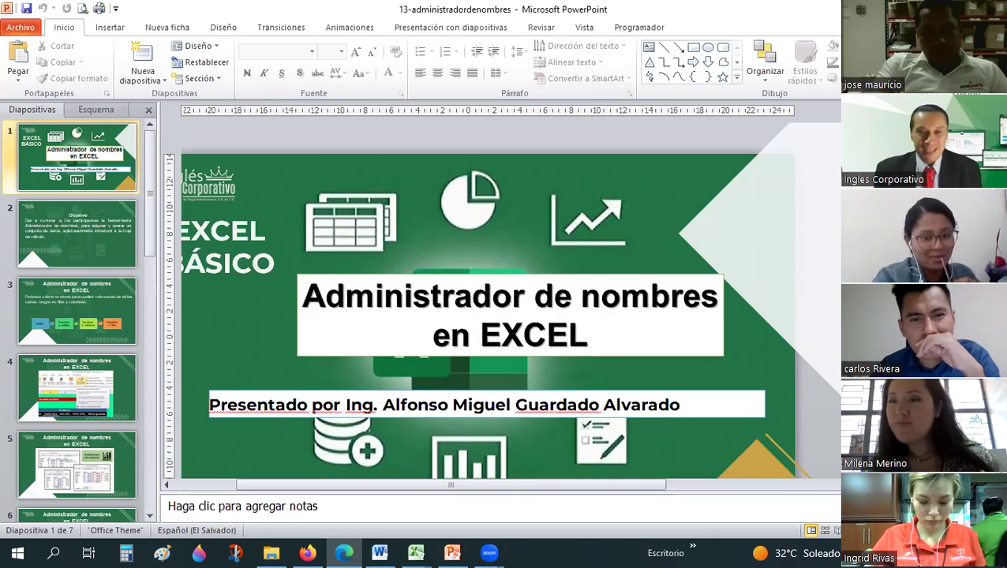
Show slide 2, 'Objetivo', of the Name Manager presentation.
left_click(74, 251)
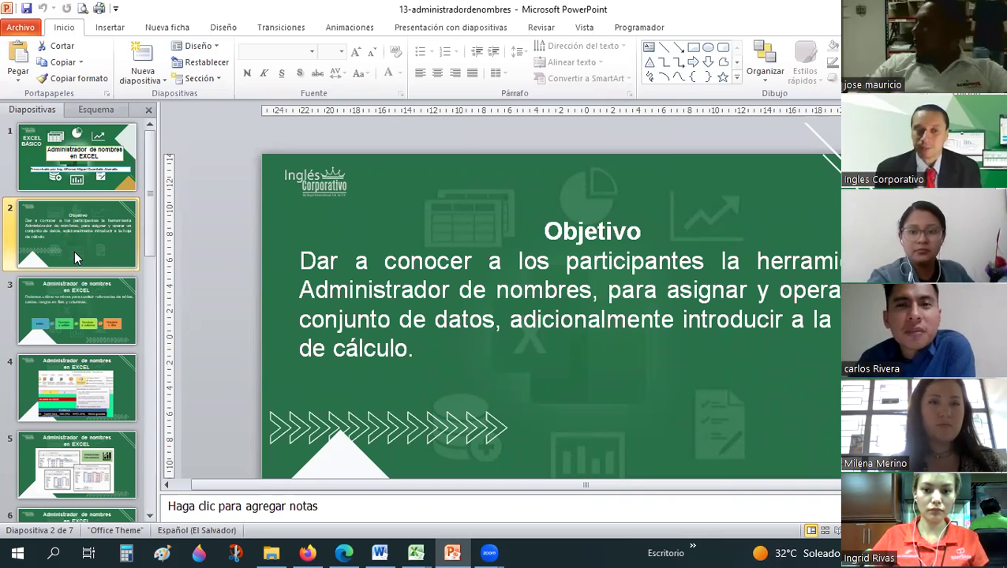
Display slide 3 with the Tablas, Nombres a celdas, columna and filas diagram.
left_click(98, 306)
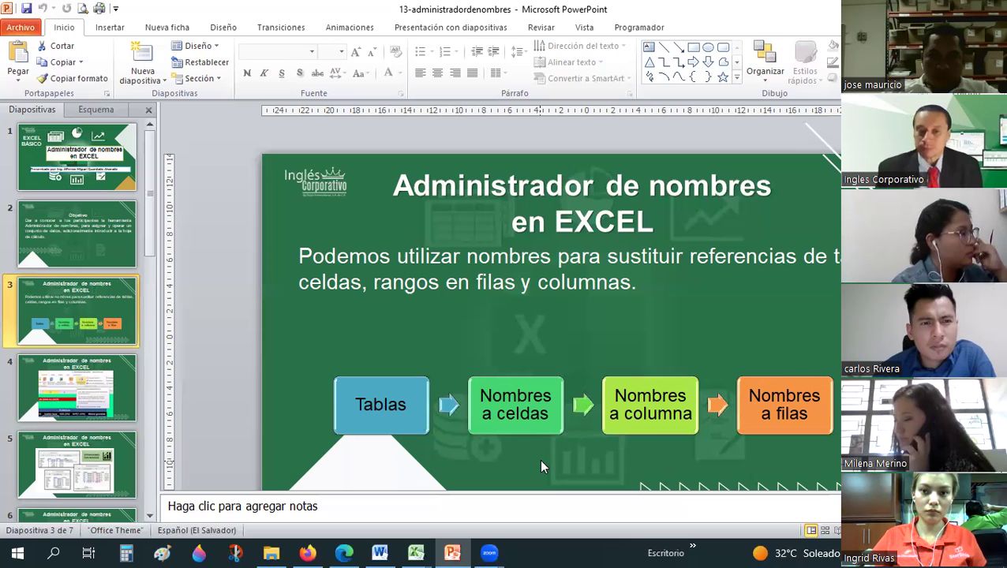
Show slide 4's Name Manager screenshot, then bring the 13-Administradordenombres - HT workbook forward.
left_click(131, 371)
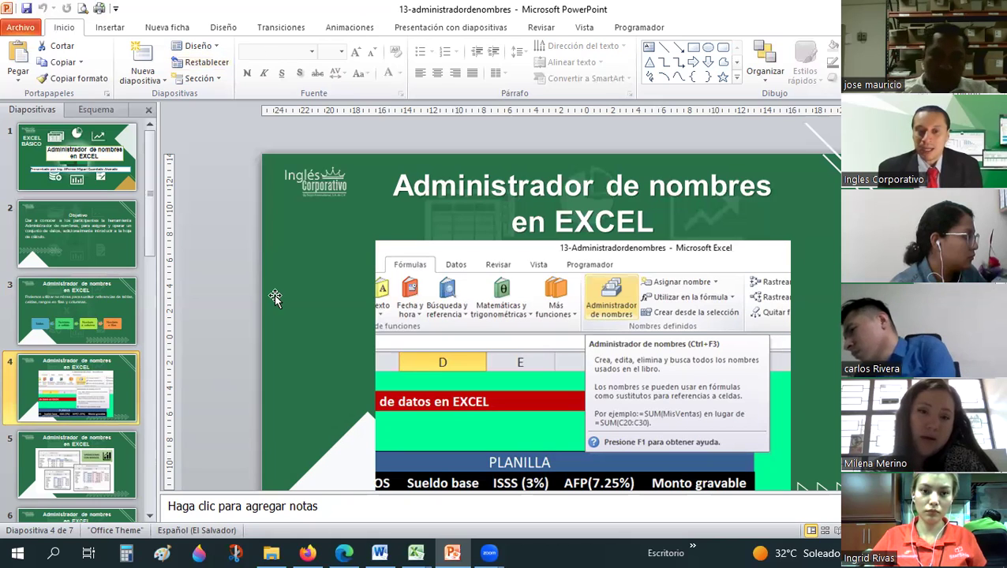
left_click(416, 553)
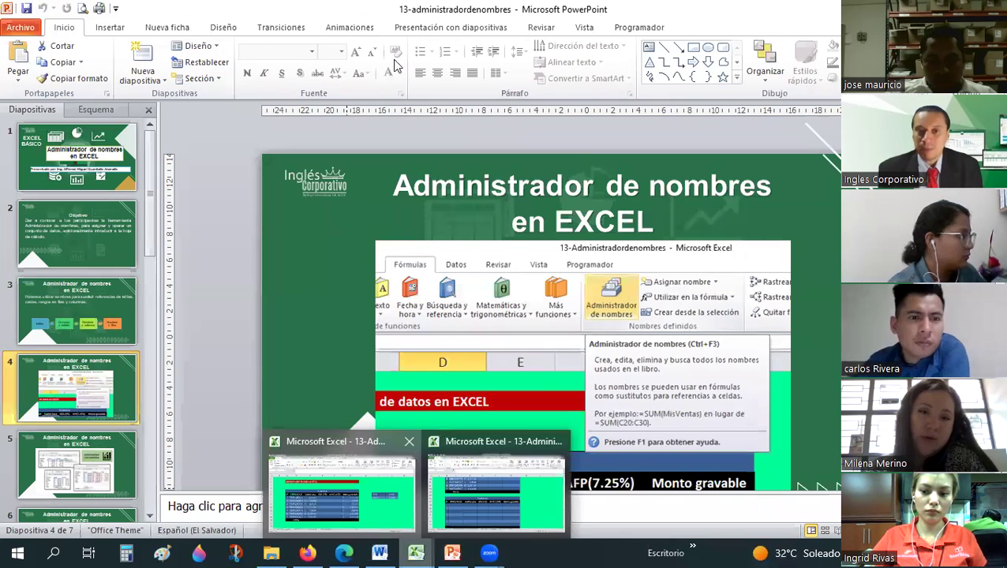
left_click(489, 490)
Open Administrador de nombres from the Fórmulas tab, showing no defined names yet.
left_click(354, 35)
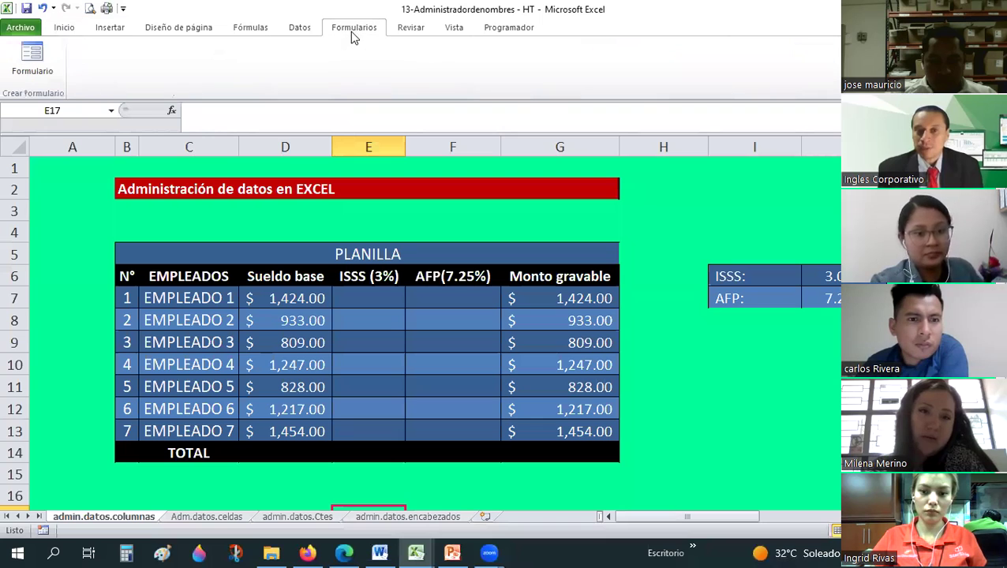
left_click(245, 28)
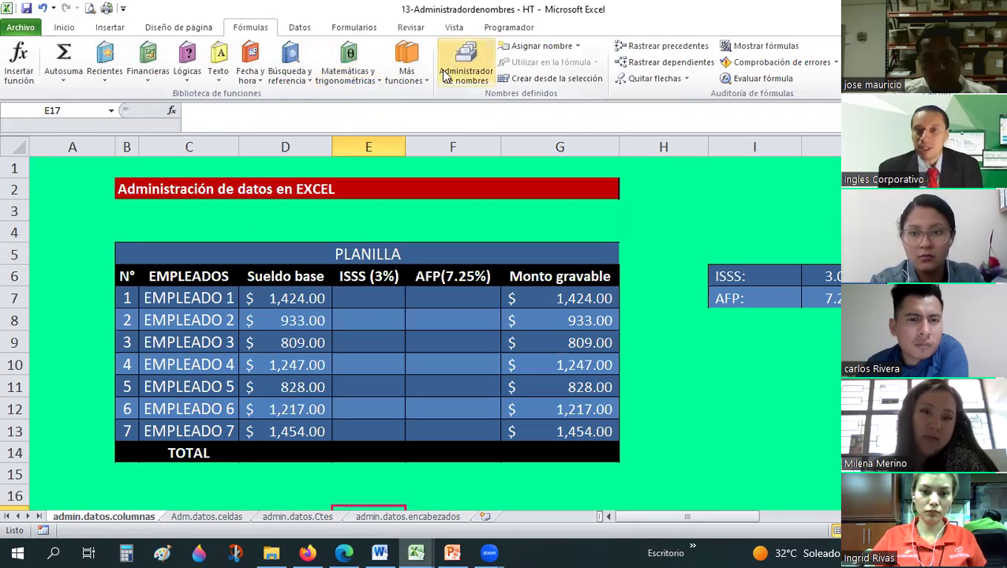
left_click(474, 50)
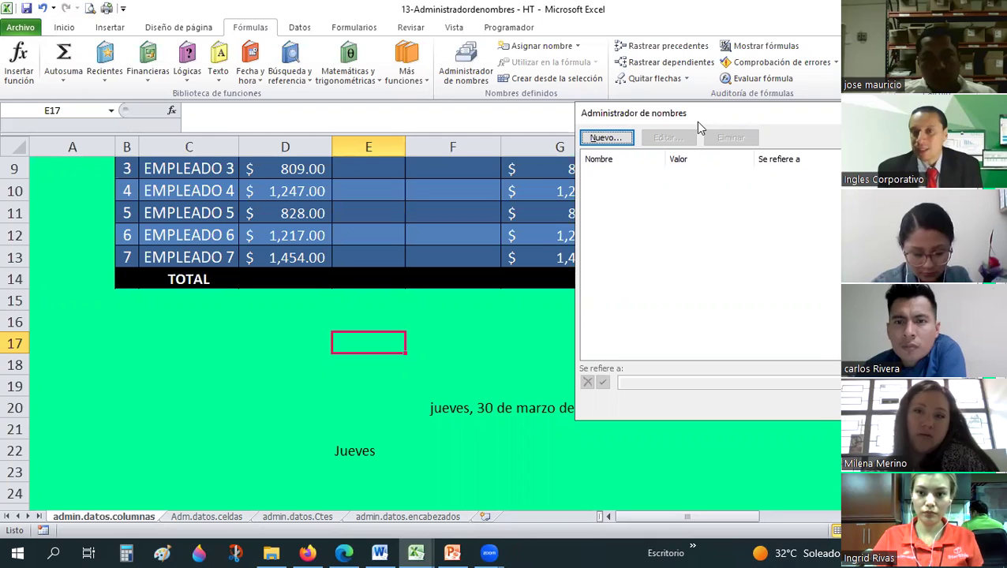
Move the Name Manager fully into view and check its Filtro options before closing them.
left_click_drag(636, 113, 454, 89)
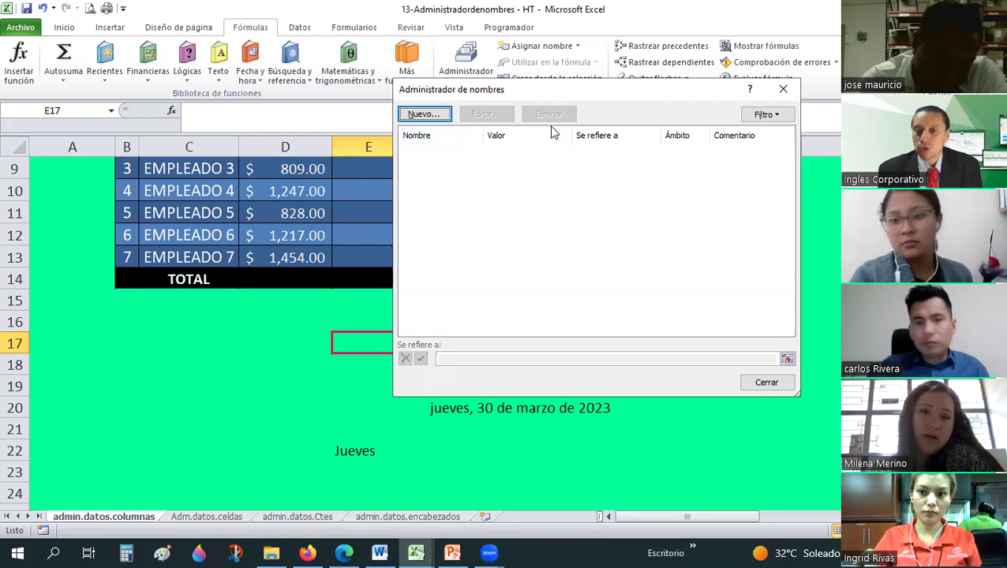
left_click(786, 118)
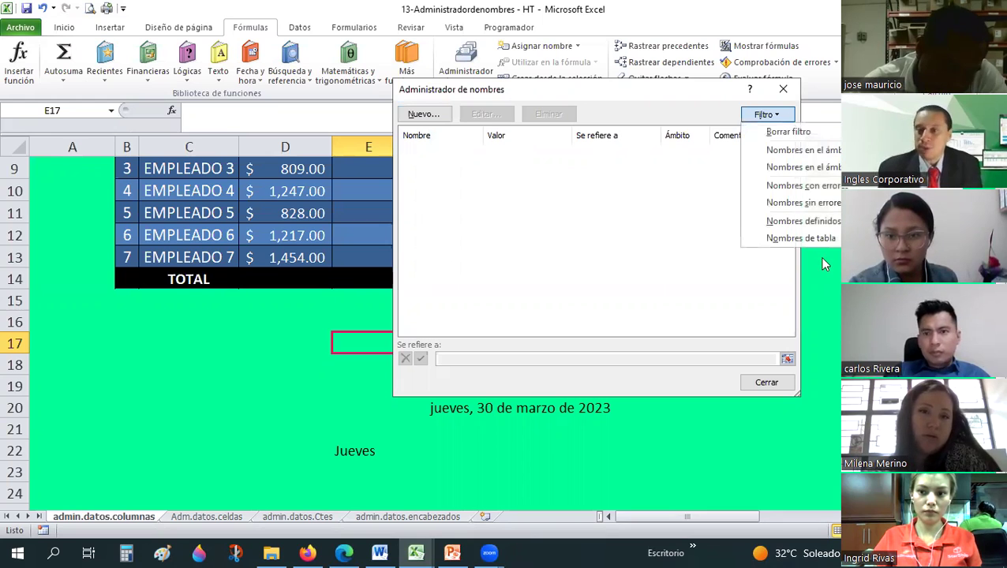
left_click(411, 475)
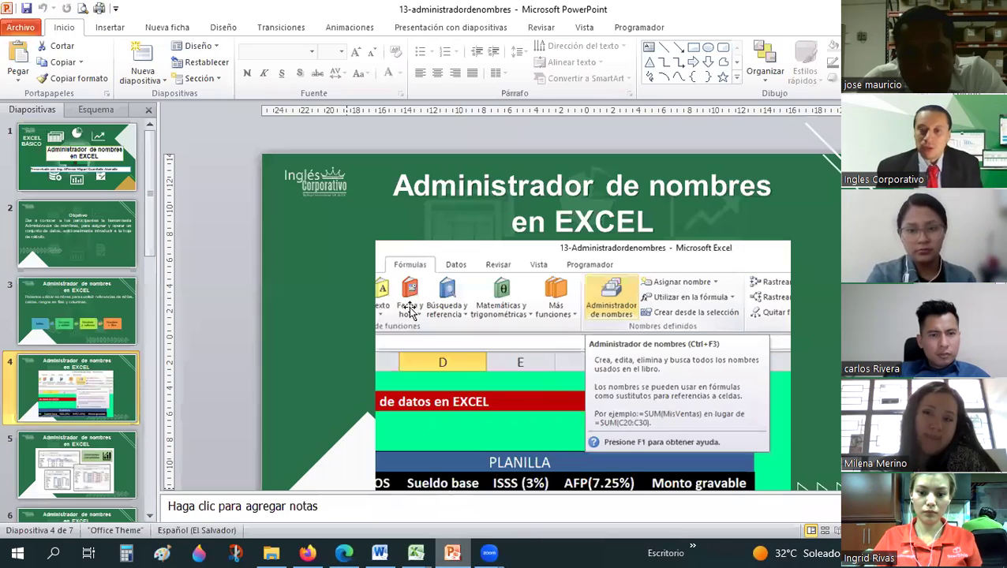
Return to PowerPoint and select slide 5, Operaciones con rangos.
left_click(452, 553)
scroll(401, 295, "down", 1)
left_click(68, 361)
scroll(68, 361, "down", 2)
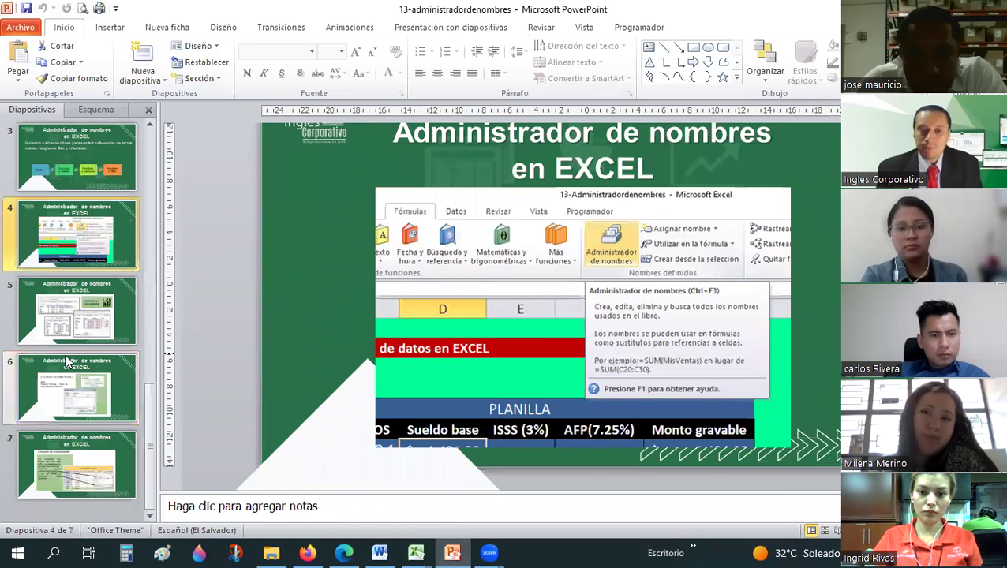
left_click(76, 320)
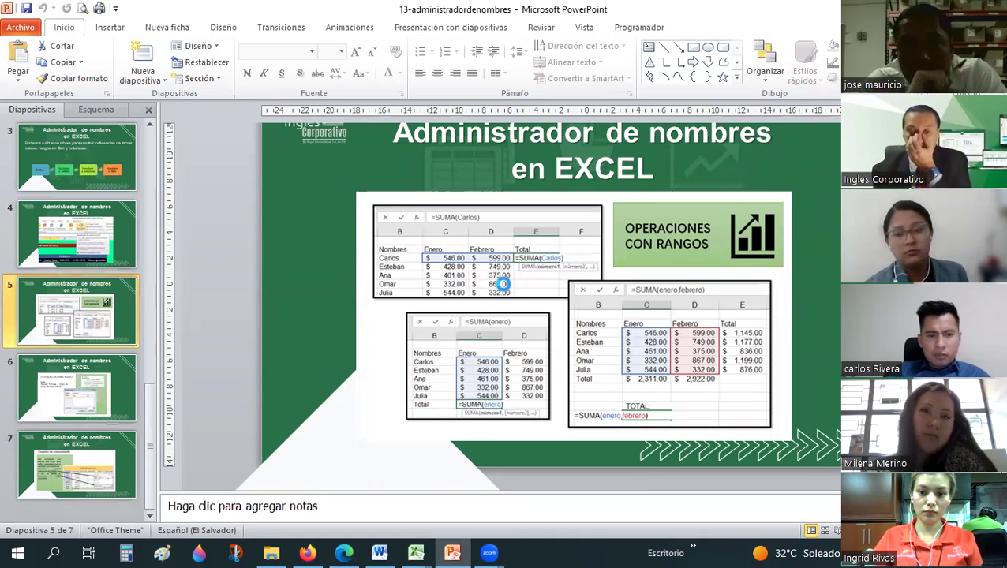
Start the slideshow from slide 5 with the pointer set to the Pluma pen.
key("F5")
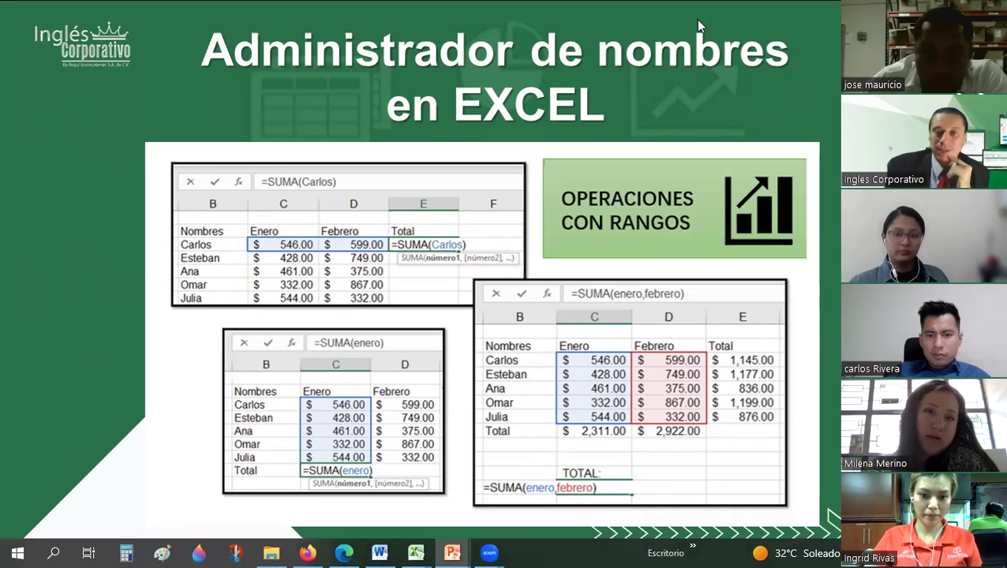
right_click(627, 92)
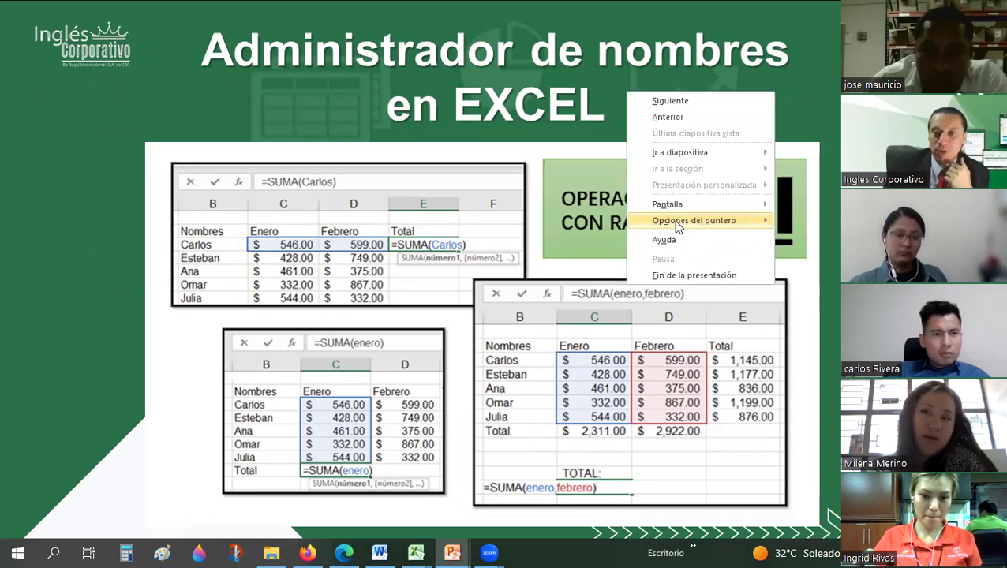
mouse_move(668, 204)
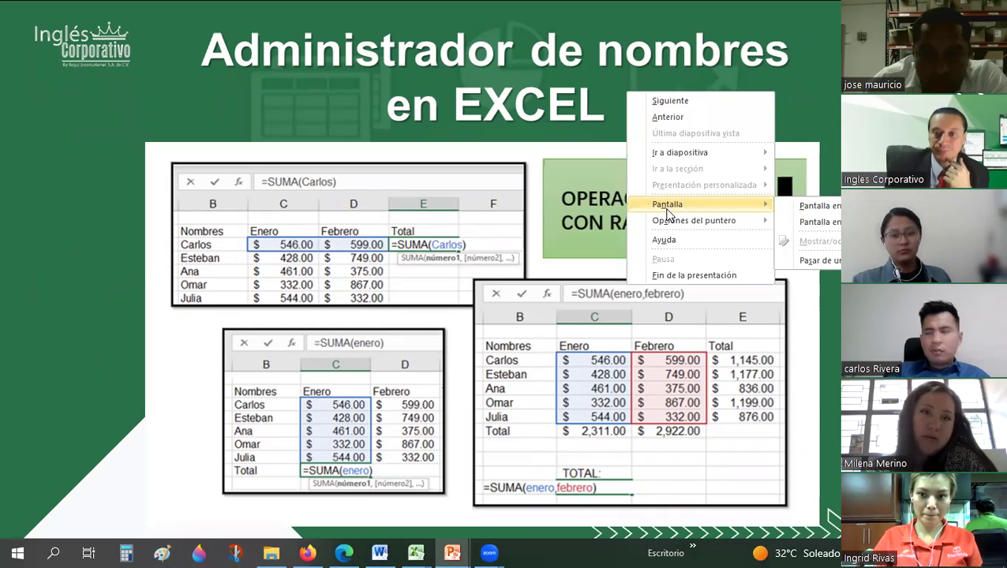
left_click(425, 251)
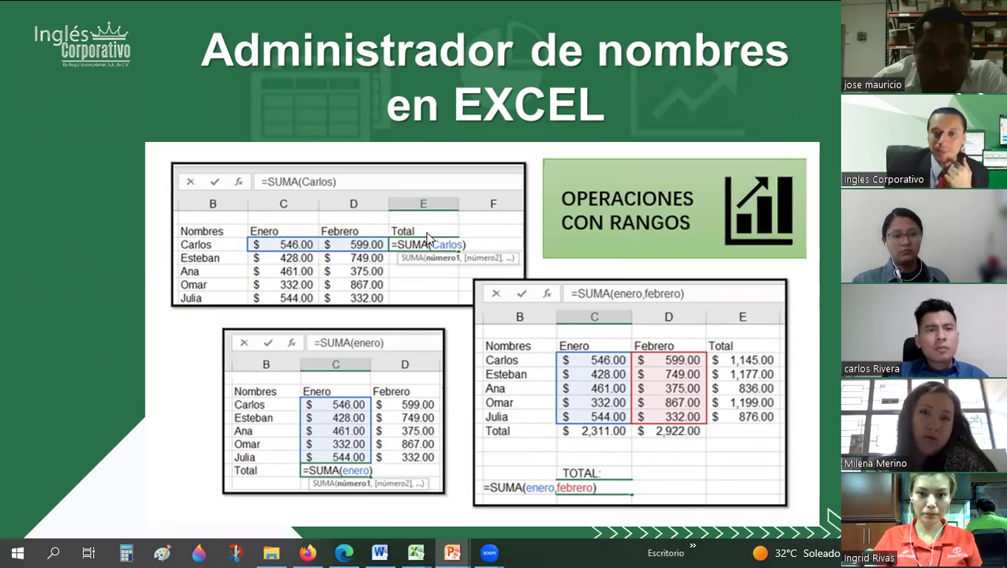
Ink the =SUMA(Carlos) example, marking Carlos, Enero/Febrero, row 3 and writing C3:D3.
left_click_drag(304, 187, 330, 187)
left_click_drag(339, 183, 300, 188)
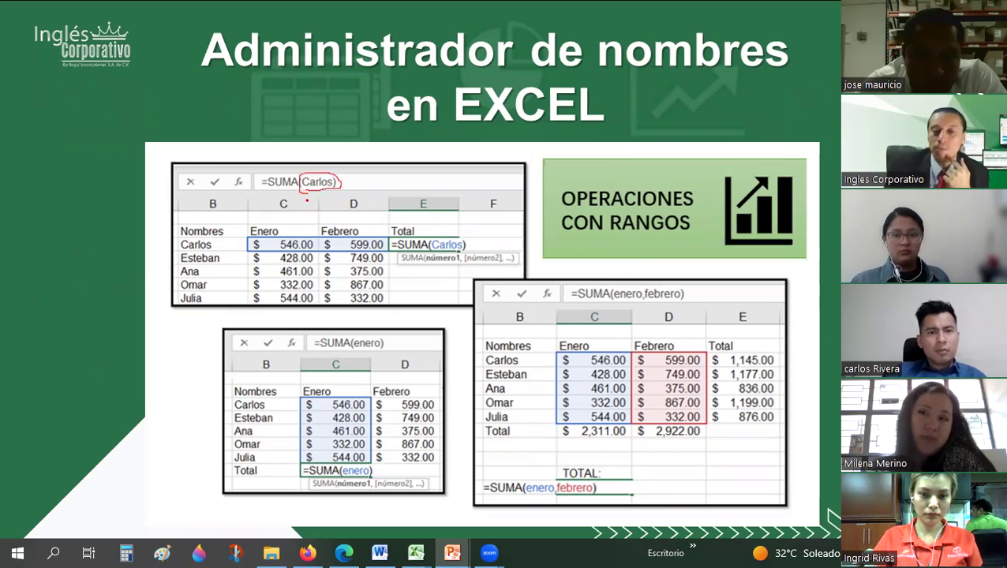
left_click_drag(246, 223, 287, 219)
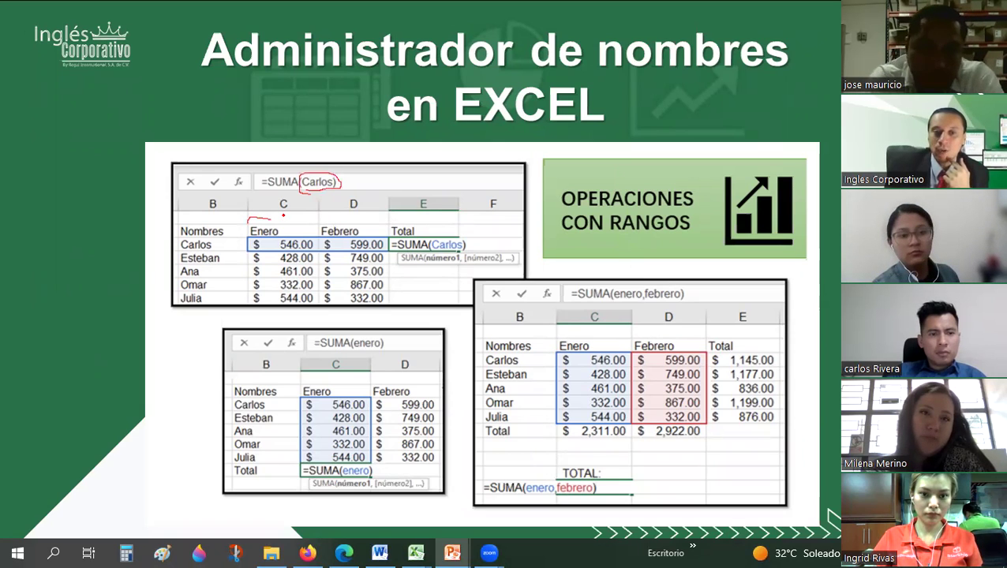
left_click_drag(353, 213, 286, 216)
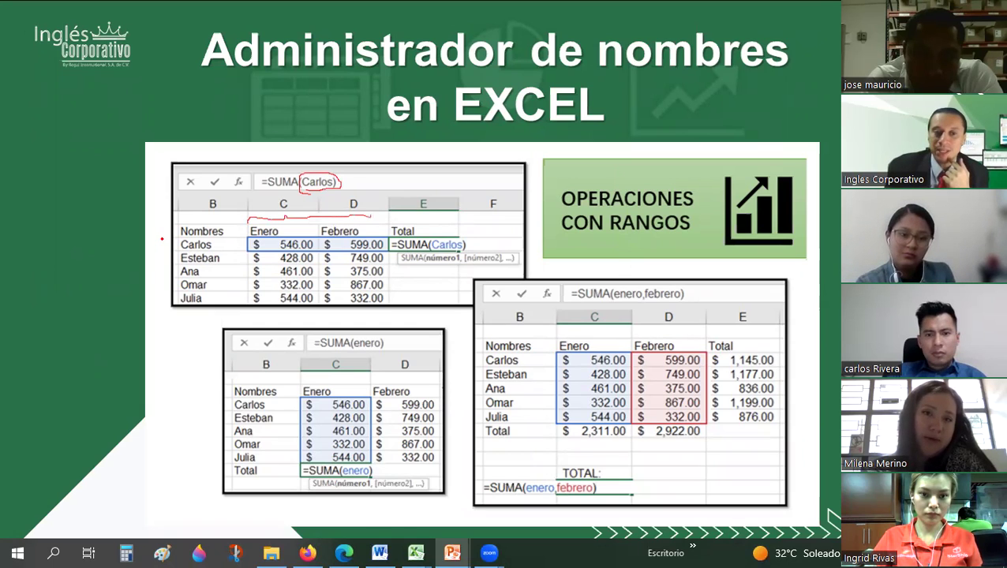
left_click_drag(162, 251, 164, 256)
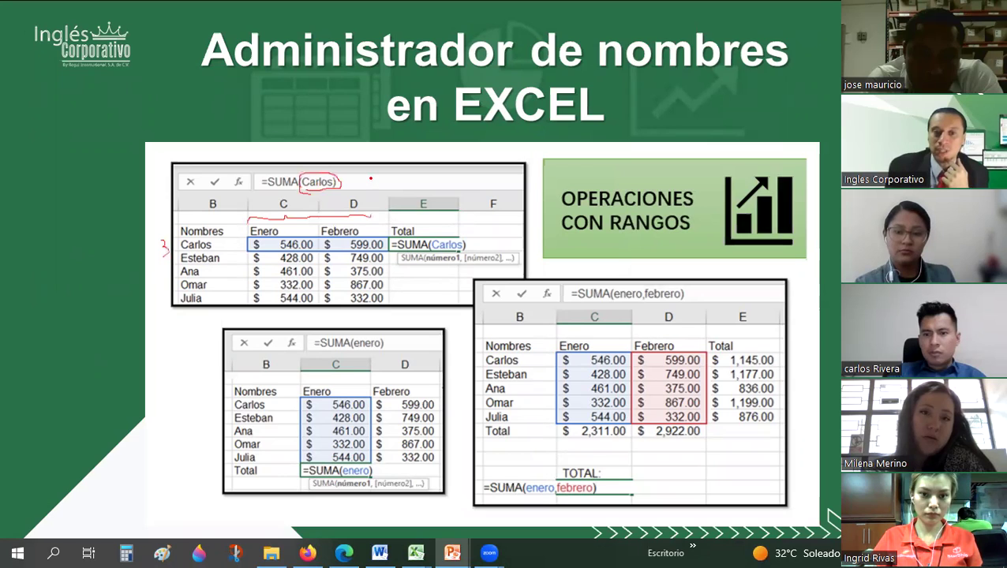
mouse_move(358, 184)
left_mouse_down()
mouse_move(371, 181)
mouse_move(381, 195)
left_mouse_up()
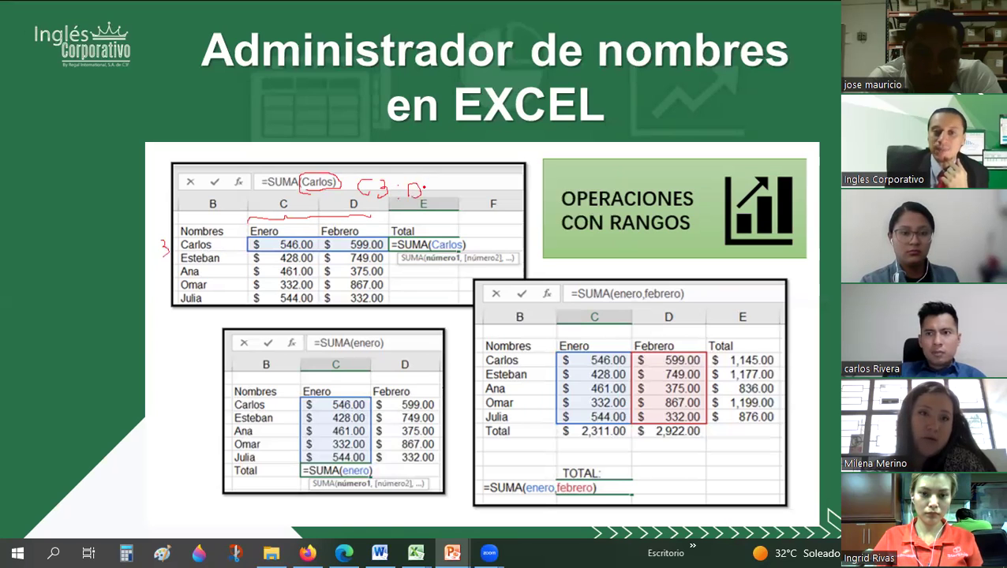
left_click_drag(425, 180, 435, 205)
left_click_drag(360, 175, 356, 203)
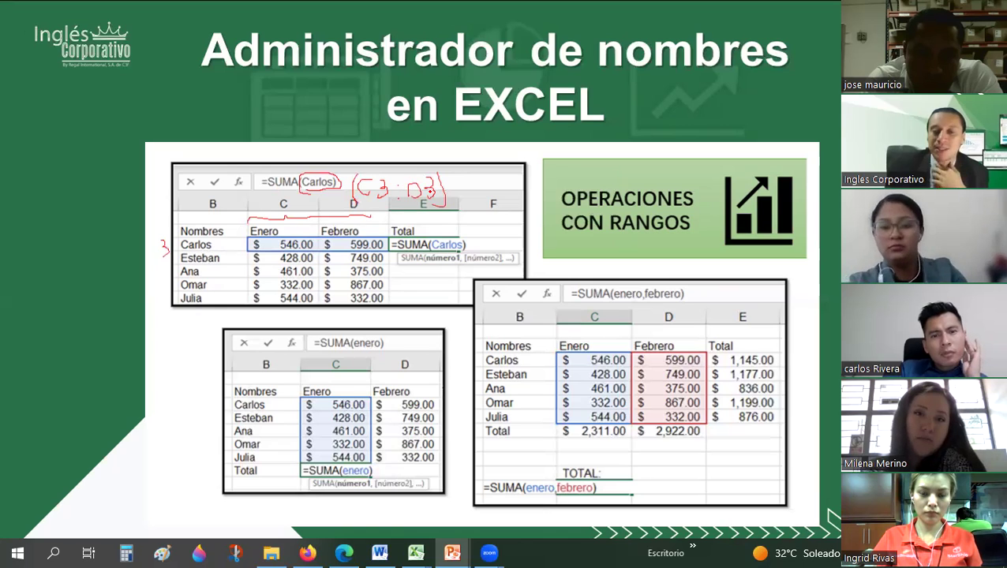
left_click_drag(310, 161, 339, 147)
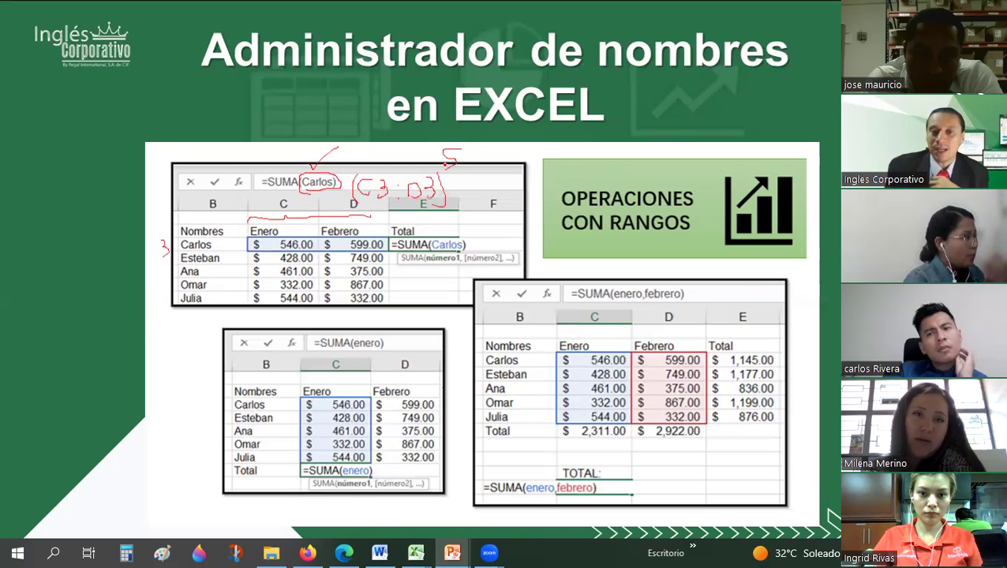
mouse_move(464, 155)
left_mouse_down()
mouse_move(529, 148)
mouse_move(543, 169)
mouse_move(558, 164)
left_mouse_up()
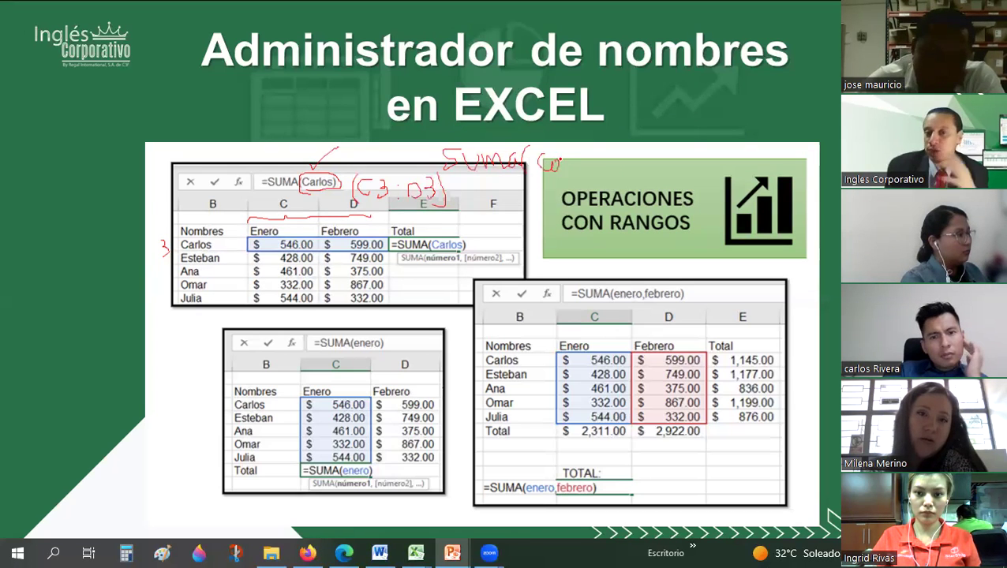
left_click_drag(561, 161, 608, 182)
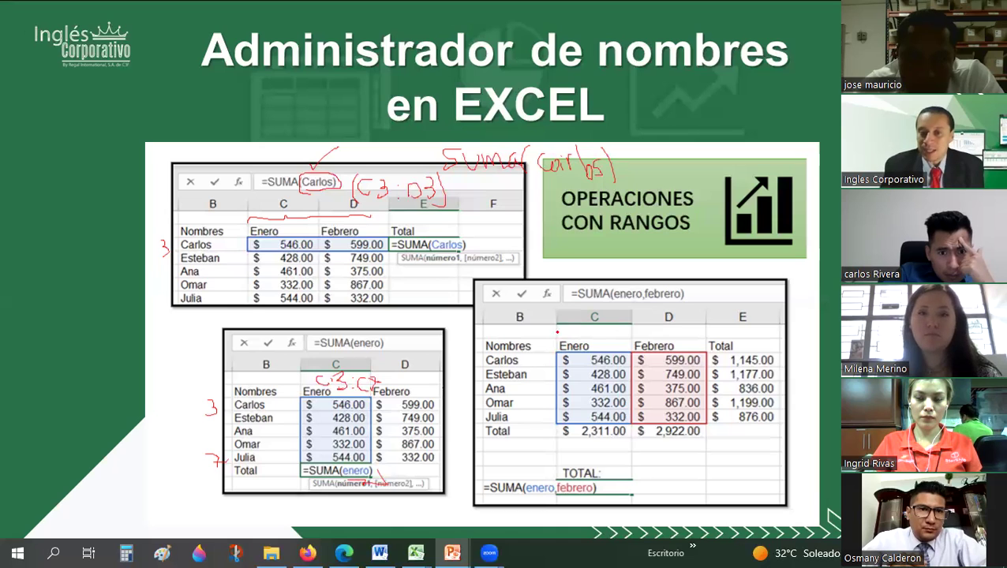
Circle the Enero/Febrero table and link febrero to the Operaciones con rangos box in red ink.
left_click_drag(556, 339, 573, 335)
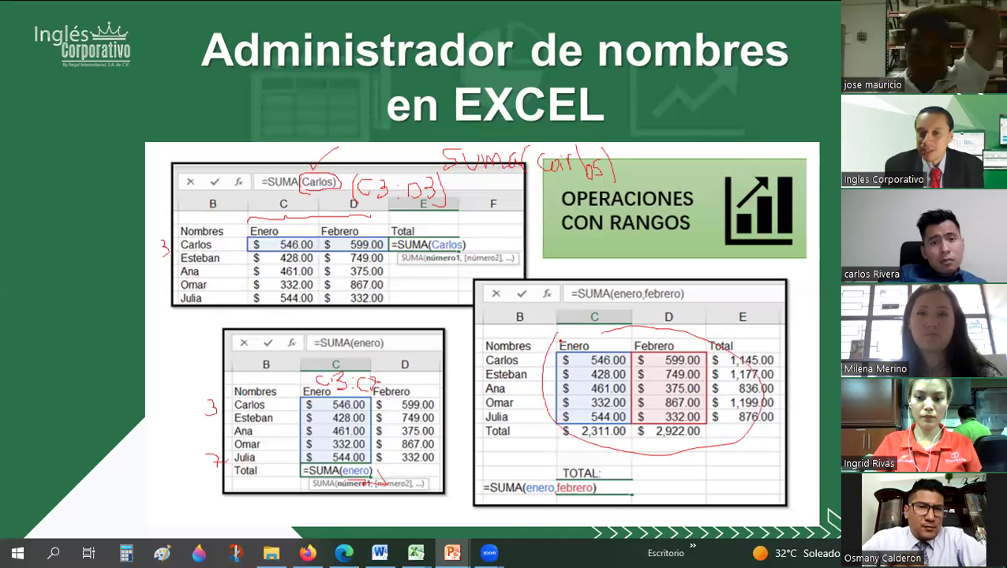
mouse_move(570, 331)
left_mouse_down()
mouse_move(654, 336)
mouse_move(649, 348)
mouse_move(677, 339)
left_mouse_up()
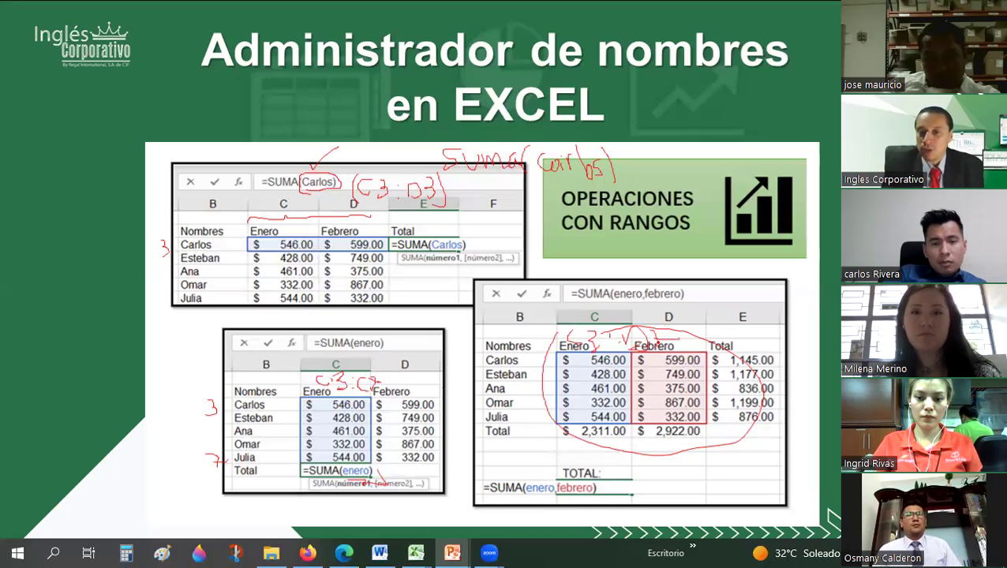
left_click_drag(627, 291, 654, 238)
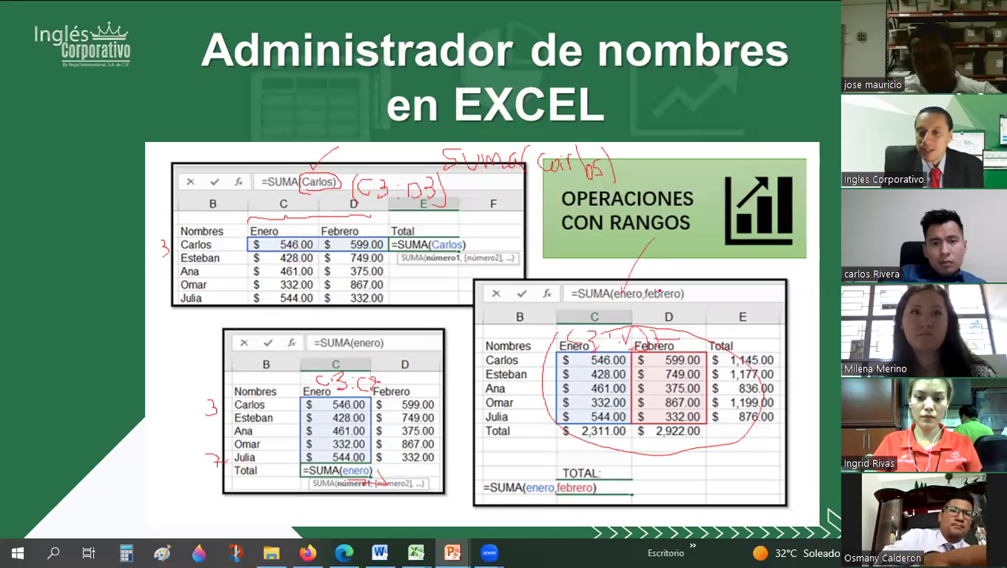
left_click_drag(724, 254, 663, 290)
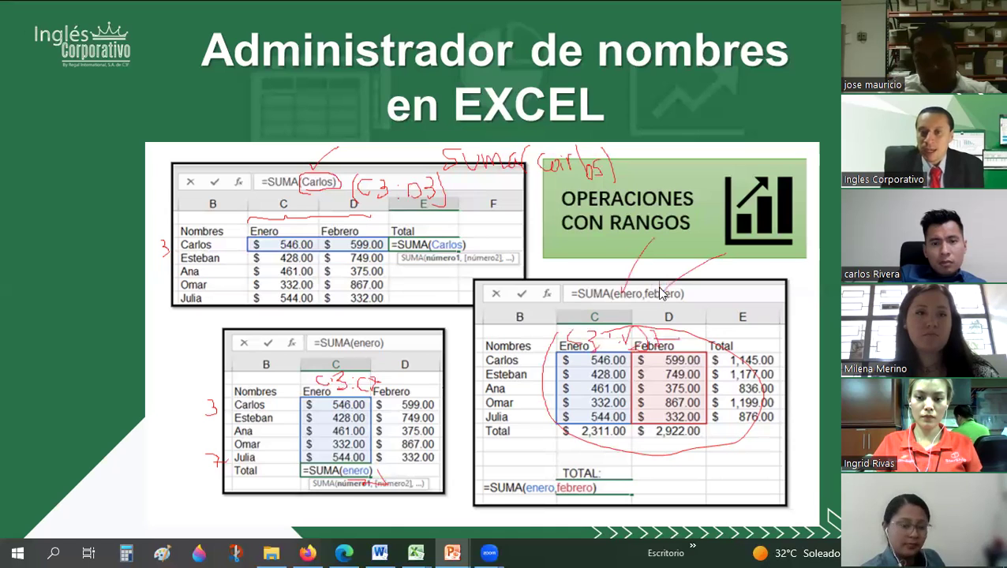
Advance to the El cuadro Nombre nuevo slide and return to Excel's empty Name Manager.
key("Right")
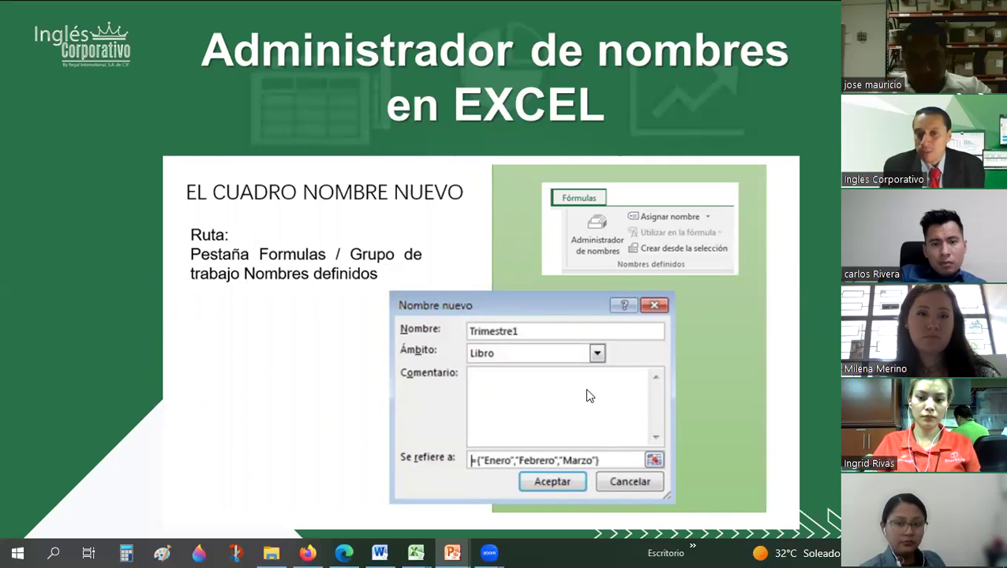
key("alt+Tab")
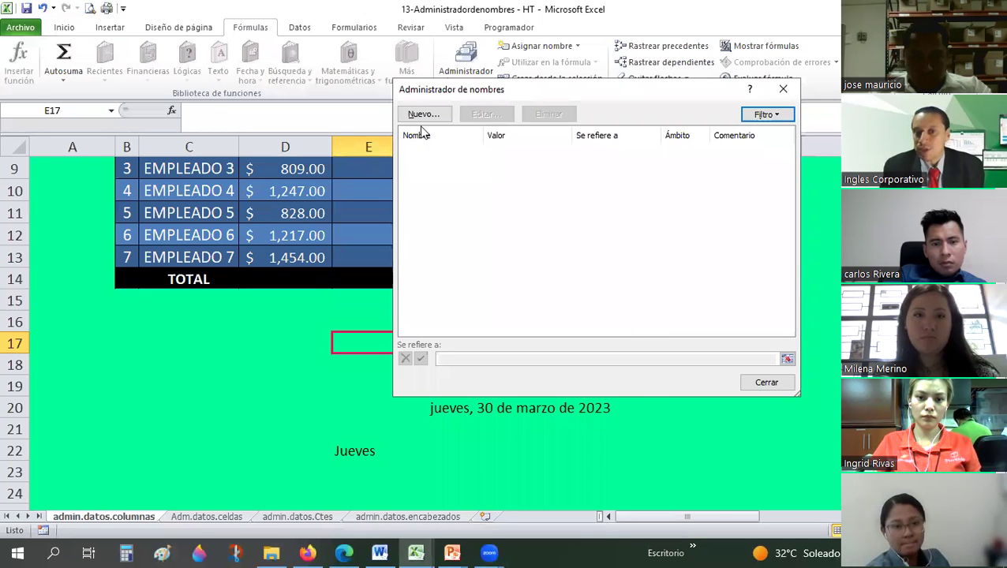
Define a new name Carlos with Libro (workbook) scope and clear its Hace referencia a field.
key("Escape")
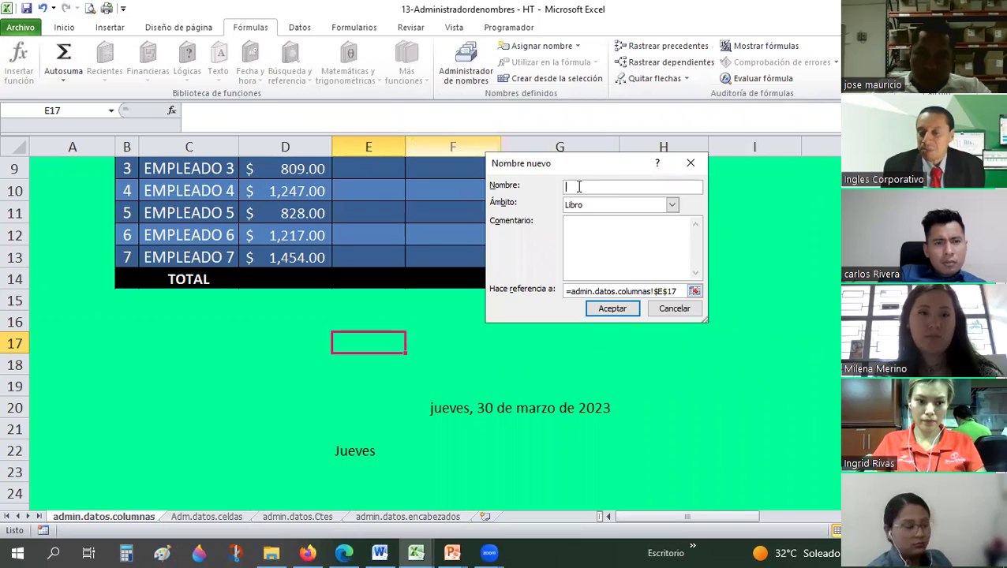
key("alt+Tab")
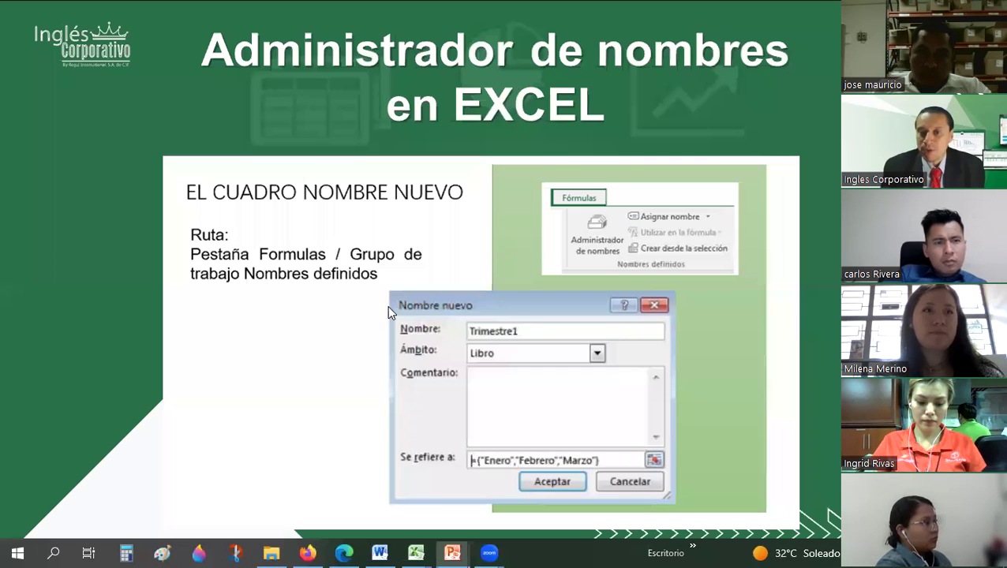
left_click(324, 193)
key("alt+Tab")
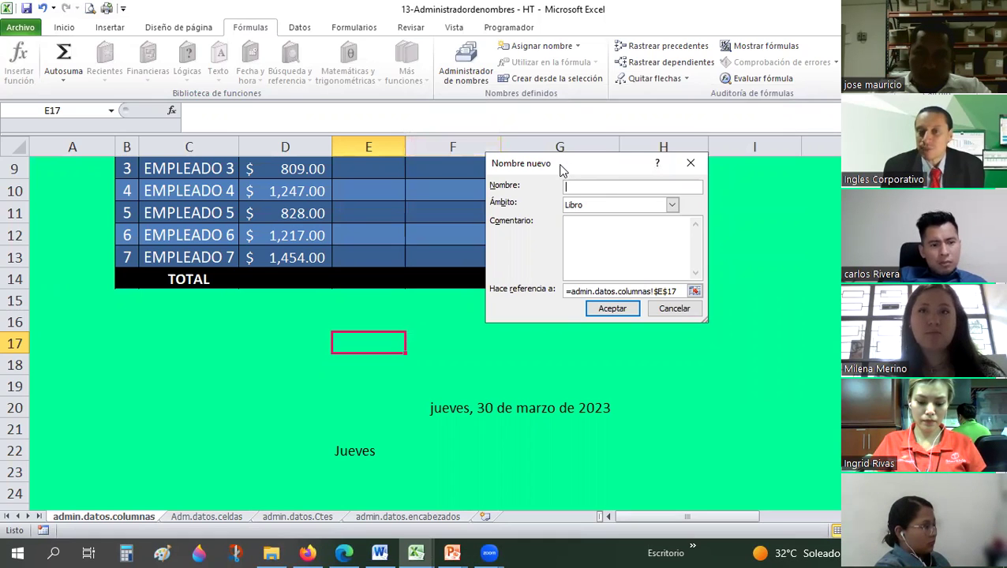
type("Carlo")
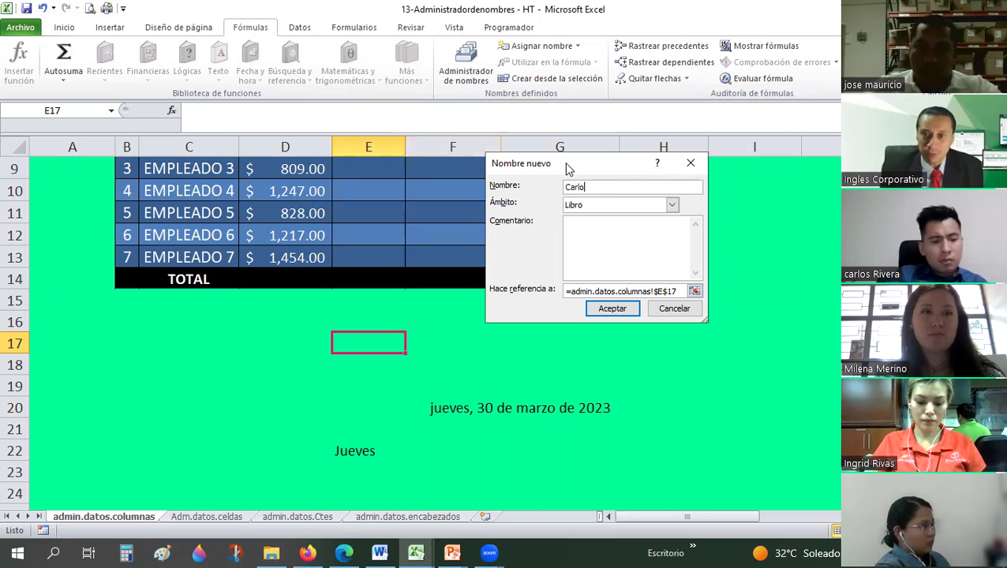
type("s")
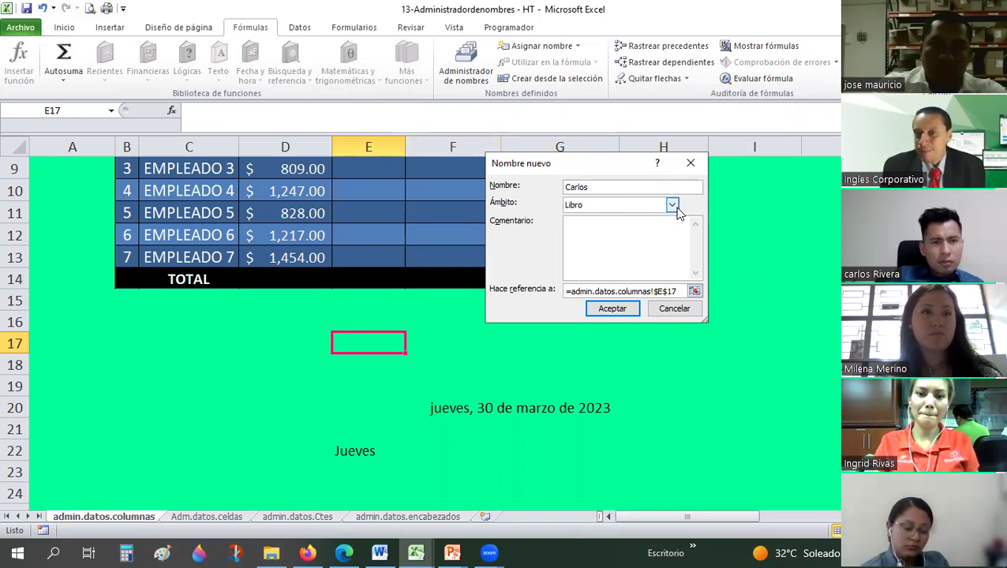
left_click(671, 205)
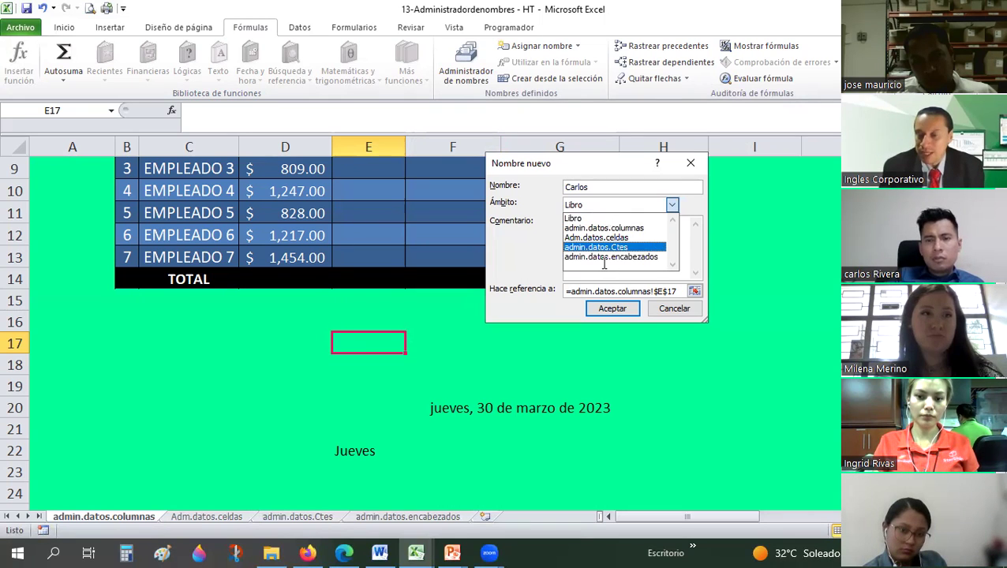
left_click(591, 207)
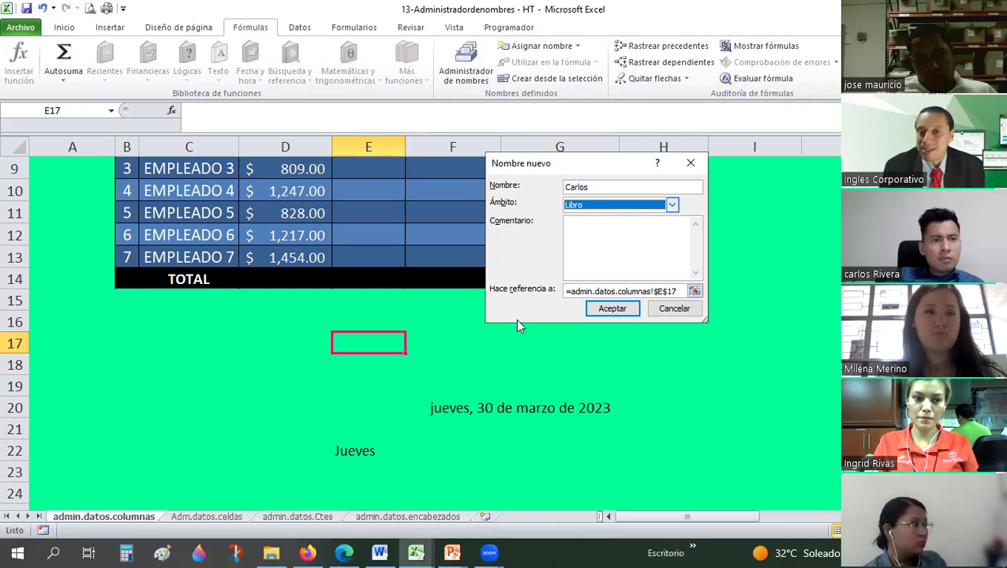
left_click(601, 287)
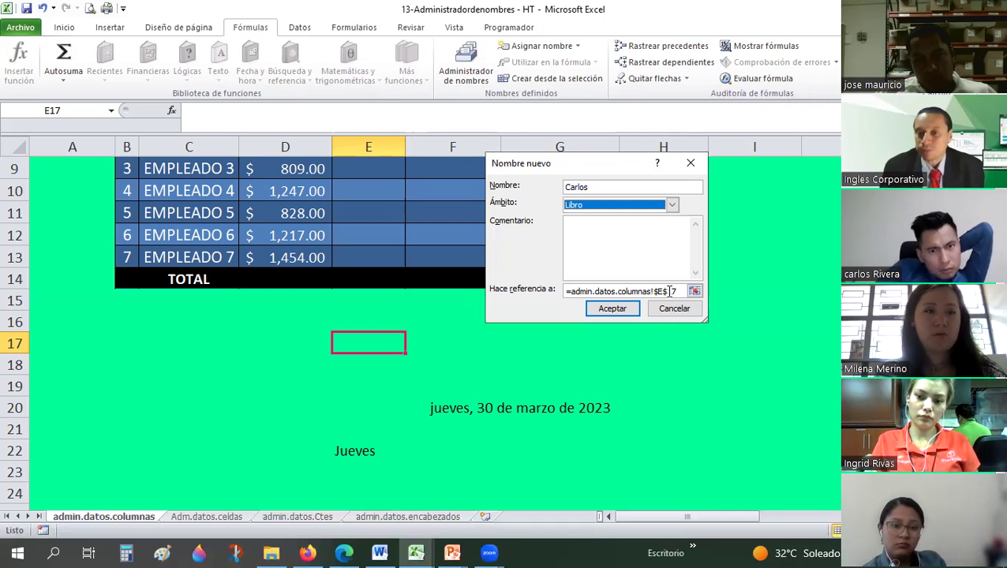
left_click(562, 288)
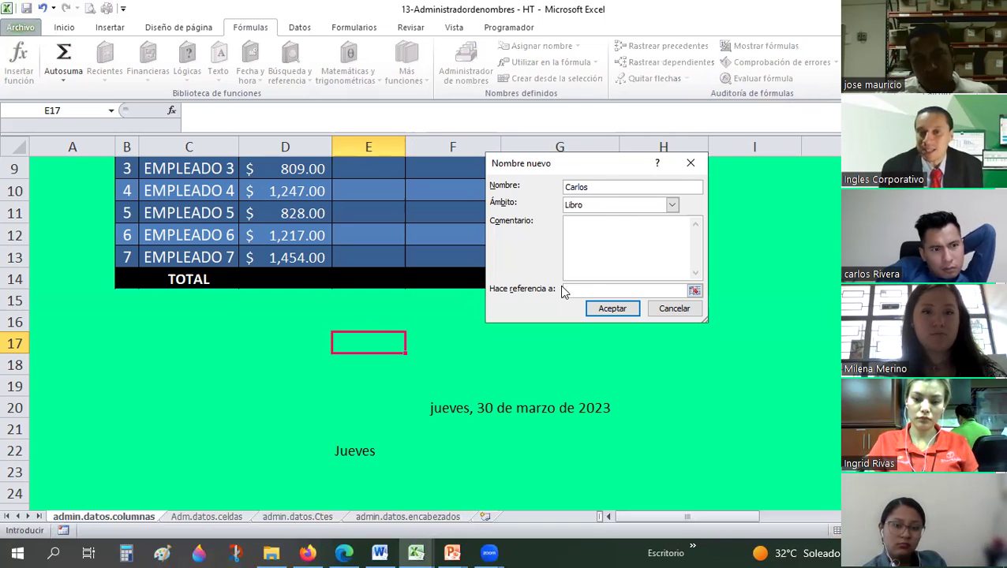
Rename it Salario referring to Sueldo base cells D7:D13, then enlarge and reposition the dialog.
key("alt+n")
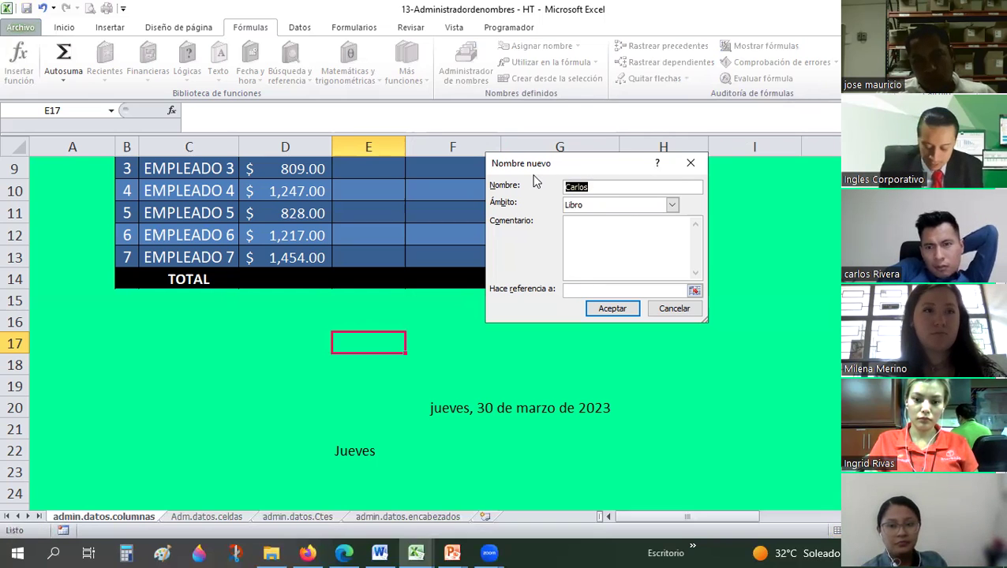
type("Saa")
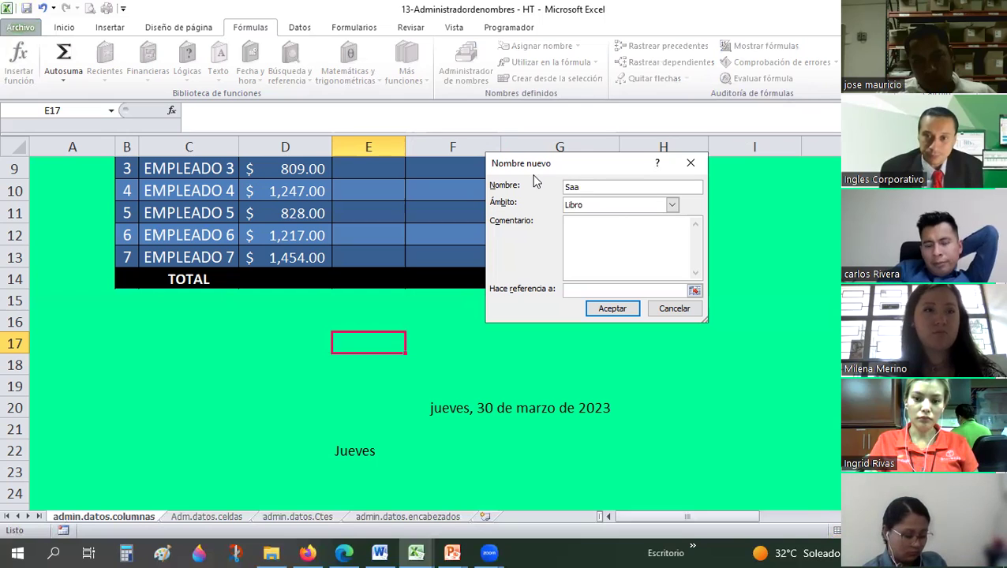
type("lario")
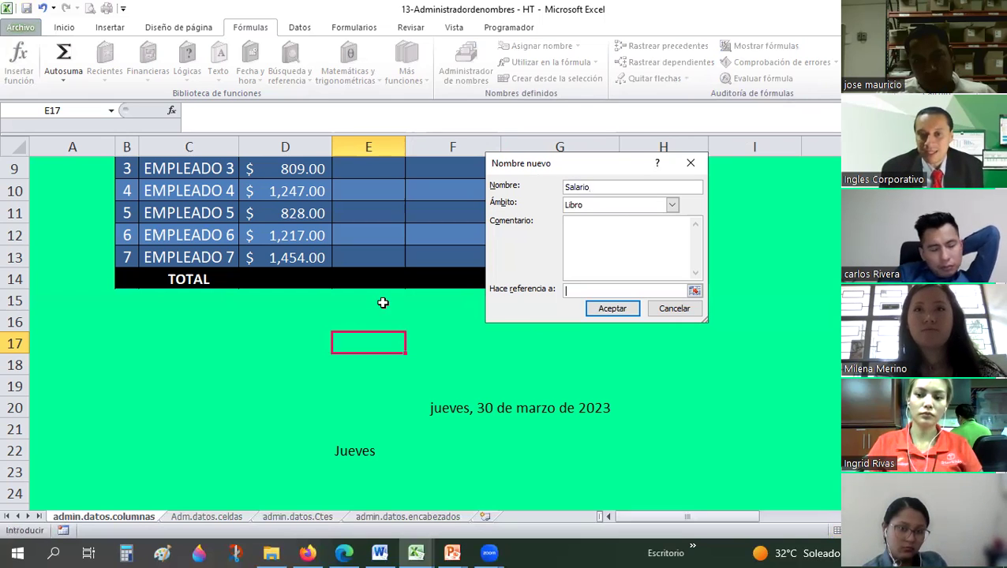
scroll(300, 357, "up", 2)
left_click_drag(300, 386, 285, 255)
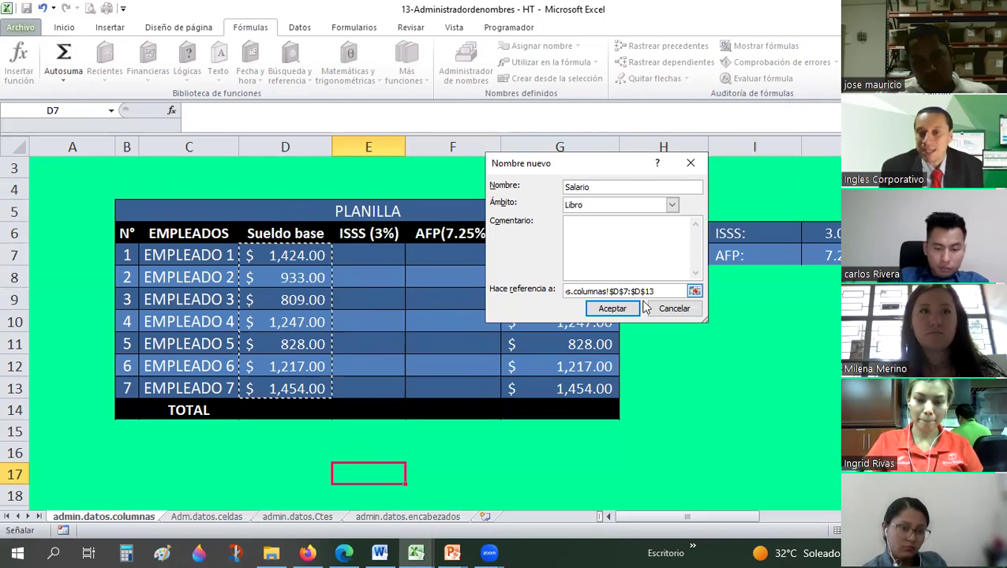
left_click_drag(522, 290, 523, 296)
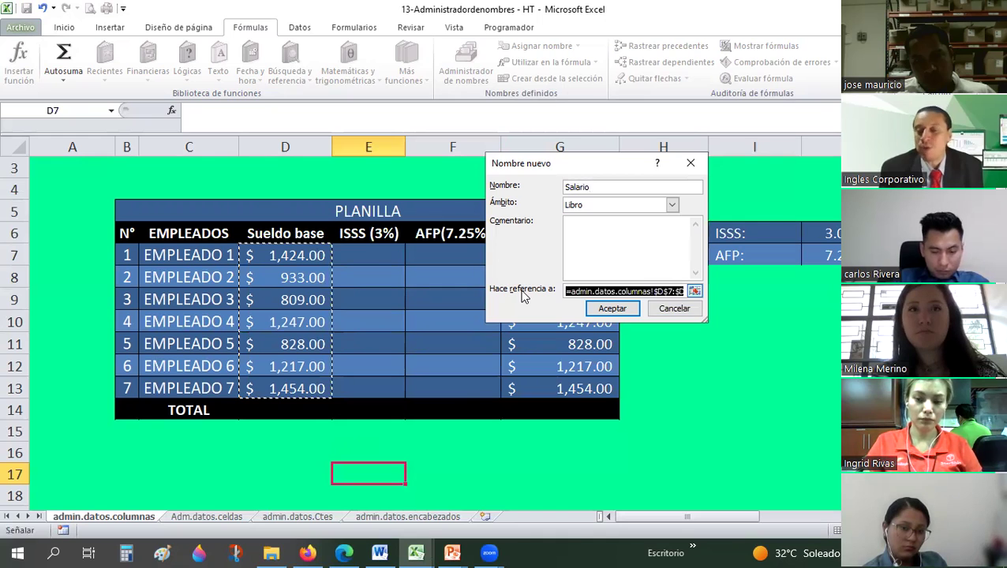
left_click(521, 296)
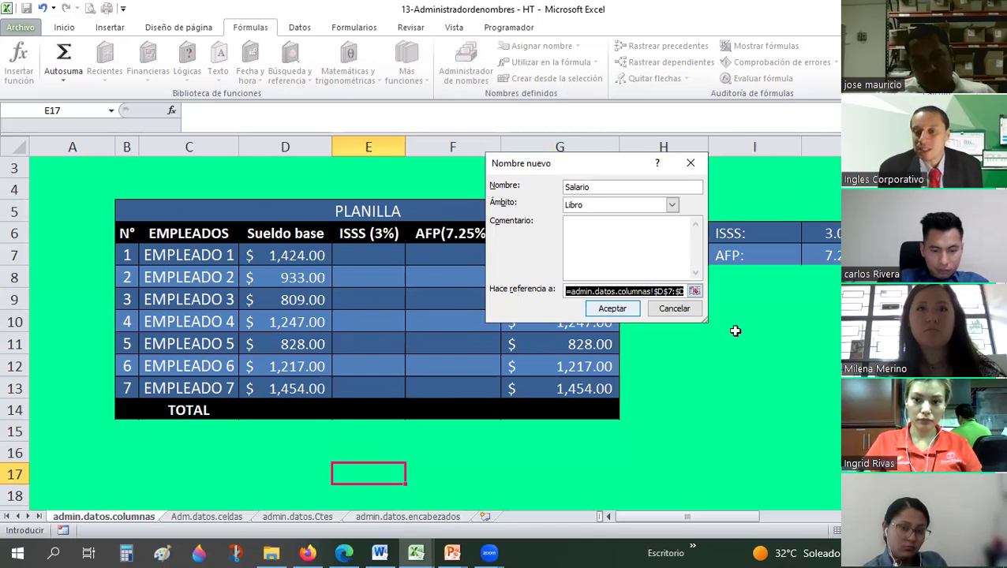
left_click_drag(705, 317, 890, 462)
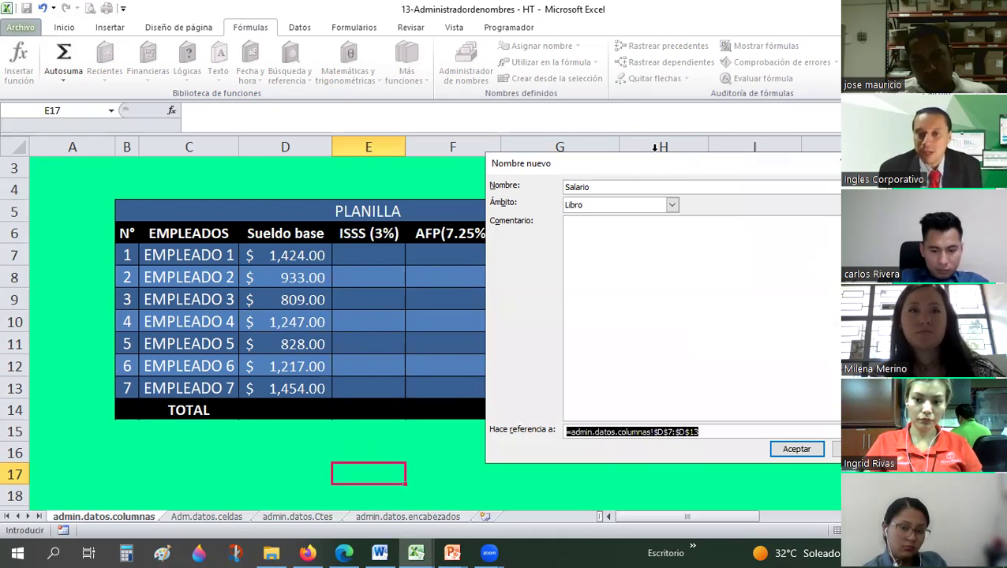
left_click_drag(629, 172, 518, 28)
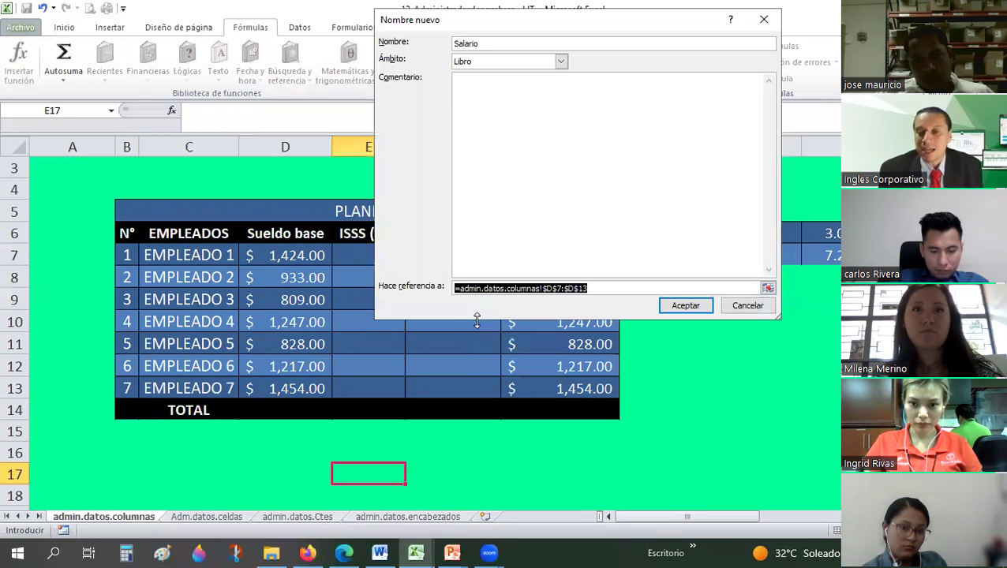
Comment the Salario name as referring to range D7:D13, the monthly salary.
left_click(458, 288)
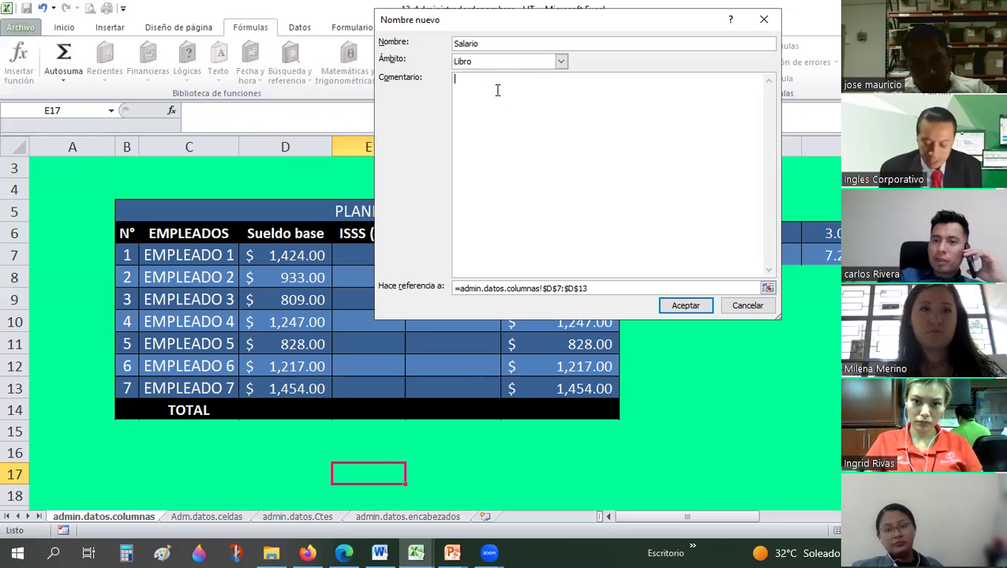
type("Este no")
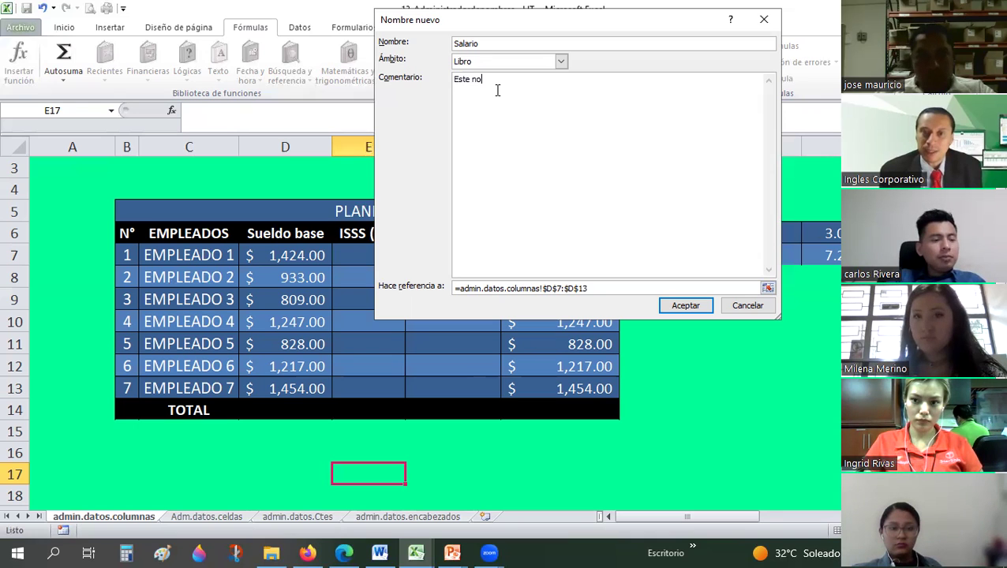
type("mbre hace refere")
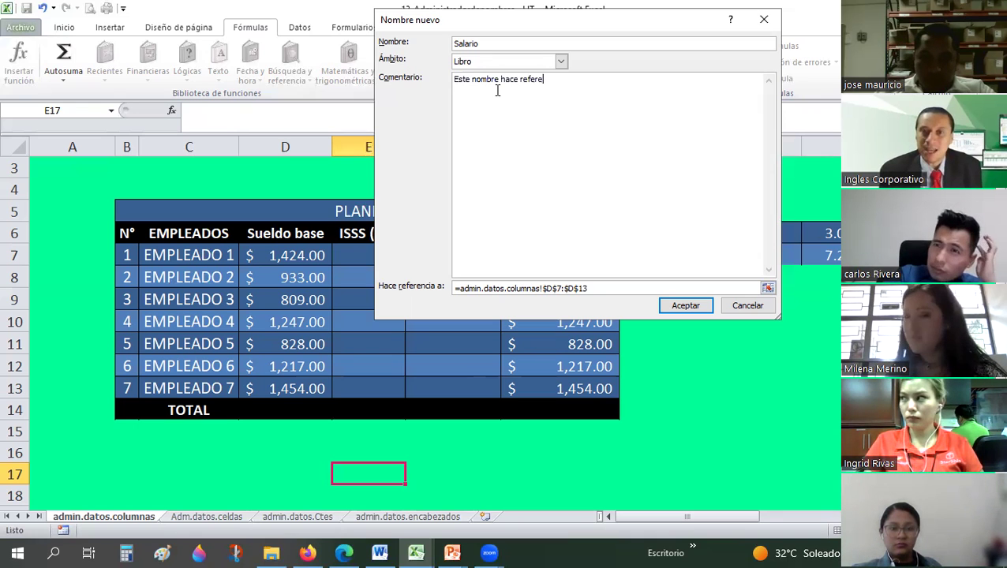
type("ncia al rango")
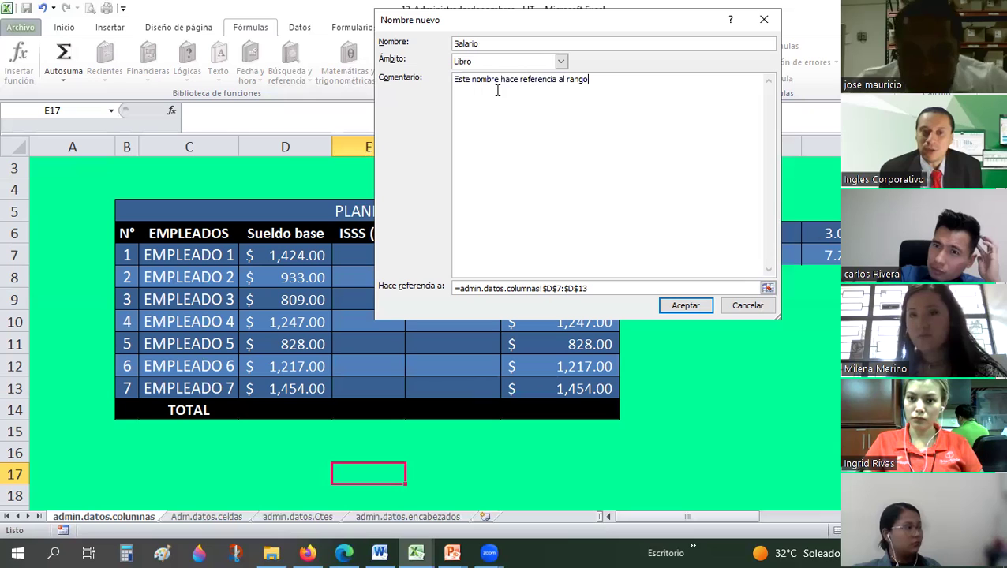
type(" d7:d")
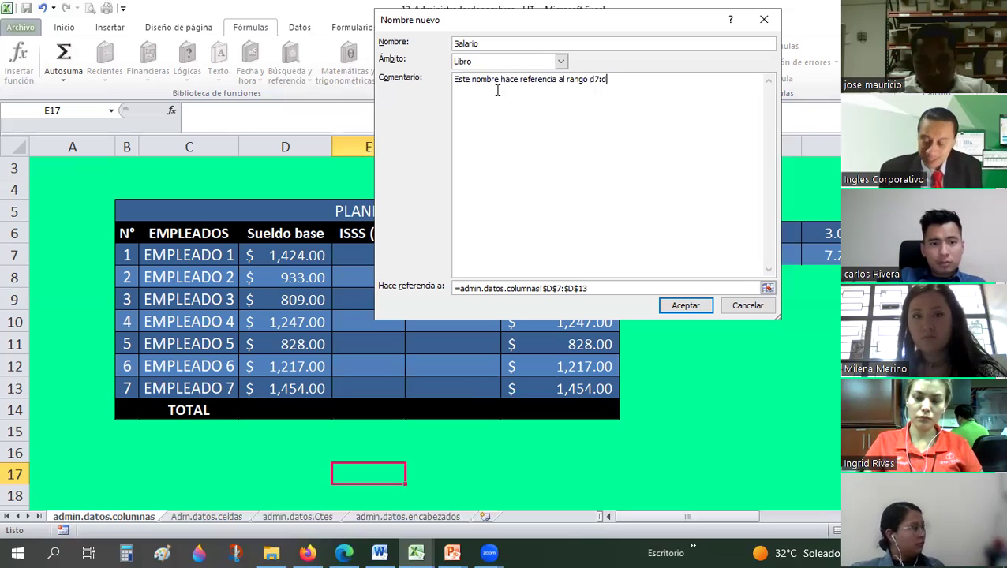
type("13, y")
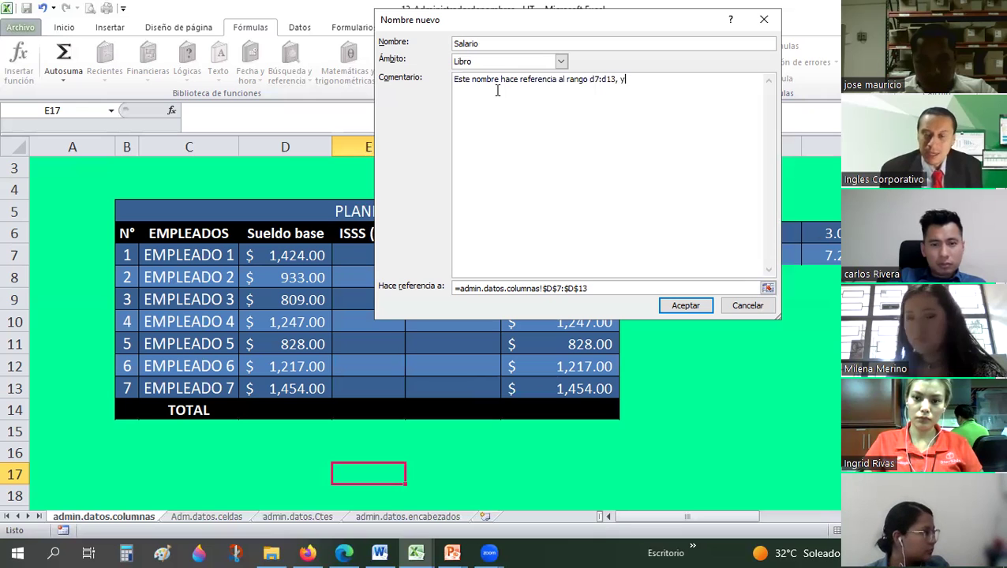
type(" es el asa")
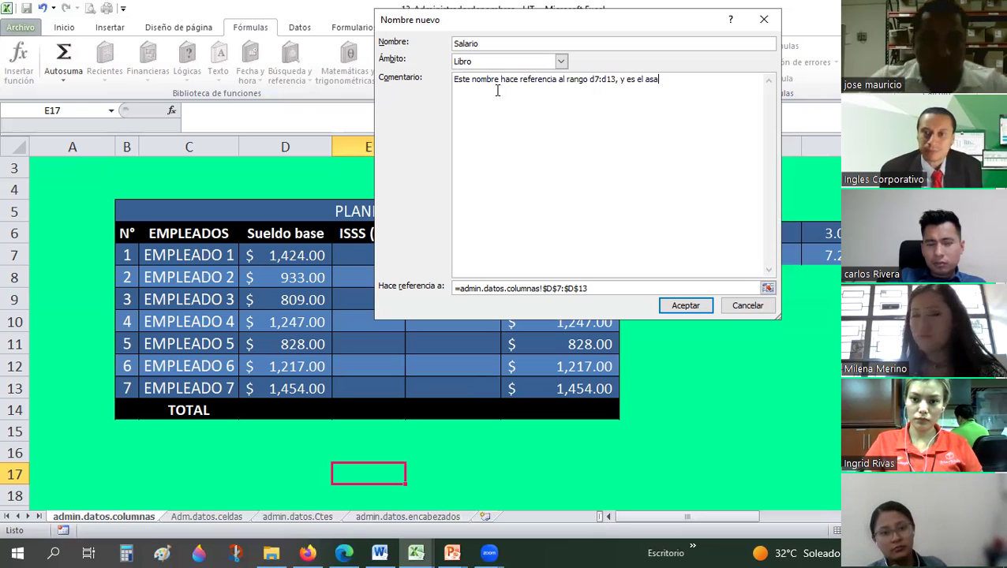
type("ario mensual")
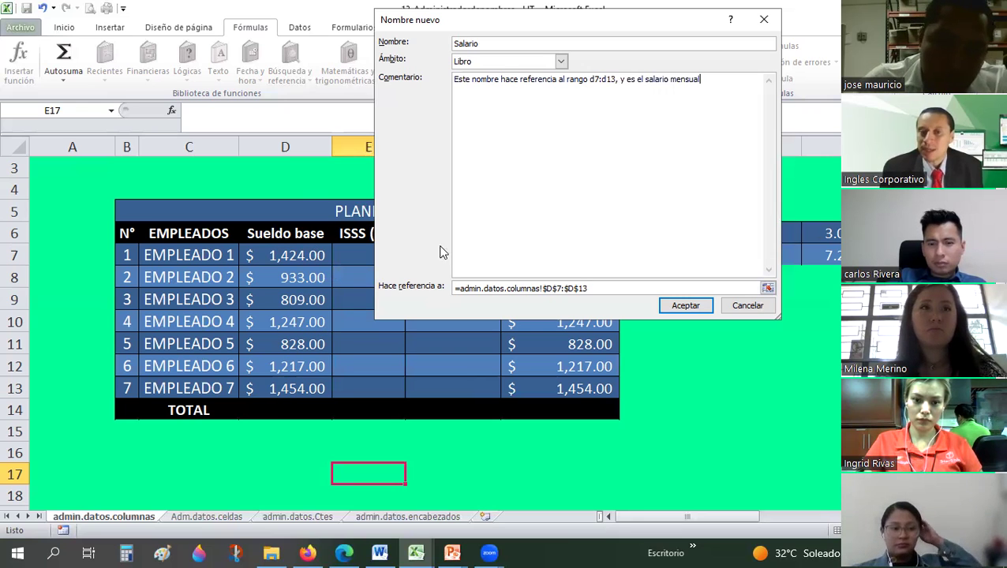
left_click(452, 552)
Bring the slideshow forward and advance to the New Name box slide.
left_click(486, 506)
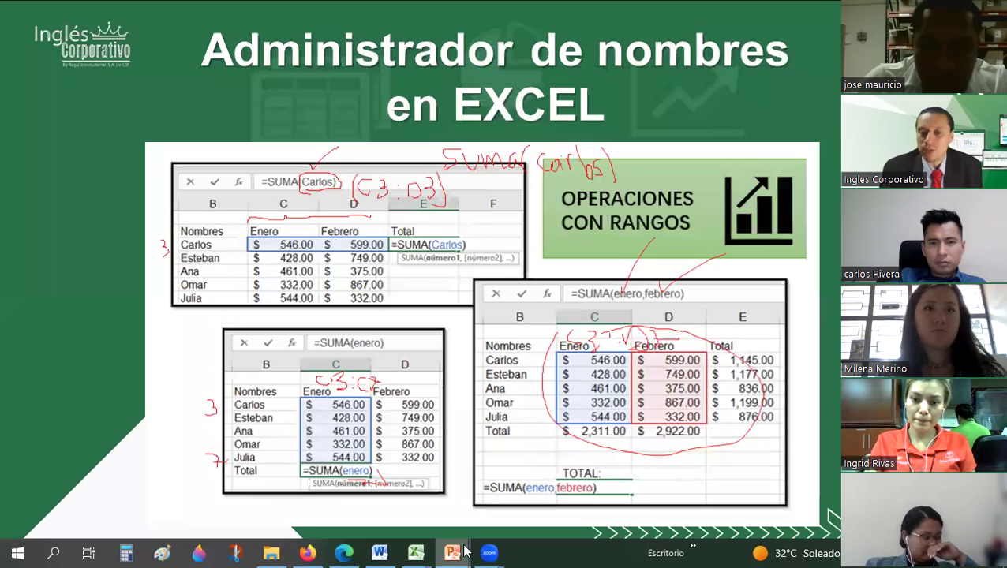
left_click(502, 306)
left_click(493, 247)
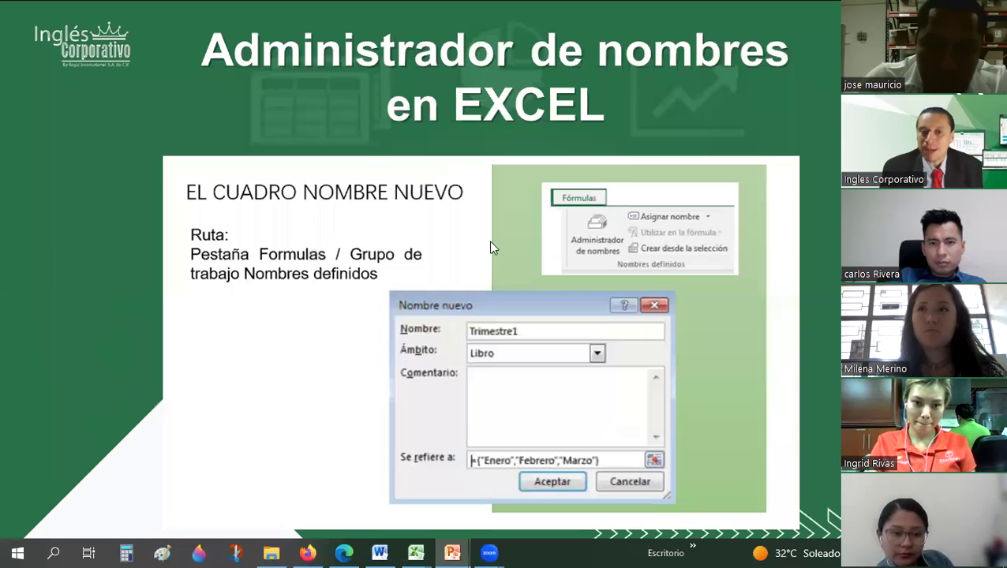
right_click(533, 227)
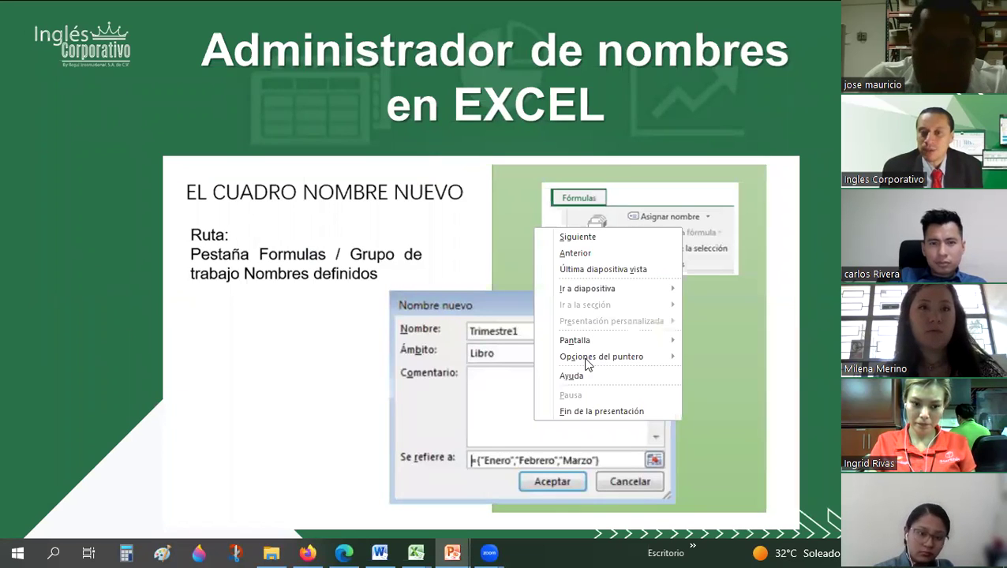
key("Escape")
Mark the Nombre and Se refiere a fields in red ink, then advance to 'Creación de una constante'.
left_click_drag(572, 299, 525, 332)
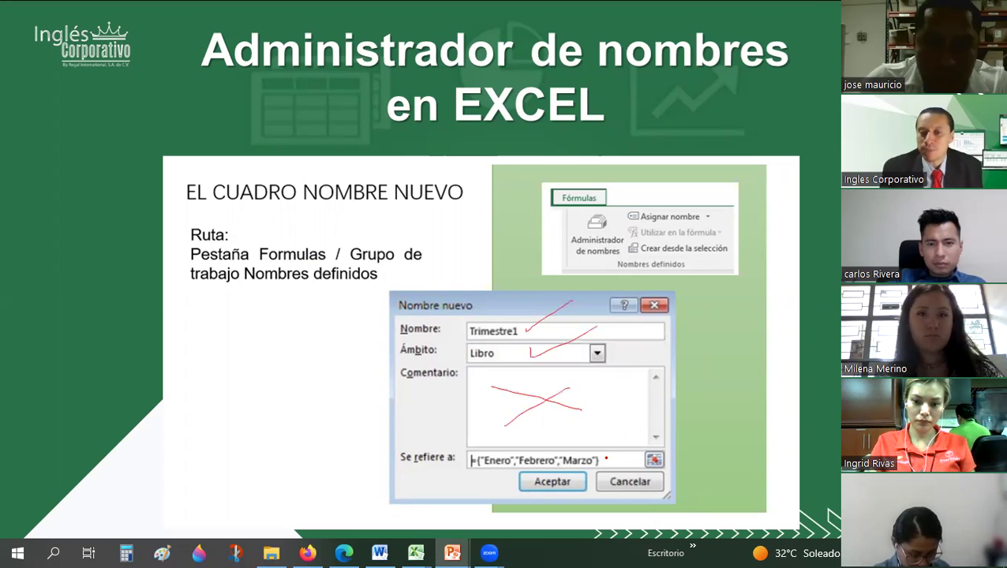
left_click_drag(610, 466, 689, 420)
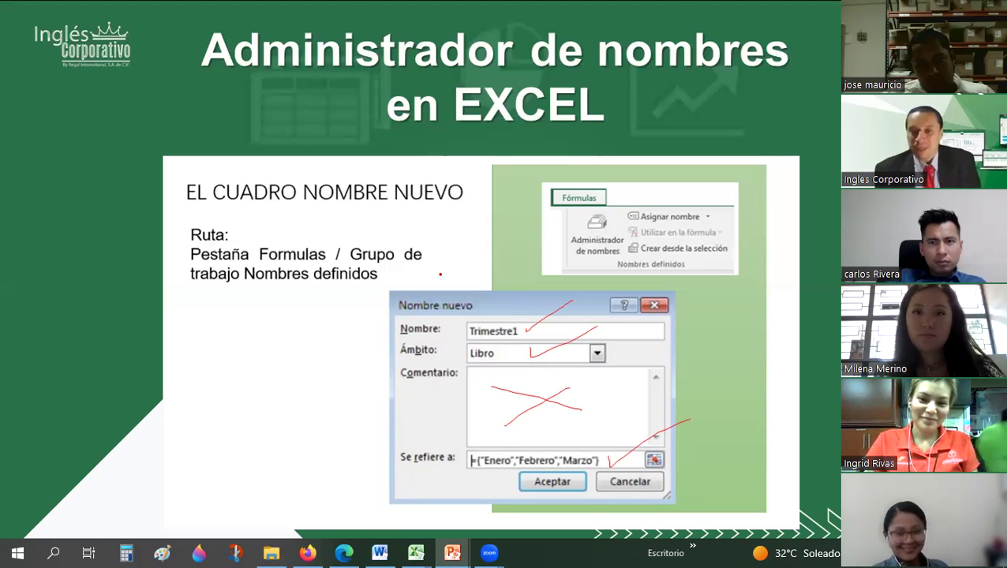
left_click(442, 280)
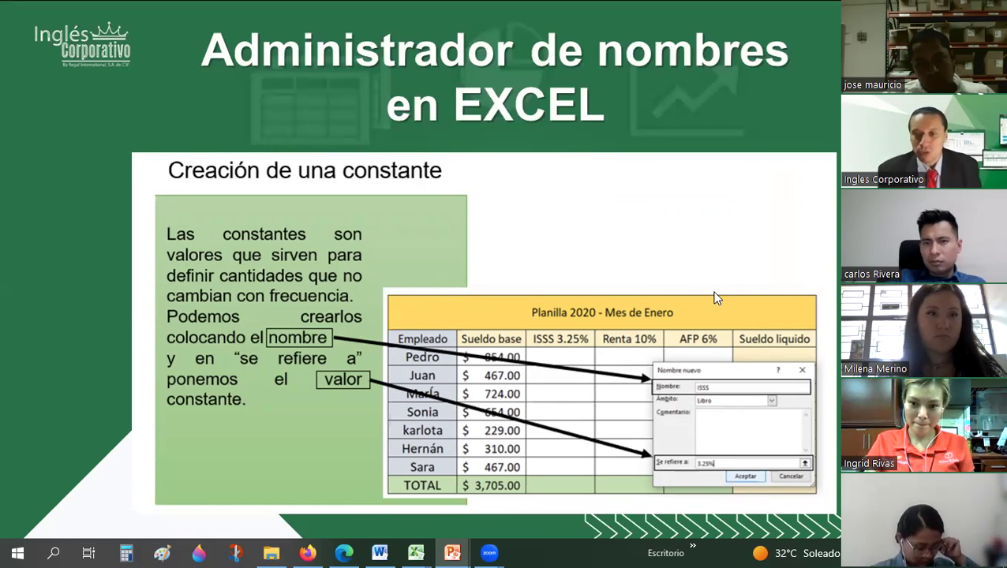
Tick the Se refiere a field on the ISSS constant slide with the red pen.
right_click(702, 263)
mouse_move(767, 390)
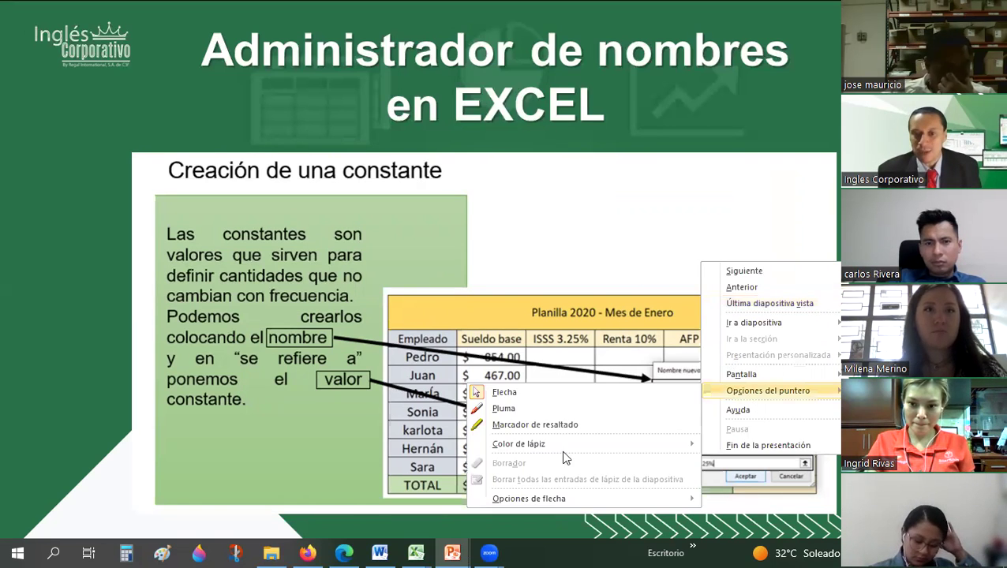
left_click(505, 408)
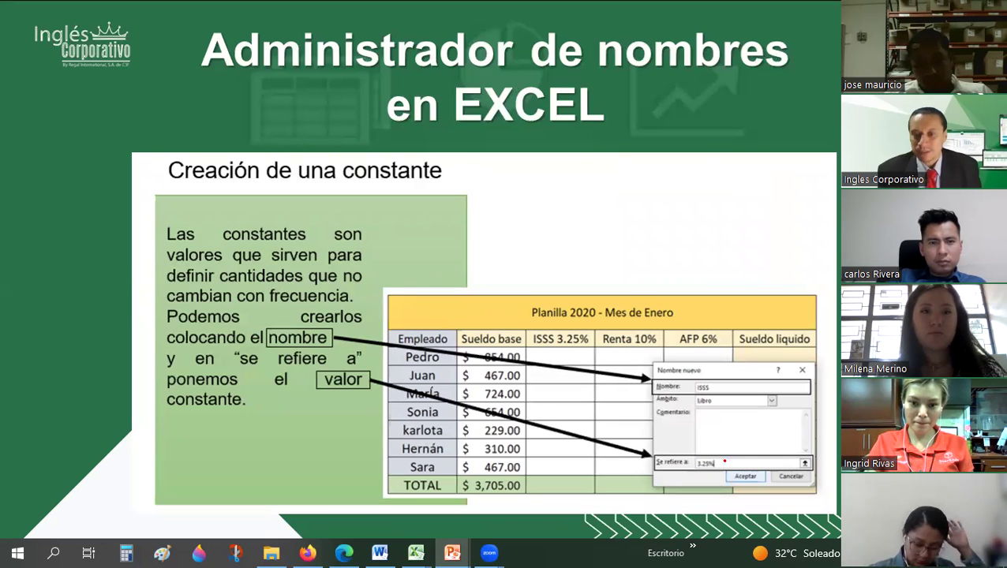
left_click_drag(723, 458, 793, 424)
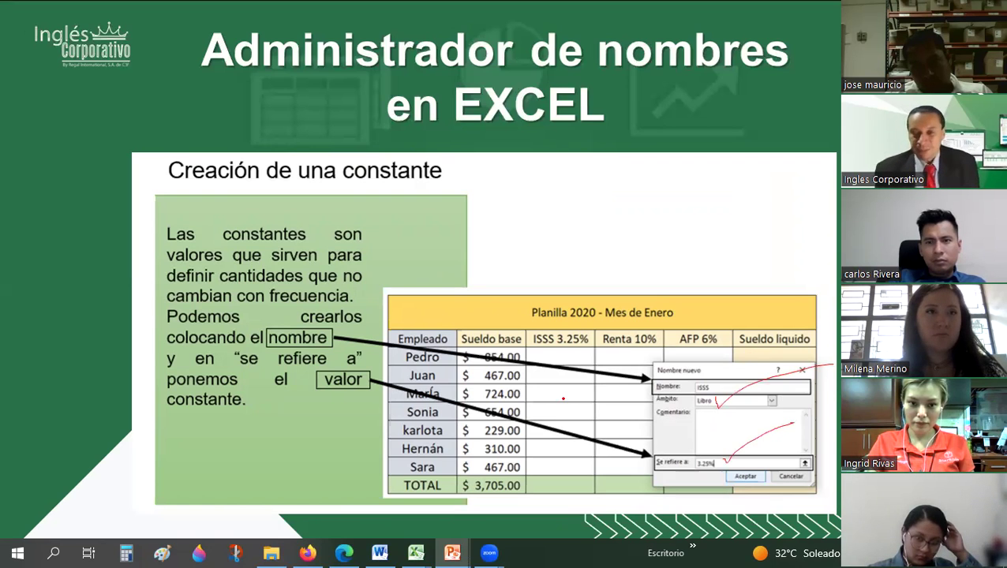
End the slideshow without keeping the ink annotations.
key("Escape")
left_click(407, 239)
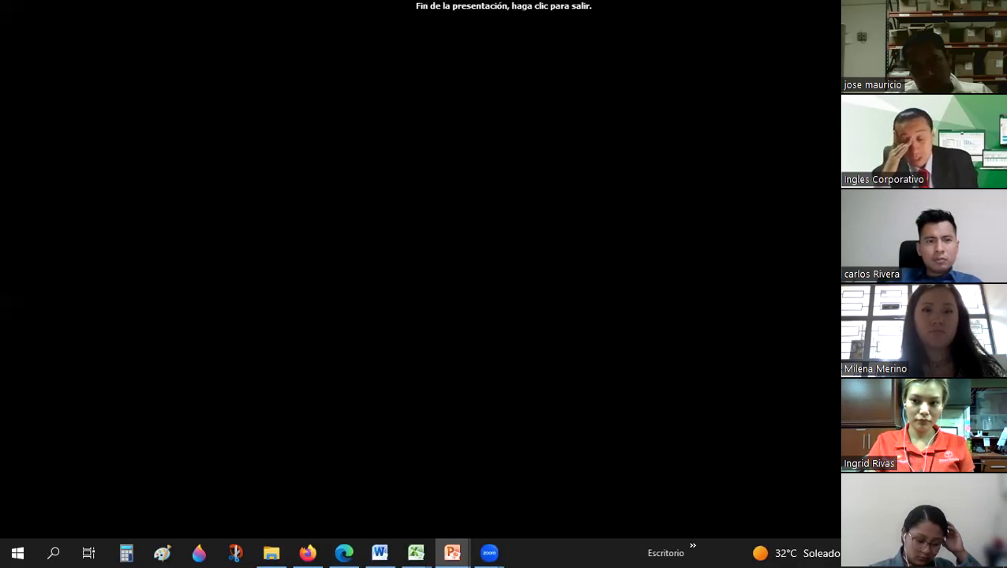
left_click(410, 242)
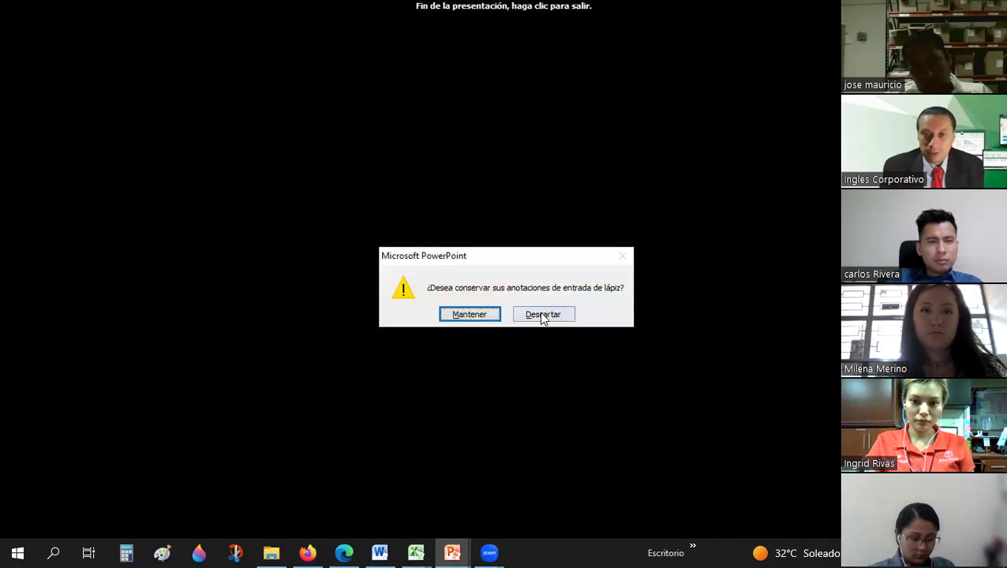
key("Return")
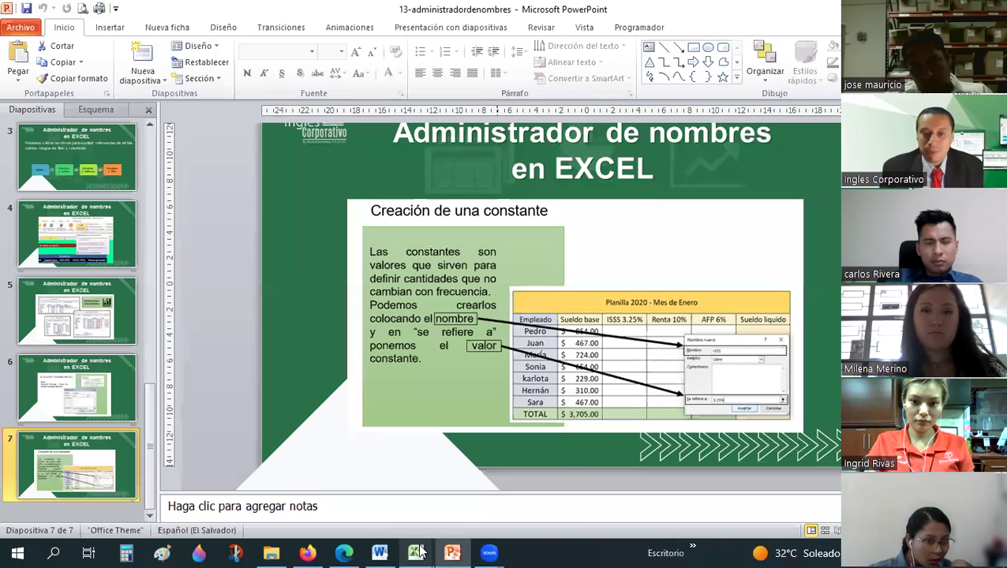
Back in Excel, cancel the Salario name and close the Name Manager.
key("alt+Tab")
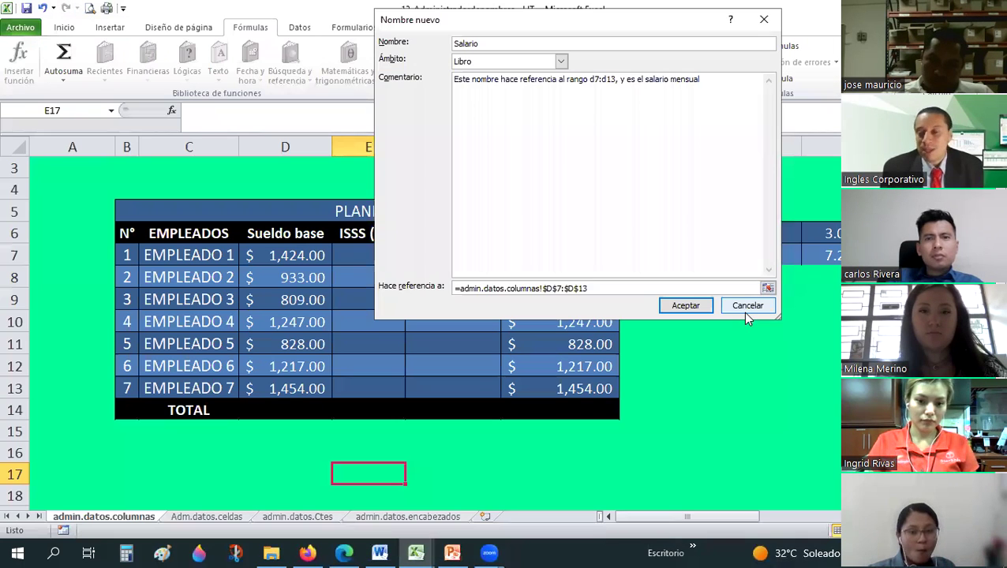
left_click(745, 309)
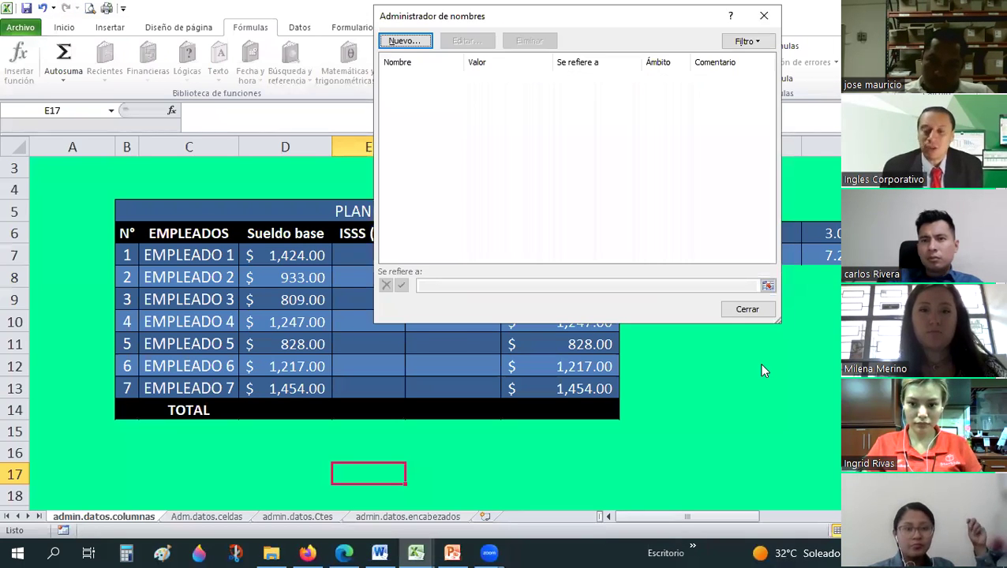
left_click(756, 311)
left_click(748, 344)
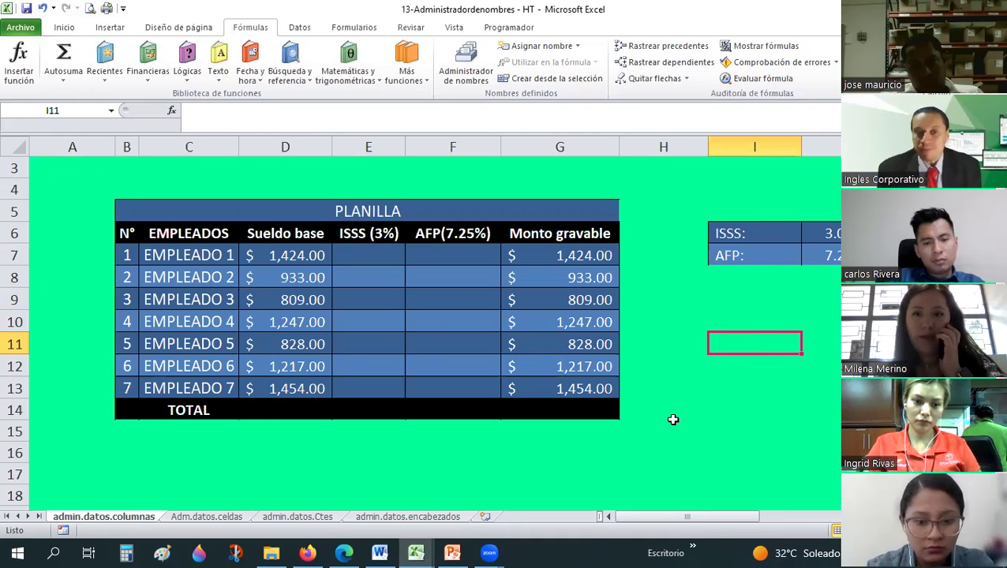
Review the base salaries D7:D13 and the TOTAL cell D14, then select D15.
scroll(290, 379, "down", 1)
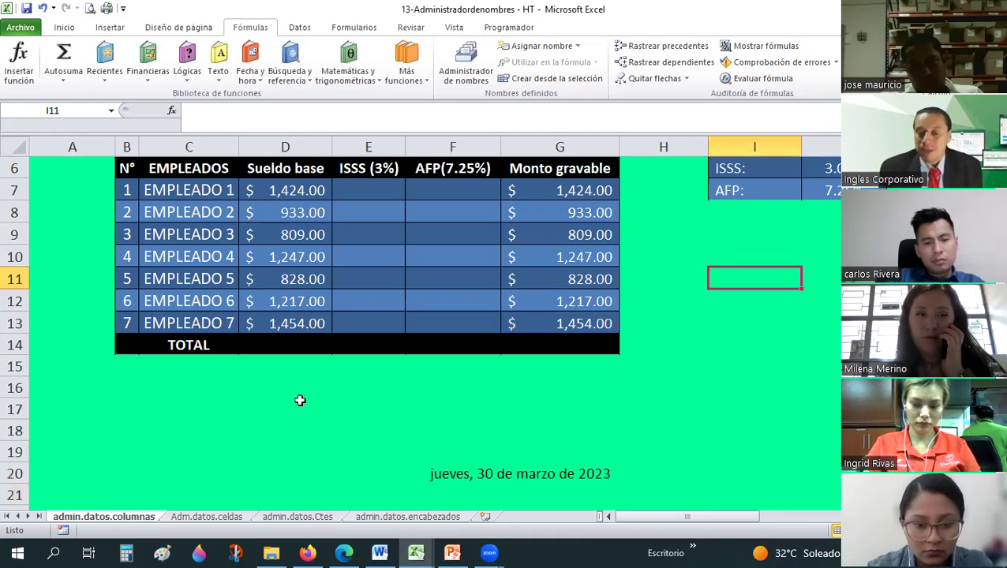
scroll(304, 396, "up", 1)
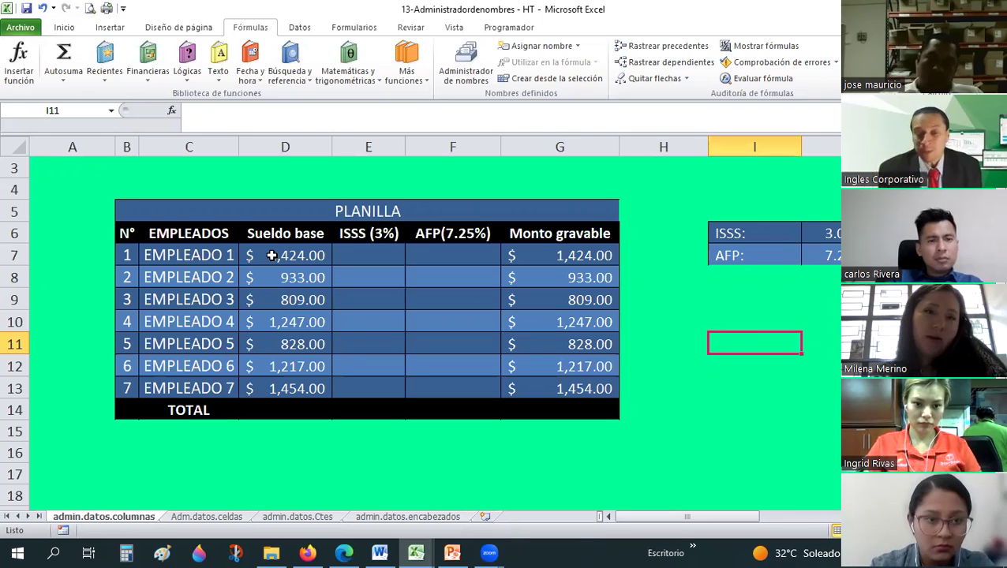
left_click(272, 255)
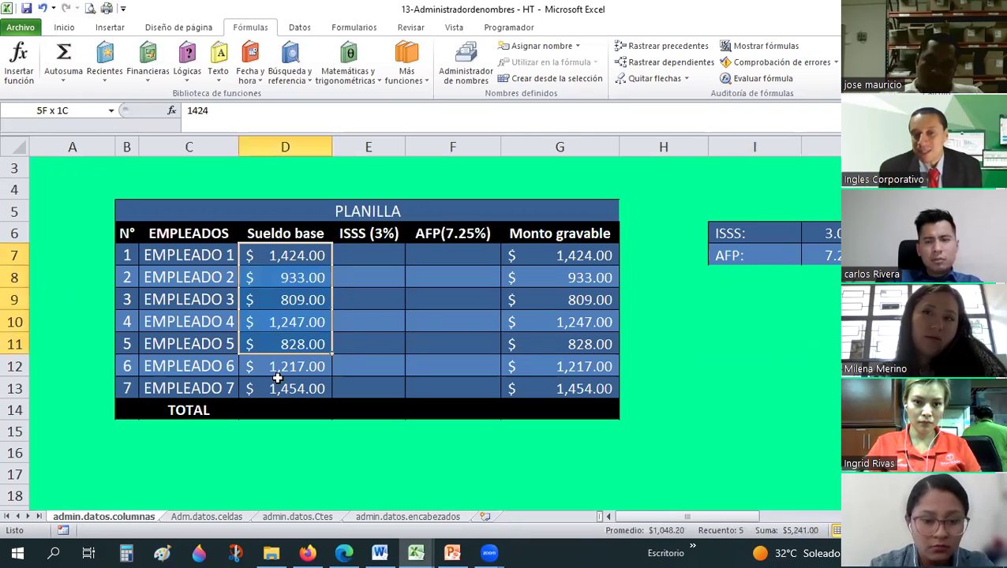
left_click_drag(268, 321, 272, 386)
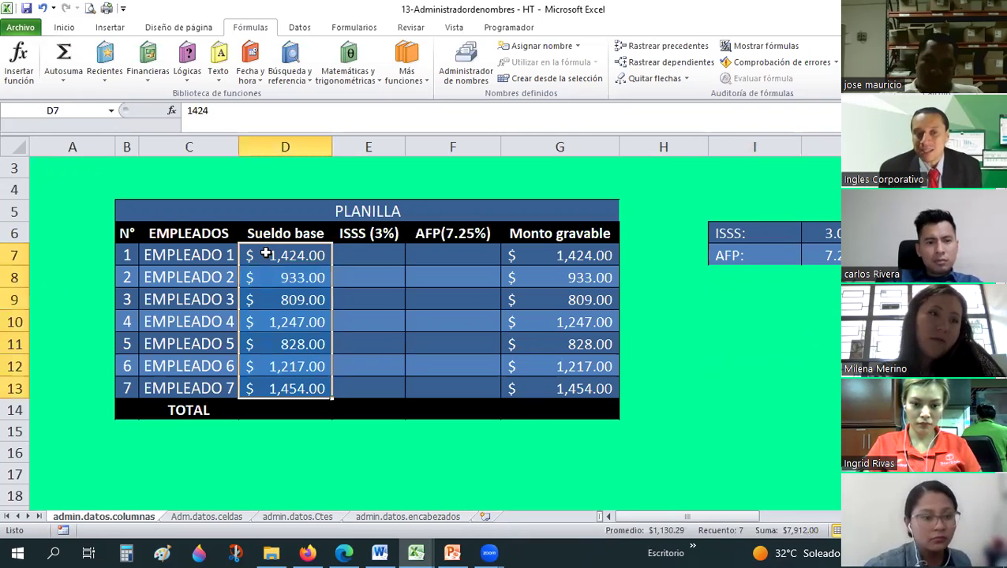
left_click(284, 410)
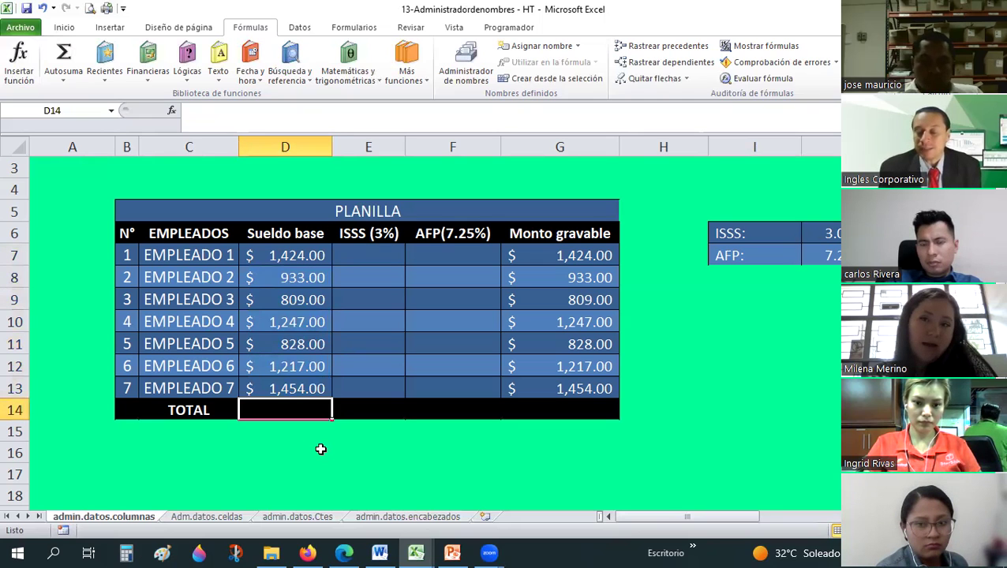
left_click_drag(281, 255, 277, 388)
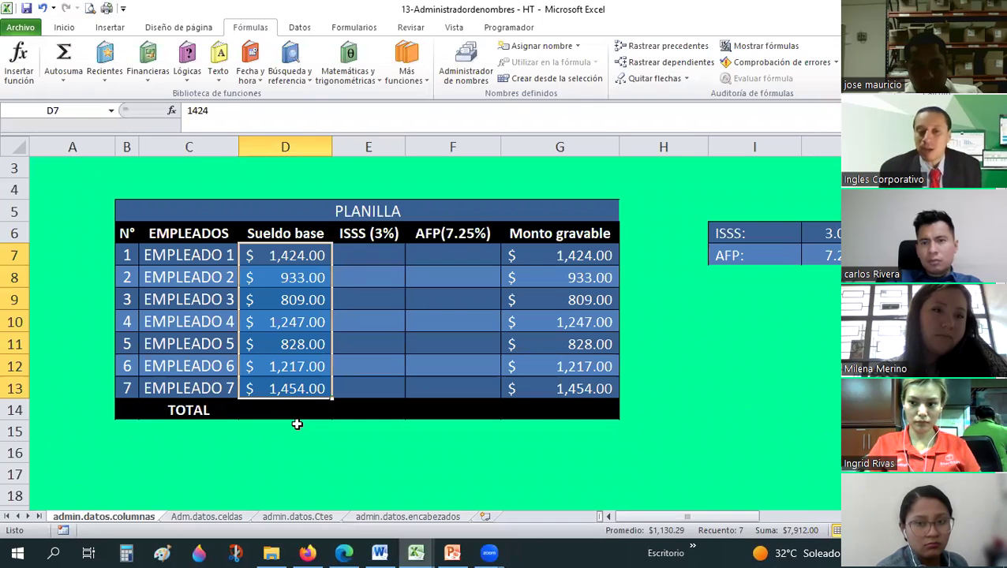
left_click(285, 408)
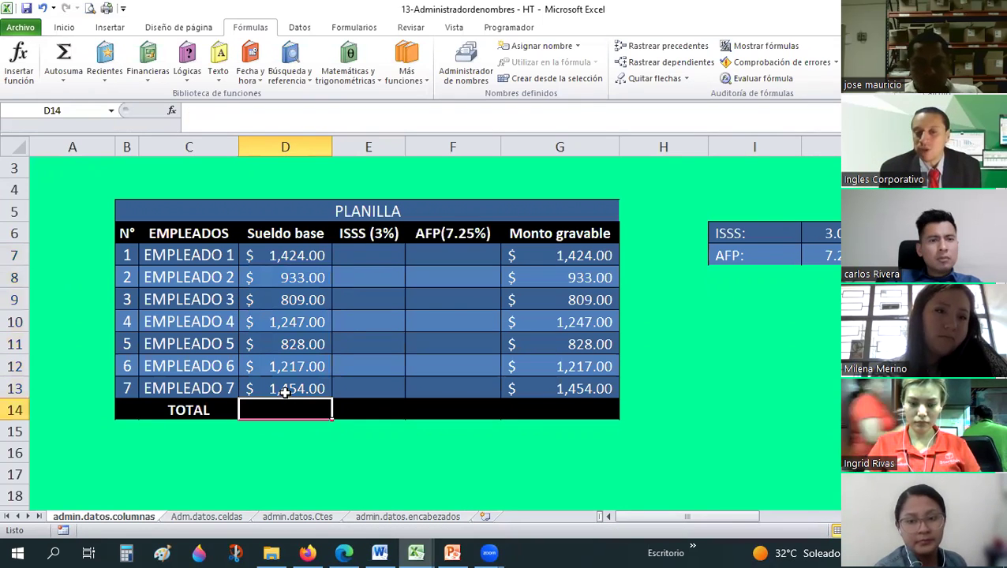
left_click(288, 436)
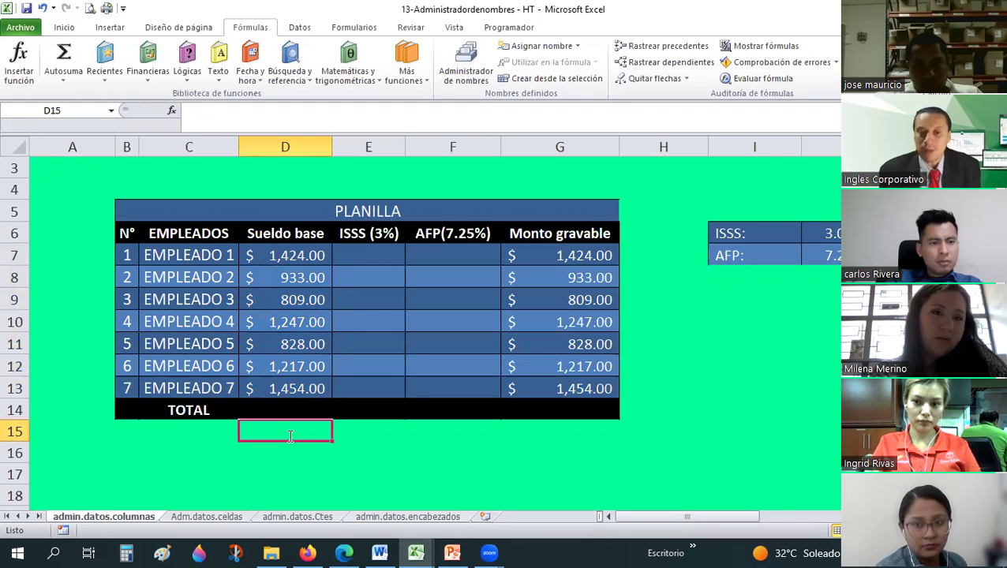
Enter =SUMA(D7:D13) in D15, totalling the base salaries at $7,912.00.
type("=s")
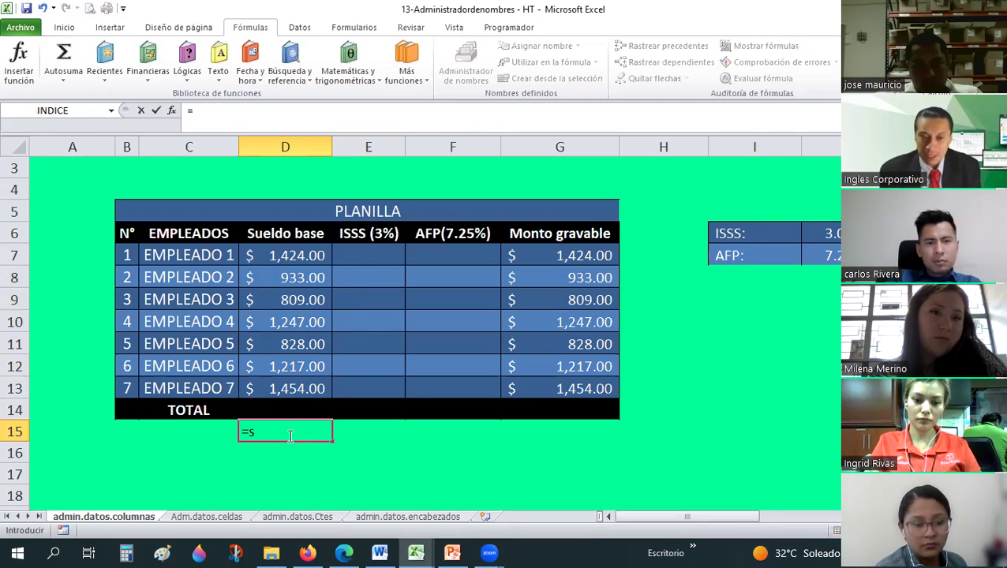
type("uma(")
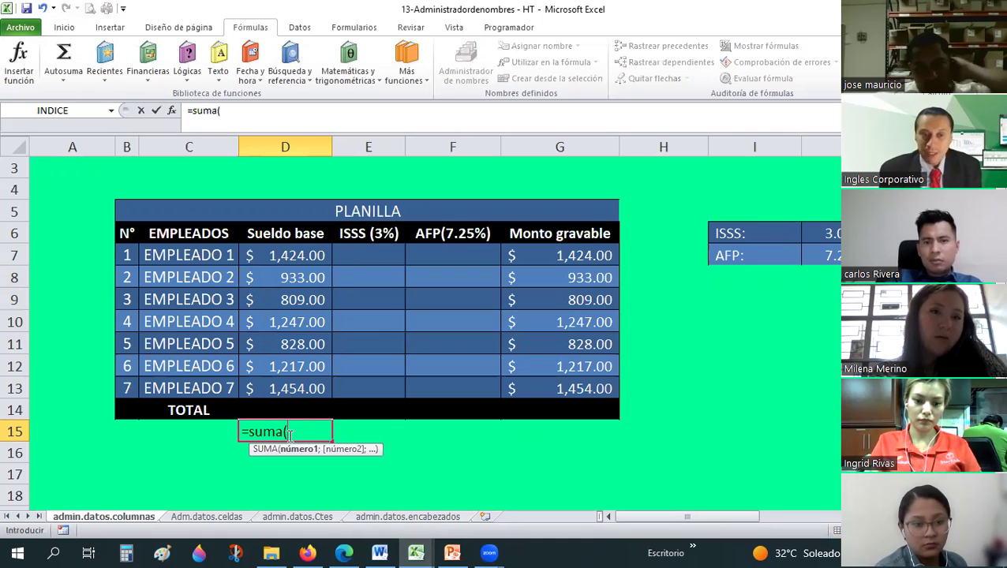
type("d")
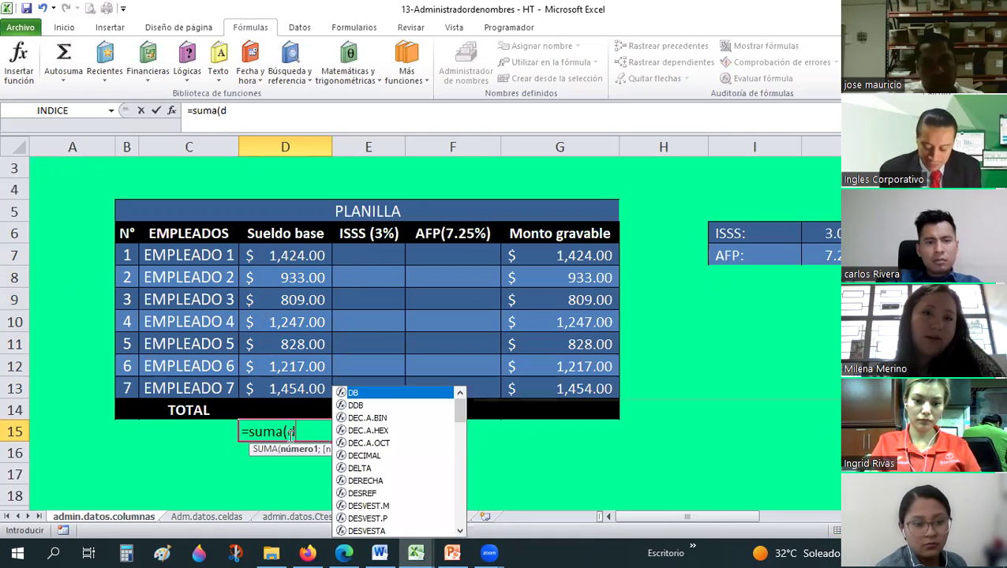
type("7:d")
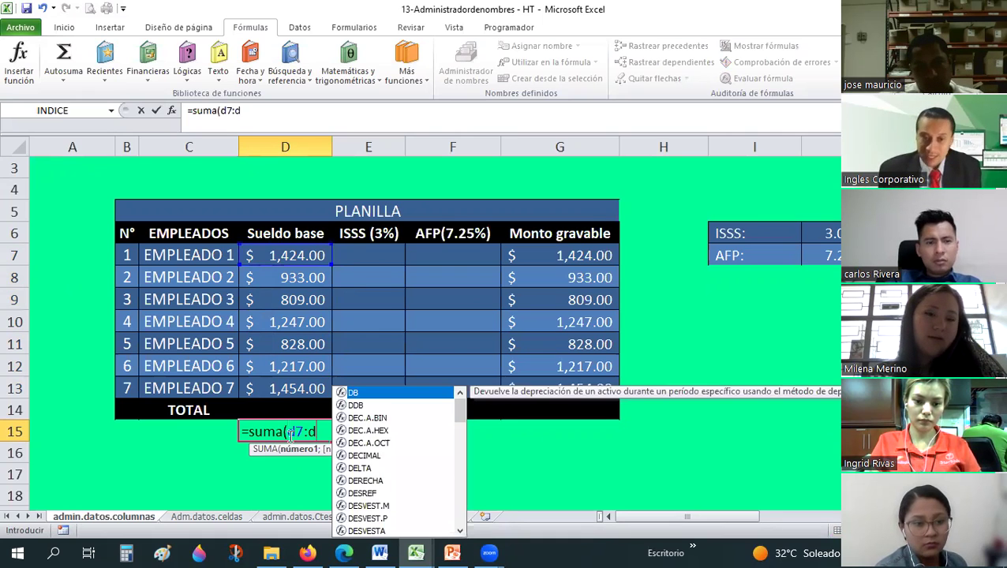
type("13")
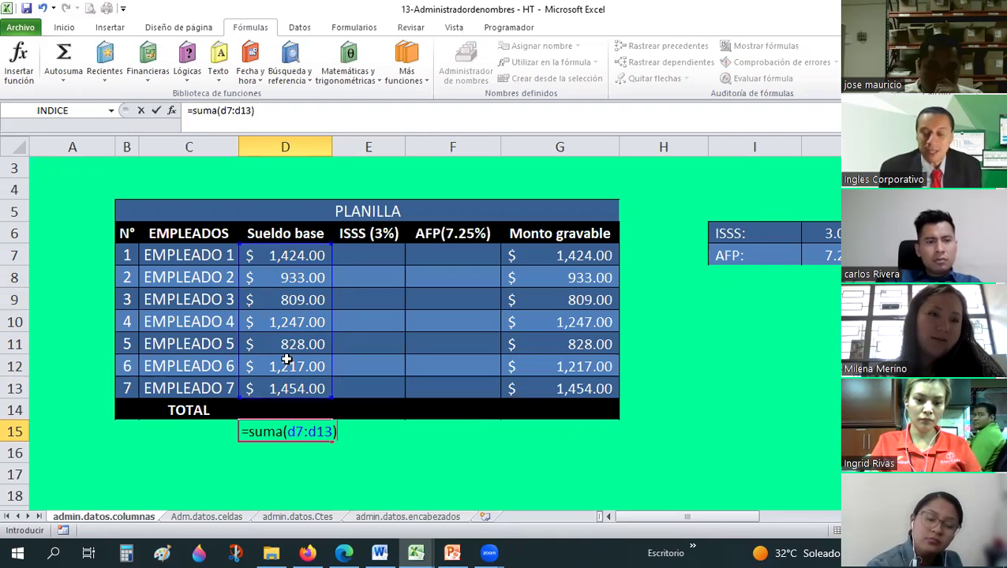
left_click(284, 445)
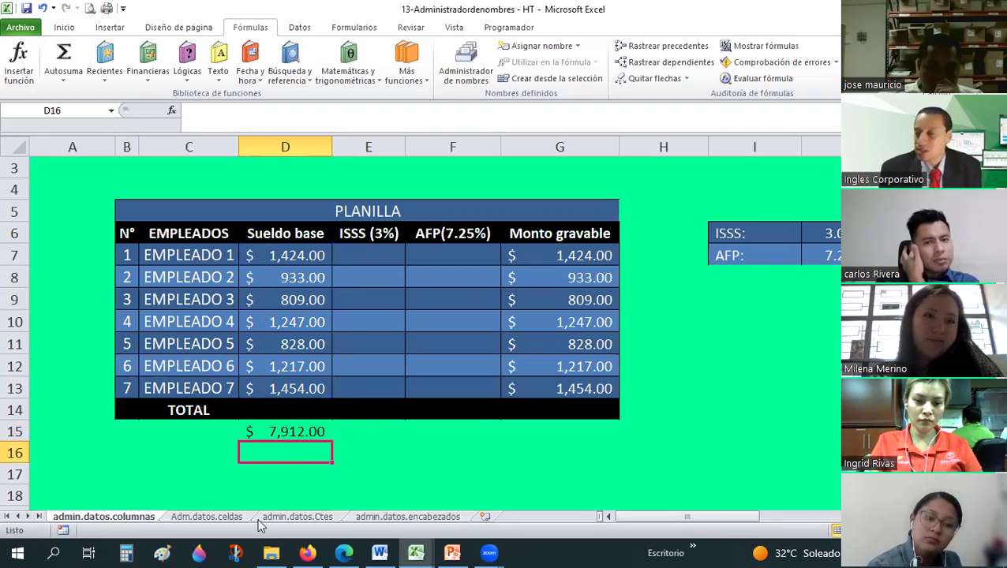
key("Up")
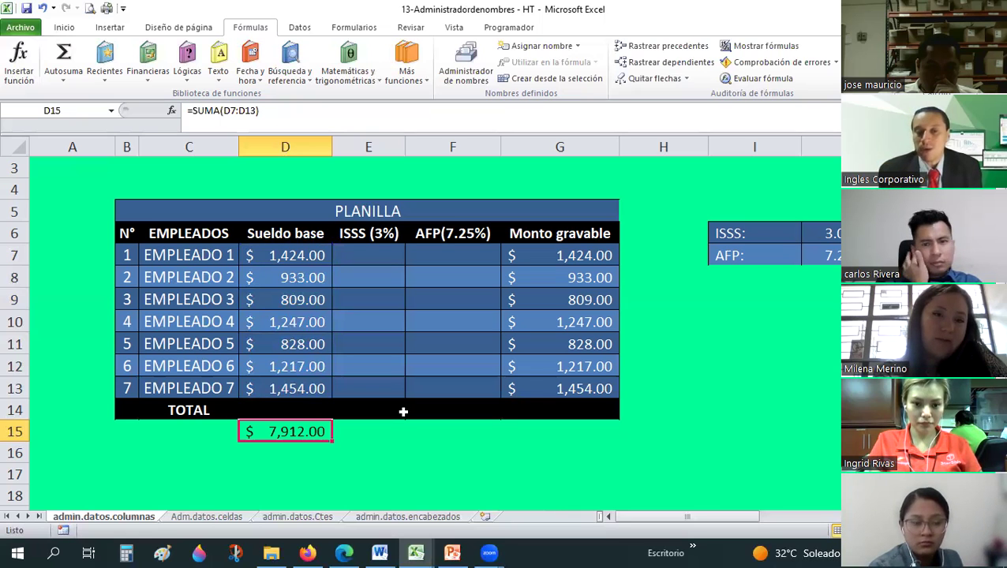
Select the empty TOTAL cell D14 and open the Name Manager.
left_click(256, 411)
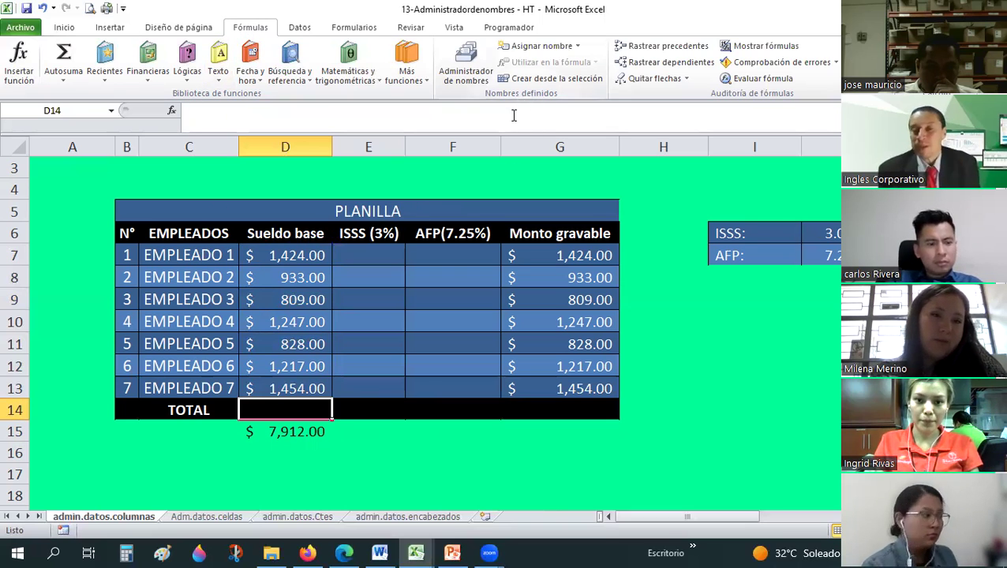
left_click(467, 75)
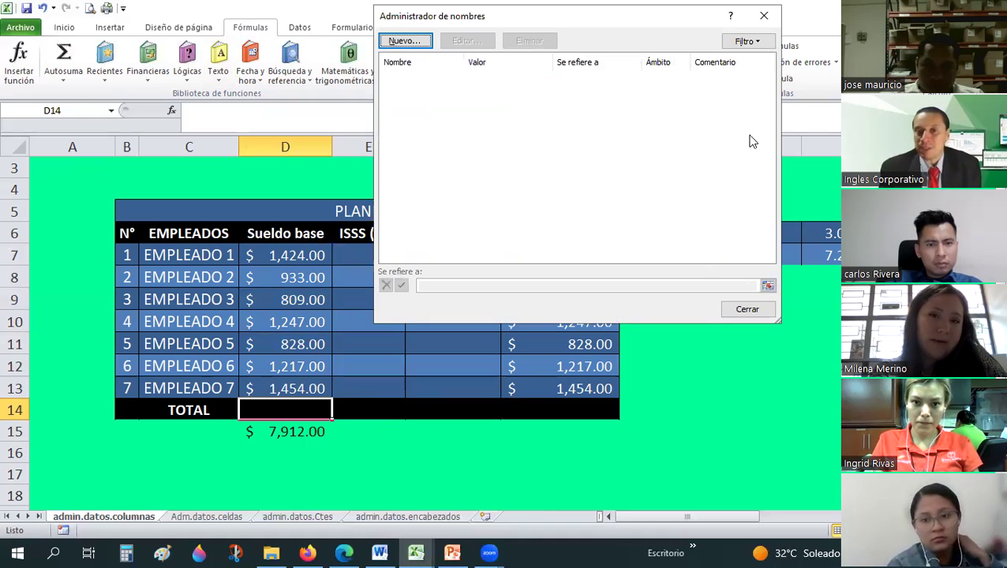
Begin a new workbook-scope name with a comment about the D7 base-salary range.
left_click(418, 41)
type("SB")
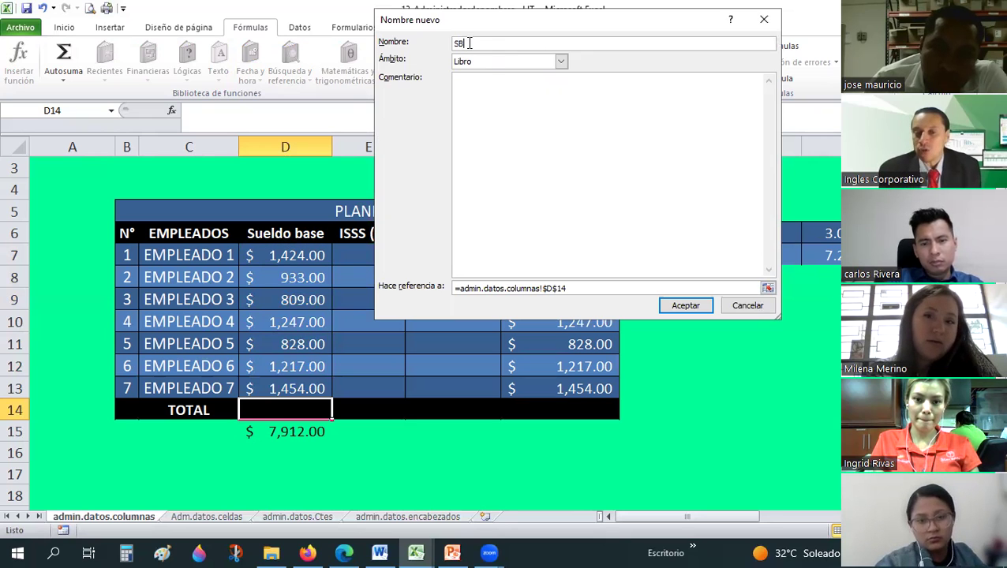
left_click(560, 66)
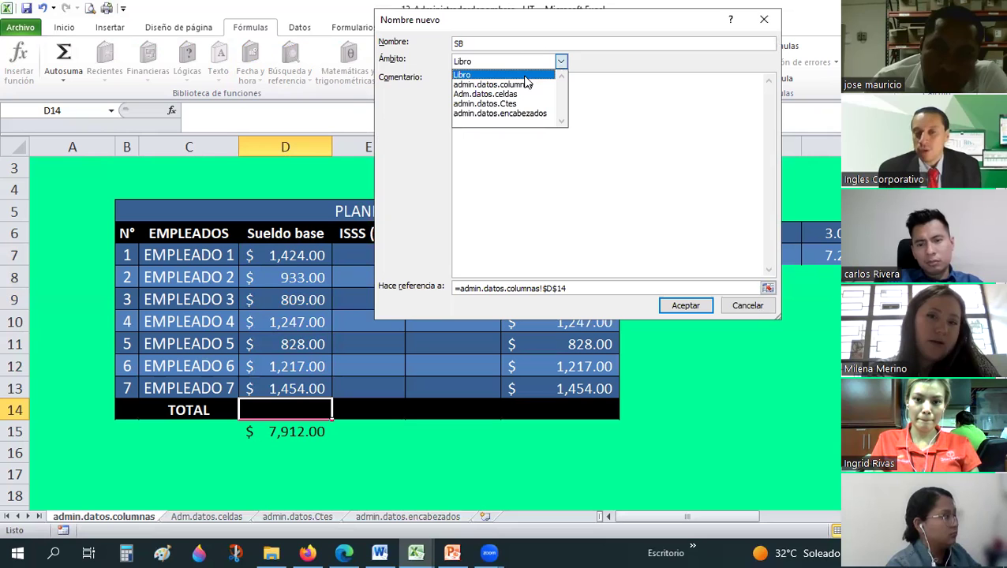
left_click(472, 94)
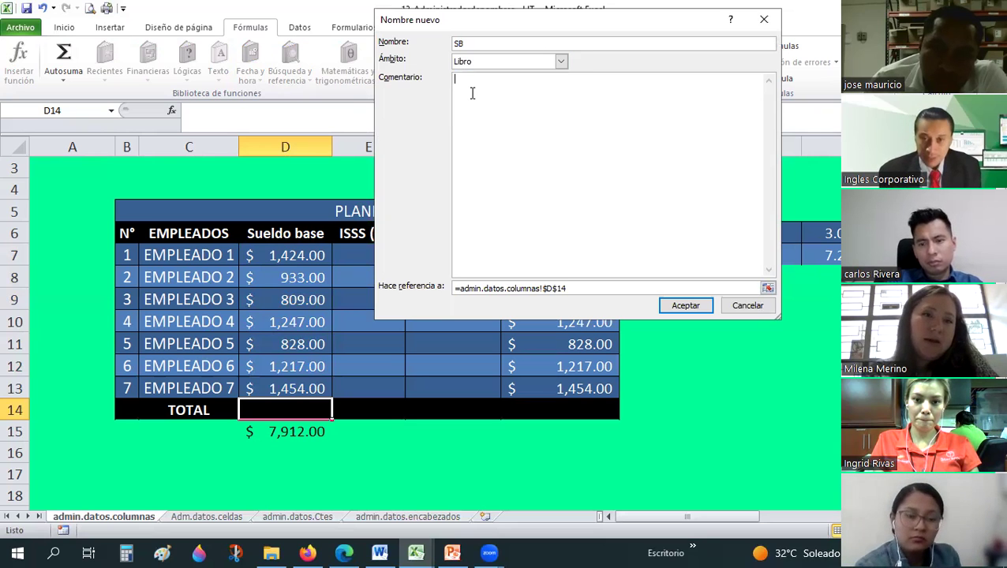
type("El ")
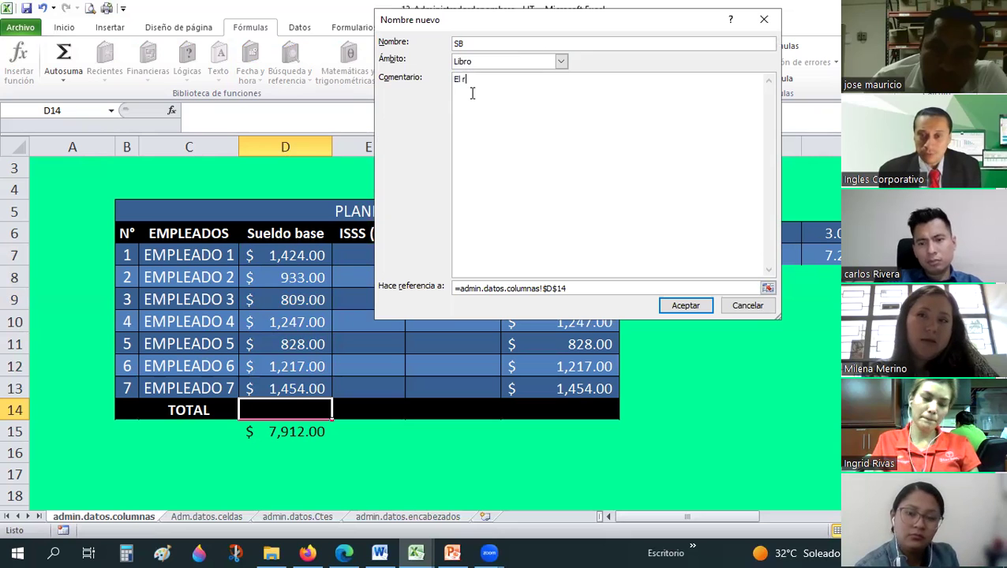
type("rango de")
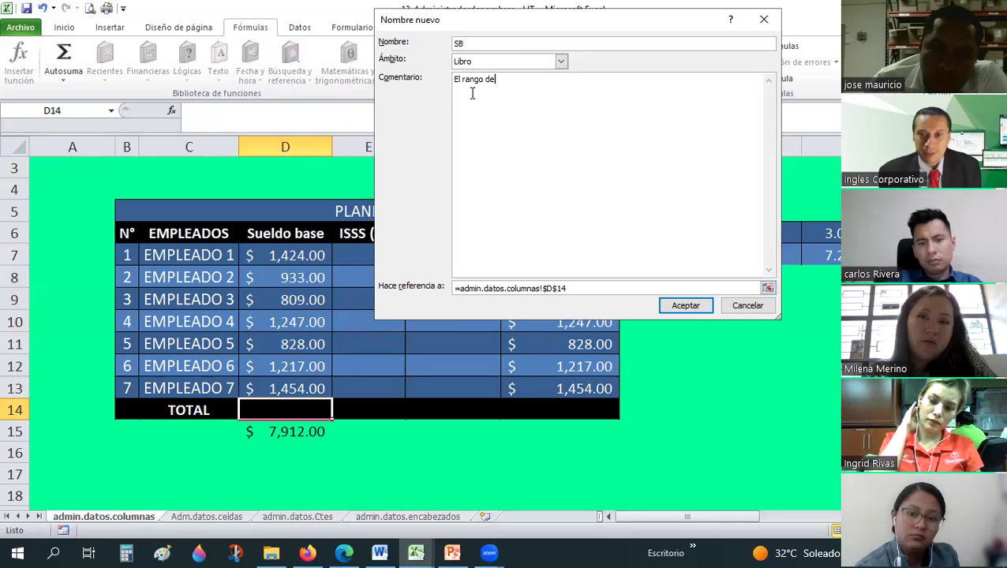
type(" D7 a D13, hace referencia a")
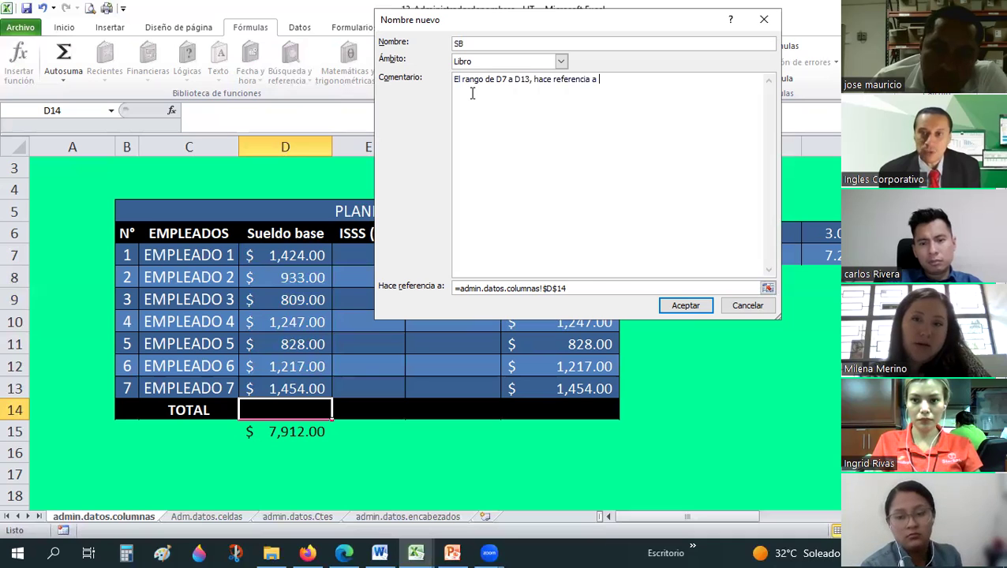
type("ria del")
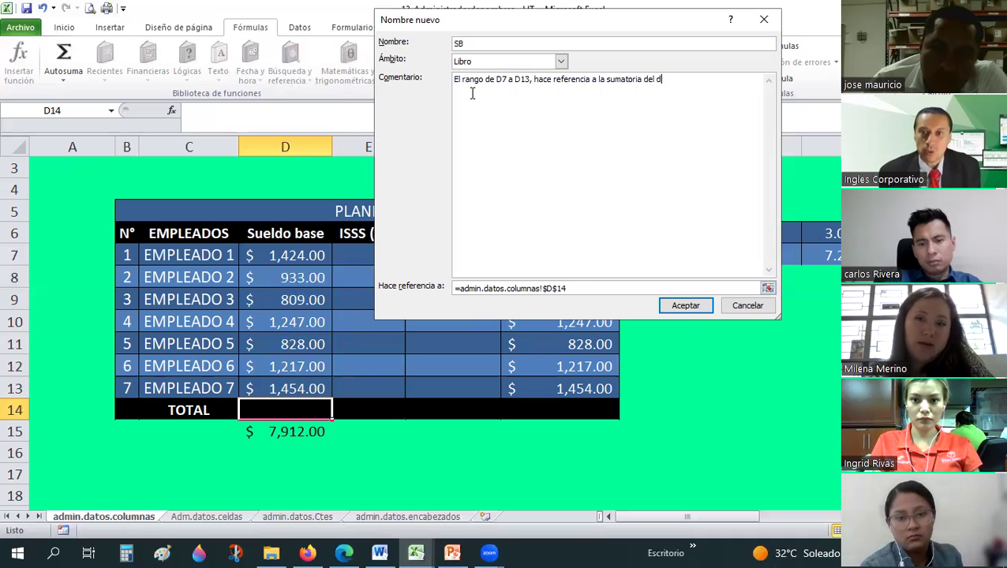
type(" sueldo base de")
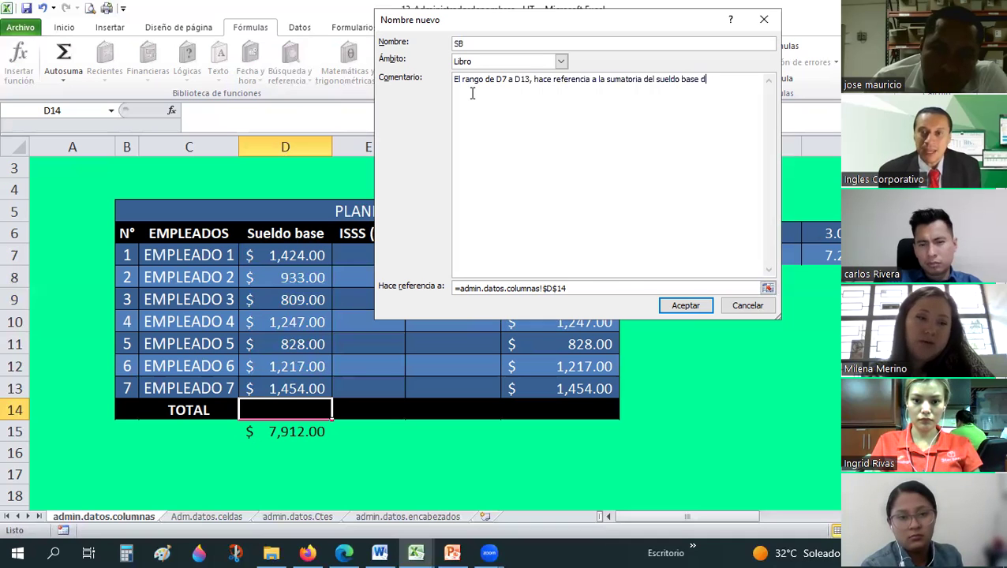
type("l salario de cad")
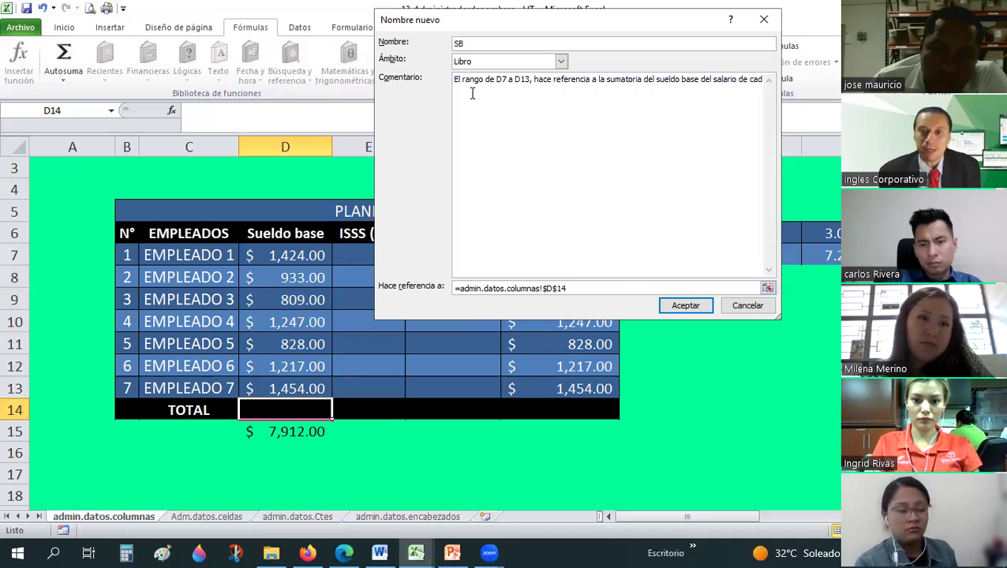
type("a empleado.")
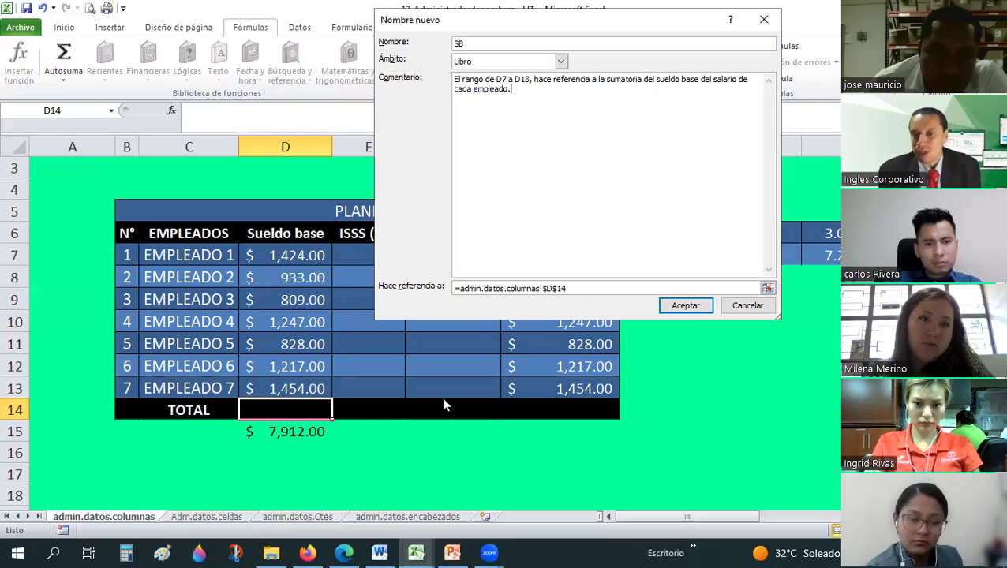
Name the new definition SB in uppercase.
double_click(591, 290)
type("7")
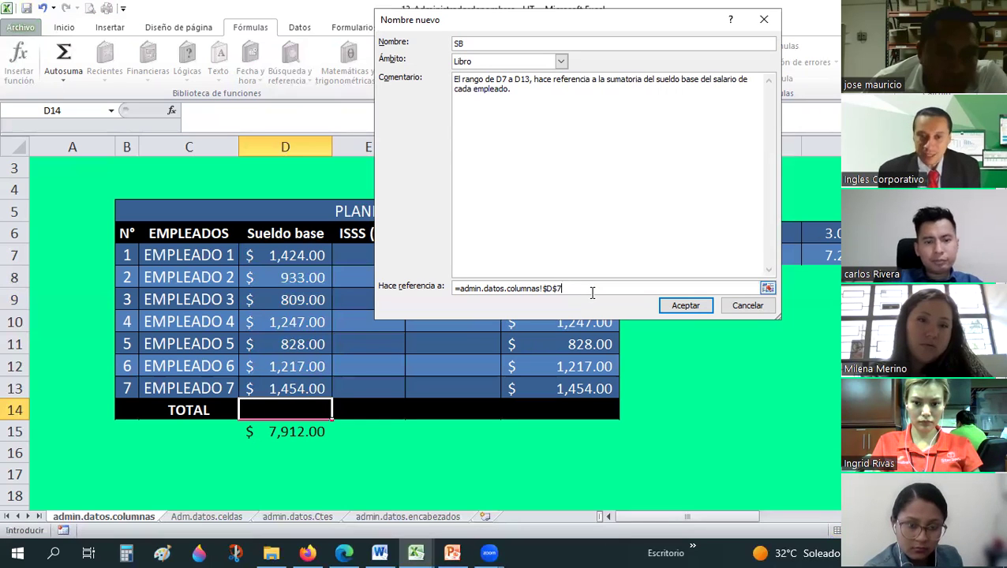
key("Return")
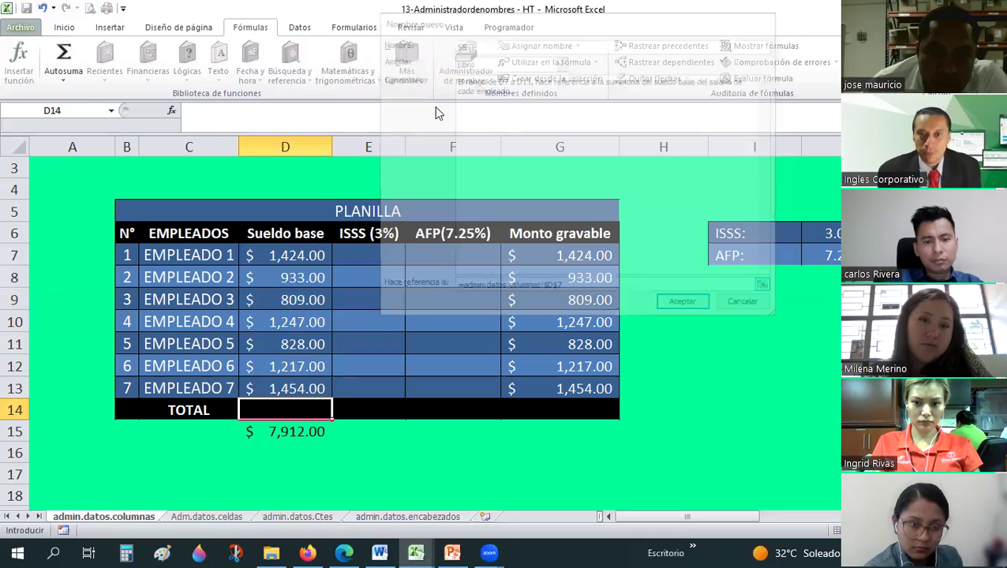
key("Return")
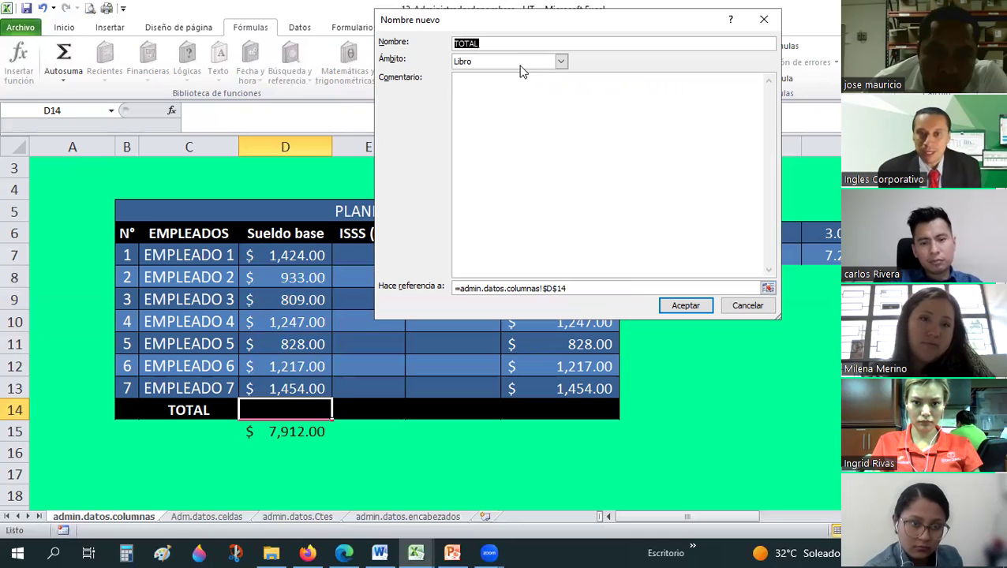
type("sb")
key("Tab")
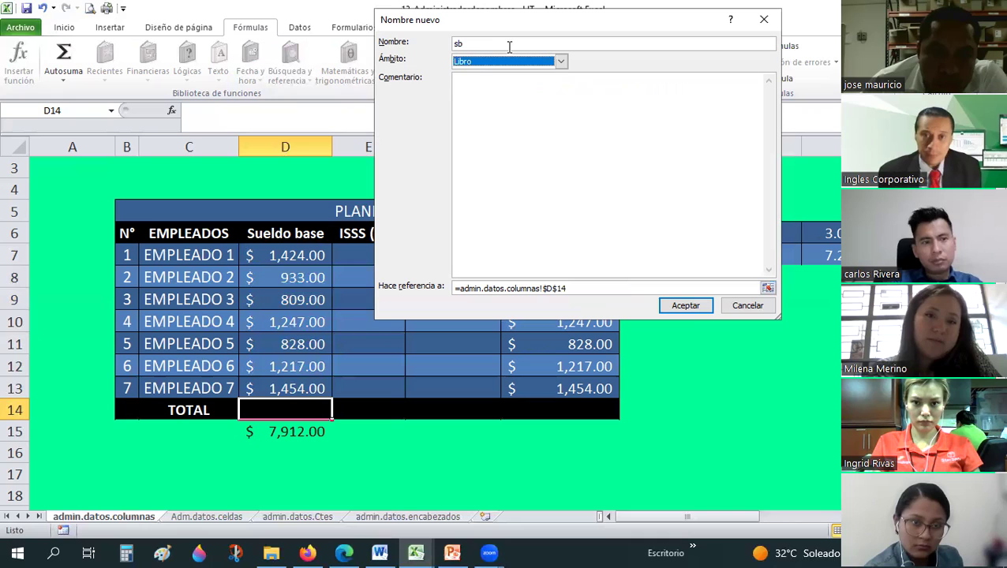
left_click(509, 46)
key("BackSpace")
key("BackSpace")
type("SB")
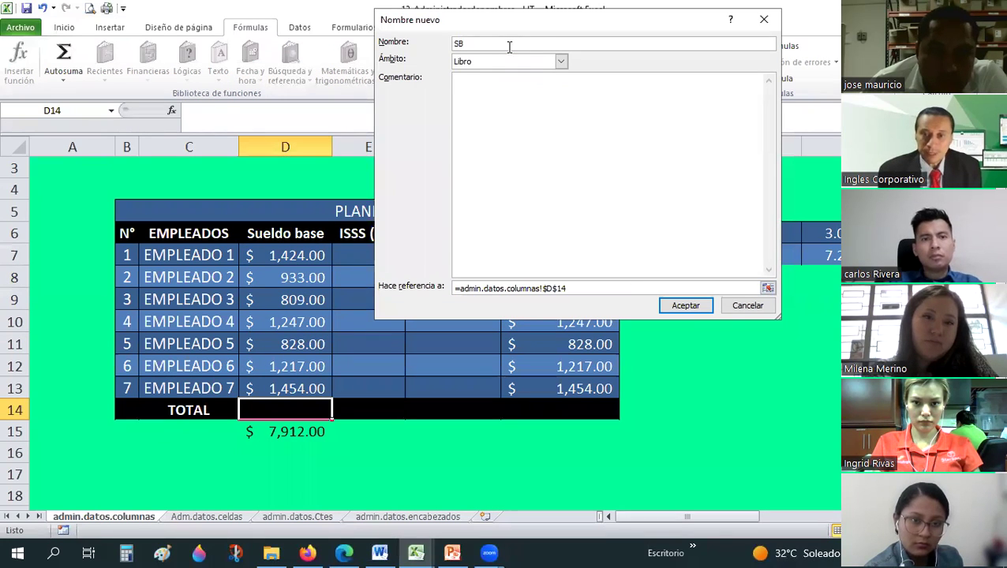
Point SB's reference to the range D7:D13.
left_click(453, 288)
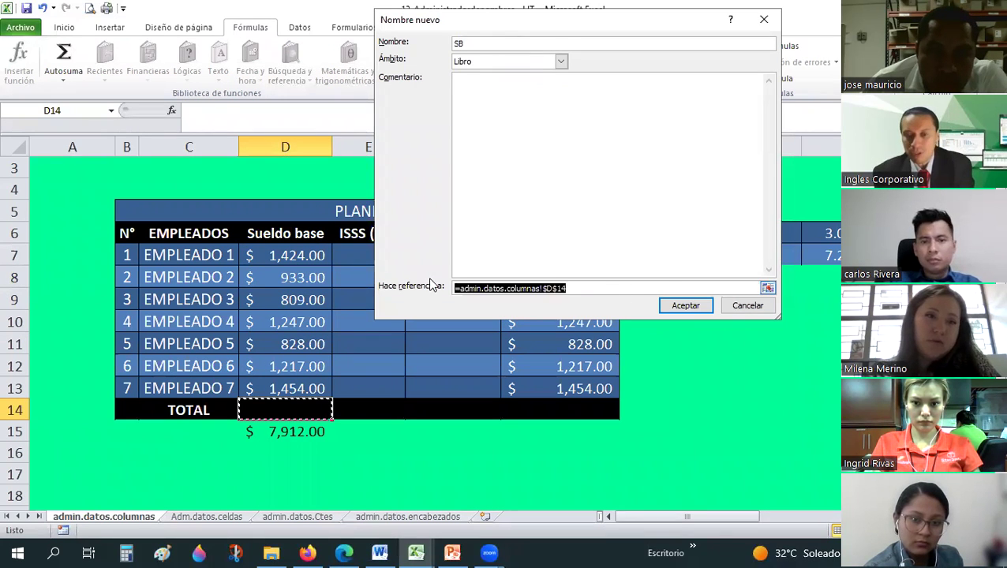
left_click(288, 255)
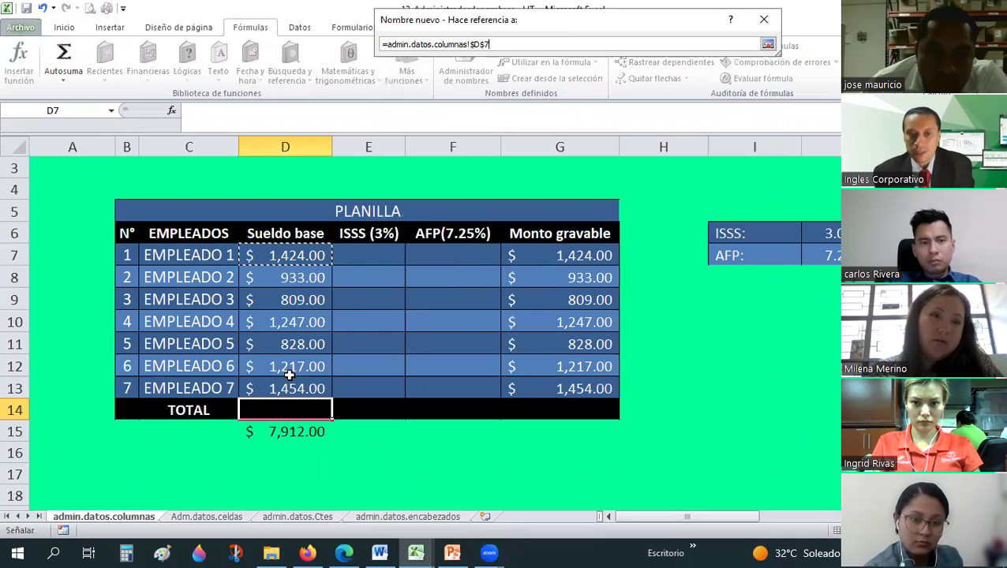
key("ctrl+shift+Down")
left_click(768, 45)
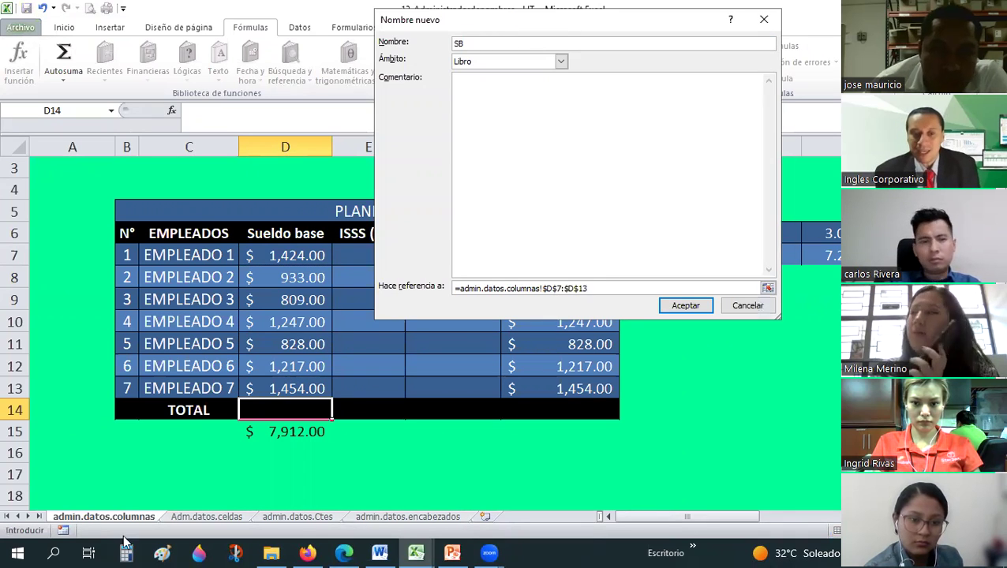
Comment SB as 'El rango D7 a D13, hace referencia al total de salarios de los empleados de la planilla.'.
left_click(497, 115)
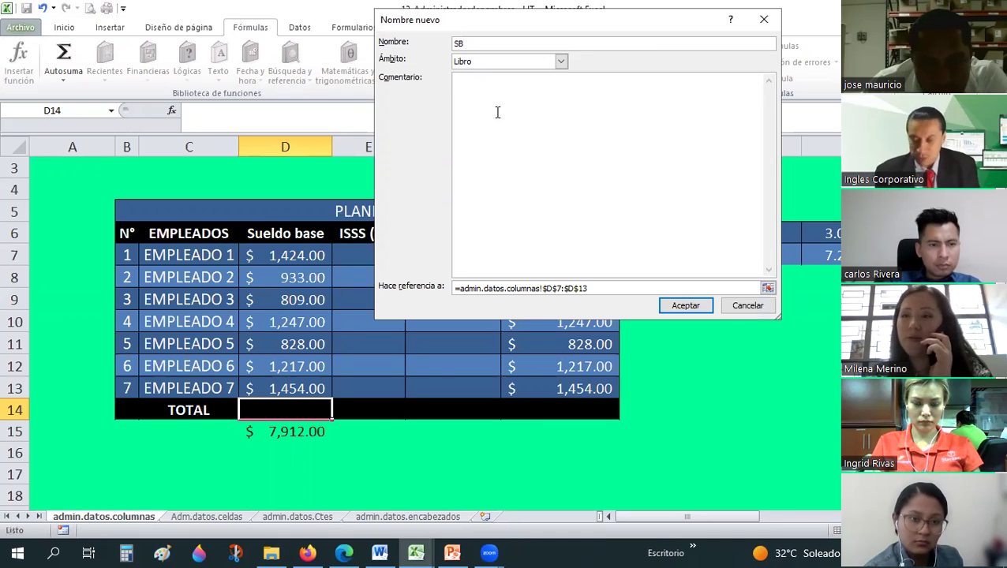
type("El rango")
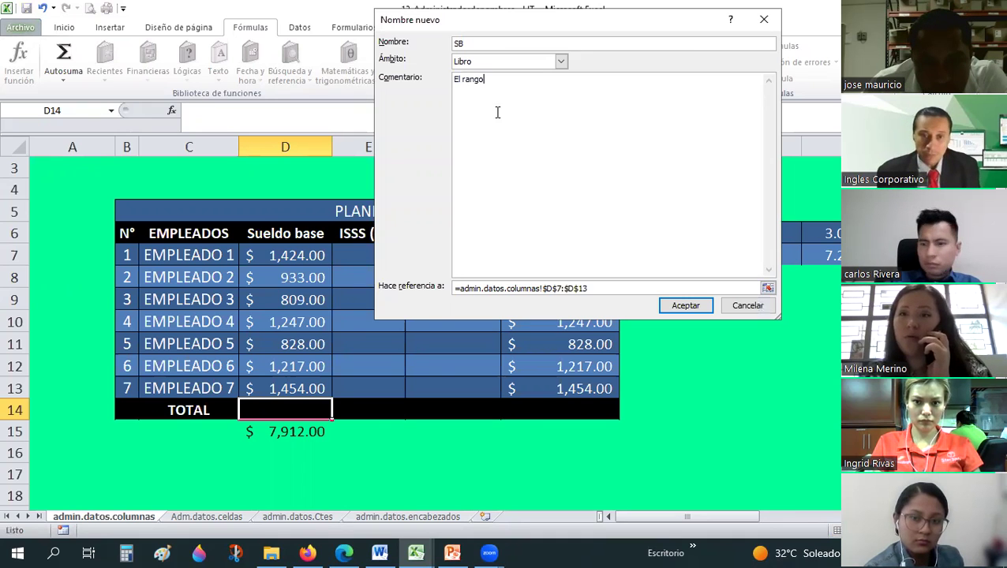
type(" d7 A ")
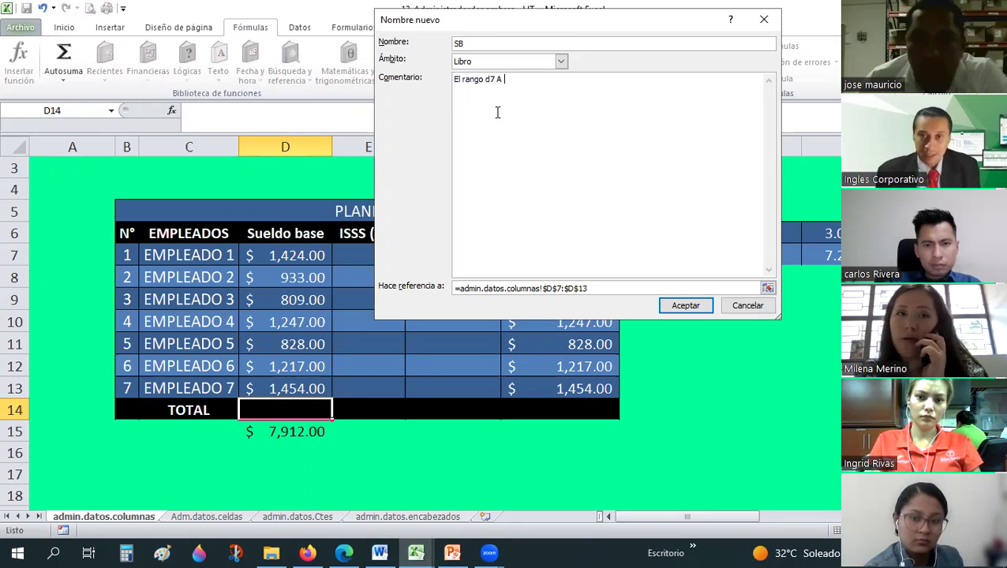
type("d13")
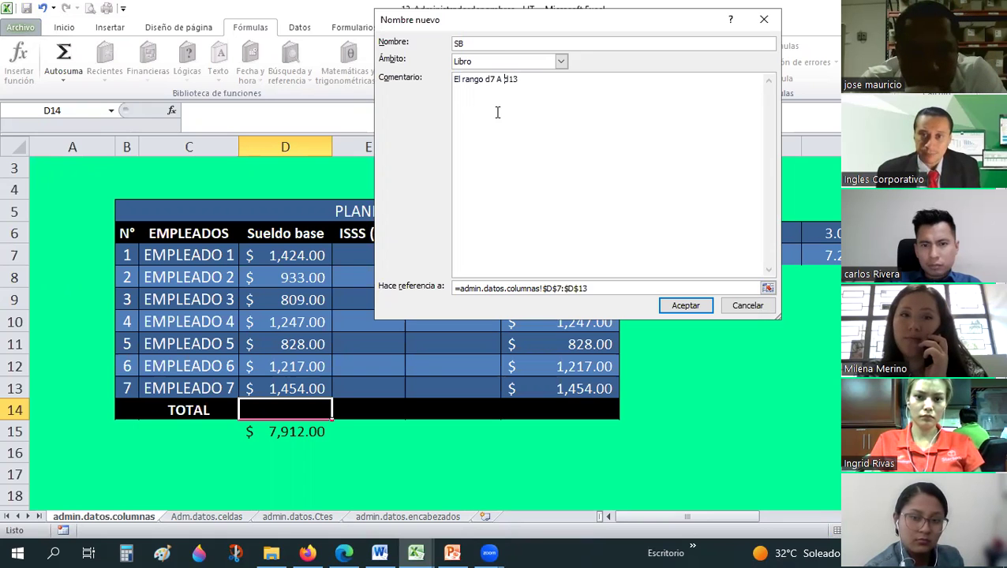
key("Left")
key("Left")
key("Left")
key("BackSpace")
type("d")
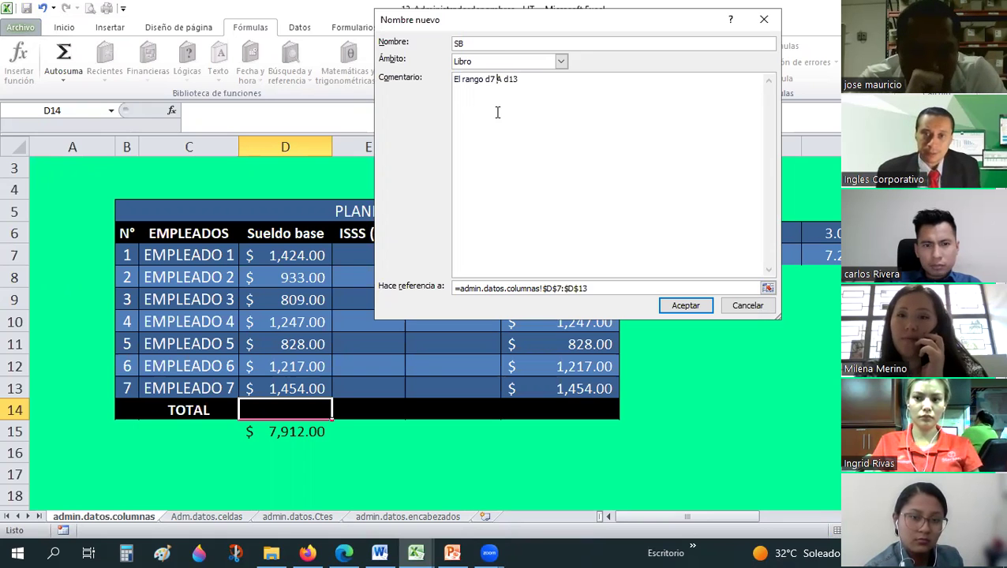
key("BackSpace")
type("D7 ")
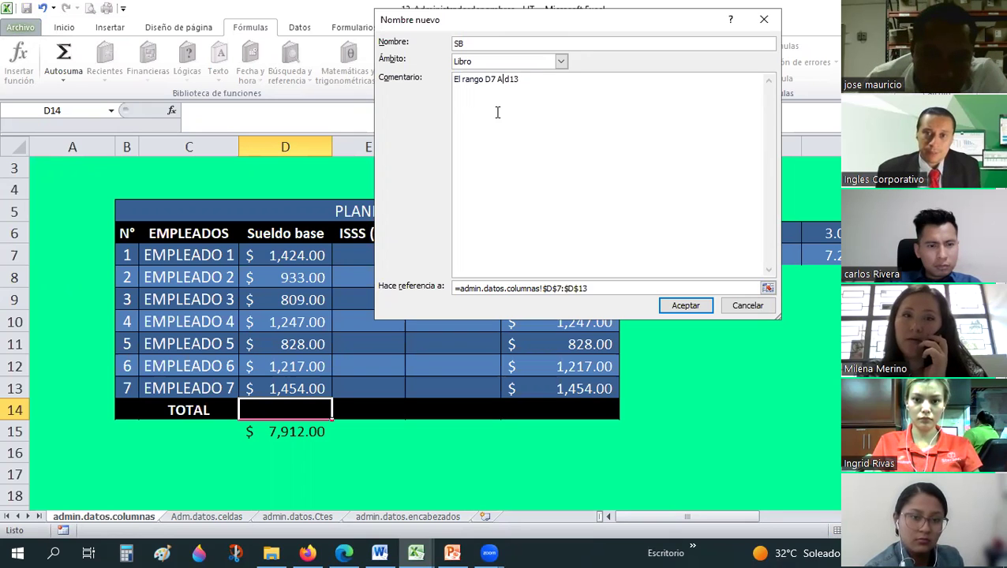
type("a D13")
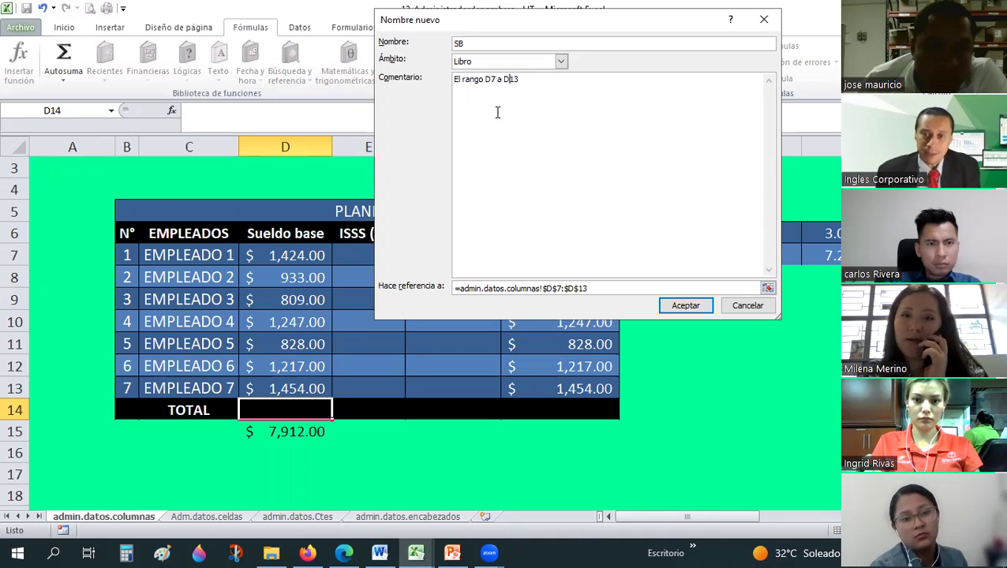
type(", HACE RE")
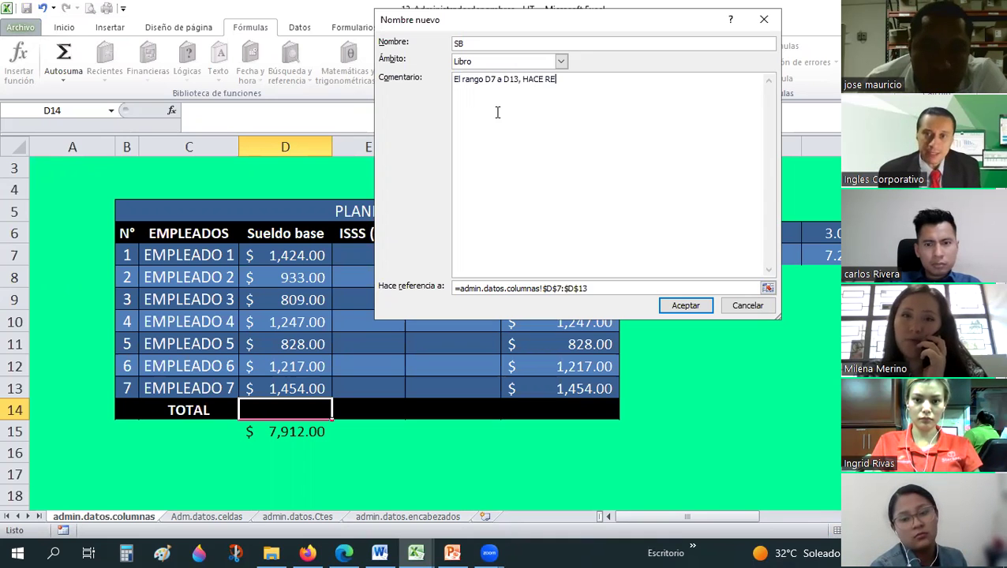
key("BackSpace")
key("BackSpace")
key("BackSpace")
type("hac")
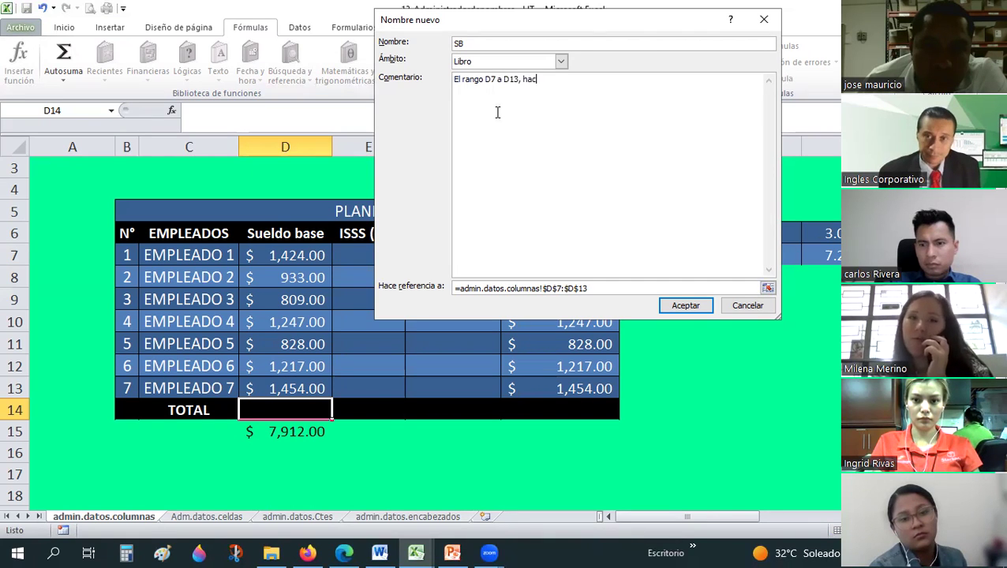
type("e referencia al tot")
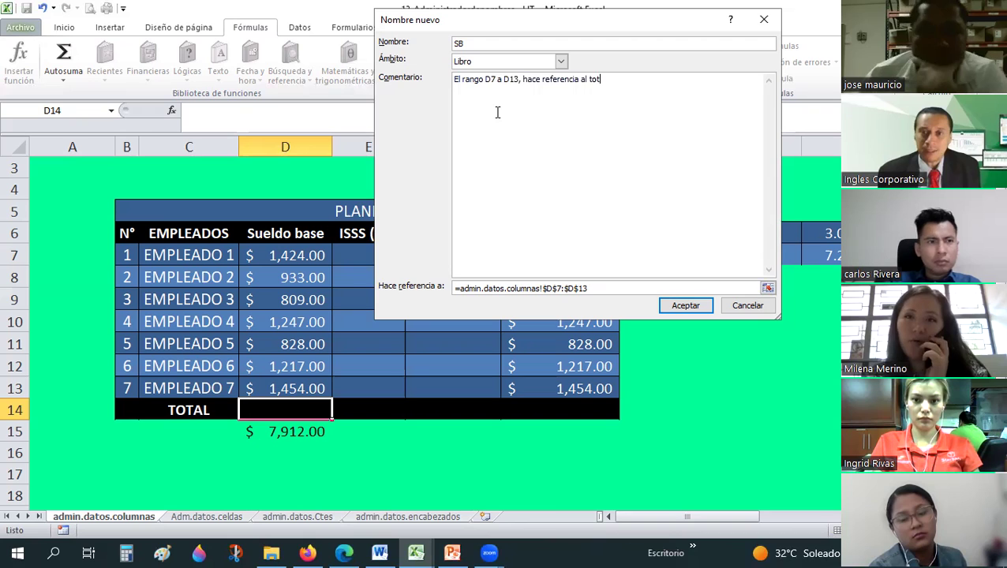
type("oal")
key("BackSpace")
key("BackSpace")
key("BackSpace")
type("a")
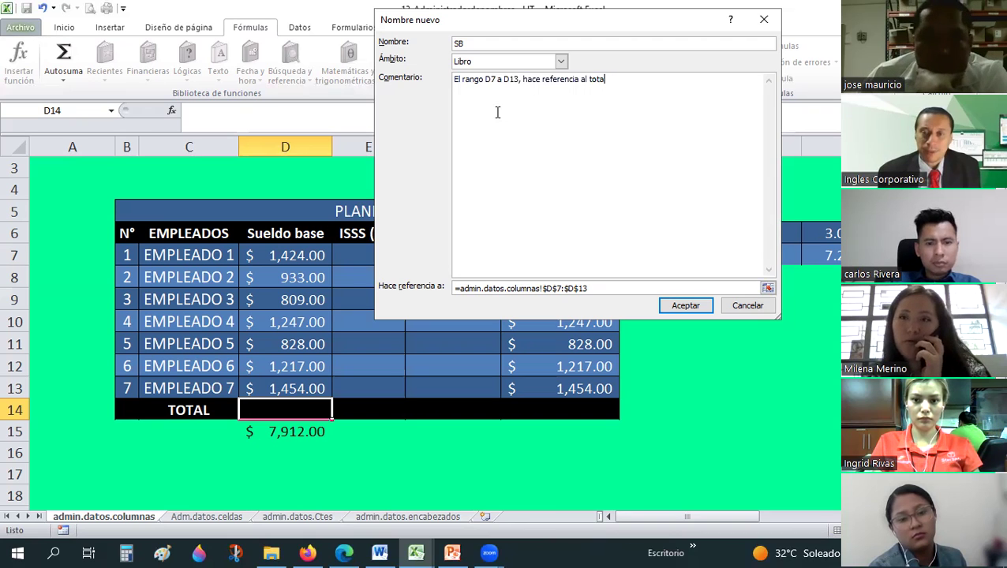
type("salarios de los empleados de la")
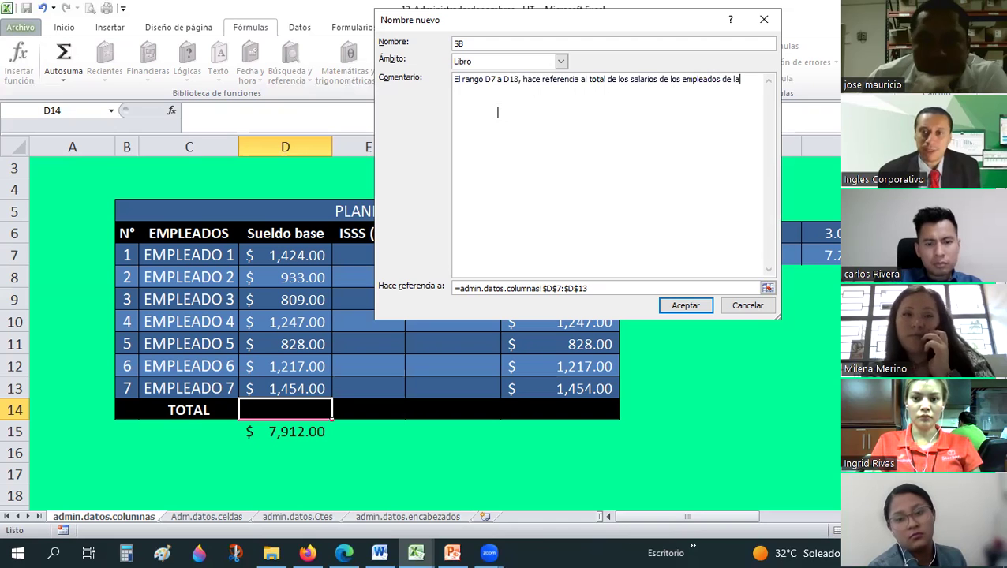
type(" planill")
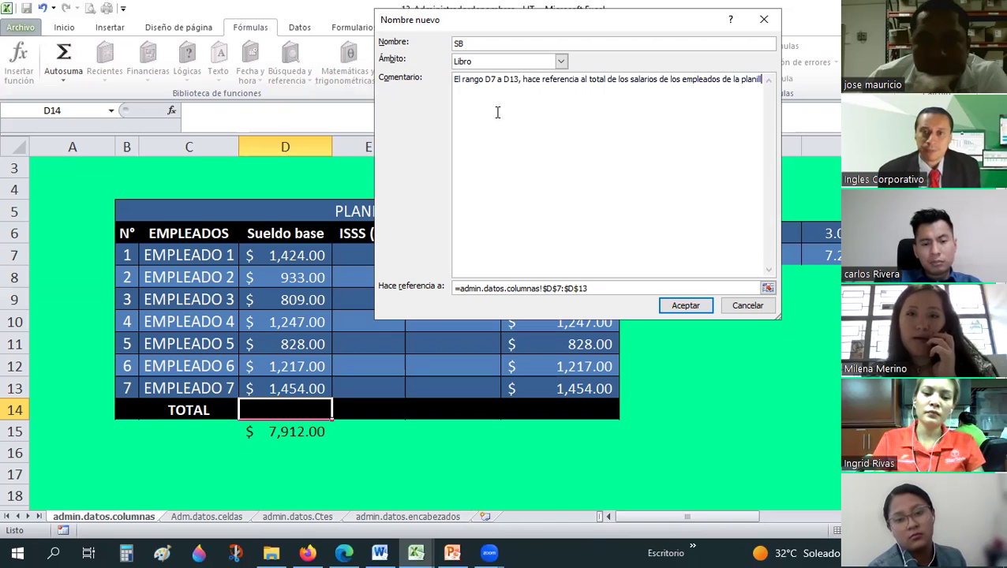
type("a.")
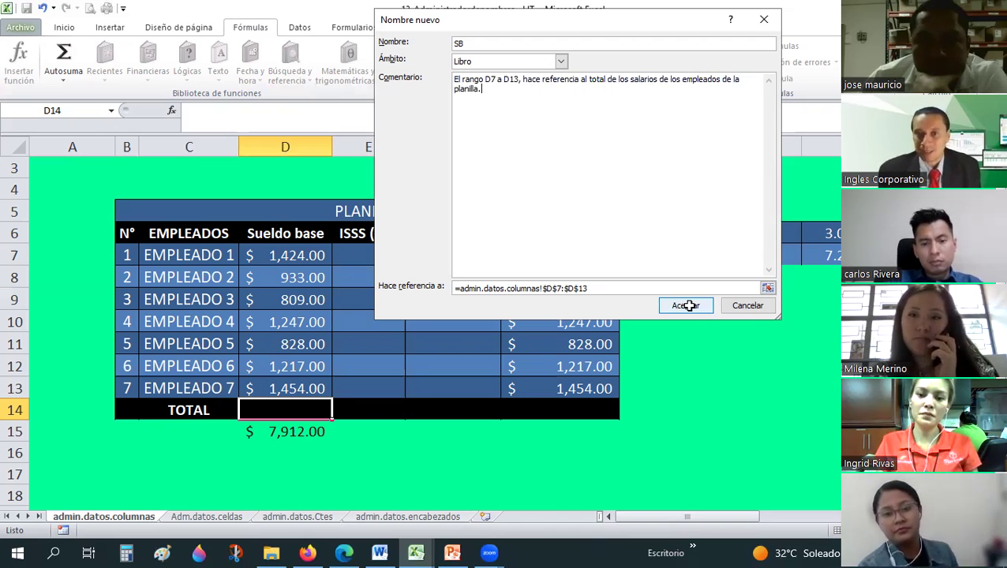
Save SB and widen the Name Manager to inspect its seven salary values and comment.
left_click(686, 305)
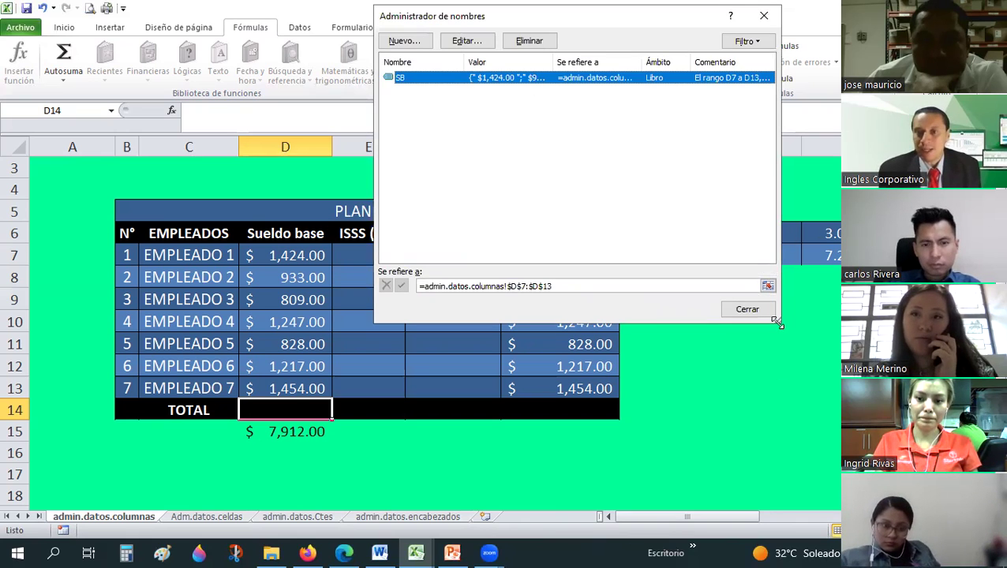
left_click_drag(777, 322, 838, 410)
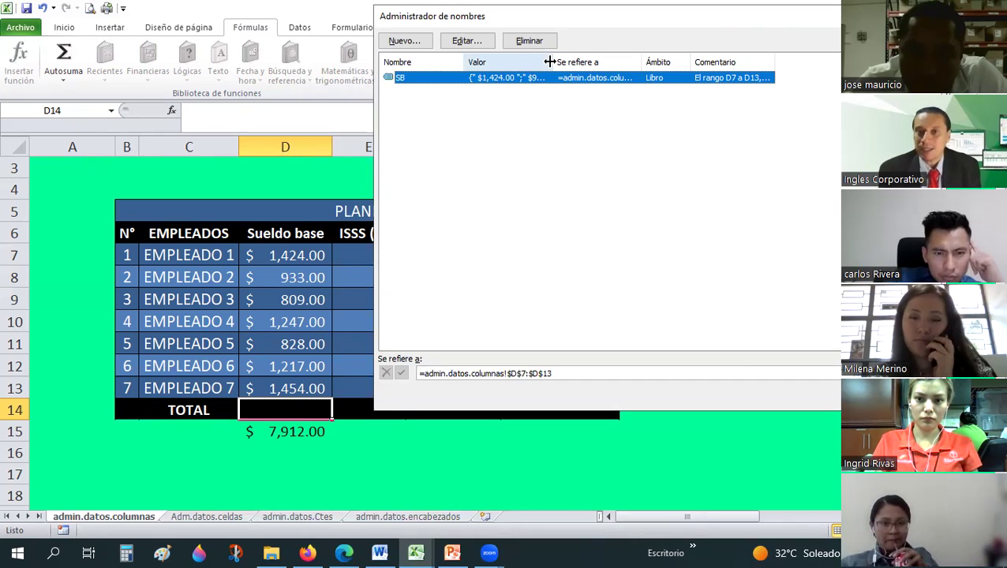
left_click_drag(612, 65, 813, 67)
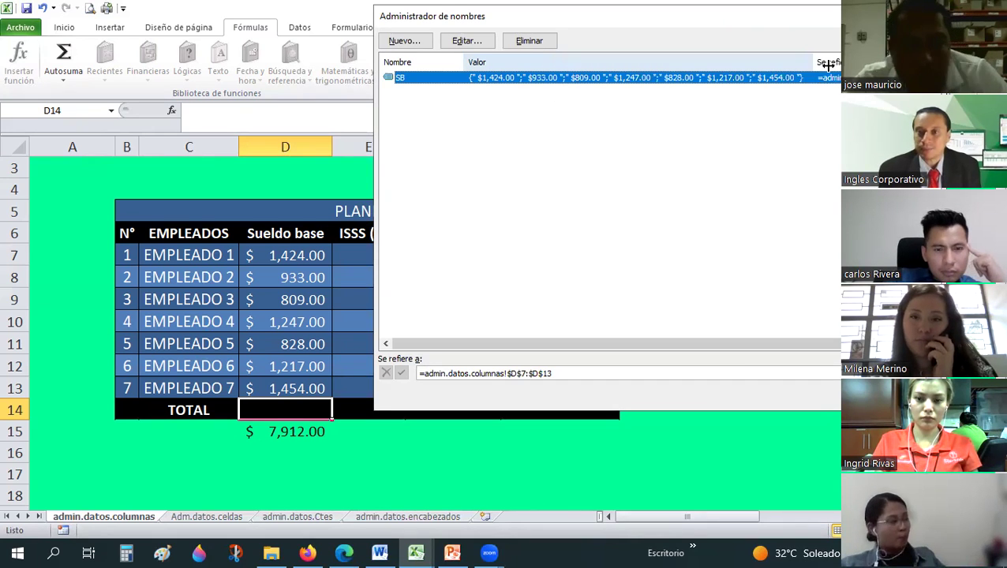
left_click(785, 343)
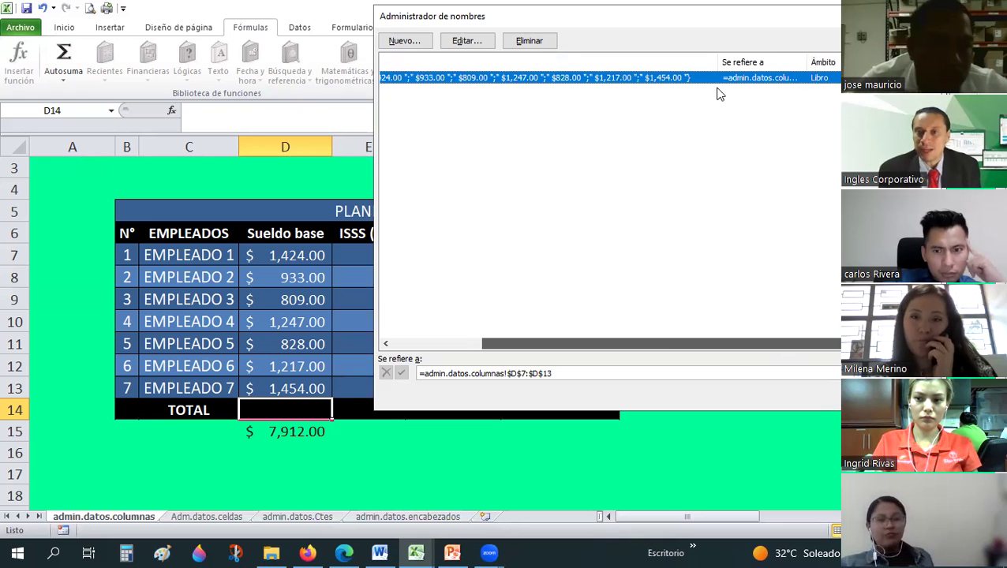
scroll(665, 347, "left", 3)
left_click(787, 345)
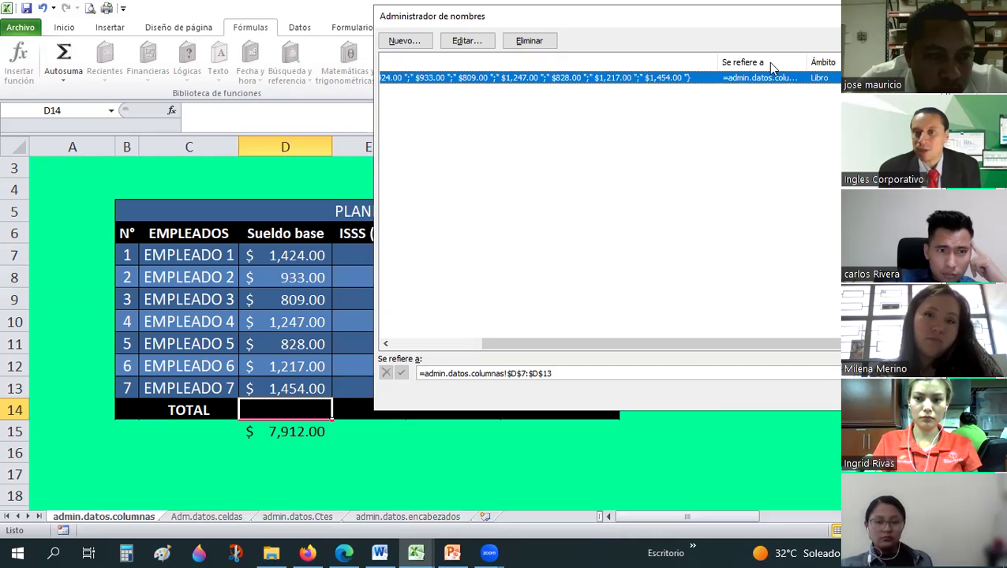
left_click_drag(460, 69, 521, 77)
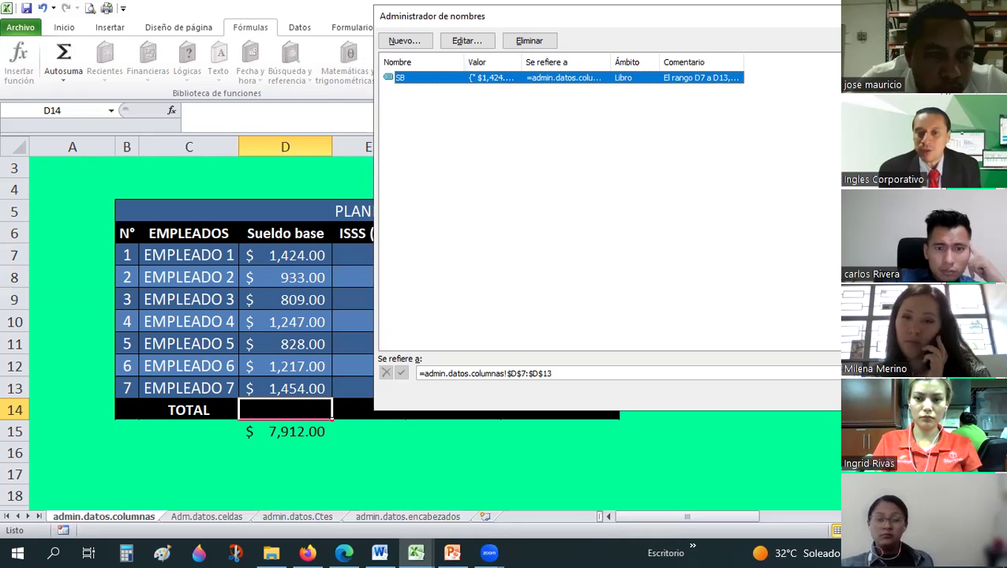
Enter =SUMA(SB) in TOTAL cell D14, giving $7,912.00.
left_click(823, 378)
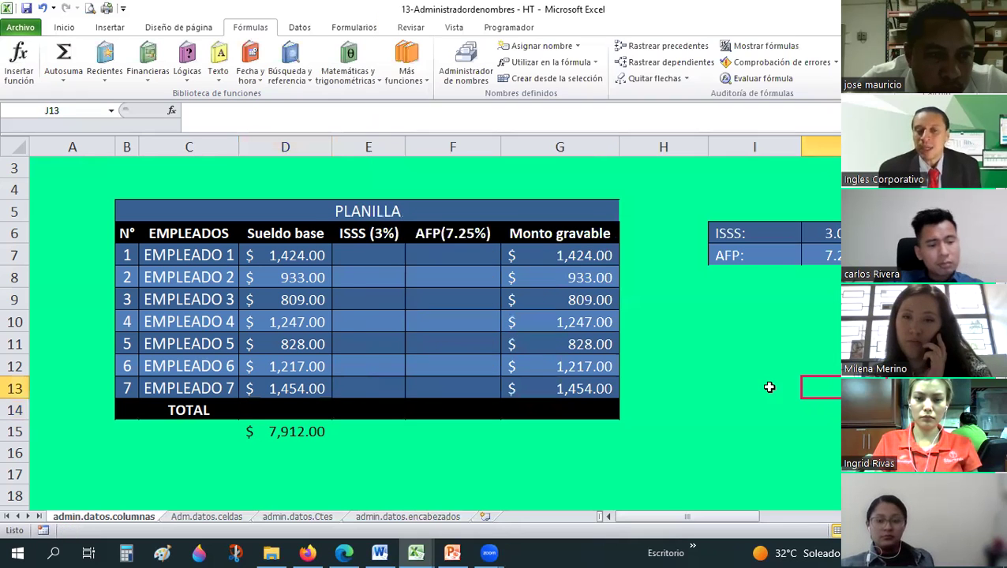
left_click(289, 410)
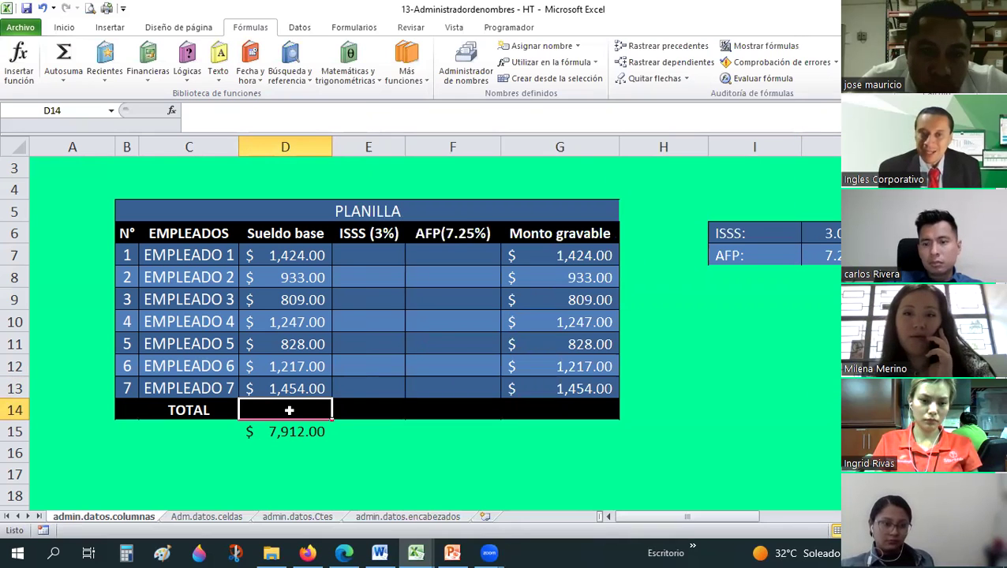
left_click(286, 300)
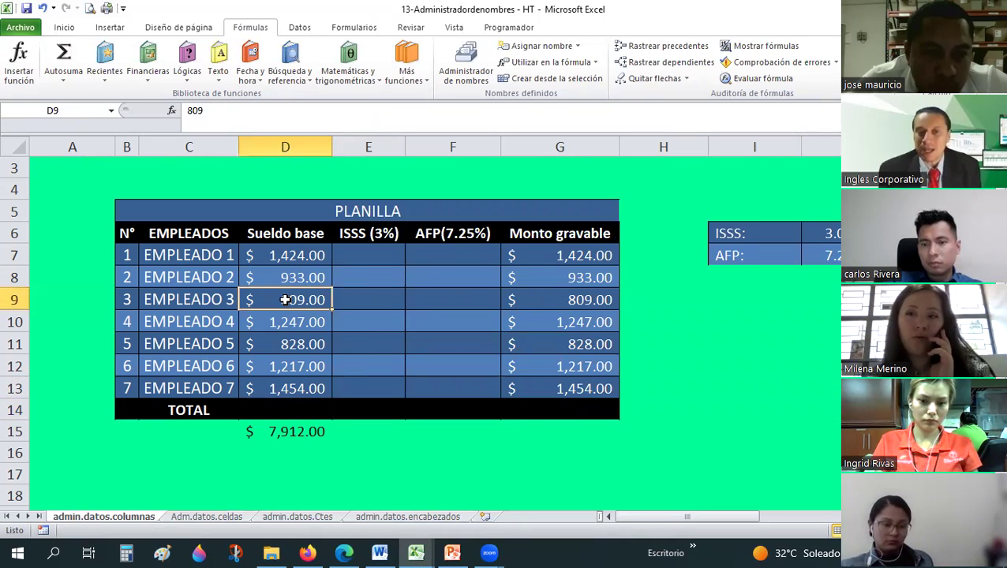
left_click(289, 345)
left_click(292, 412)
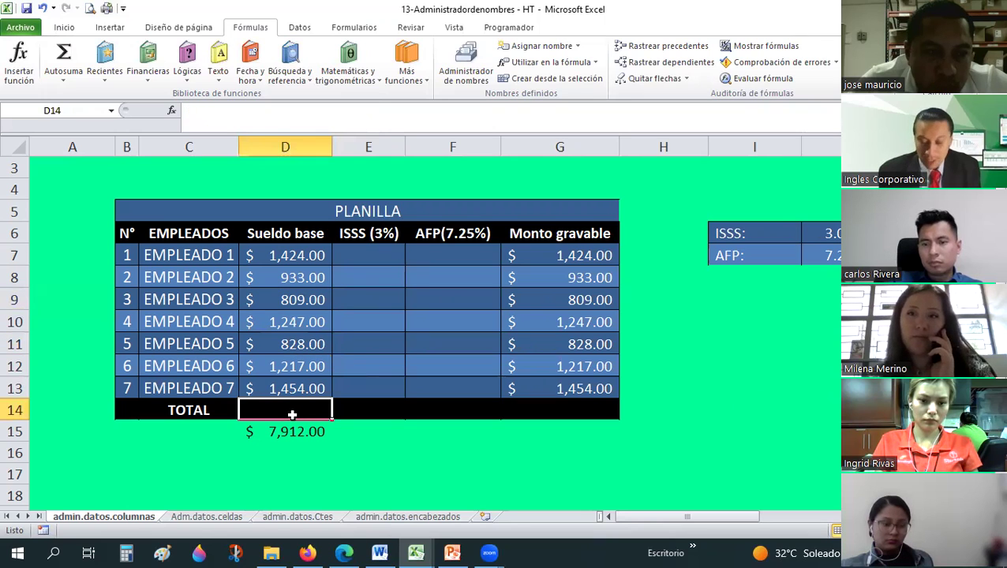
type("=")
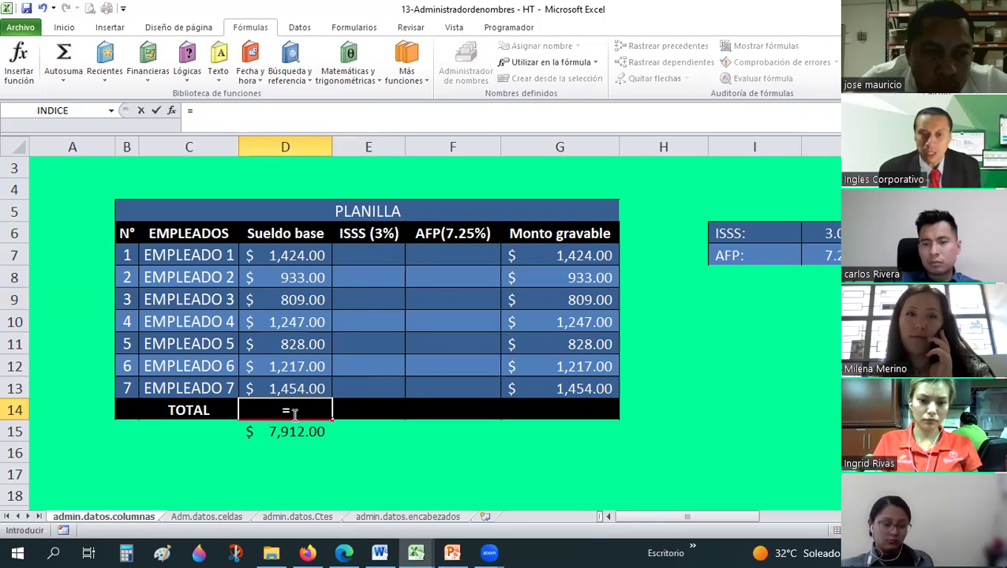
type("suma")
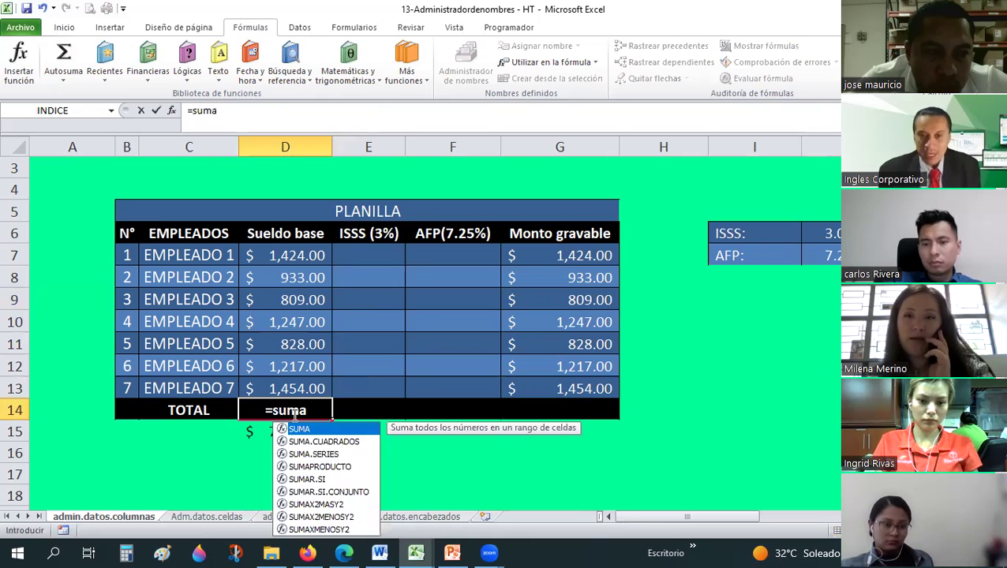
type("(")
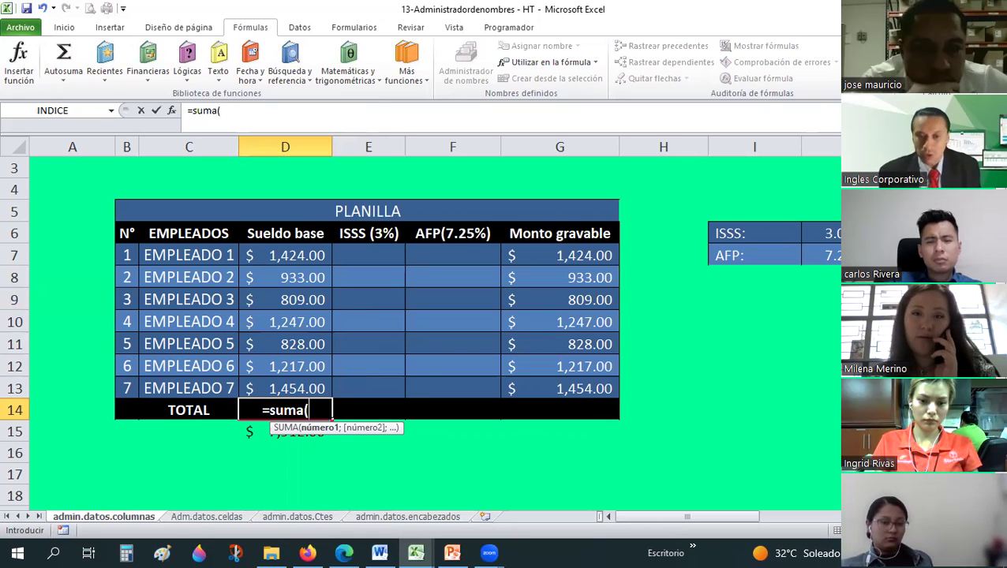
type("SB")
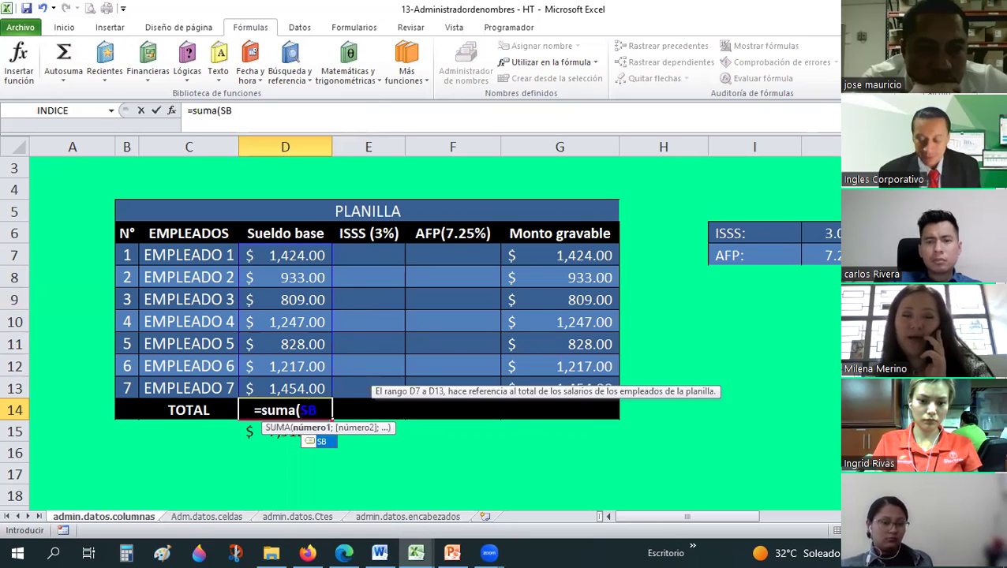
type(")")
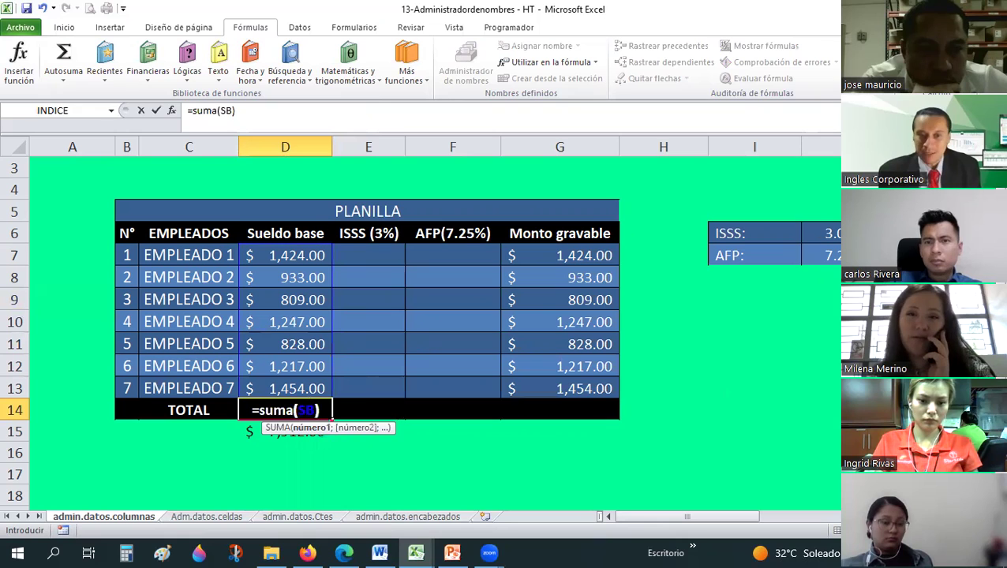
key("Return")
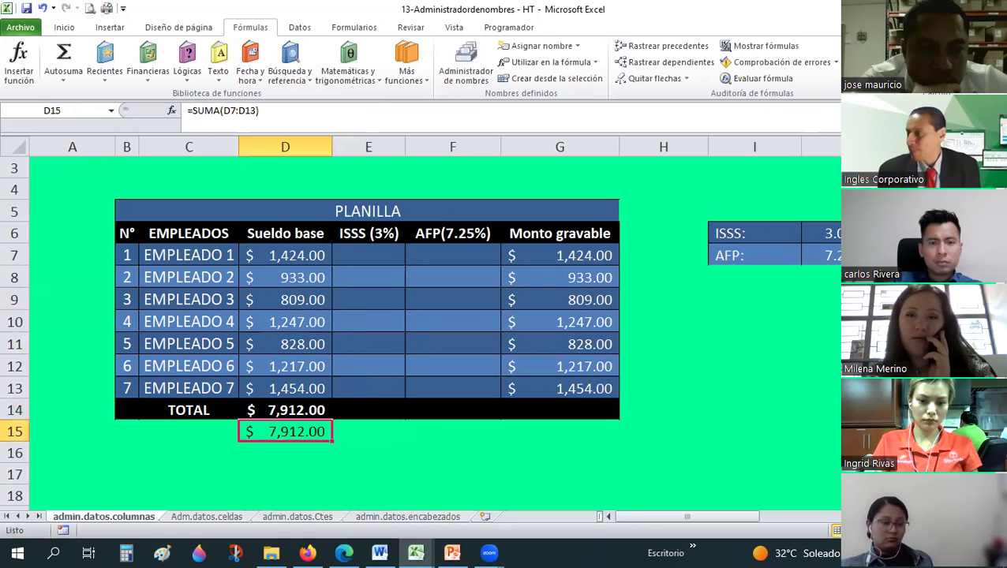
left_click(284, 410)
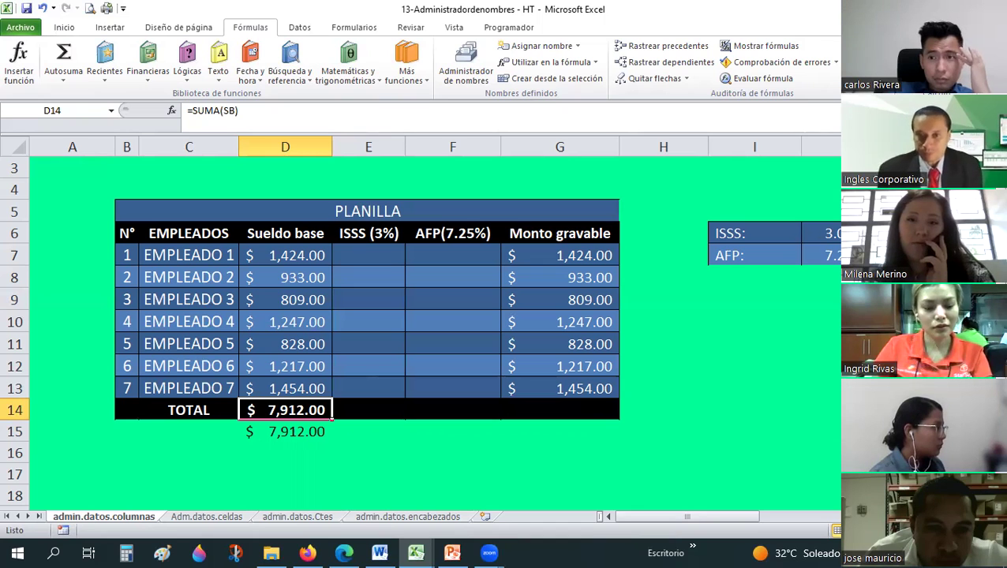
Delete the defined name SB, leaving D14's =SUMA(SB) total showing #¿NOMBRE?
left_click(474, 75)
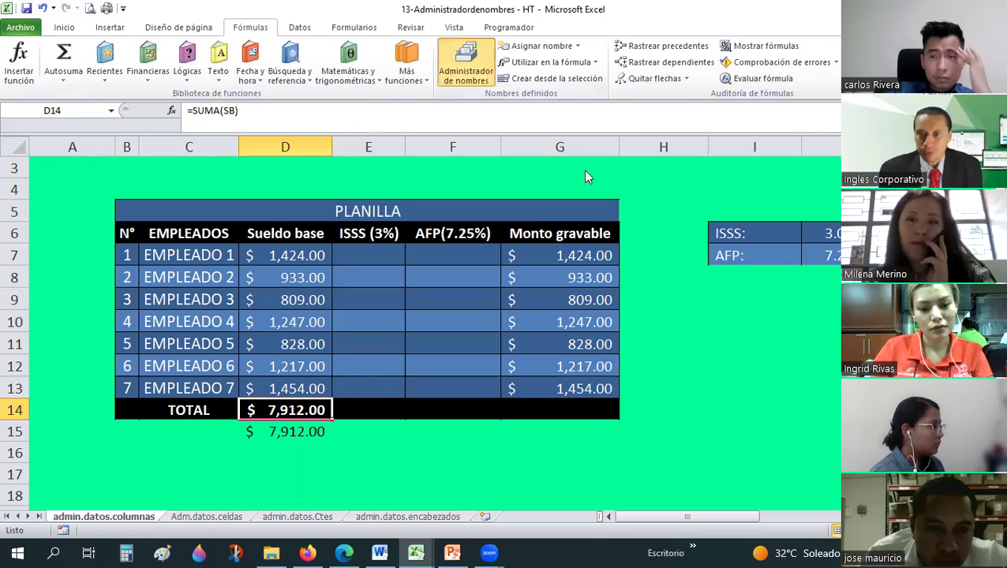
left_click(461, 40)
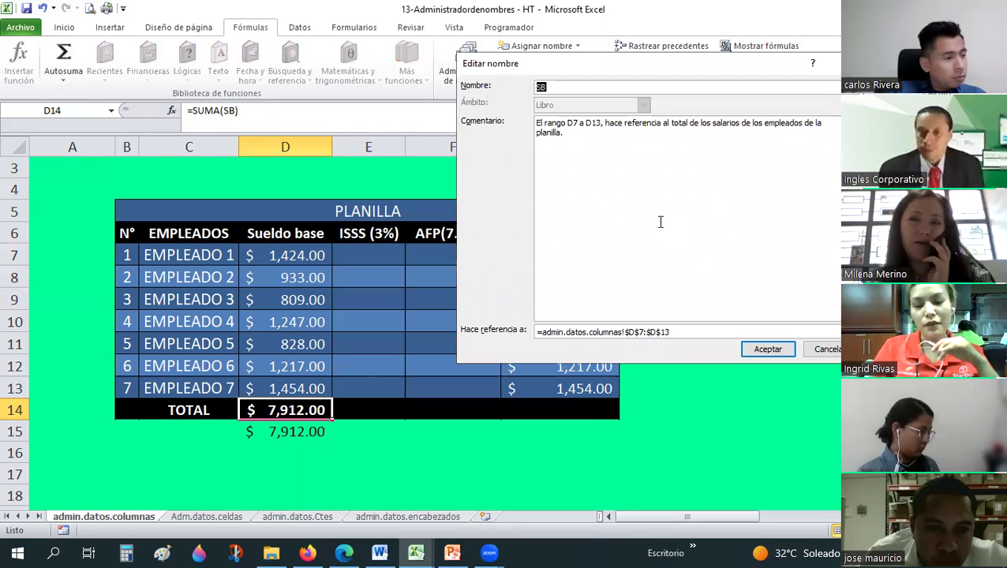
key("Tab")
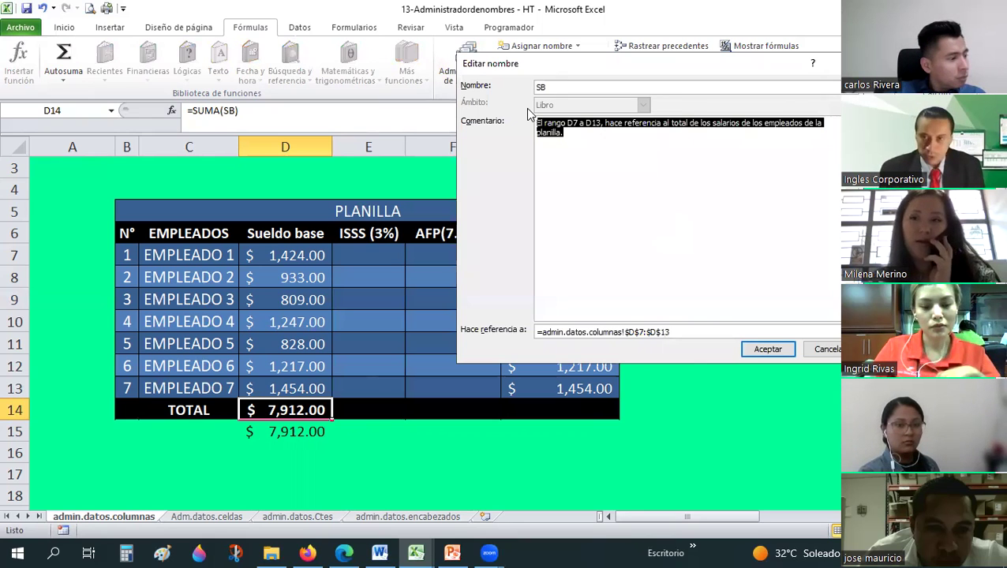
key("Delete")
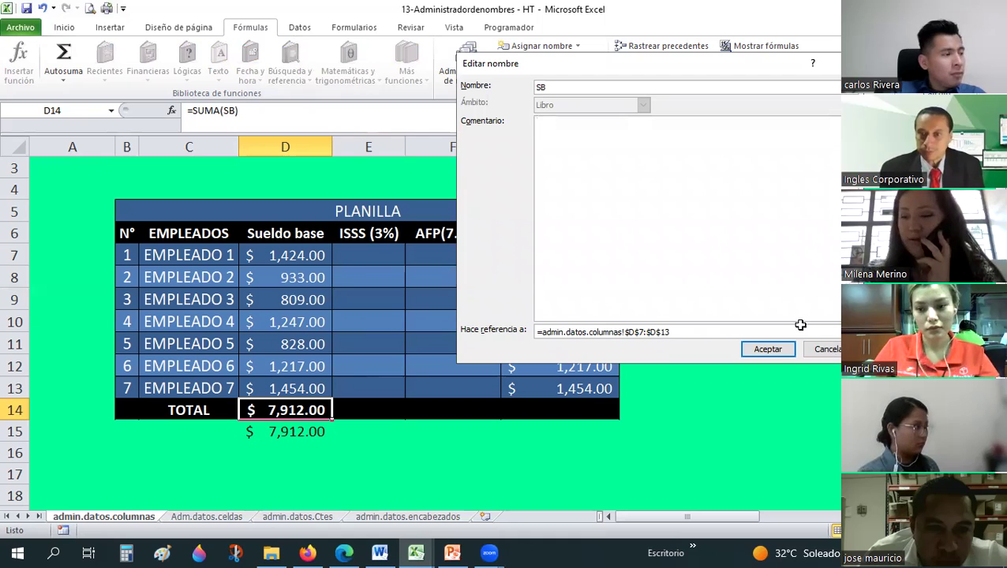
key("Escape")
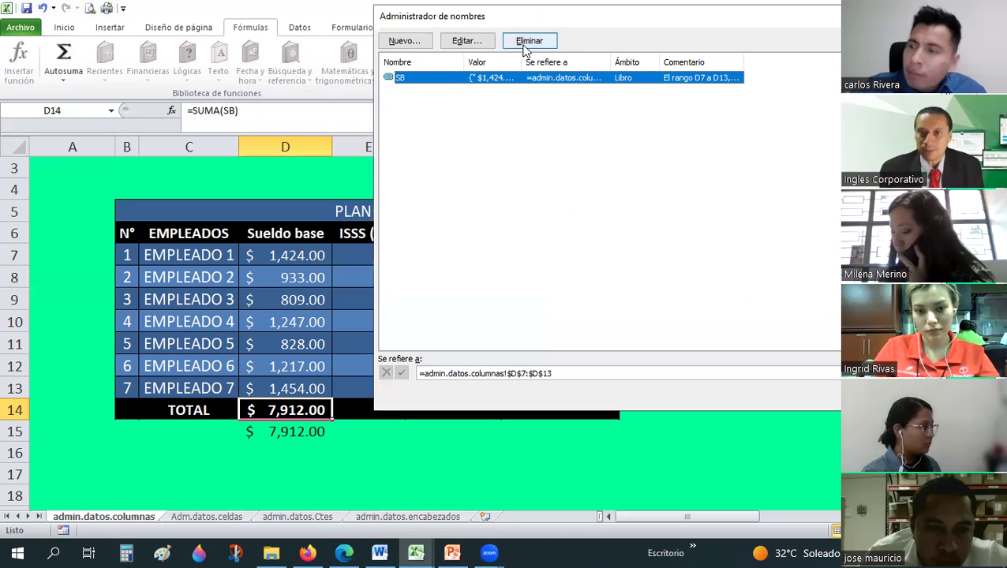
key("Delete")
left_click(472, 314)
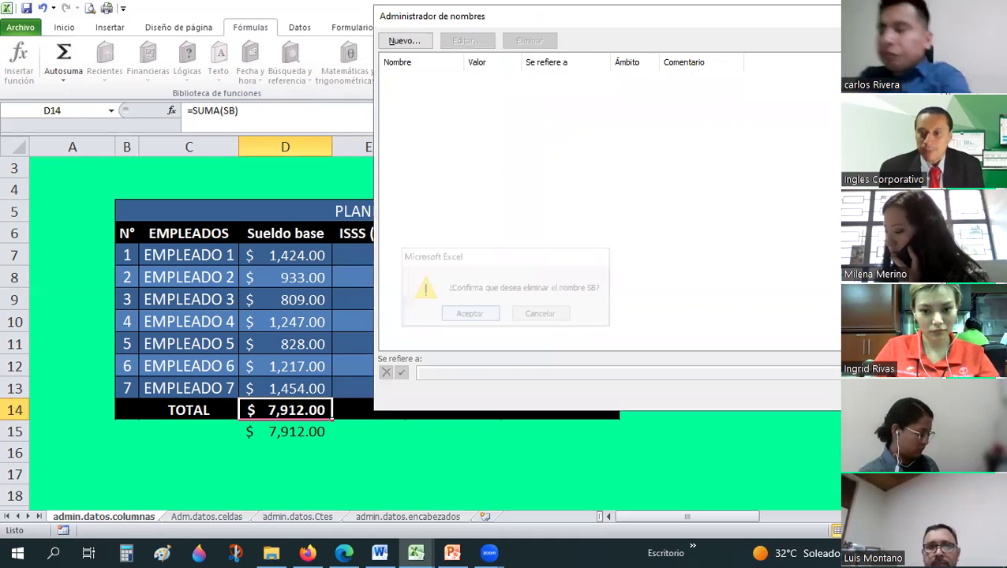
key("Escape")
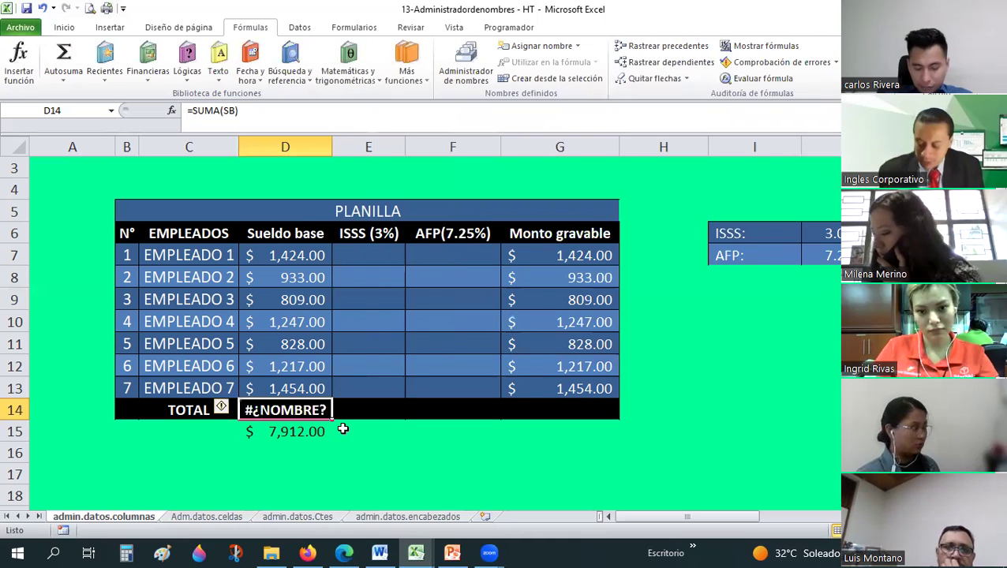
Clear the broken total in D14 and select the base salaries D7 to D13.
key("Delete")
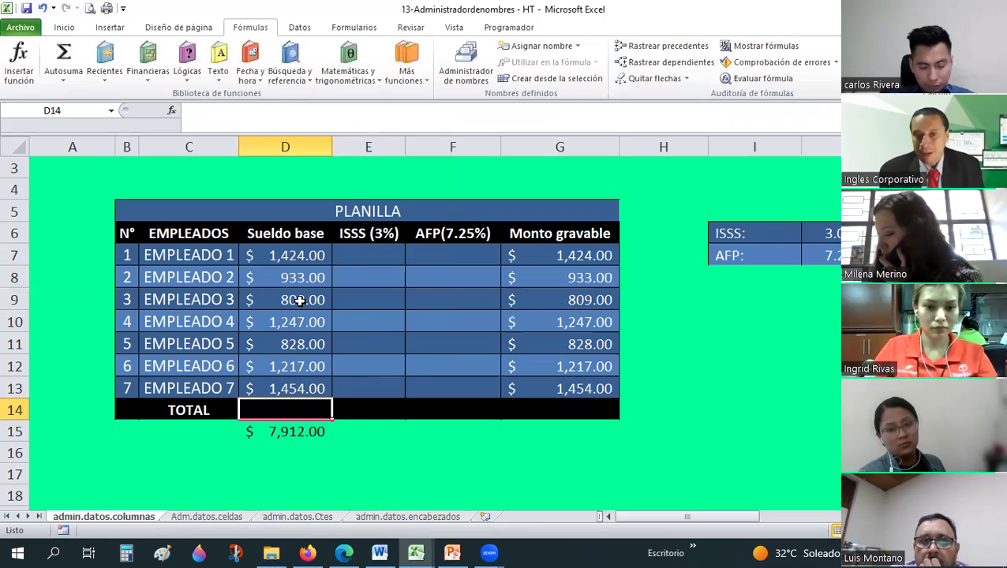
left_click(277, 254)
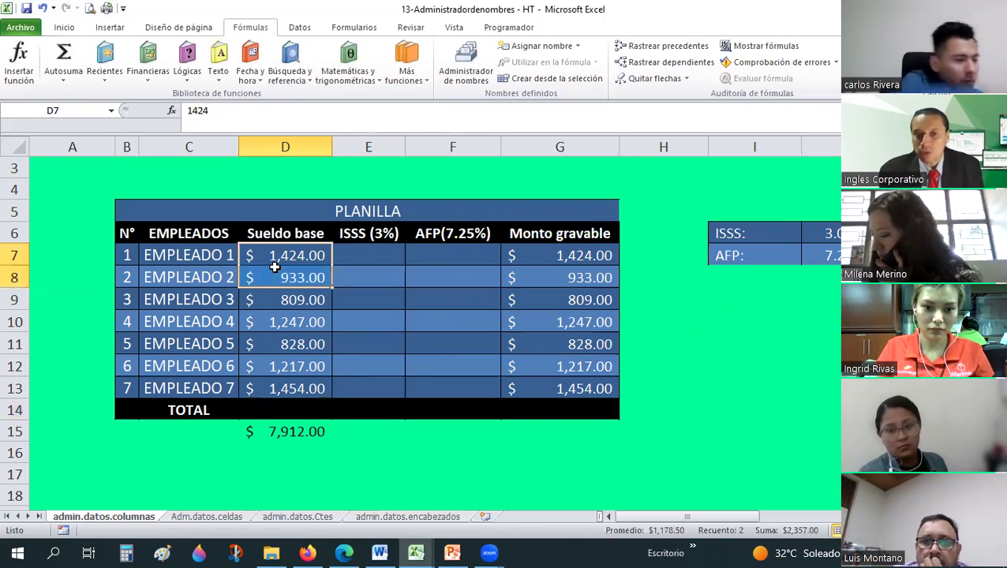
left_click(302, 388)
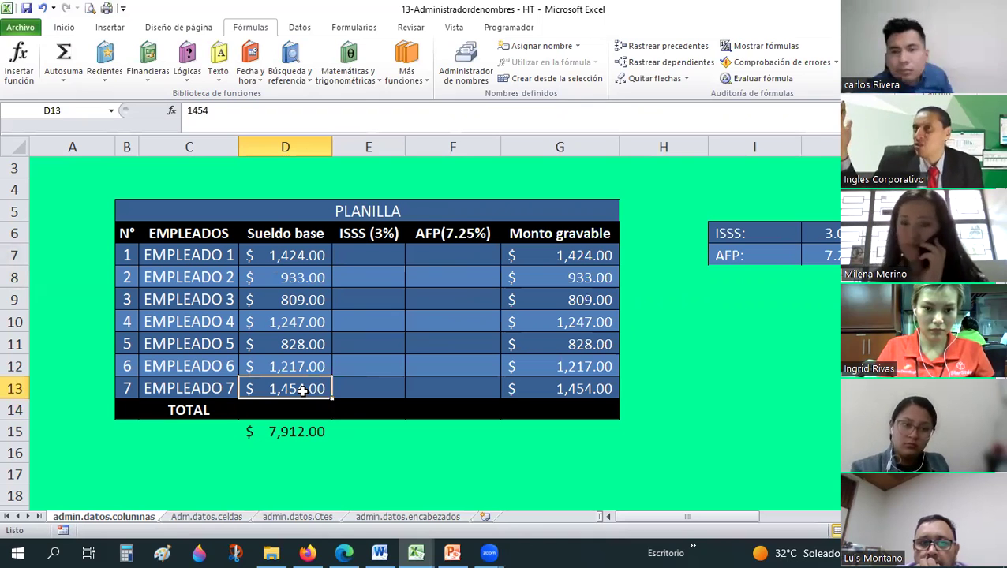
Start a new defined name called SUELDOBASE.
left_click(469, 75)
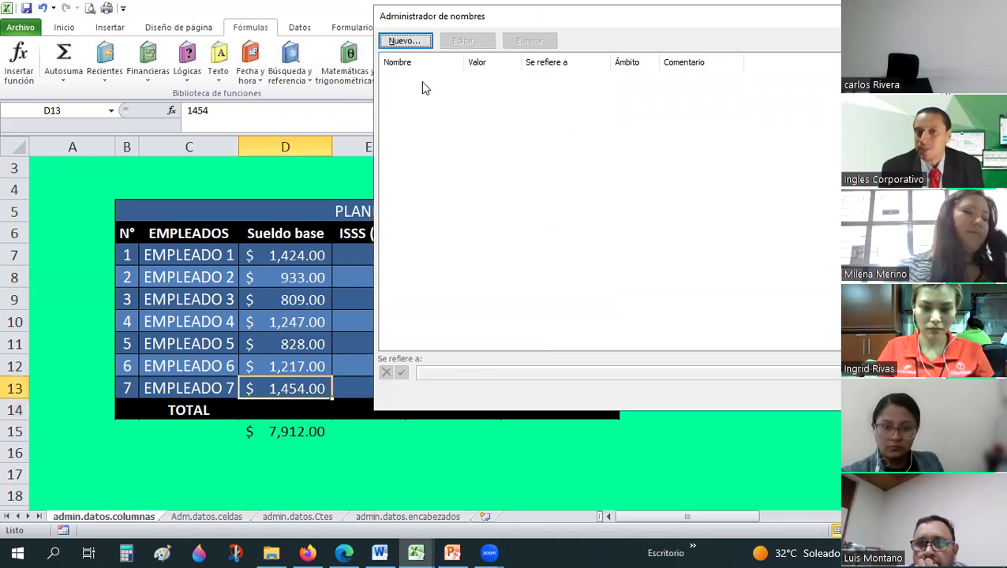
left_click(404, 41)
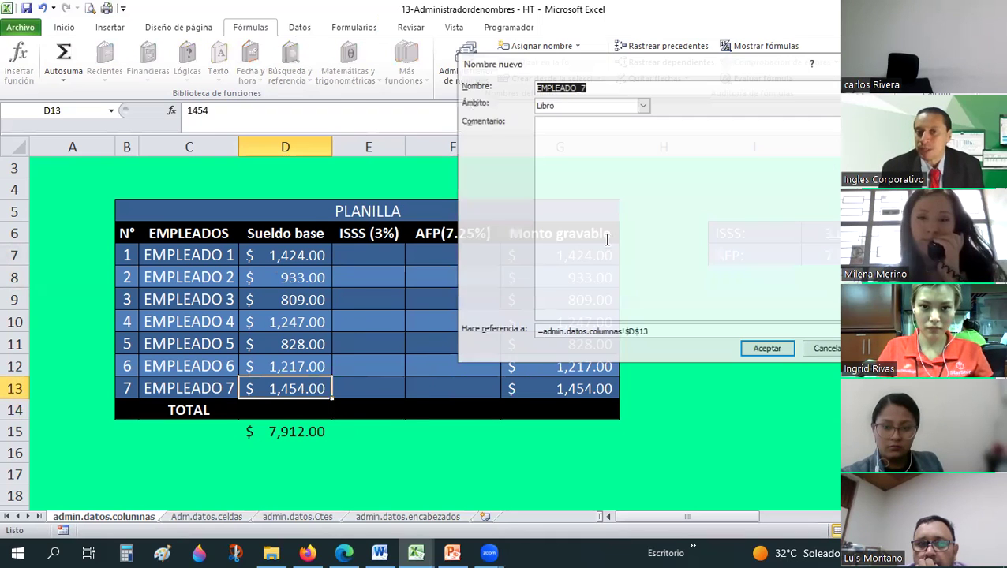
left_click(599, 82)
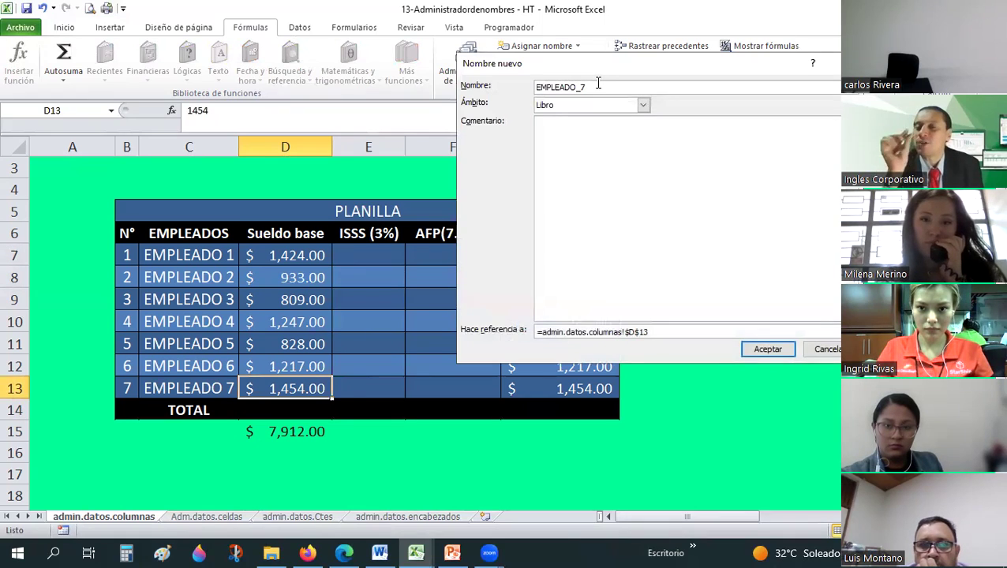
double_click(598, 83)
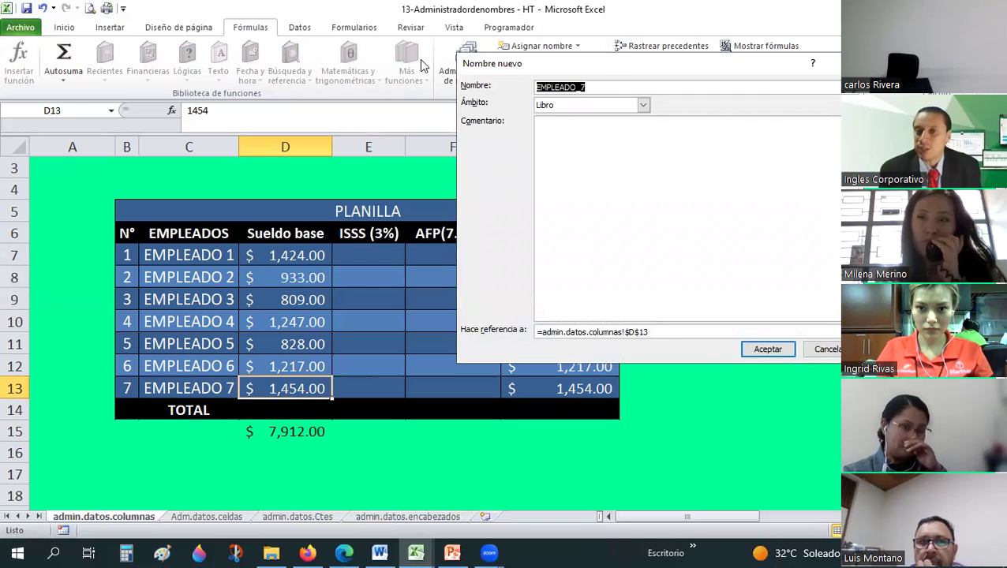
type("S")
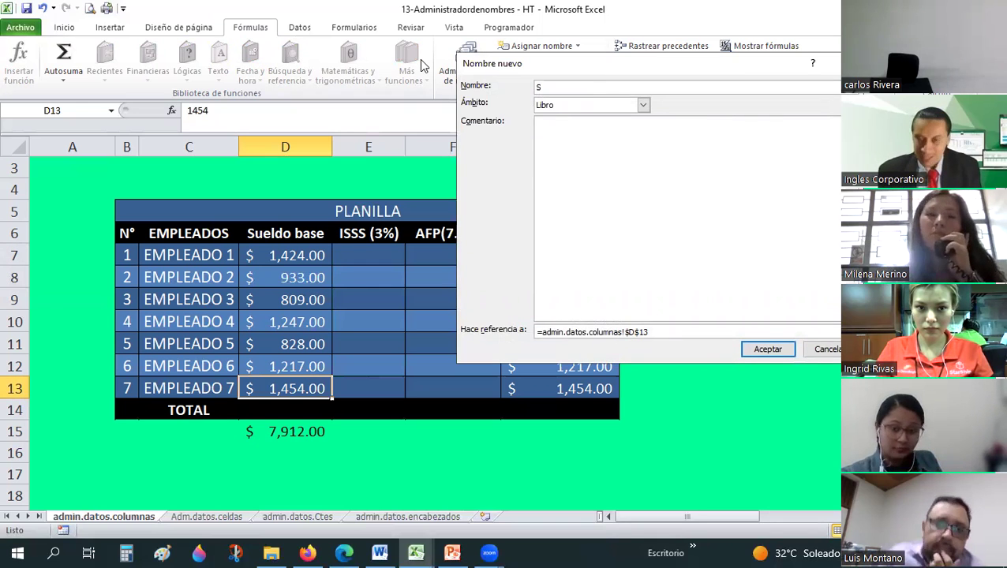
type("ueldoB")
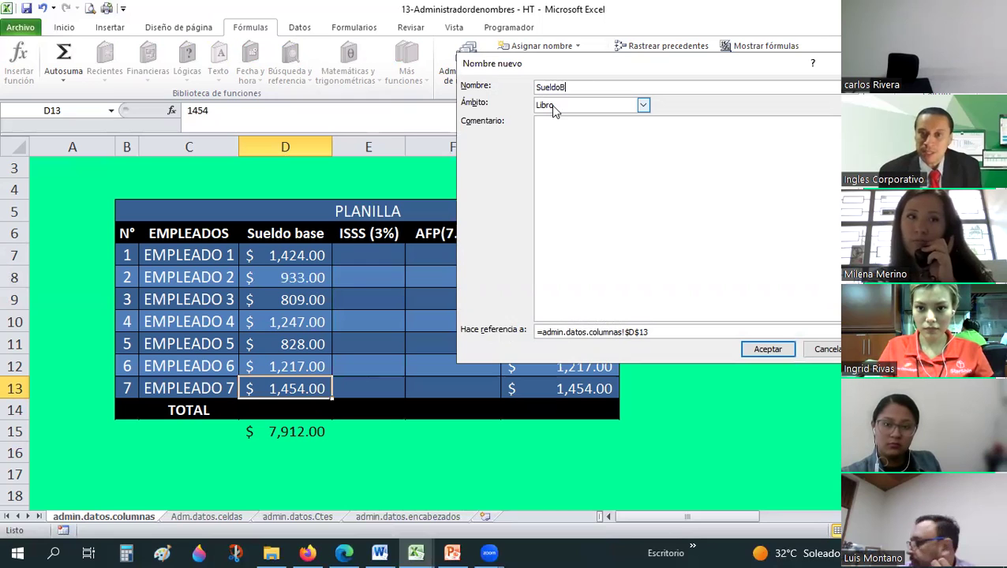
key("BackSpace")
key("BackSpace")
key("BackSpace")
type("SUELDOBASE")
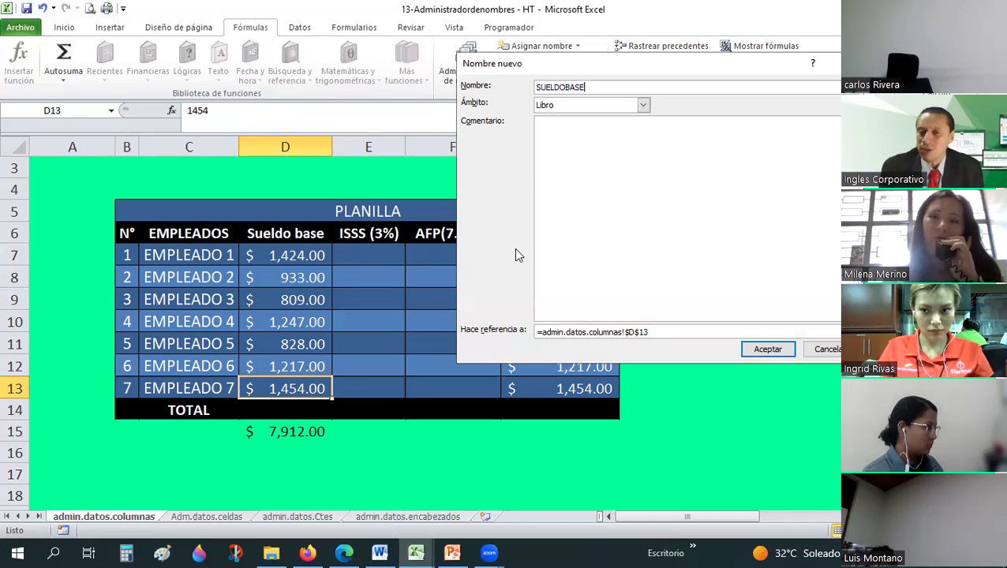
Keep Libro scope, paste the comment about D7:D13, and empty the Refers to box.
left_click(643, 105)
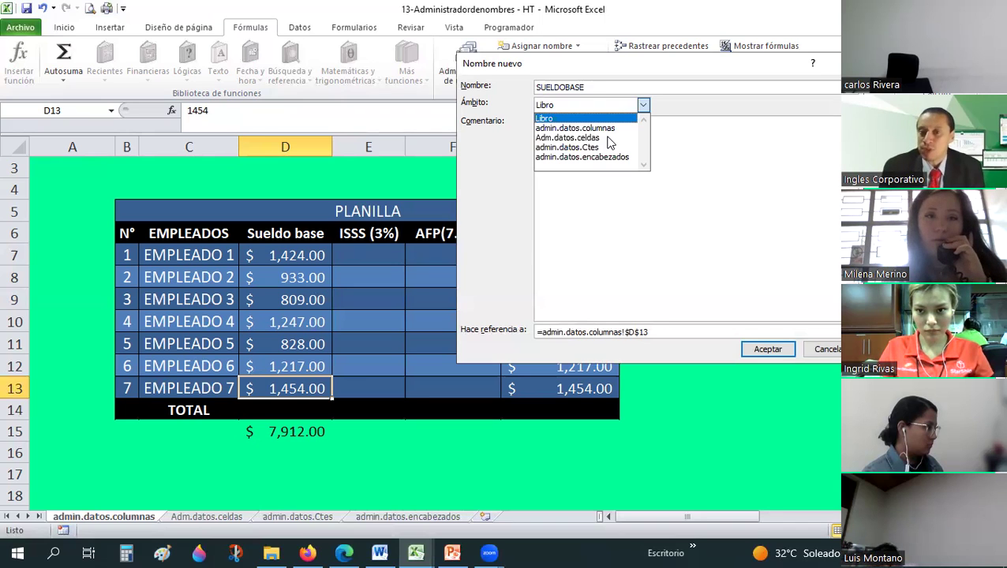
left_click(554, 118)
left_click(552, 139)
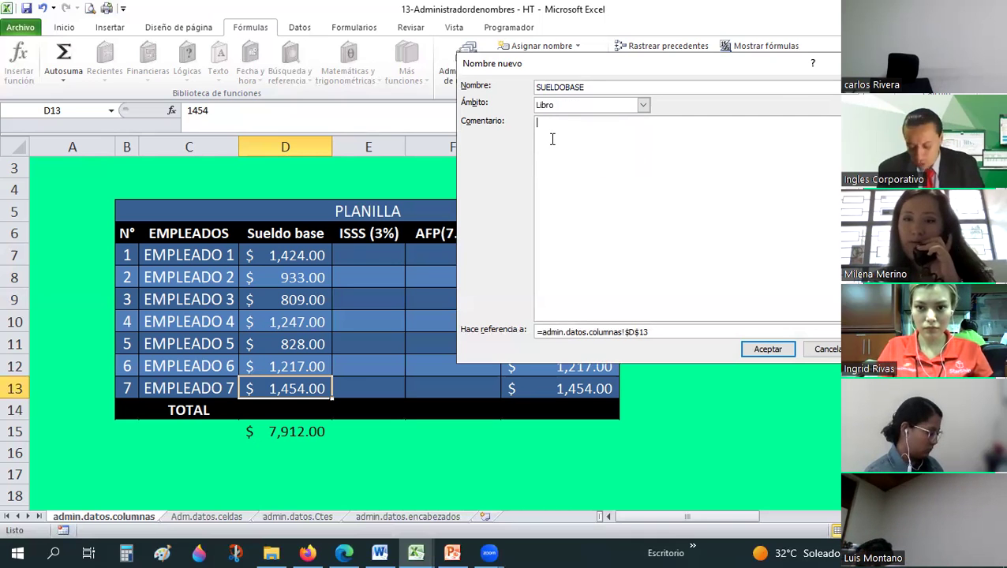
type("El rango D7 a D13, hace referencia al total de los salarios de los empleados de la planilla.")
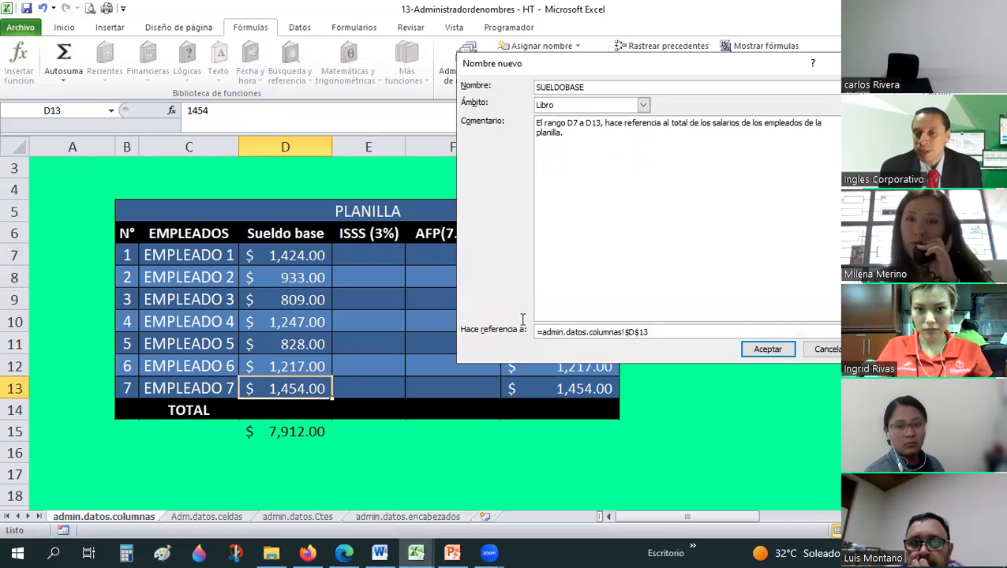
key("Tab")
key("BackSpace")
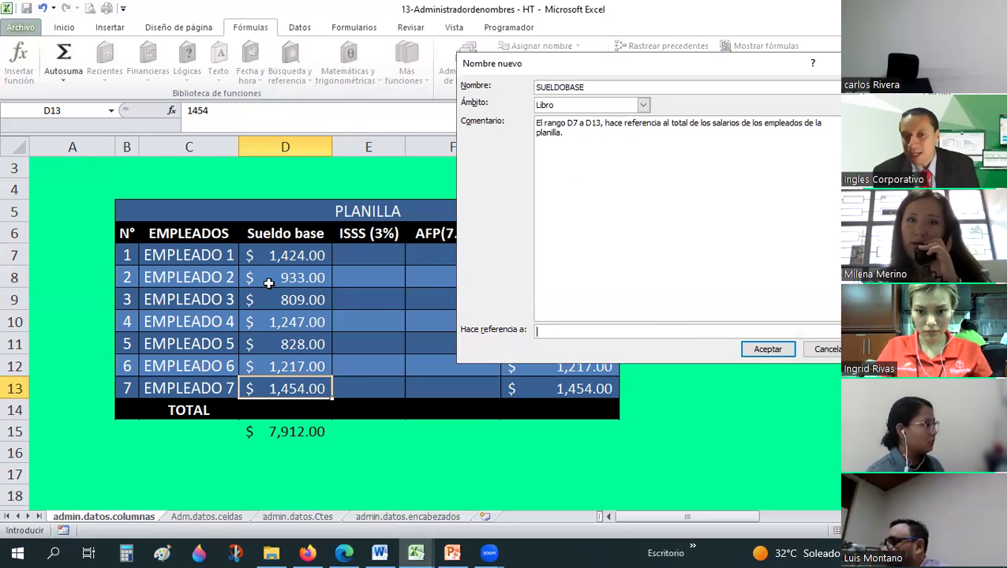
Point SUELDOBASE at D7:D13 on admin.datos.columnas and save the name.
left_click_drag(276, 254, 285, 388)
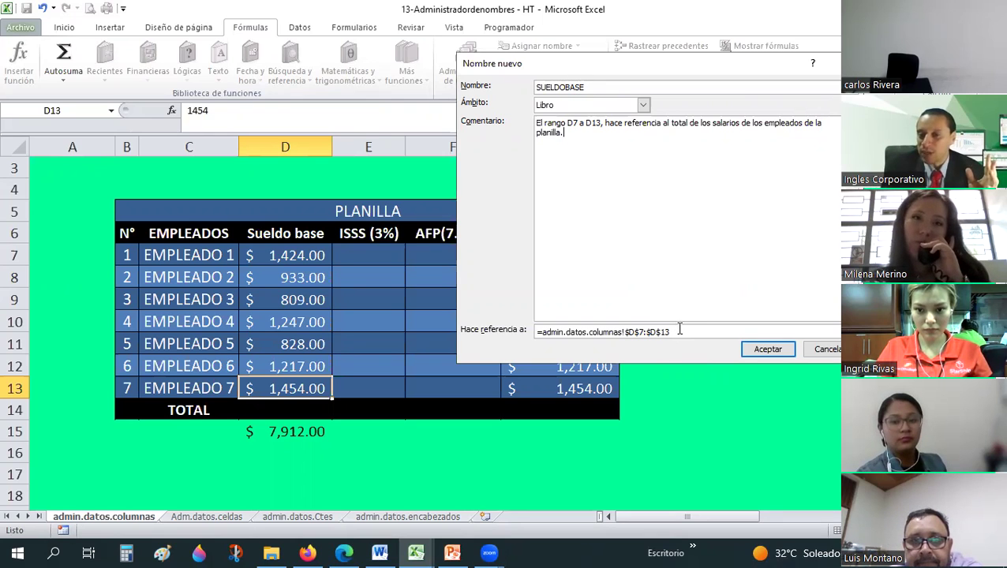
key("Tab")
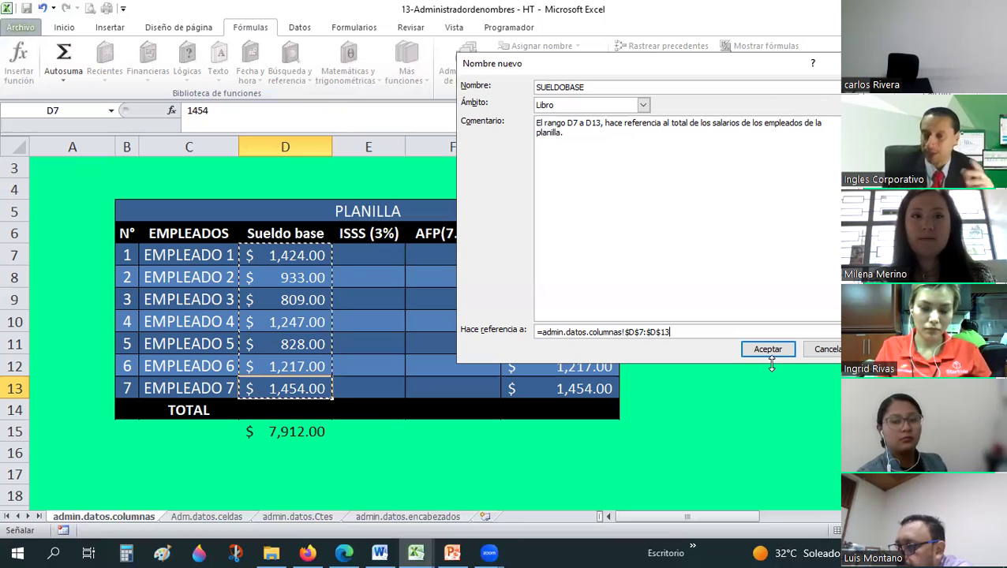
left_click(772, 350)
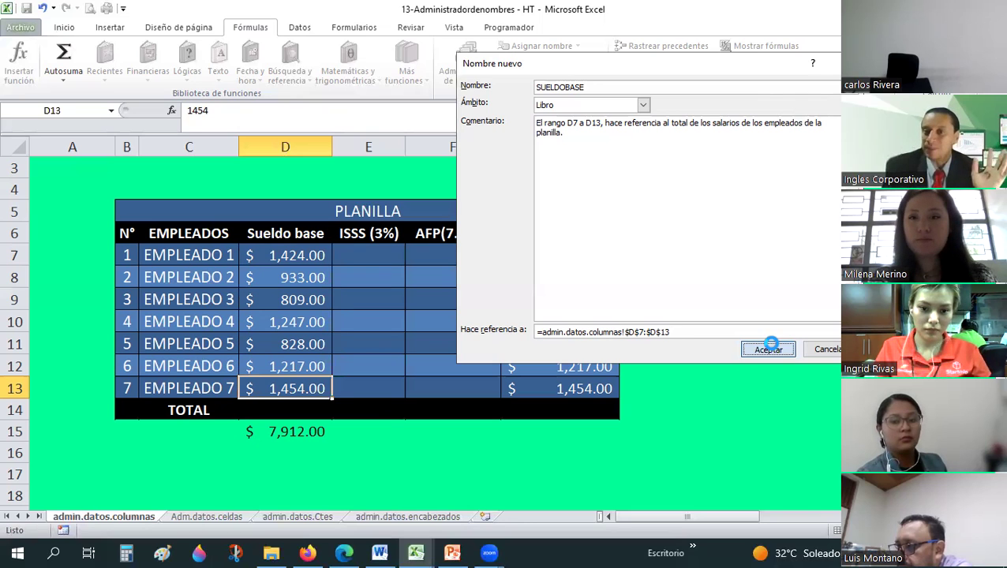
left_click(772, 350)
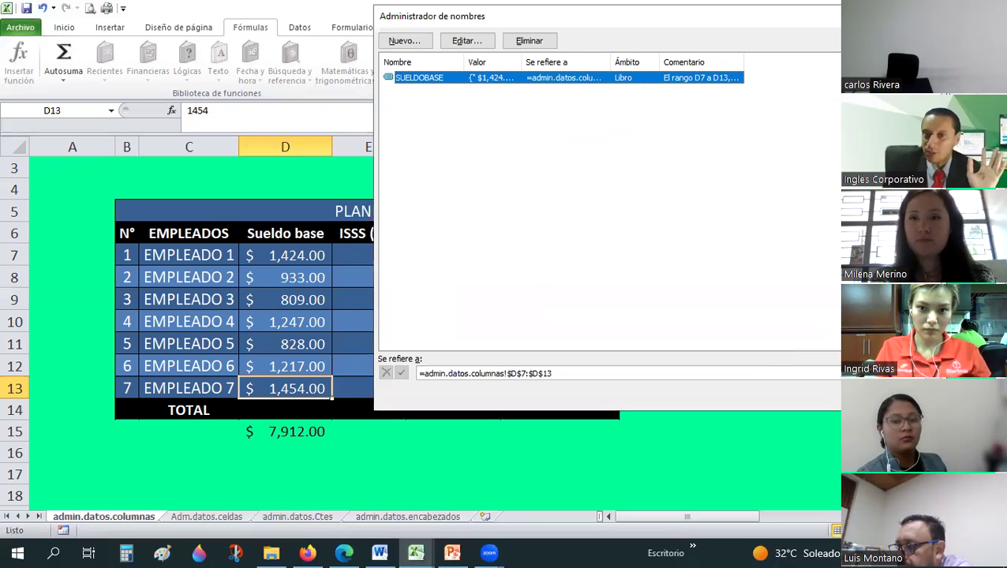
Close Name Manager and review the base salary cells D7:D13.
key("Escape")
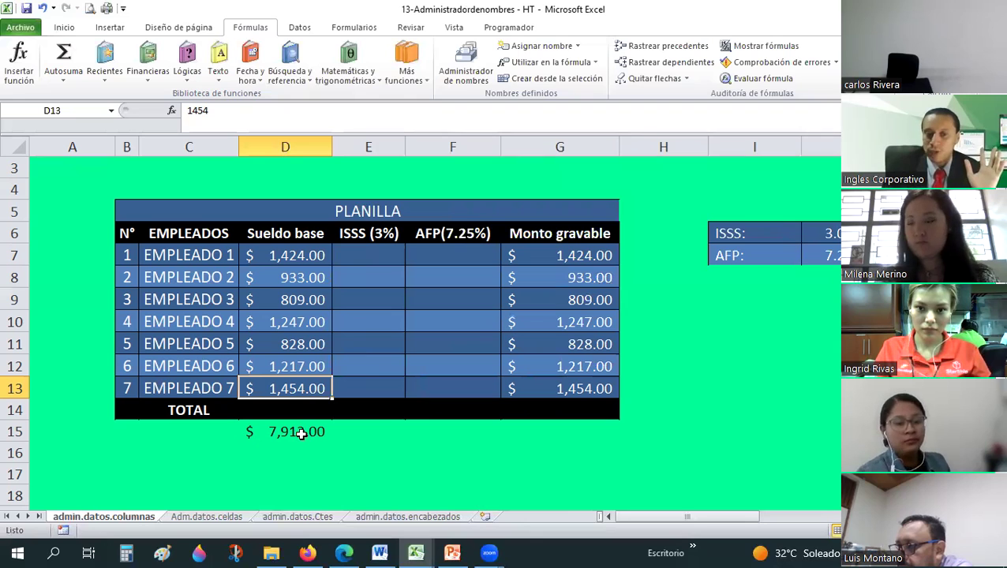
left_click(286, 411)
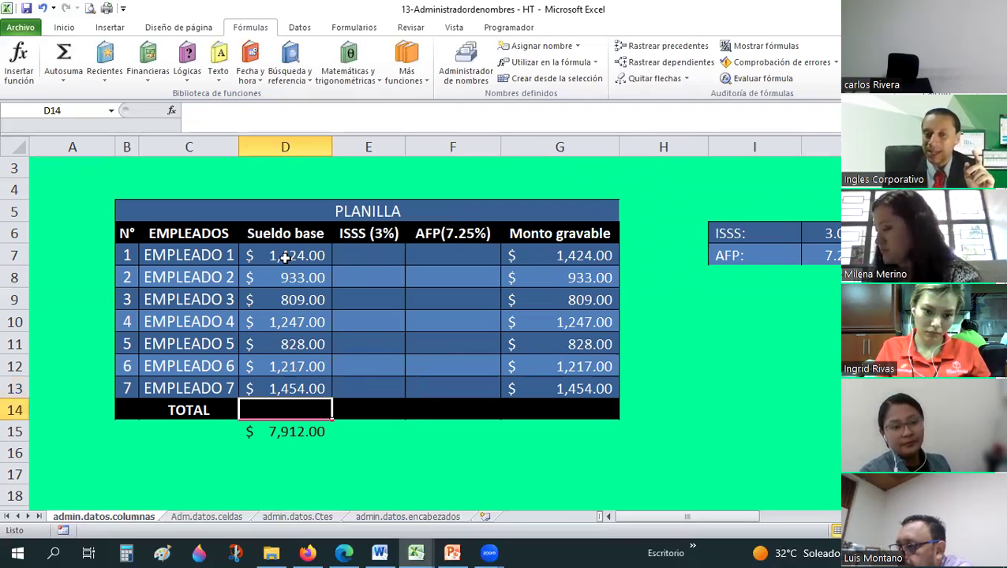
left_click(317, 280)
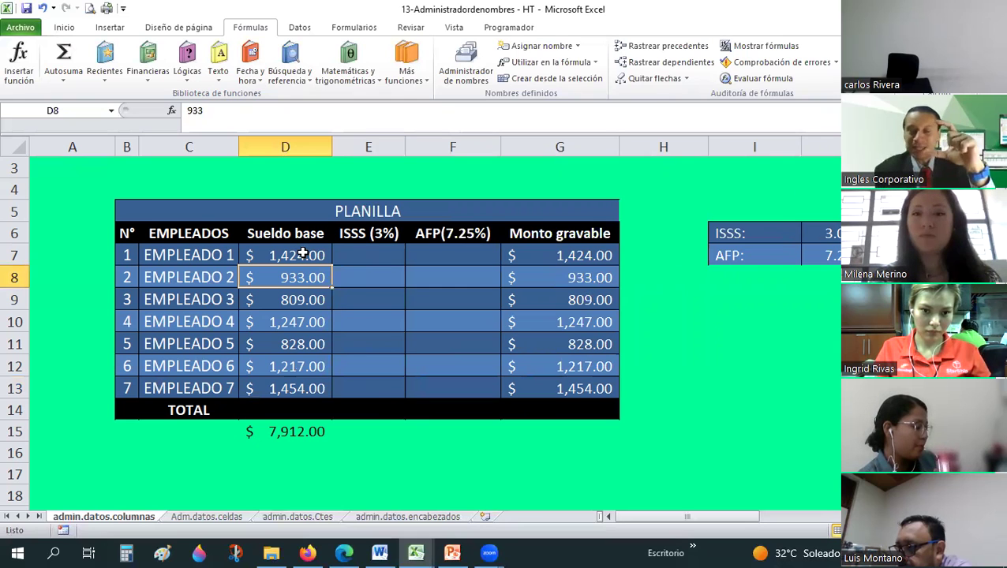
left_click_drag(302, 254, 285, 388)
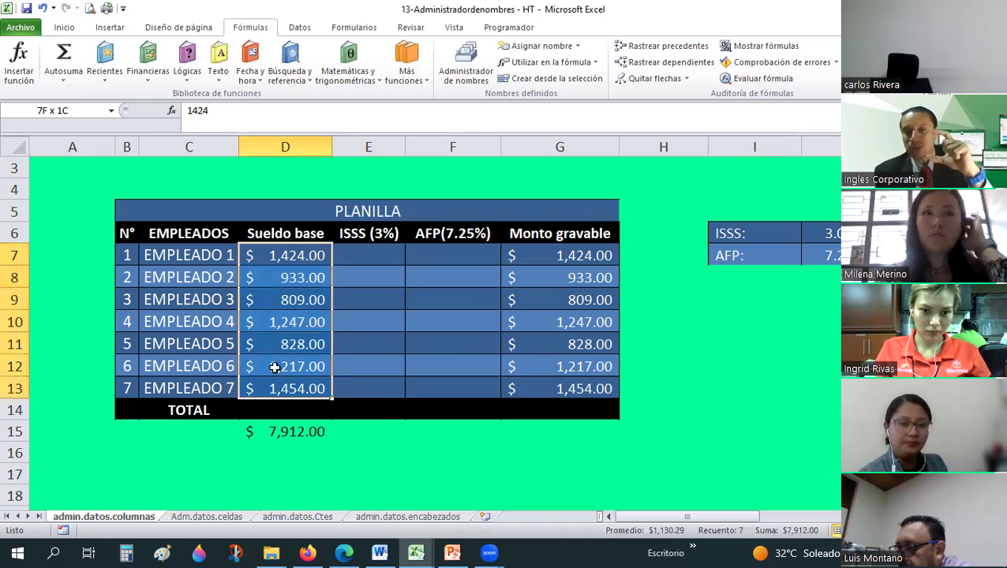
Enter =SUMA(SUELDOBASE) in D14, giving a total of $7,912.00.
left_click(275, 414)
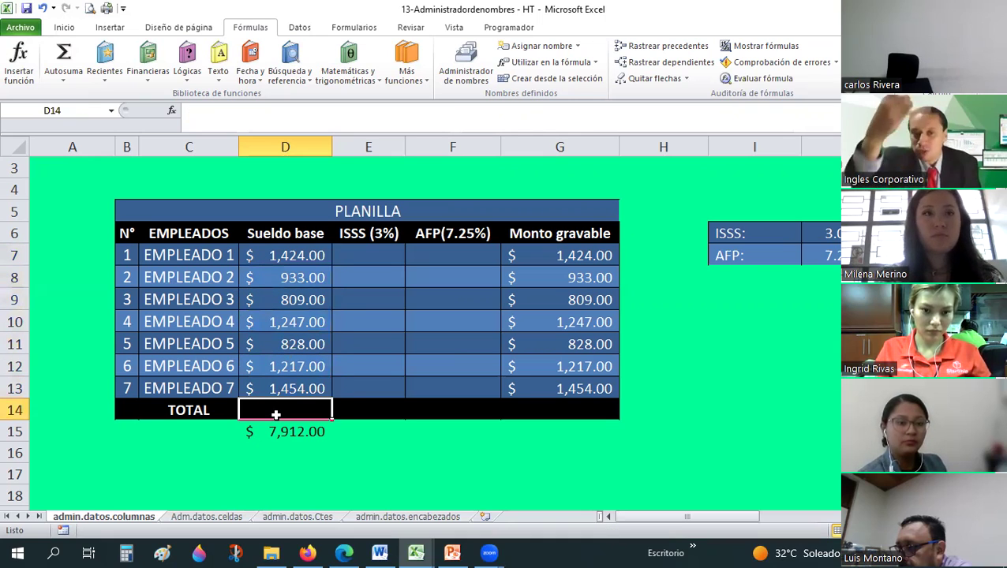
type("=")
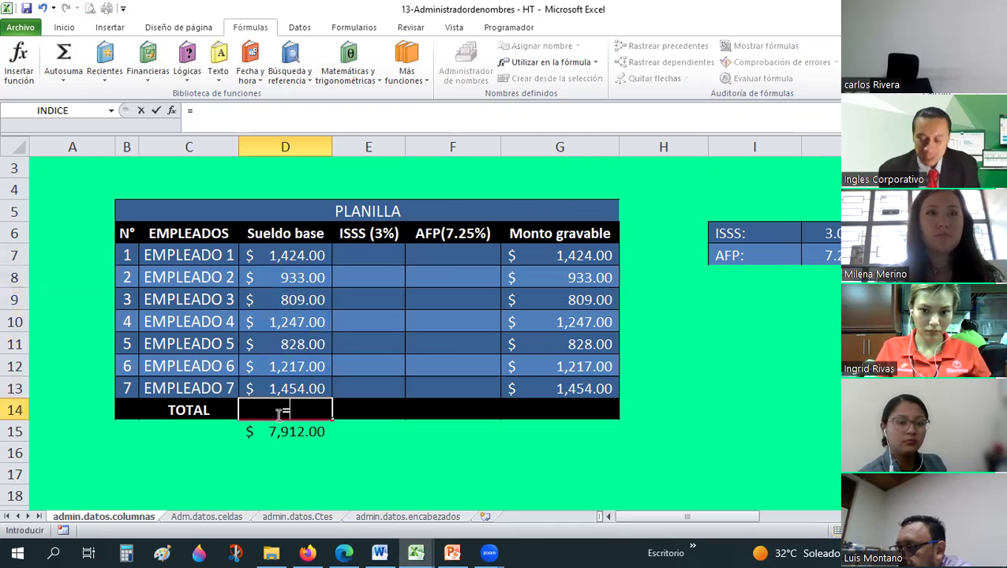
type("SUMA")
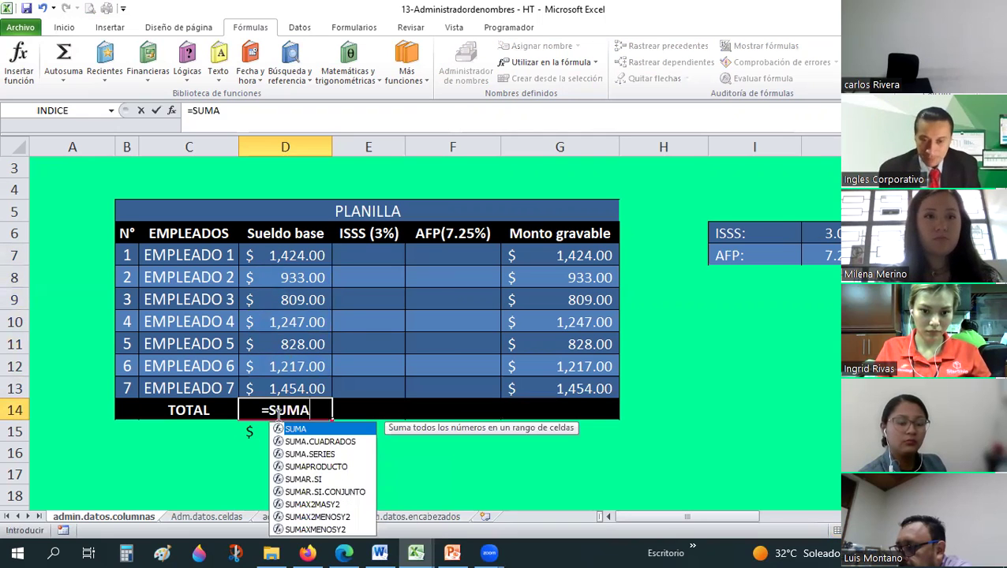
type("(")
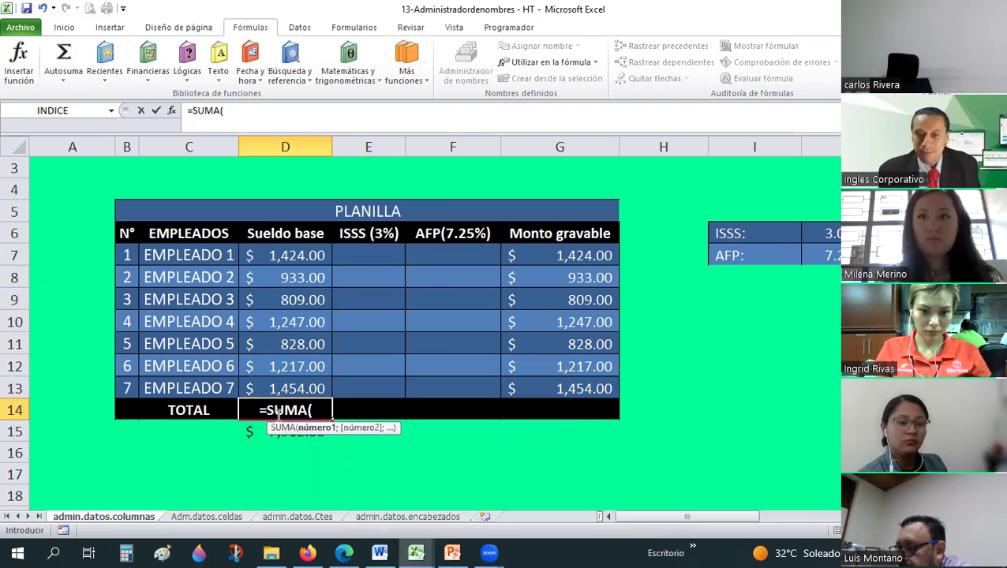
type("s")
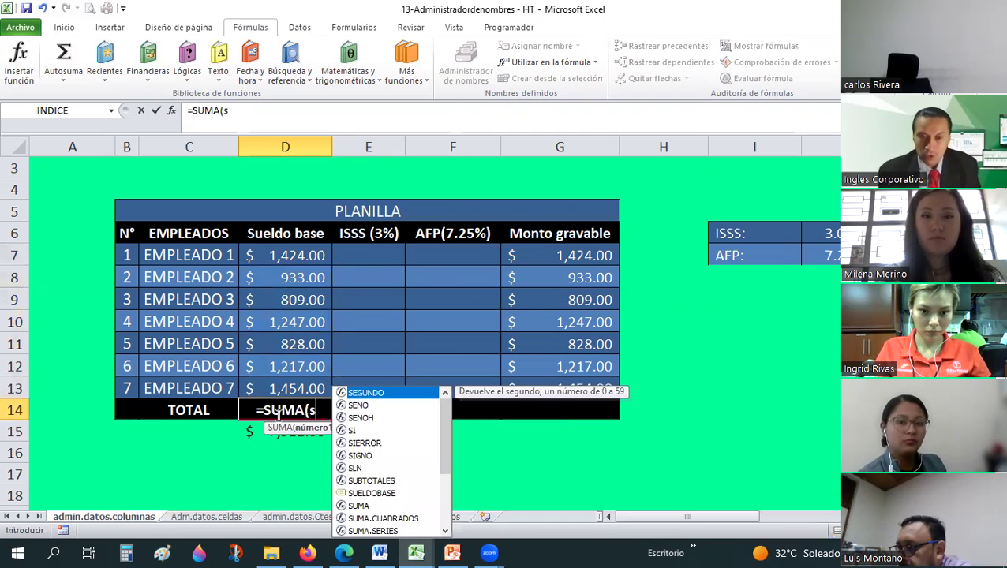
type("ueldobas")
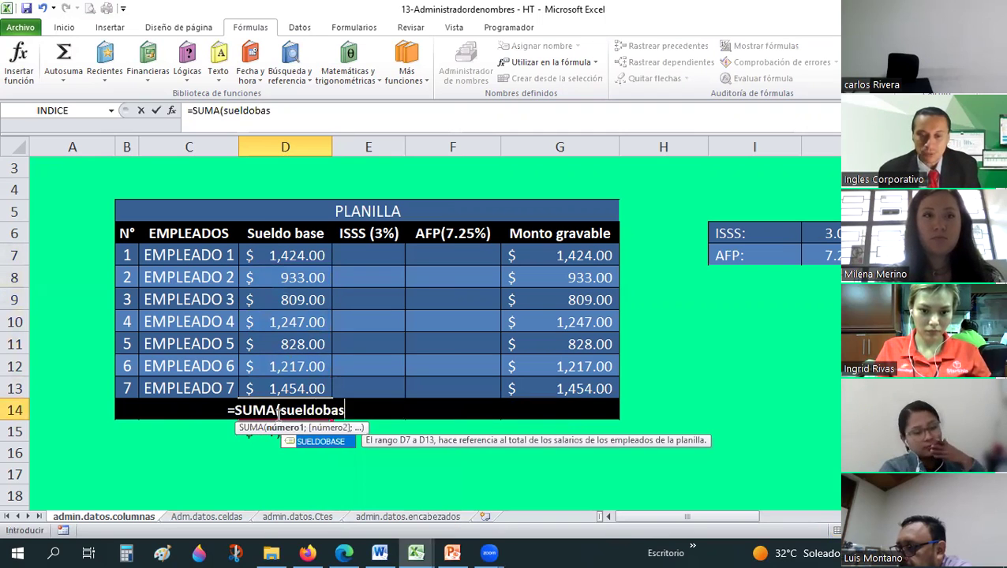
key("BackSpace")
key("BackSpace")
key("BackSpace")
key("BackSpace")
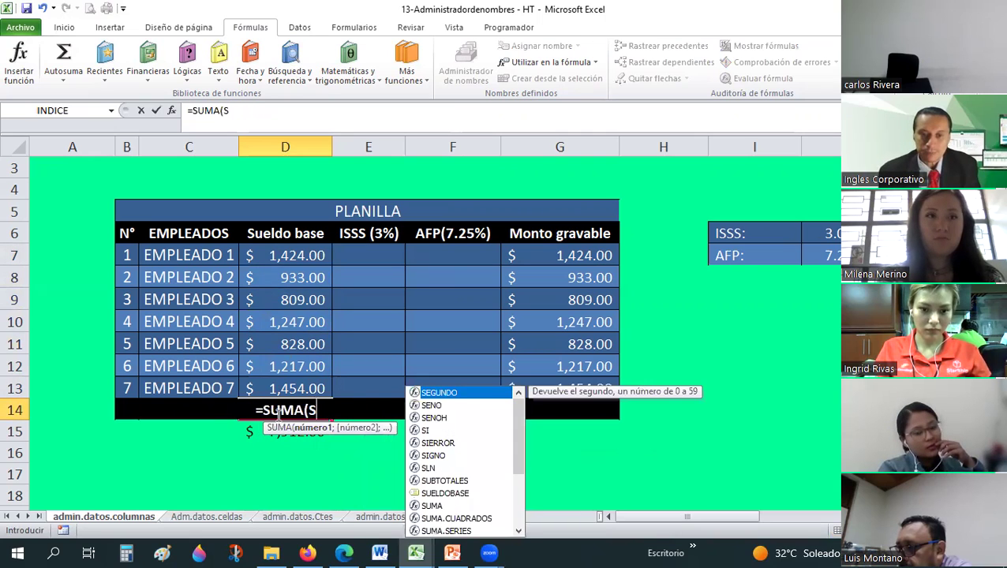
type("UELDOBASE")
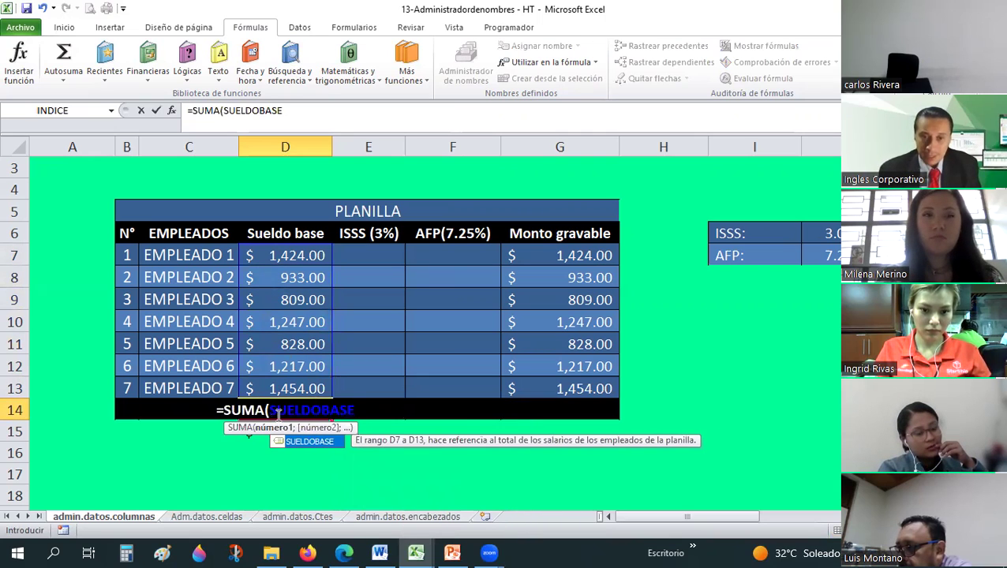
type(")")
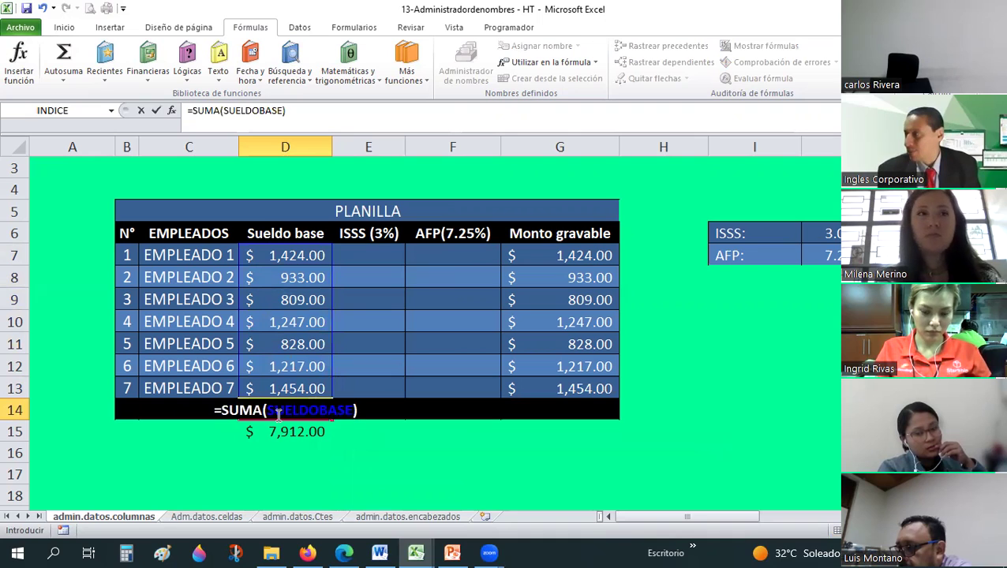
key("Return")
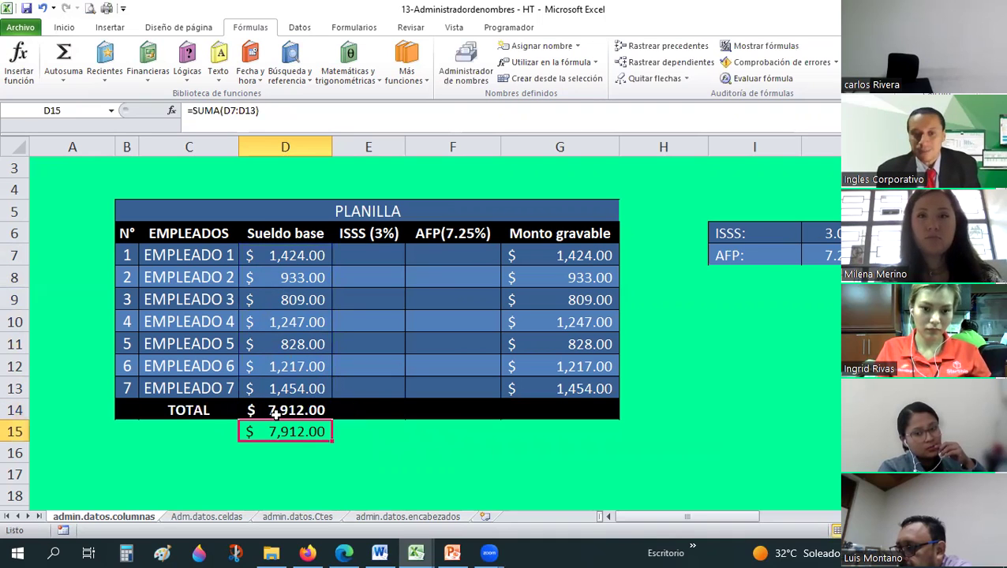
left_click(273, 412)
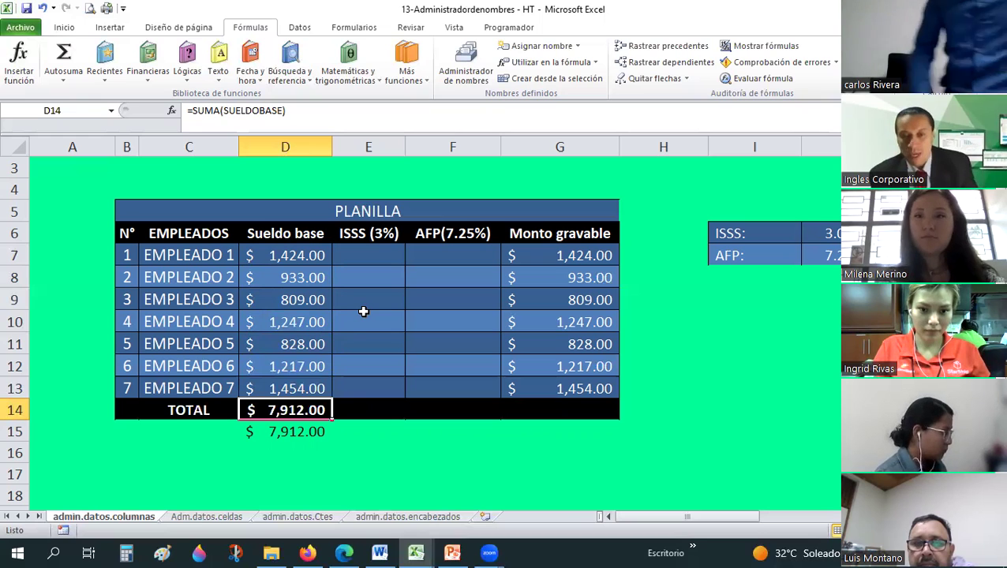
left_click(344, 319)
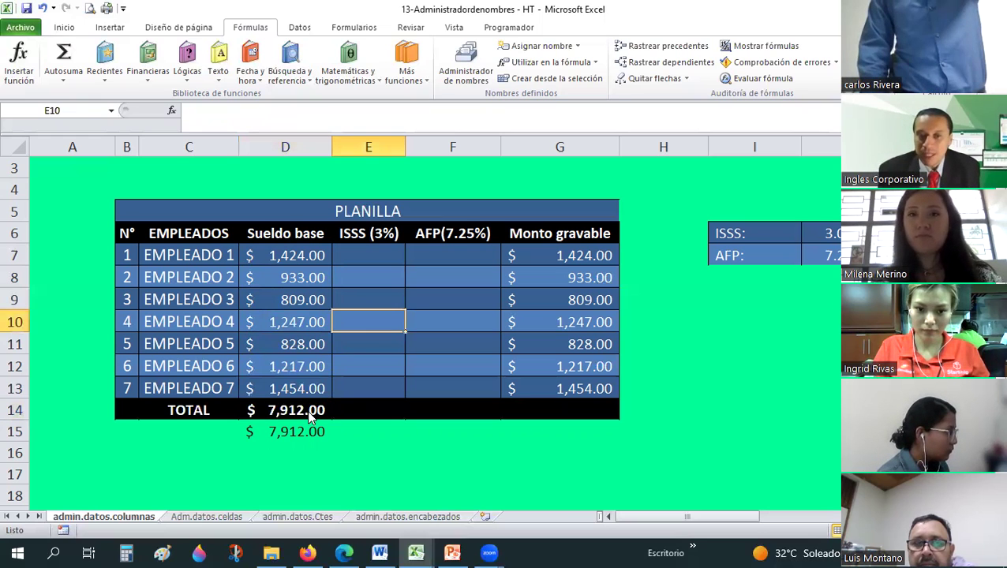
key("ctrl+z")
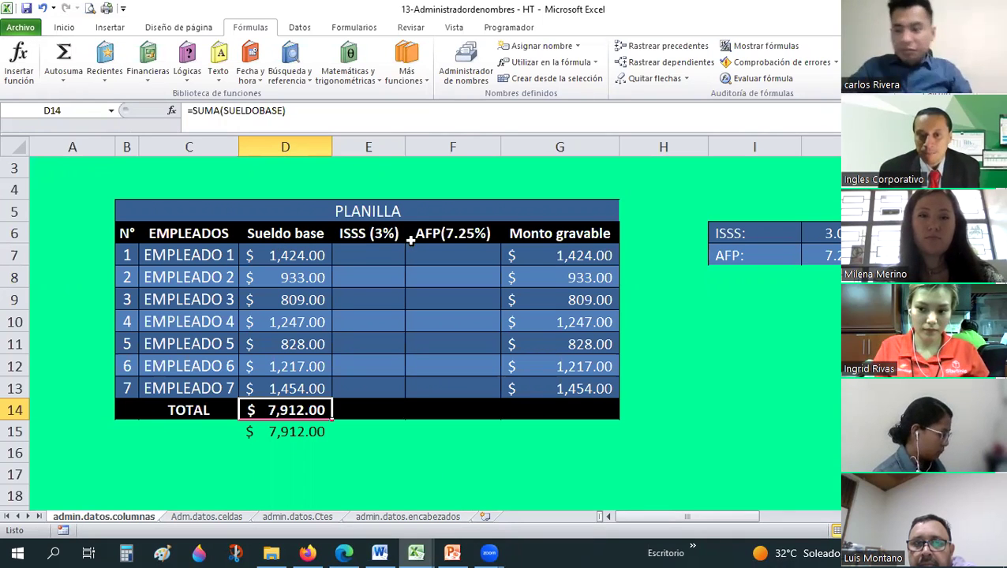
Begin a new name TOTAL for D14, then cancel without creating it.
left_click(477, 71)
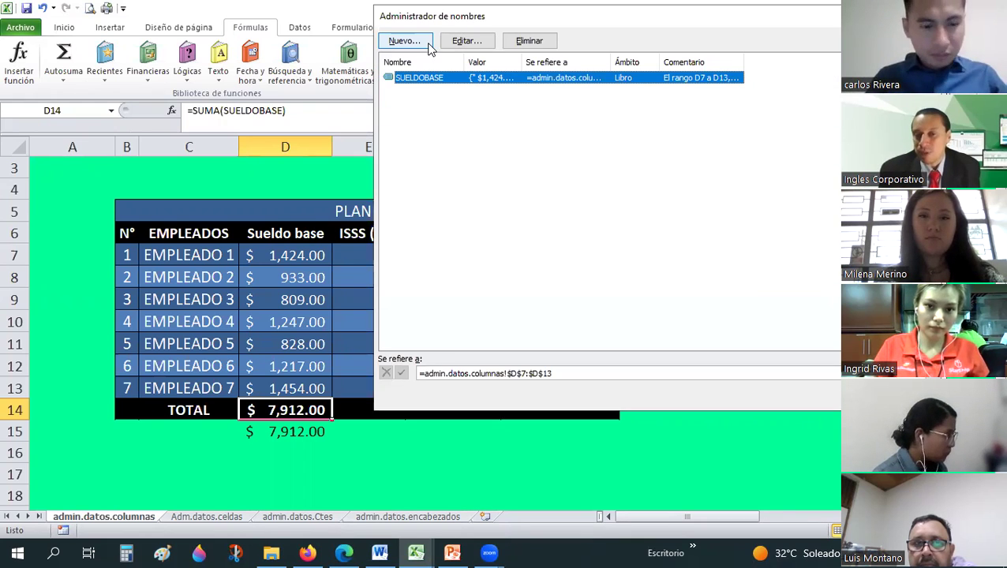
left_click(426, 41)
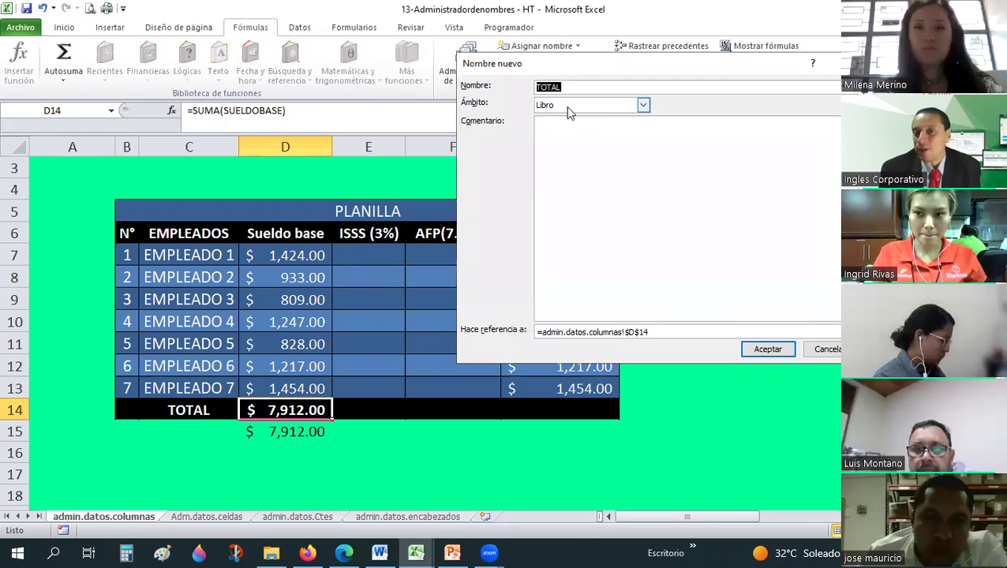
left_click(548, 142)
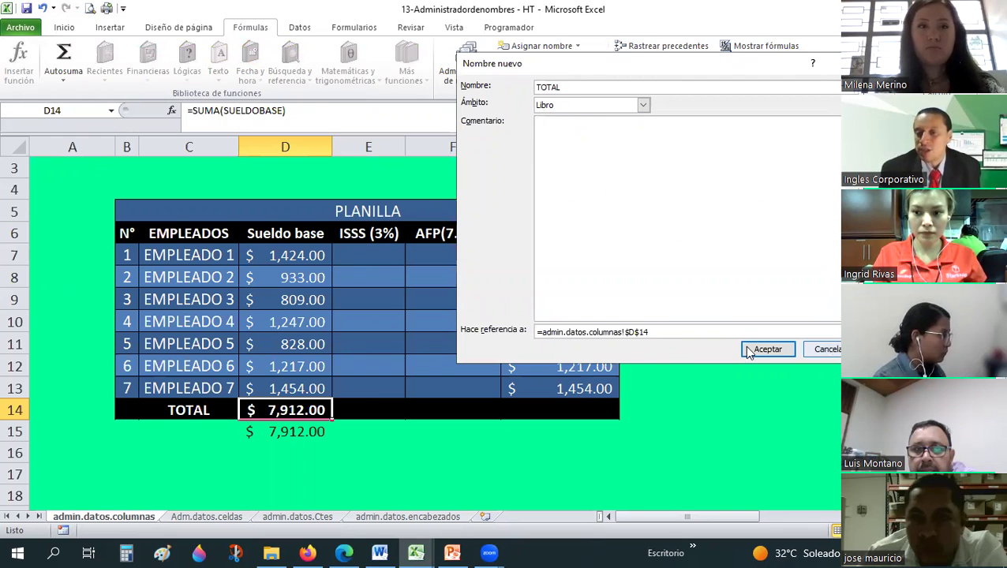
left_click(811, 353)
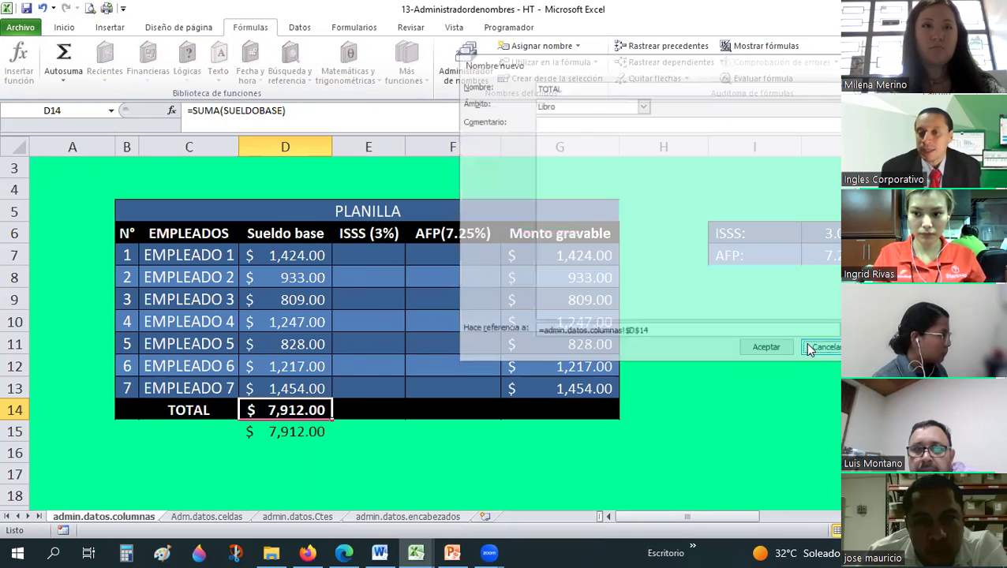
Close Name Manager and inspect the Monto gravable cells G7 and G14.
key("Escape")
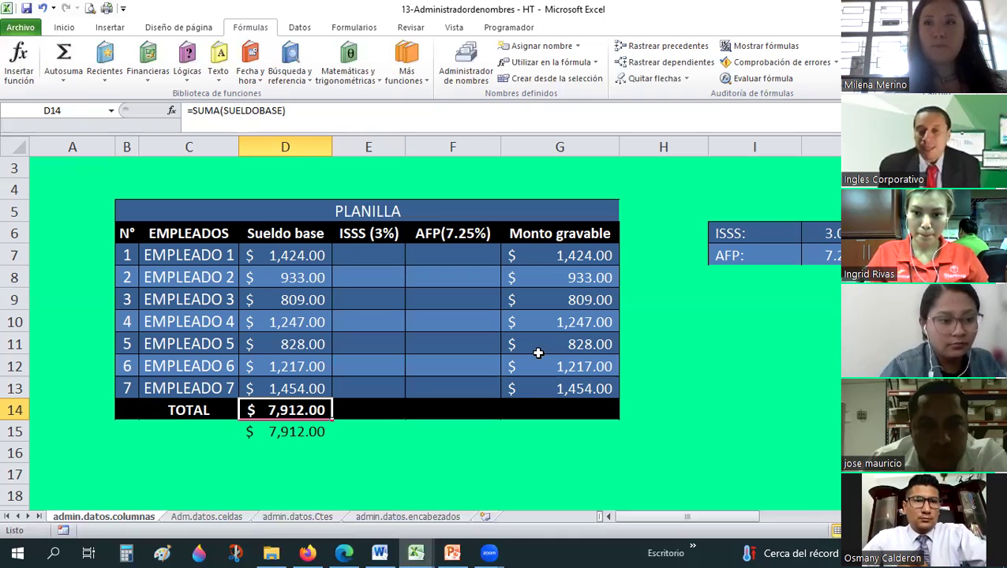
left_click(566, 252)
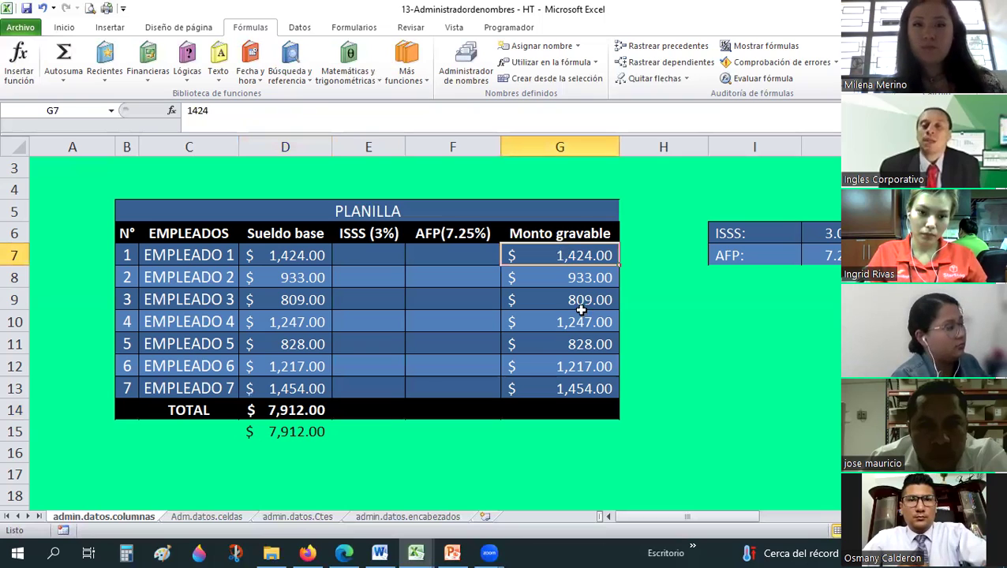
left_click(561, 412)
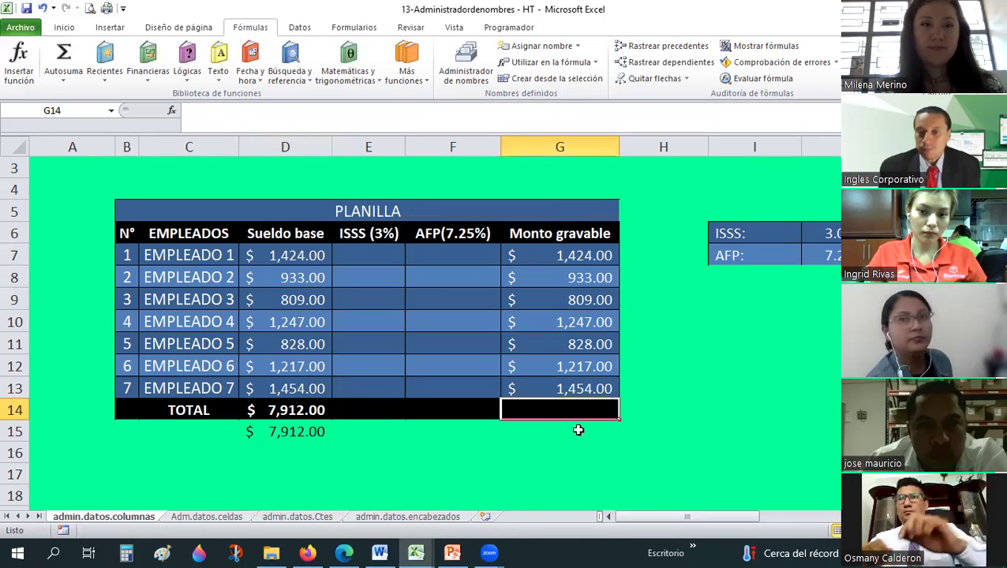
Sum G7:G13 in G15 with Autosuma, totalling $7,912.00.
left_click(578, 430)
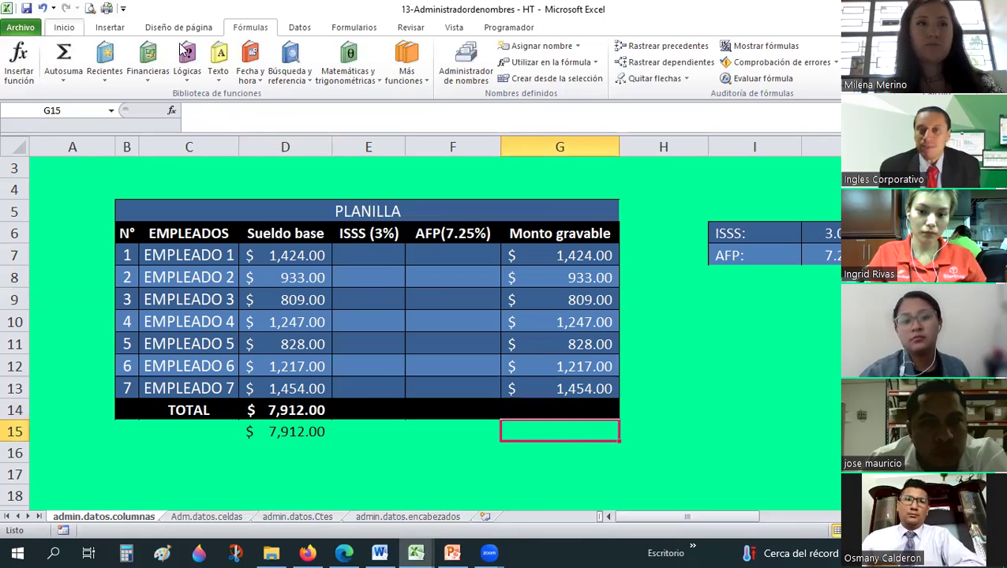
left_click(64, 27)
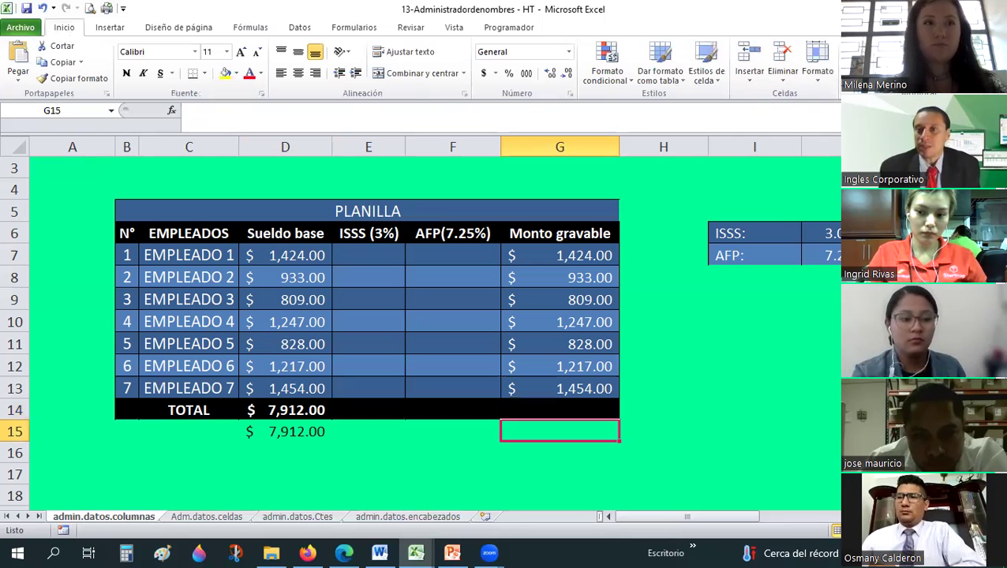
key("alt+equal")
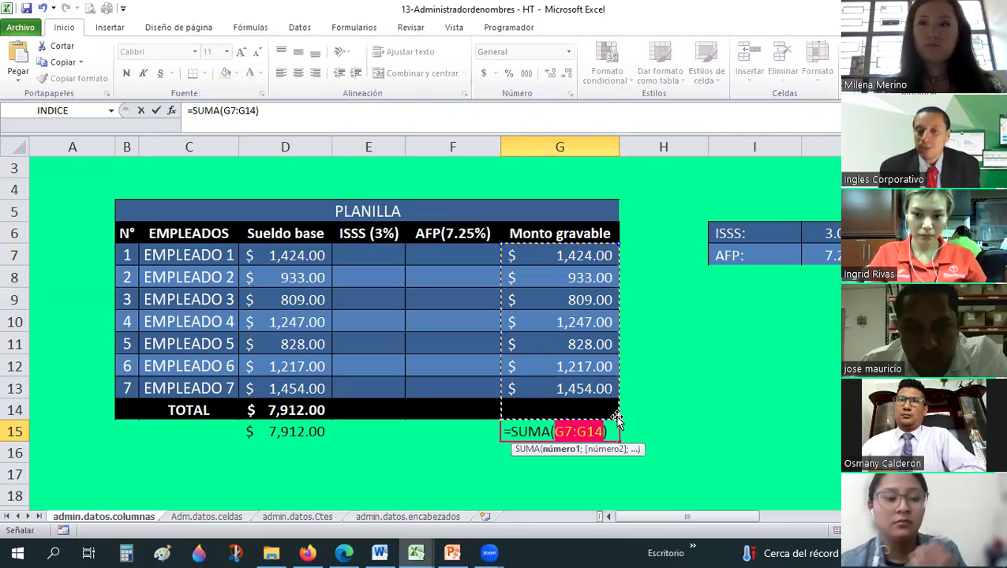
left_click_drag(593, 253, 589, 390)
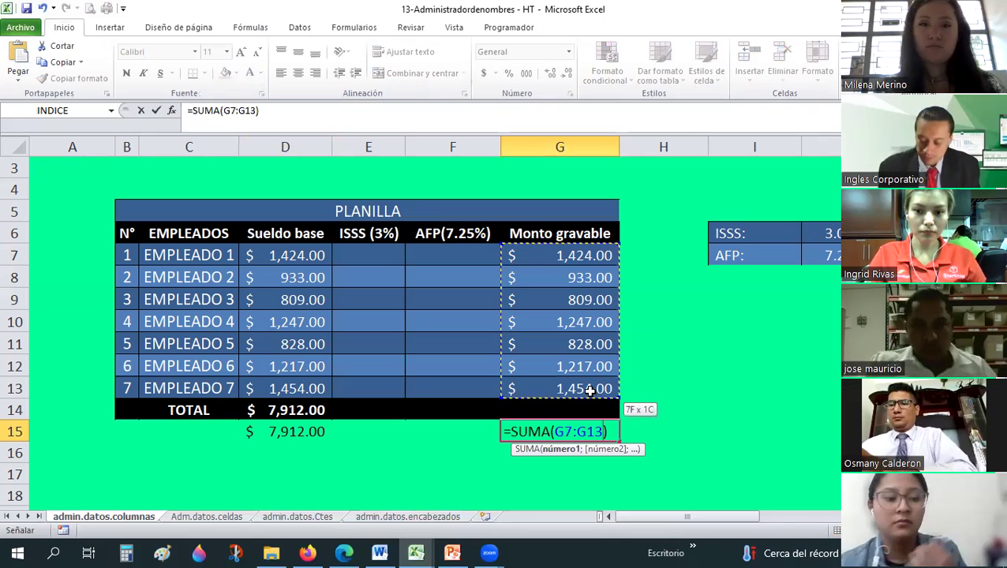
key("Return")
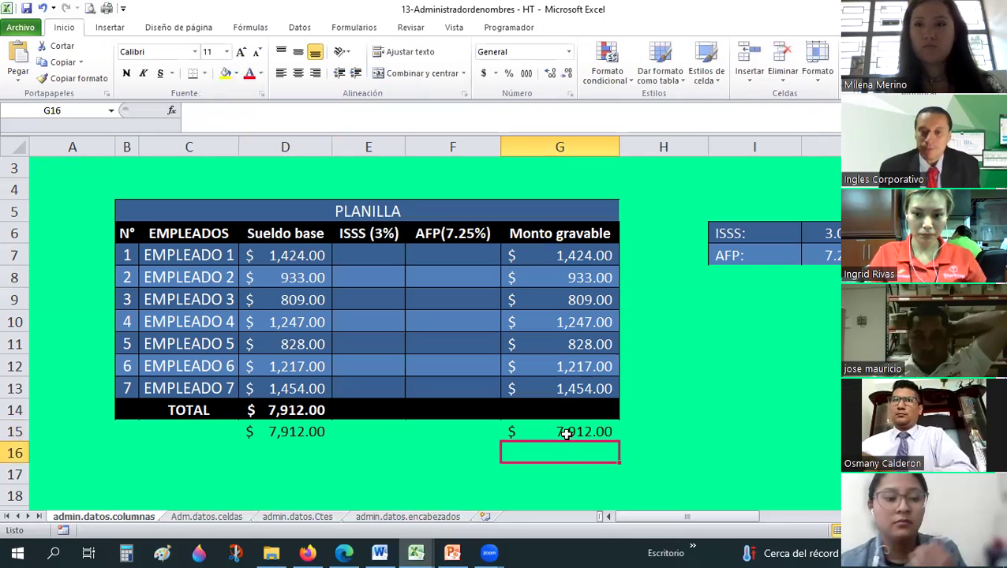
left_click(567, 436)
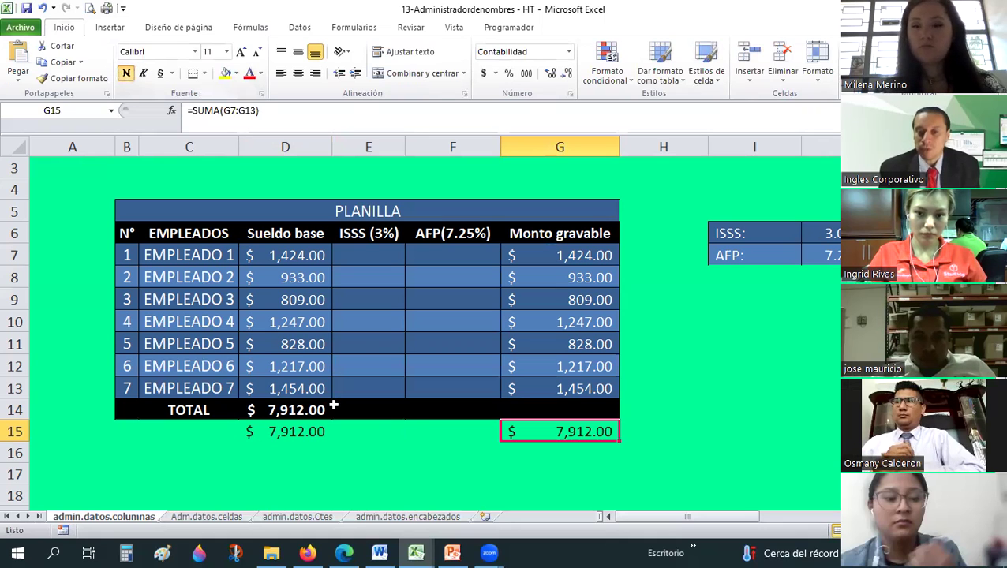
Look over the empty ISSS and AFP cells E7:F13.
left_click(379, 259)
left_click(461, 381, "shift")
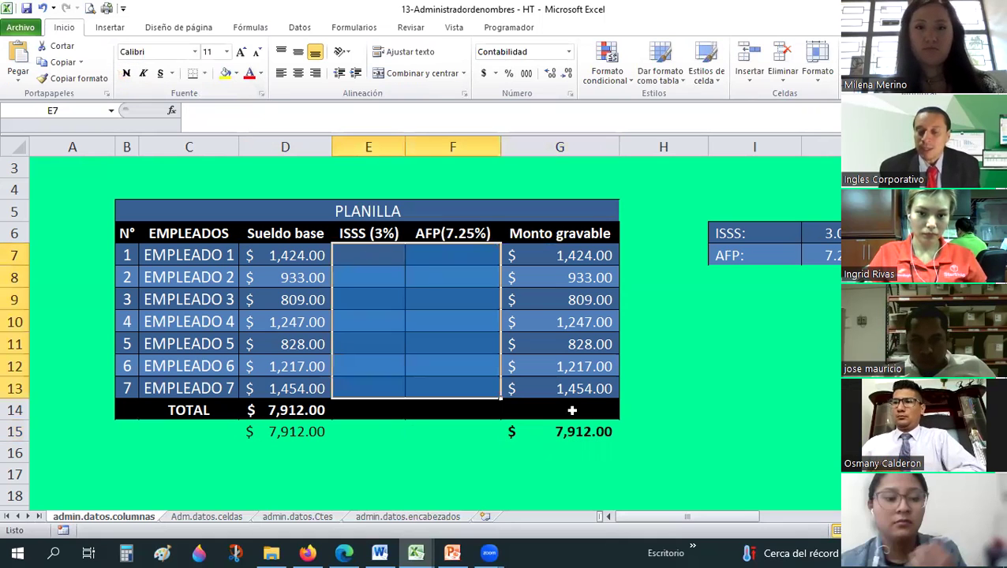
left_click(573, 410)
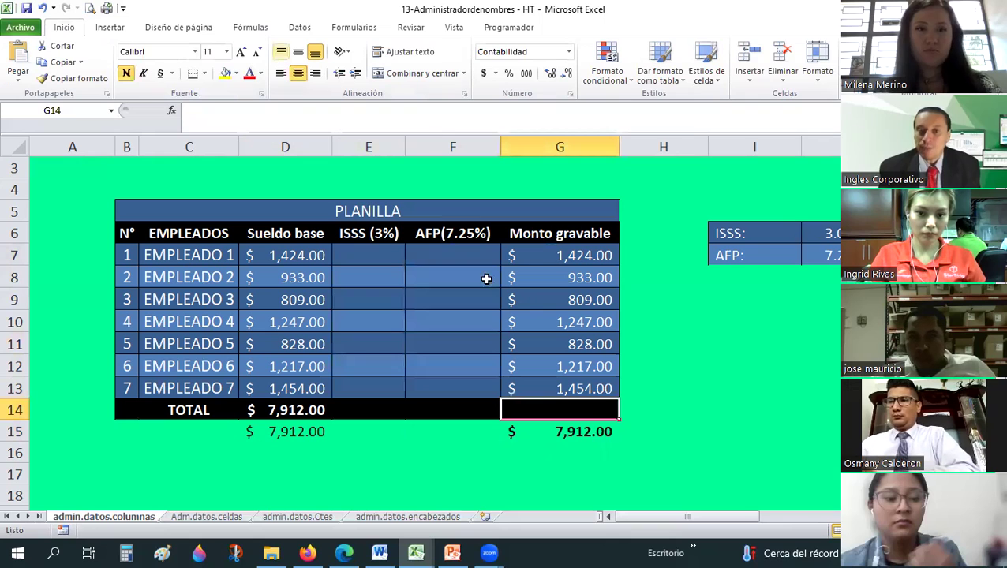
Enter the ISSS formula =D7*3% in E7, giving $42.72.
left_click(385, 254)
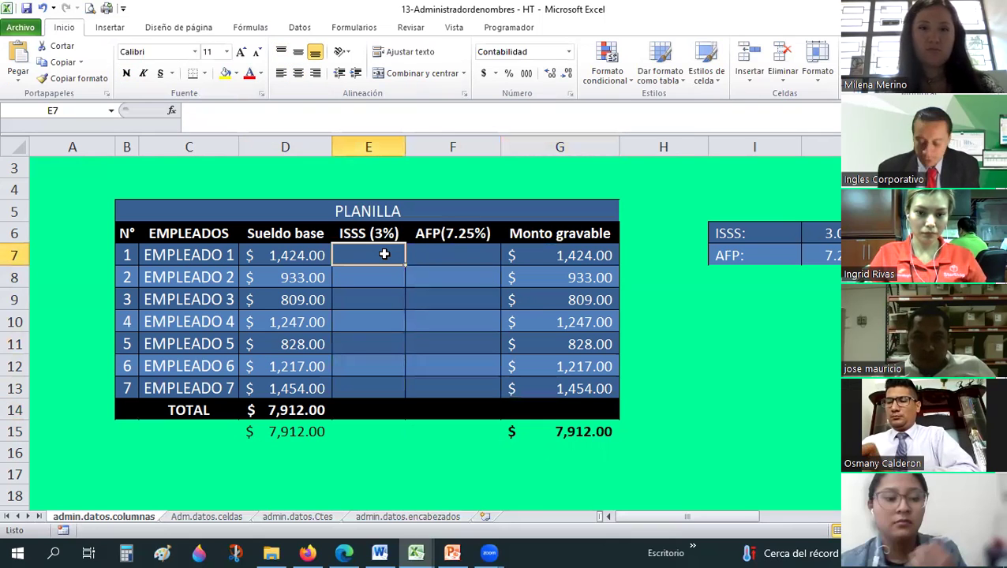
type("=")
key("Left")
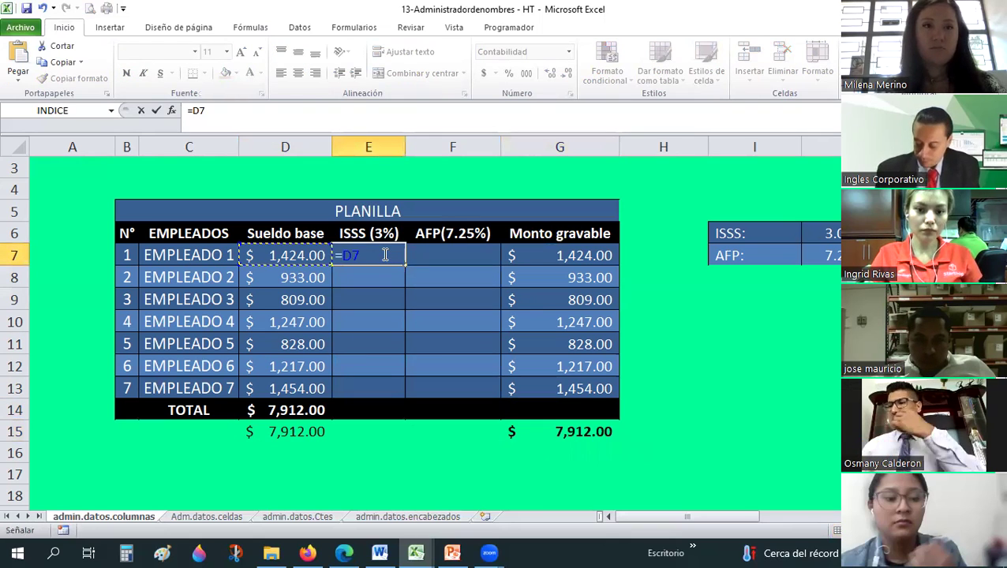
type("*3%")
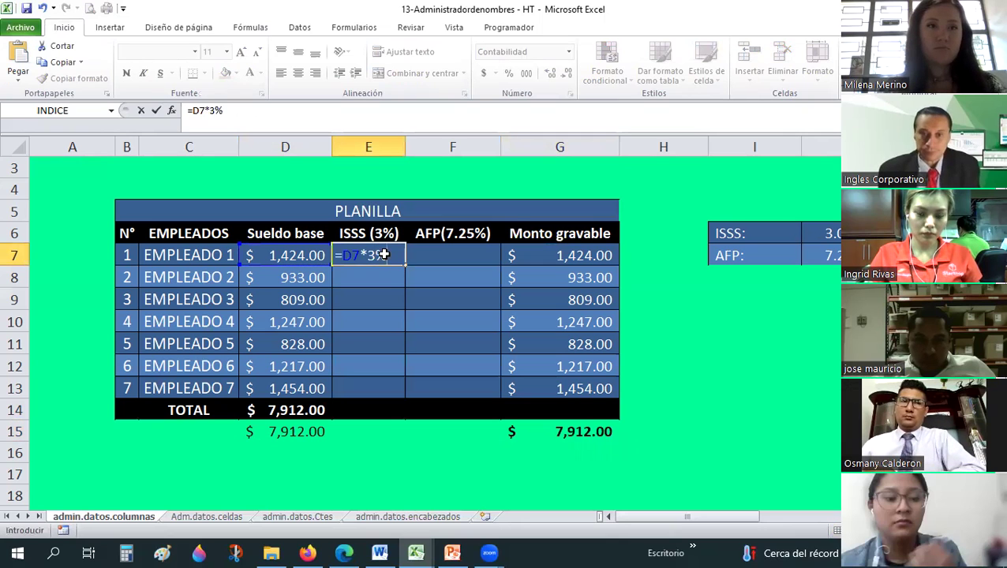
key("Return")
key("Right")
Enter the AFP formula +D7*7.25% in F7, giving $103.24.
key("Up")
type("+")
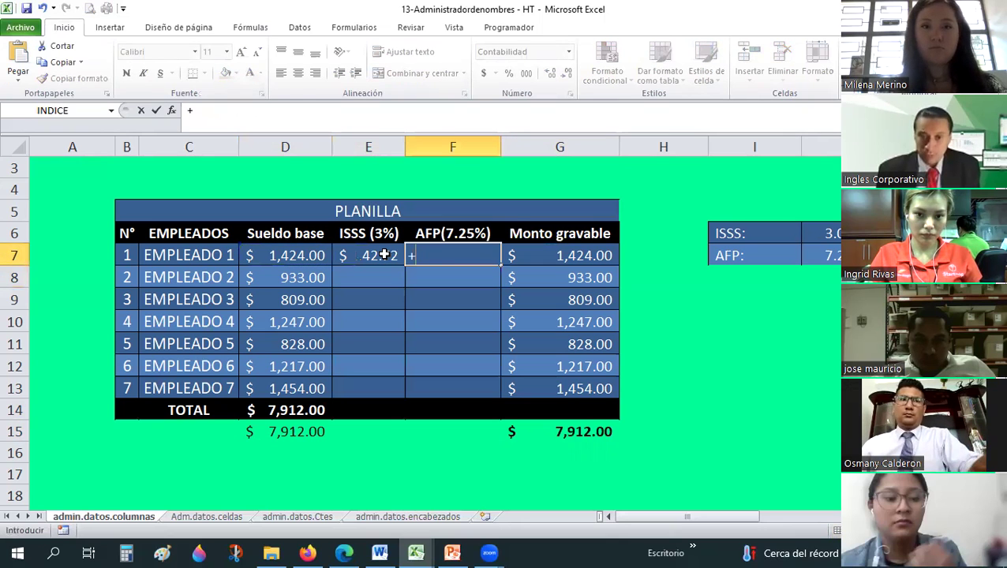
key("Left")
key("Left")
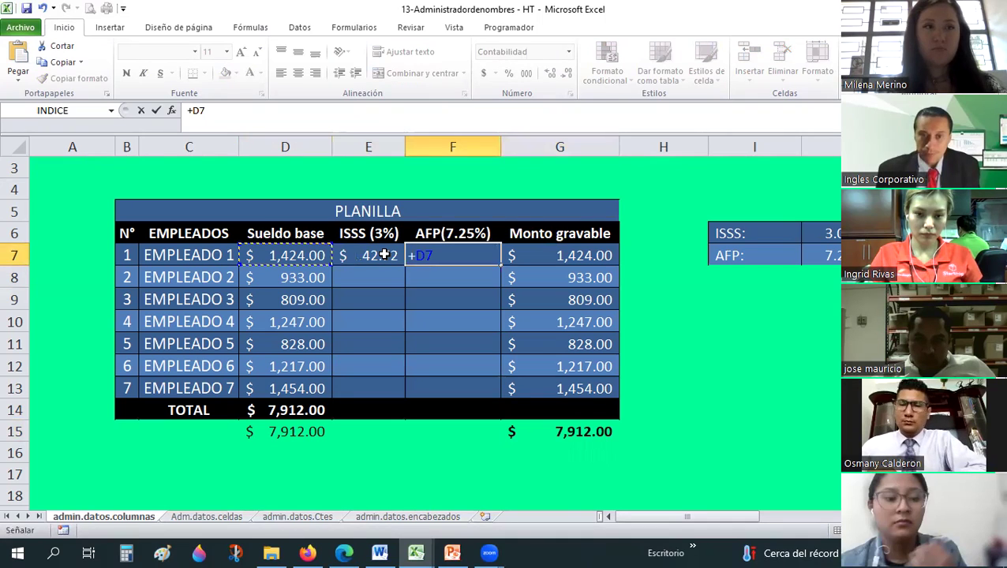
type("*")
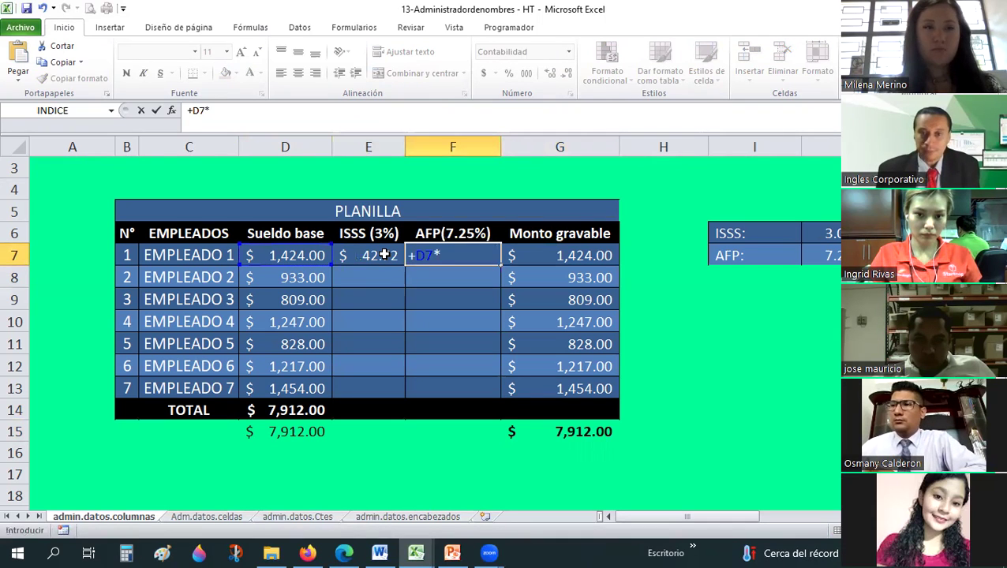
type("7")
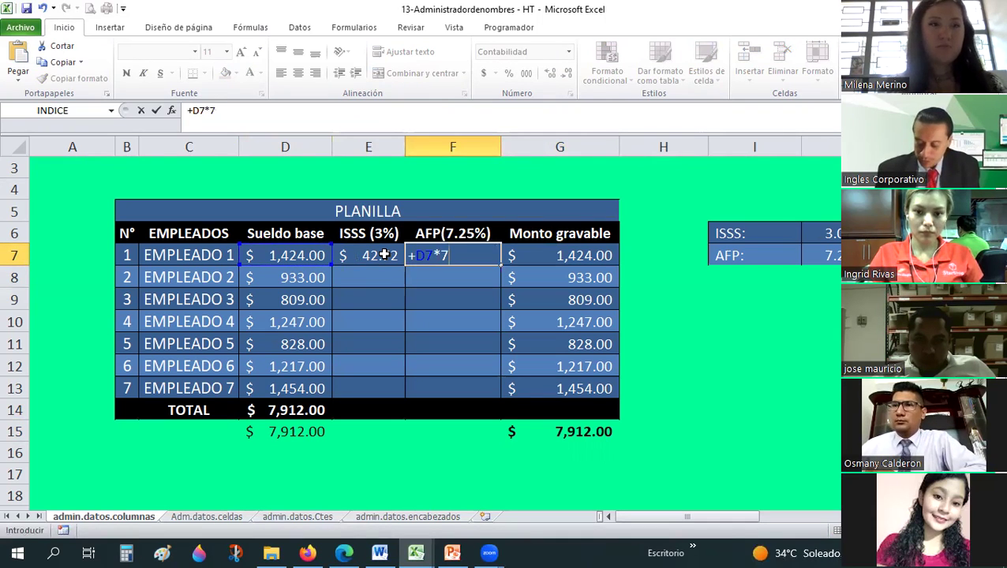
type(".25%")
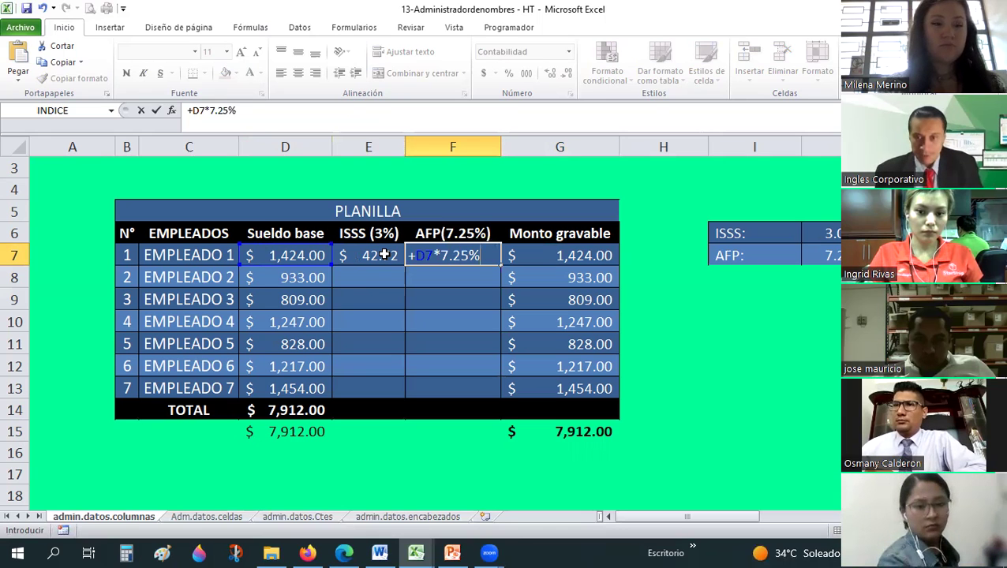
key("Return")
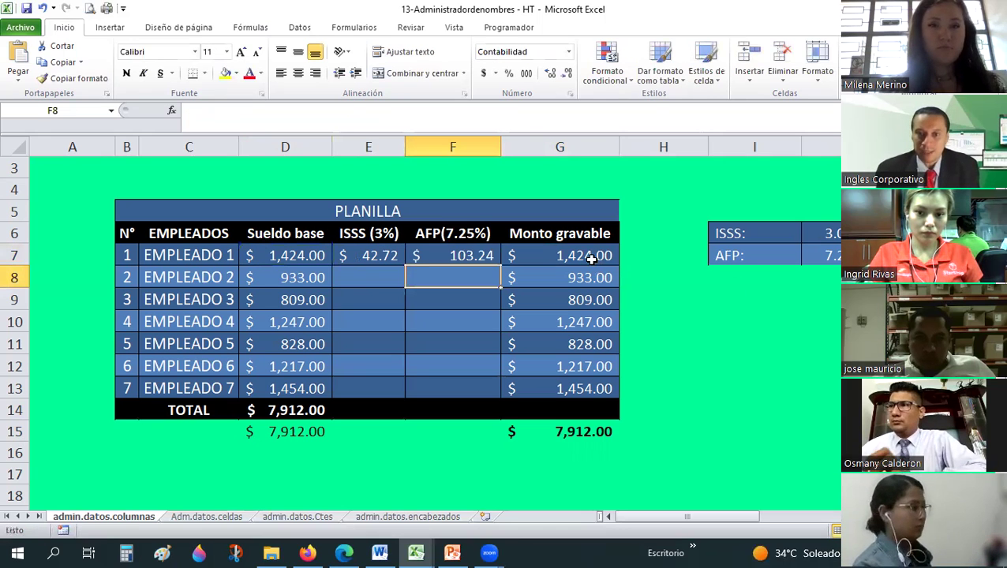
left_click(590, 259)
Replace G7 with =D7-E7-F7, giving $1,278.04 and a $7,766.04 total.
key("Delete")
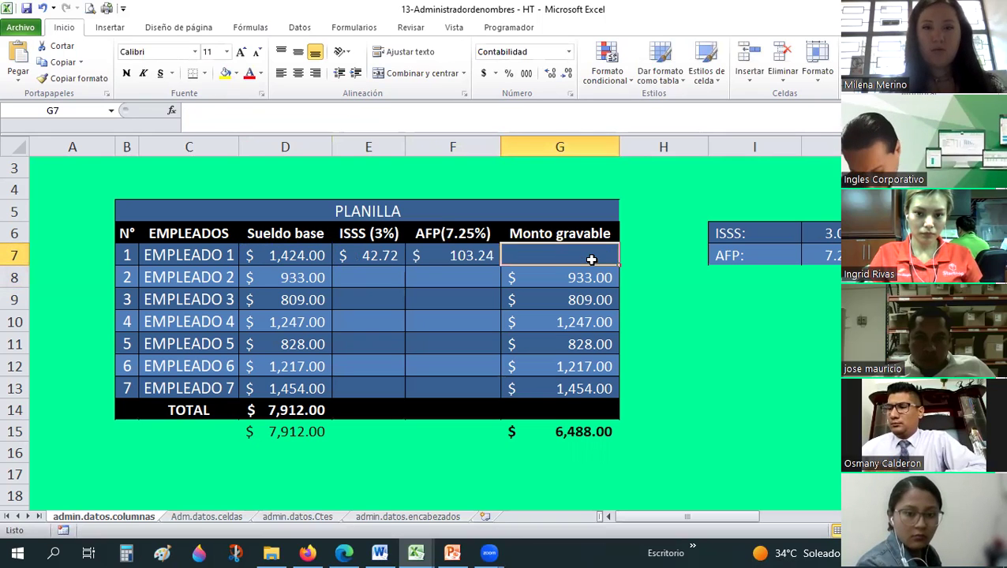
type("=")
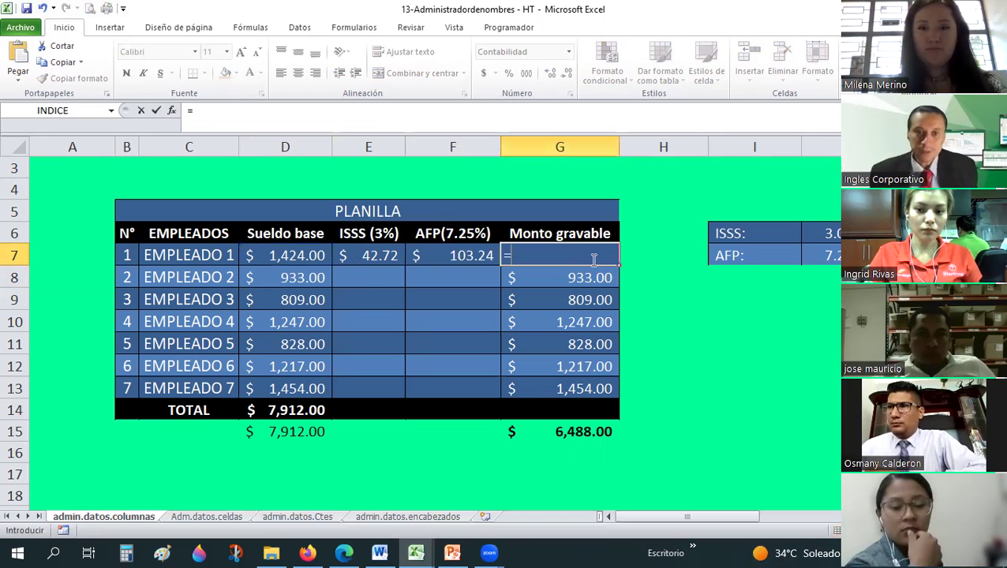
key("Left")
key("Left")
key("Left")
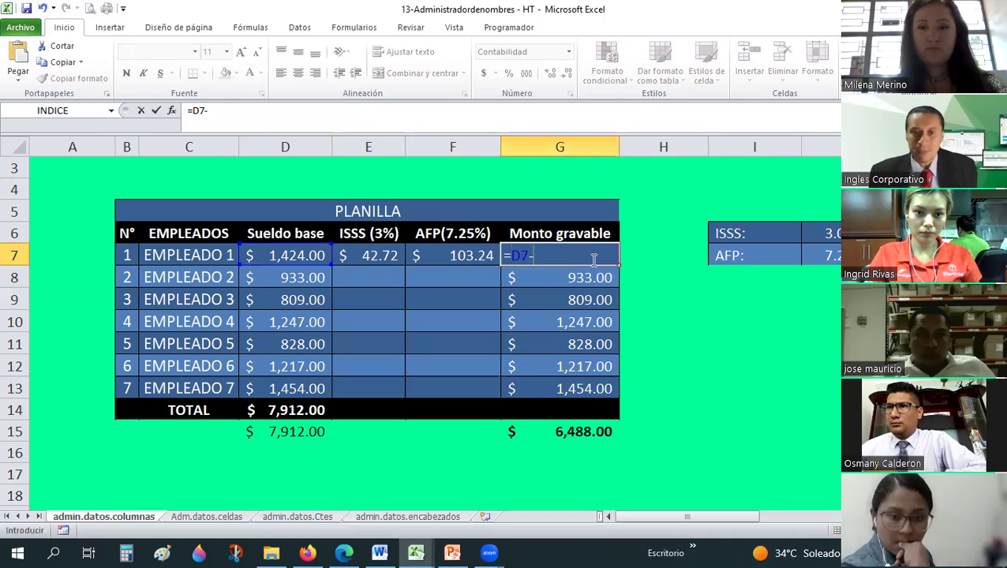
key("Left")
key("Left")
type("-")
key("Left")
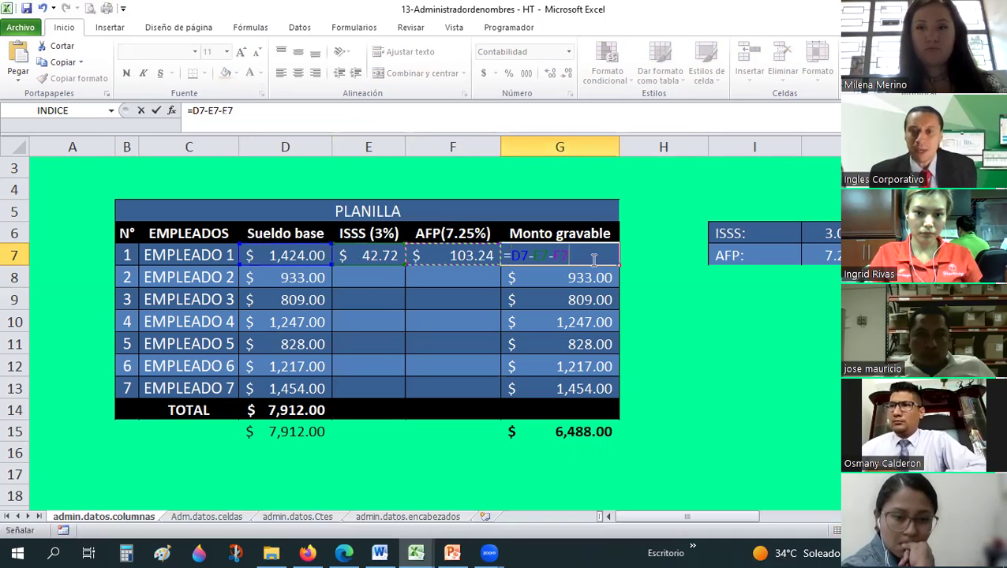
key("Return")
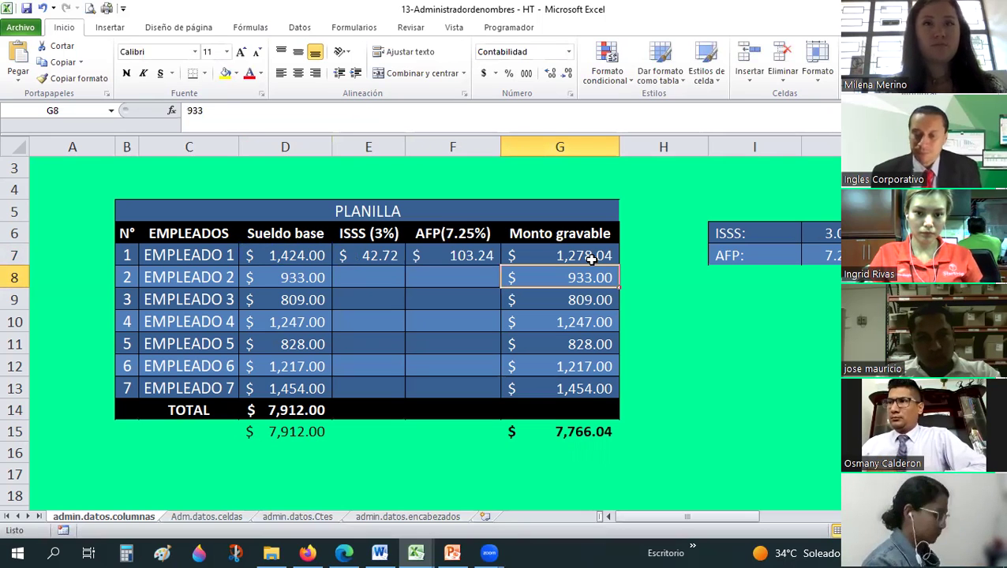
left_click(568, 406)
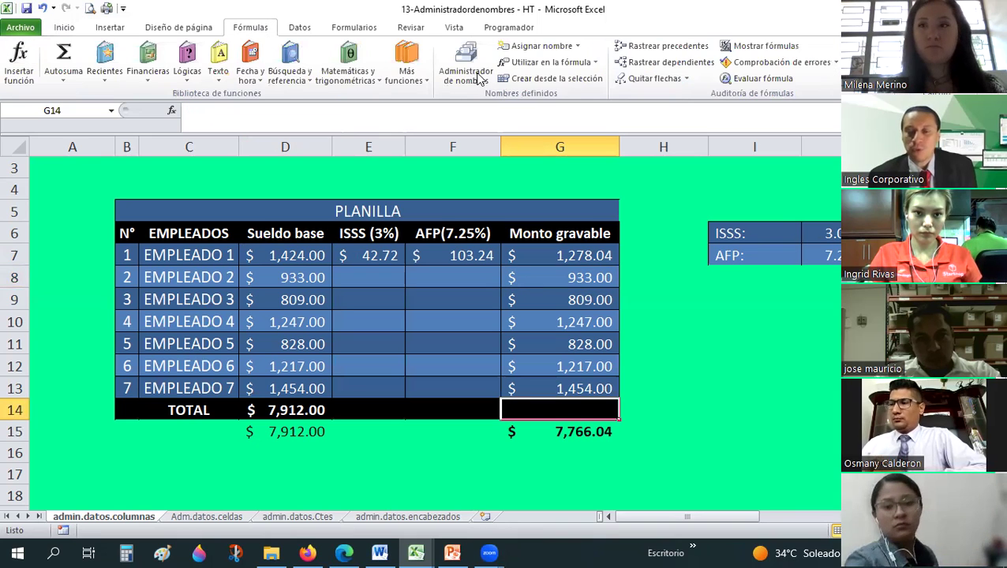
Define the workbook name MG for the Monto gravable range G7:G13.
left_click(476, 78)
left_click(416, 47)
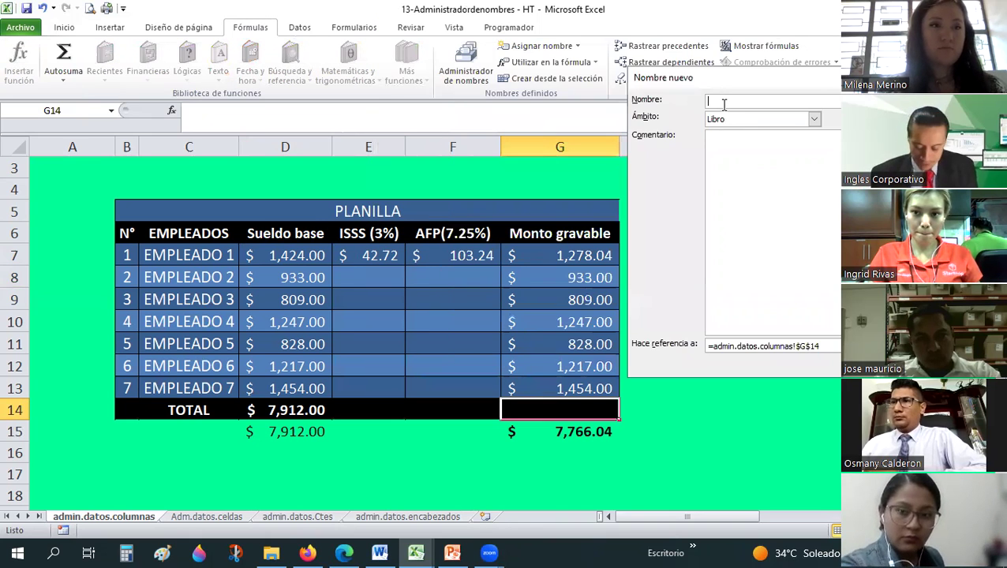
type("mg")
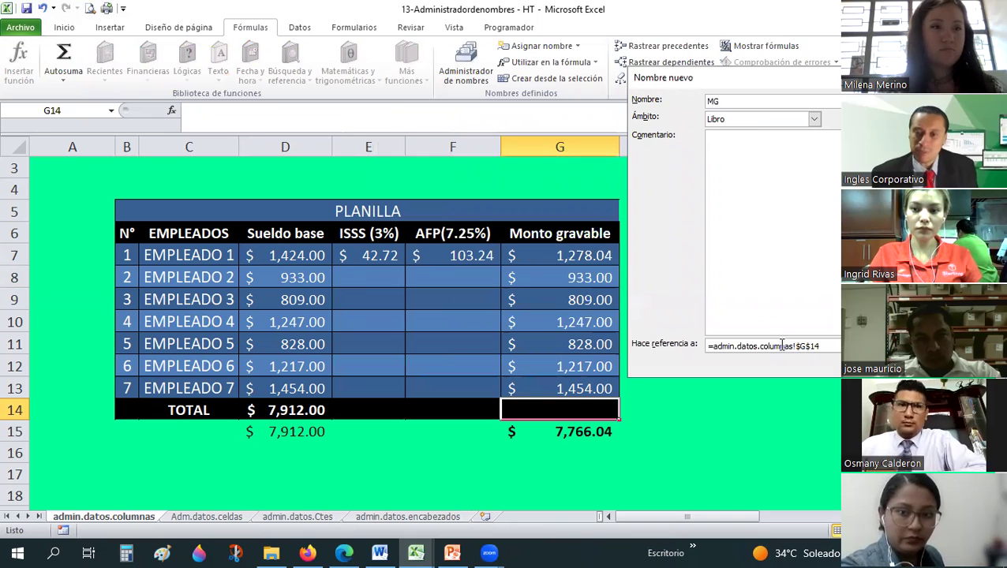
mouse_move(572, 254)
left_mouse_down()
mouse_move(553, 397)
mouse_move(552, 387)
left_mouse_up()
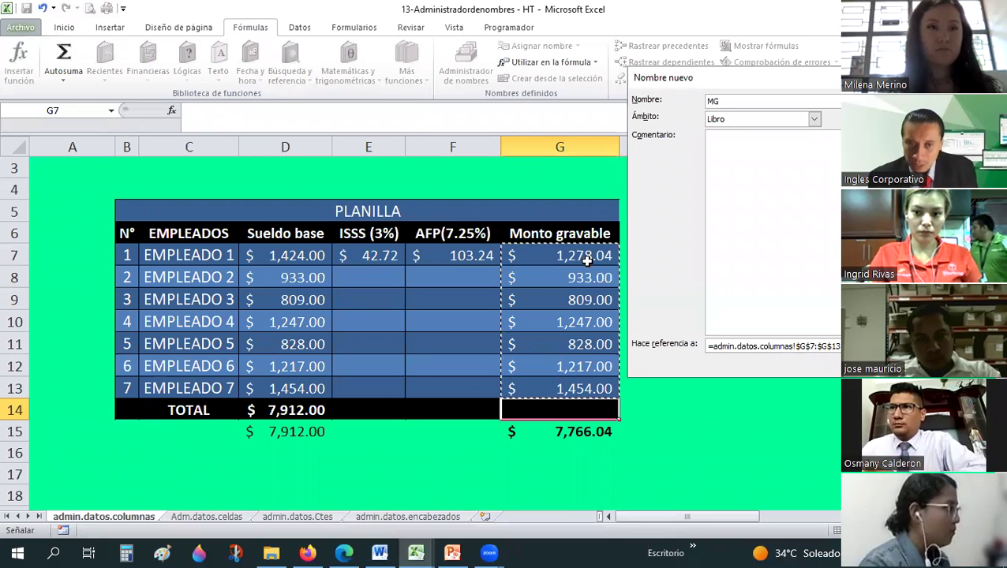
key("Tab")
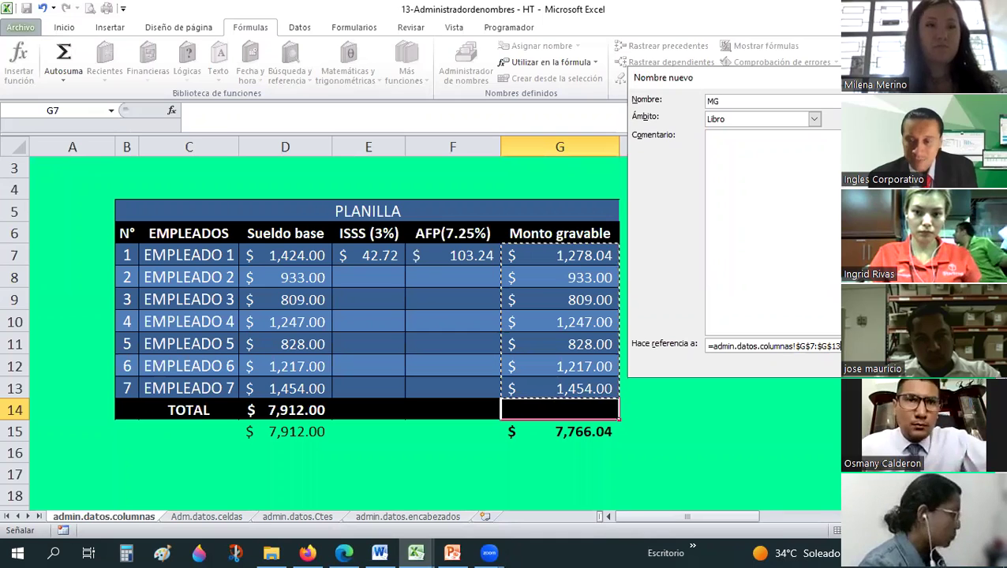
key("Return")
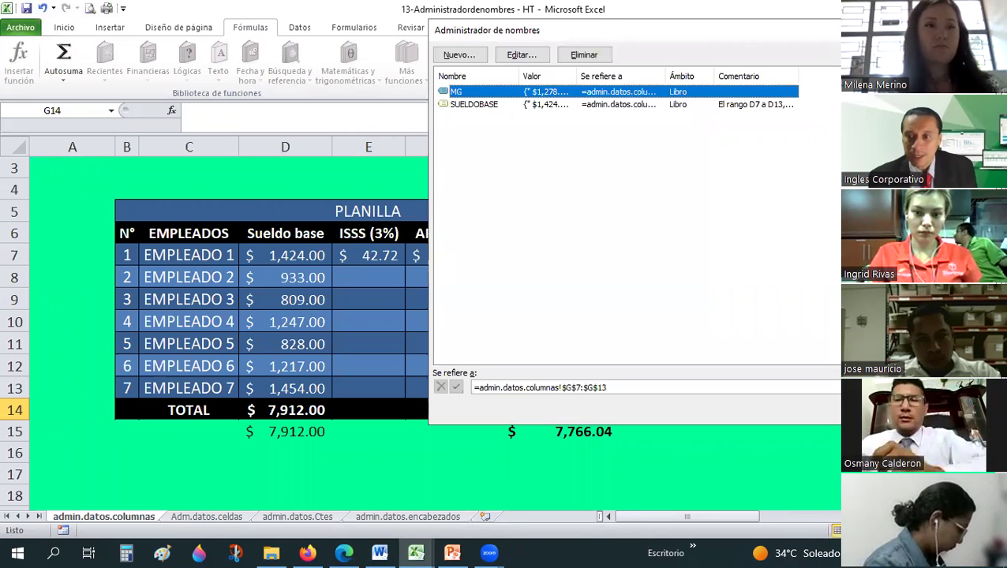
key("Escape")
double_click(539, 408)
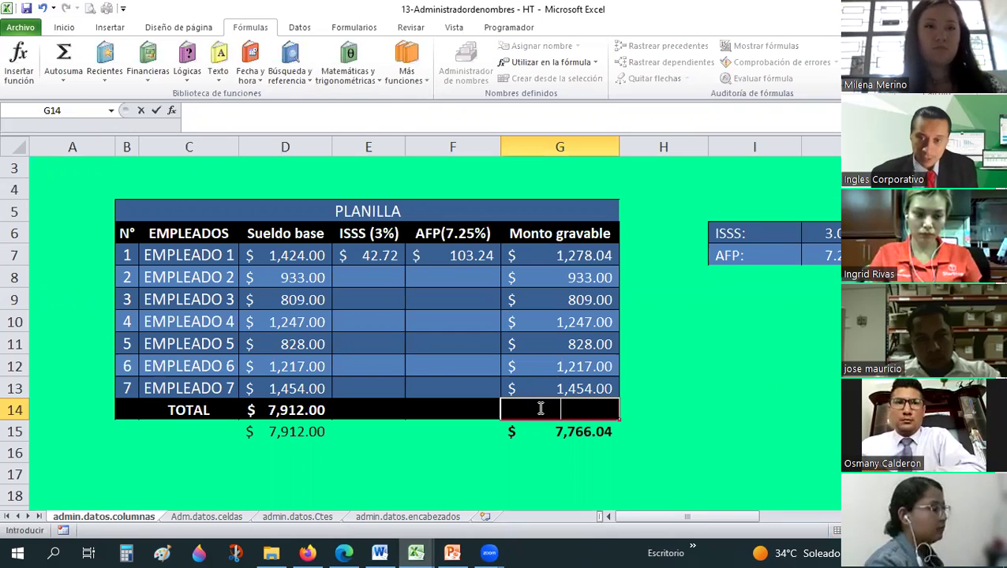
Enter =SUMA(MG) in G14 so the Monto gravable total shows $7,766.04.
type("=suma")
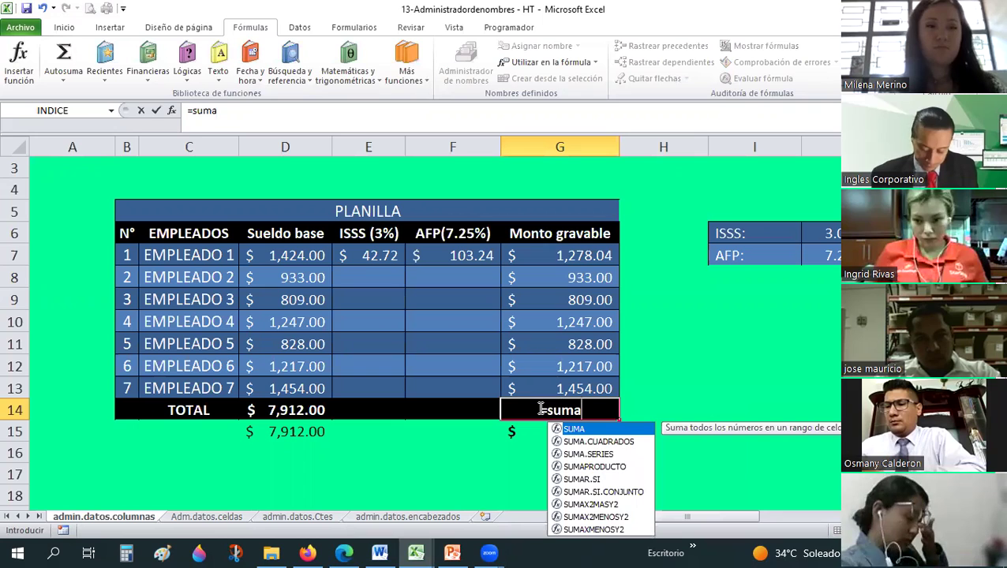
type("(MG")
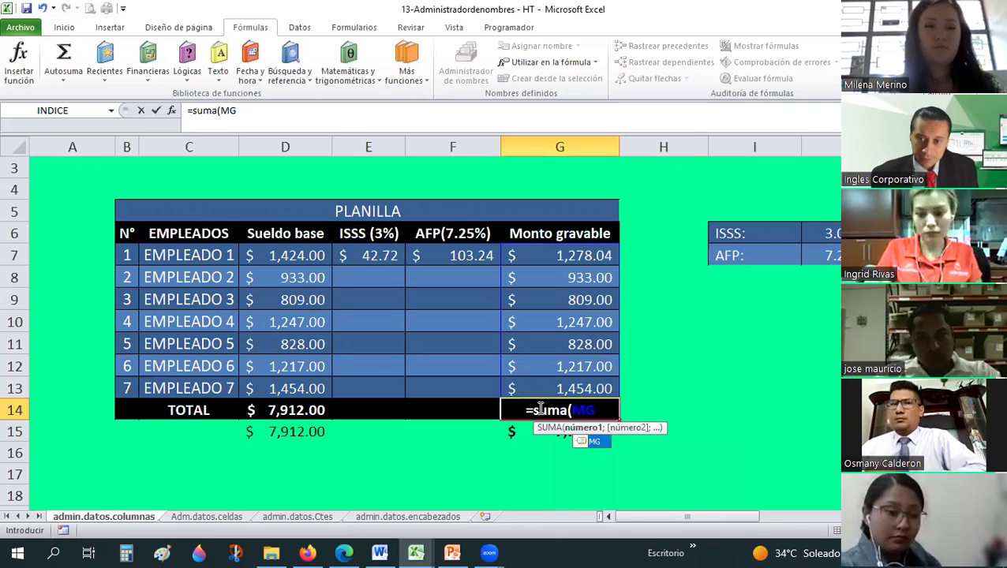
type(")")
key("Return")
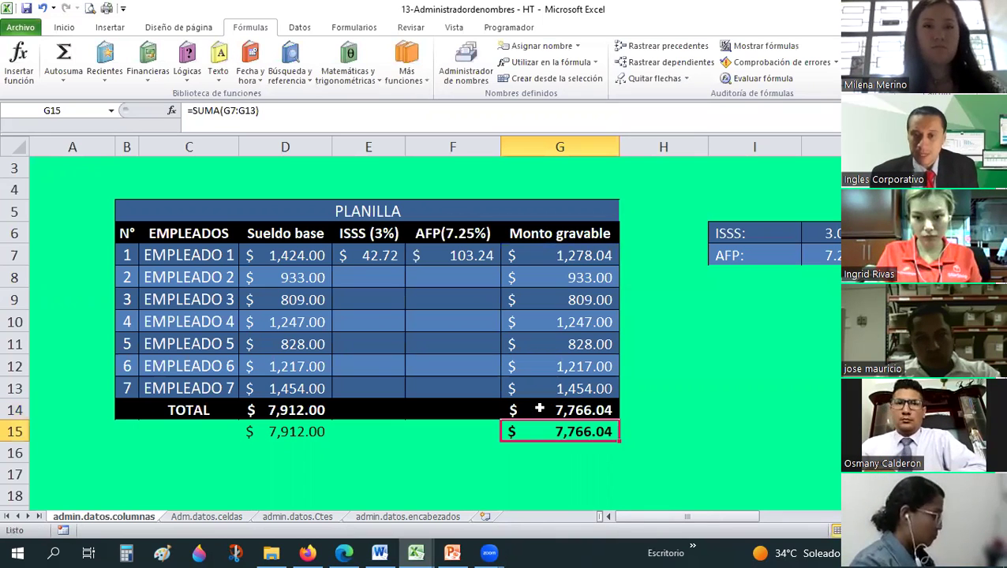
left_click(539, 408)
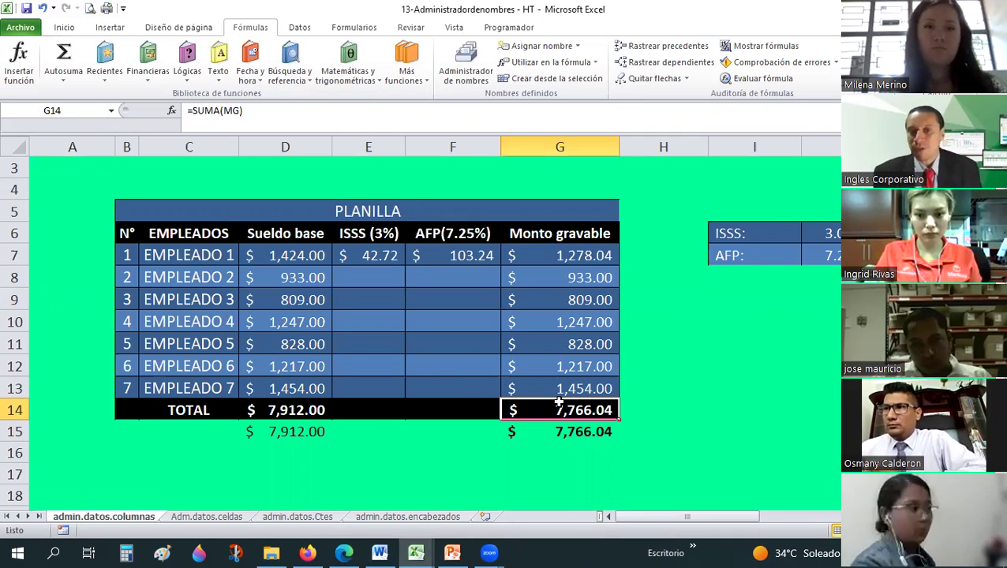
Review the ISSS, AFP and Monto gravable formulas in E7, F7 and G7.
left_click(392, 259)
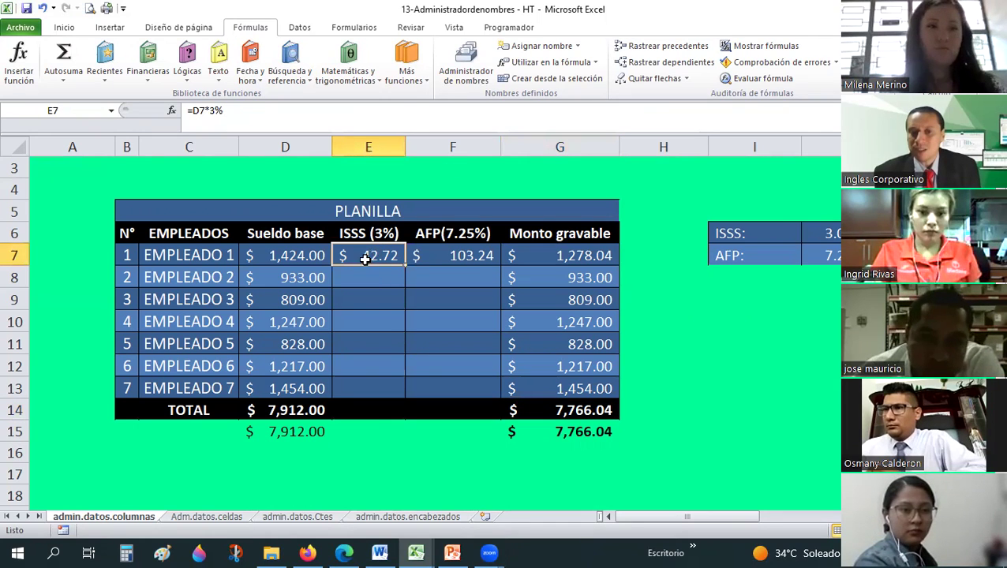
left_click(476, 263)
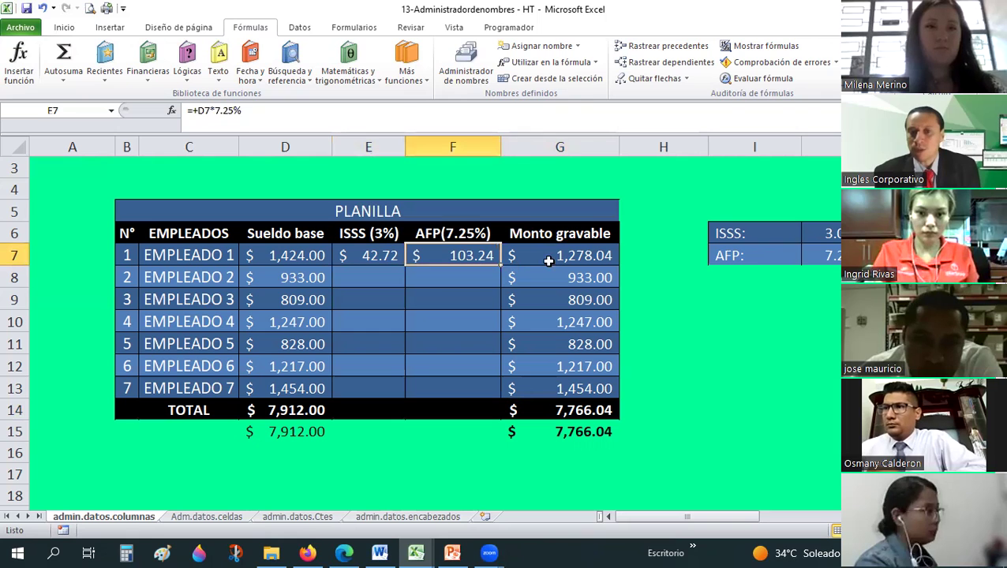
left_click(551, 258)
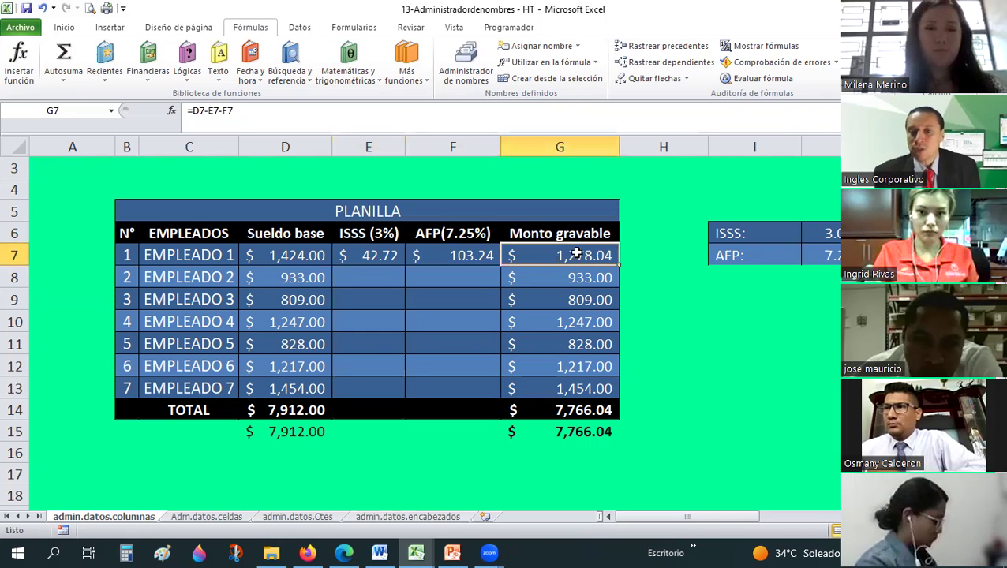
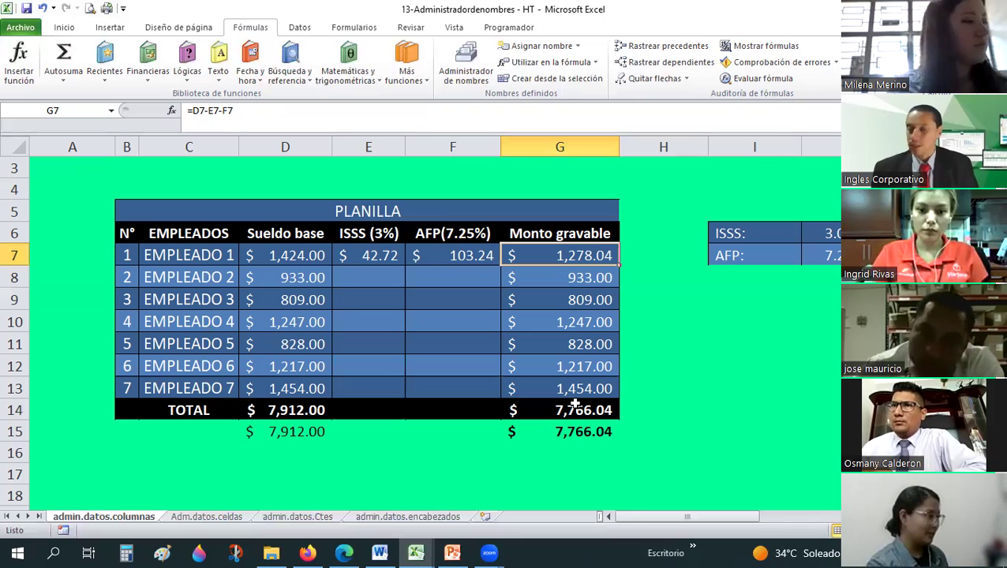
Switch to the Adm.datos.celdas sheet and review its PLANILLA table with empty ISSS, AFP and Monto gravable.
left_click(813, 366)
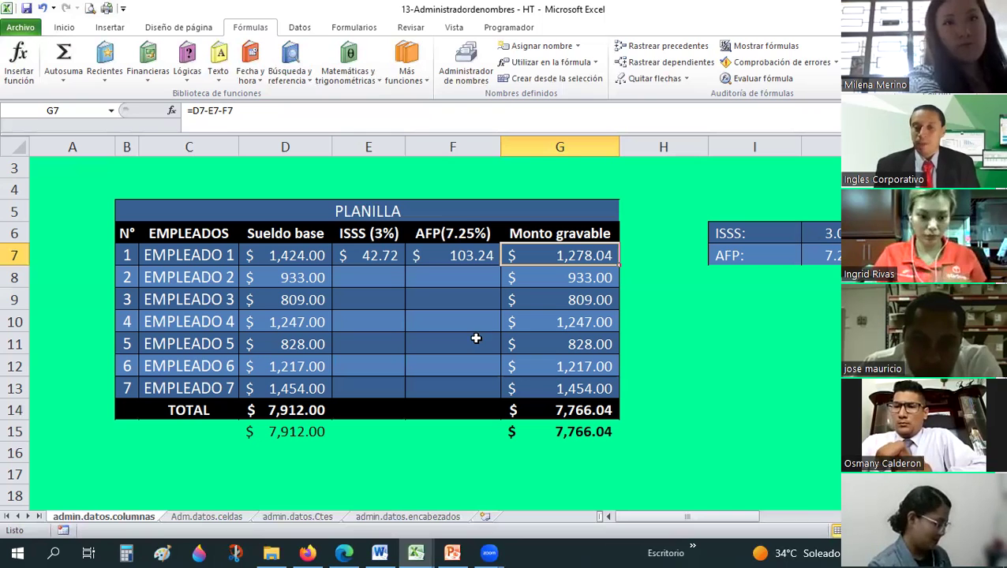
left_click(207, 517)
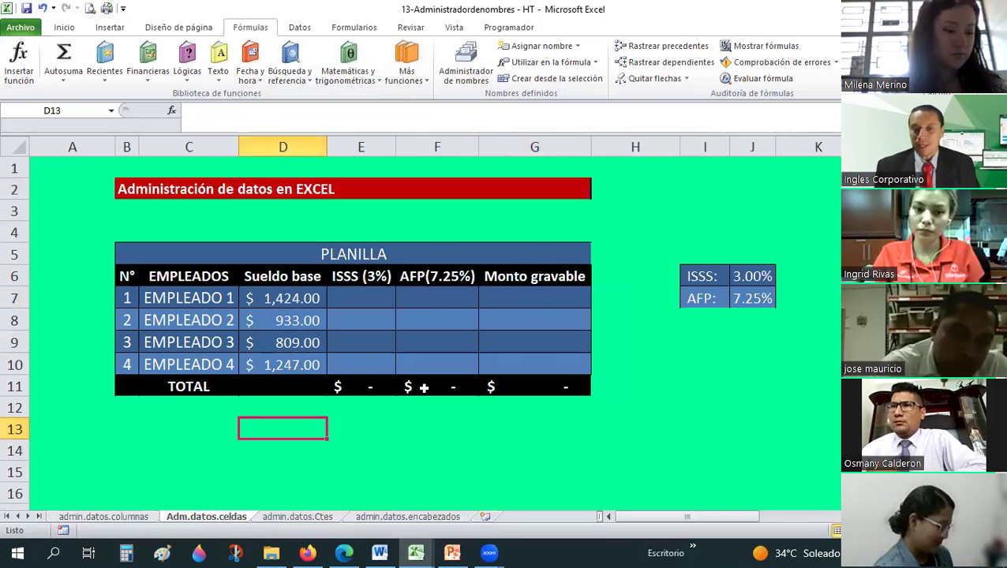
left_click(437, 298)
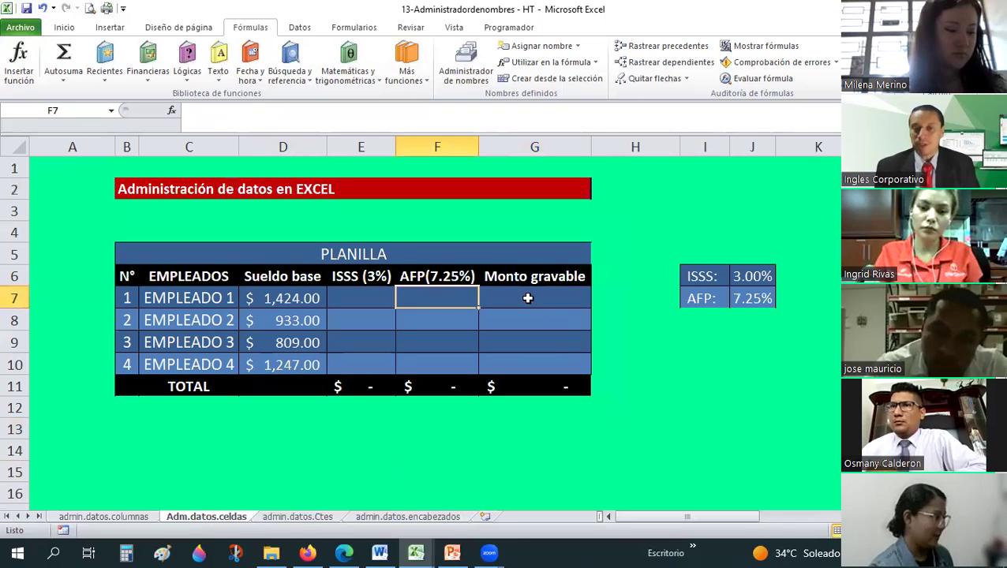
left_click(523, 324)
key("Down")
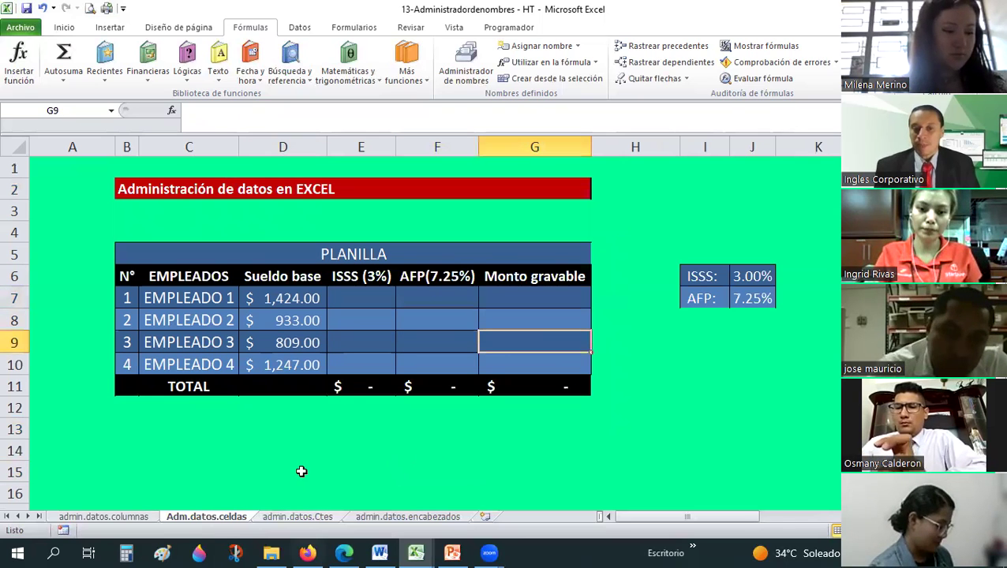
left_click(301, 471)
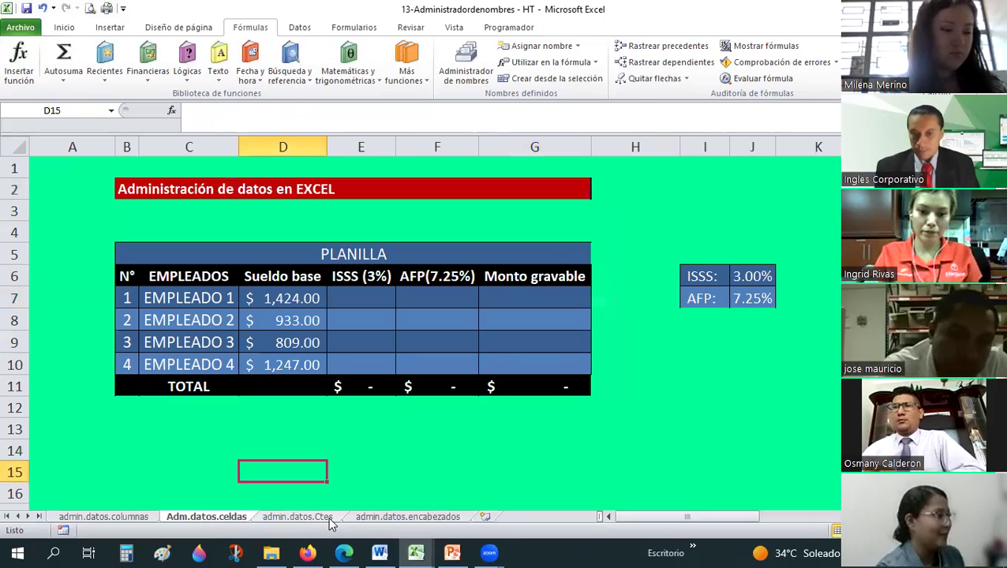
On the admin.datos.Ctes sheet, enter the subtitle 'Administrador de nombres en celdas' in C3.
left_click(330, 519)
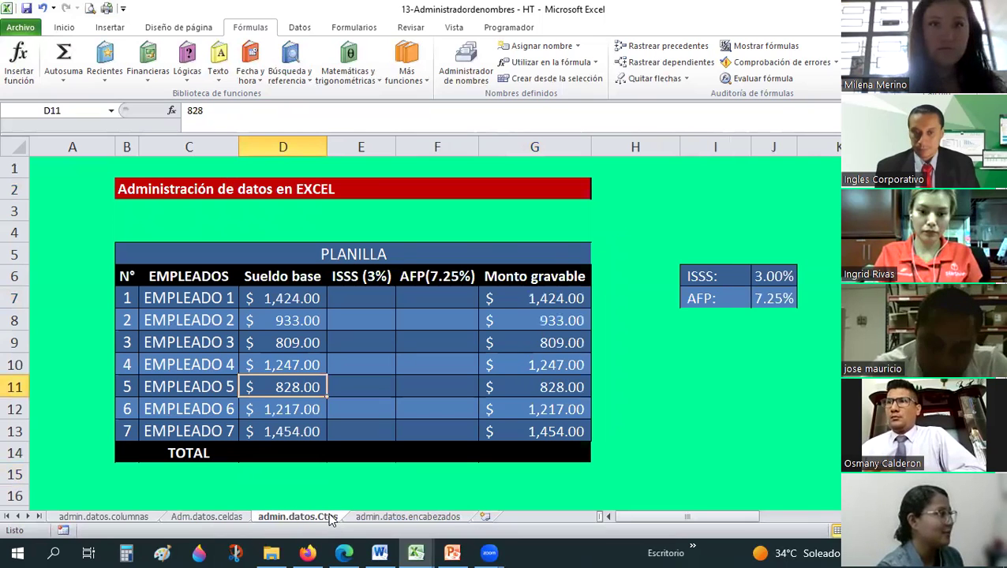
left_click(650, 383)
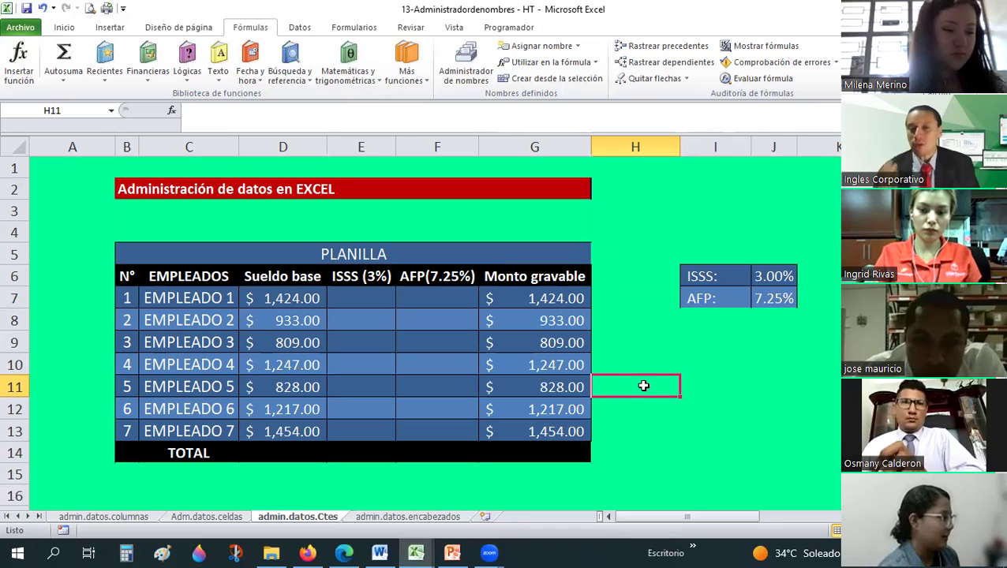
left_click(224, 216)
type("Admin")
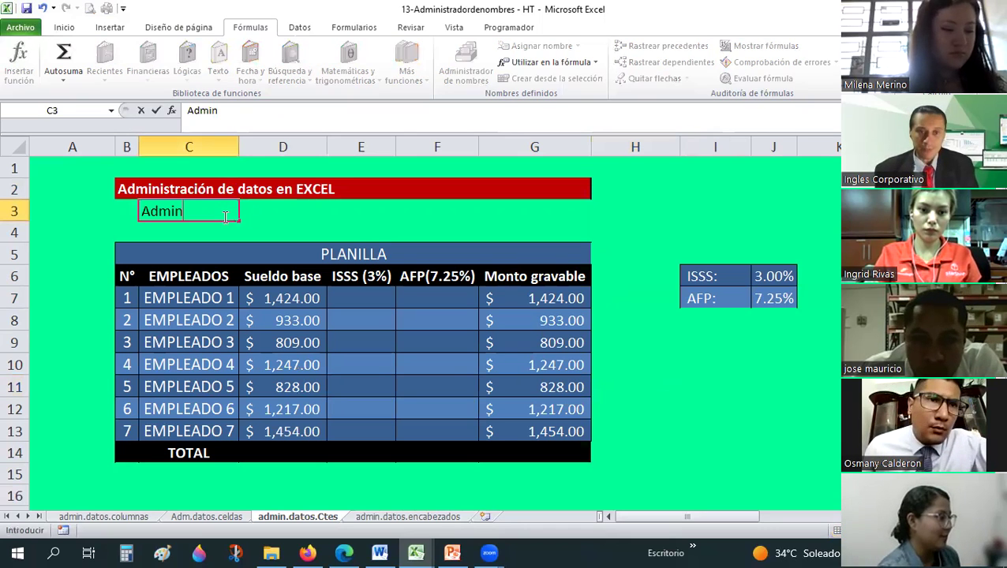
type("istrador de nom")
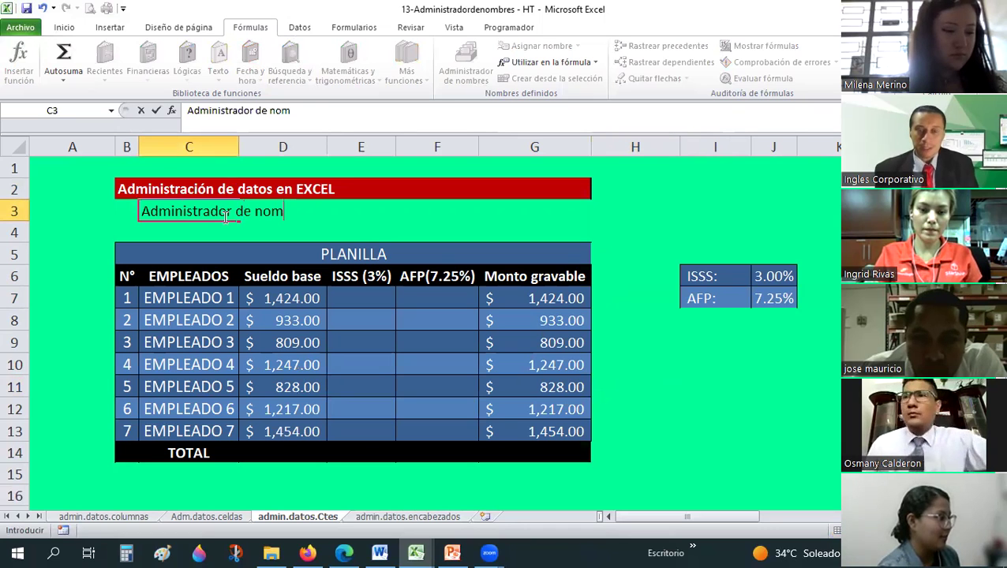
type("bres en")
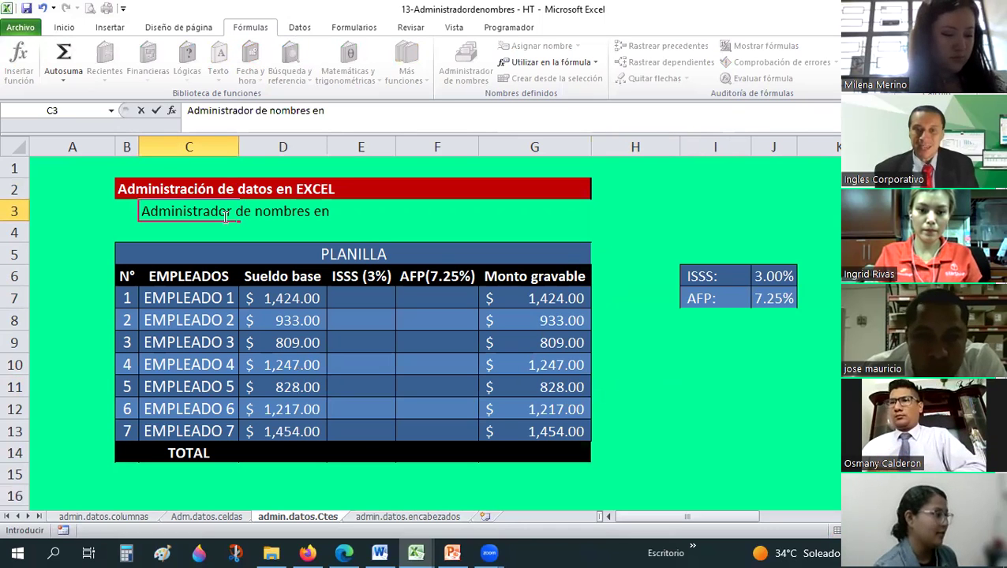
type(" celdas")
key("Return")
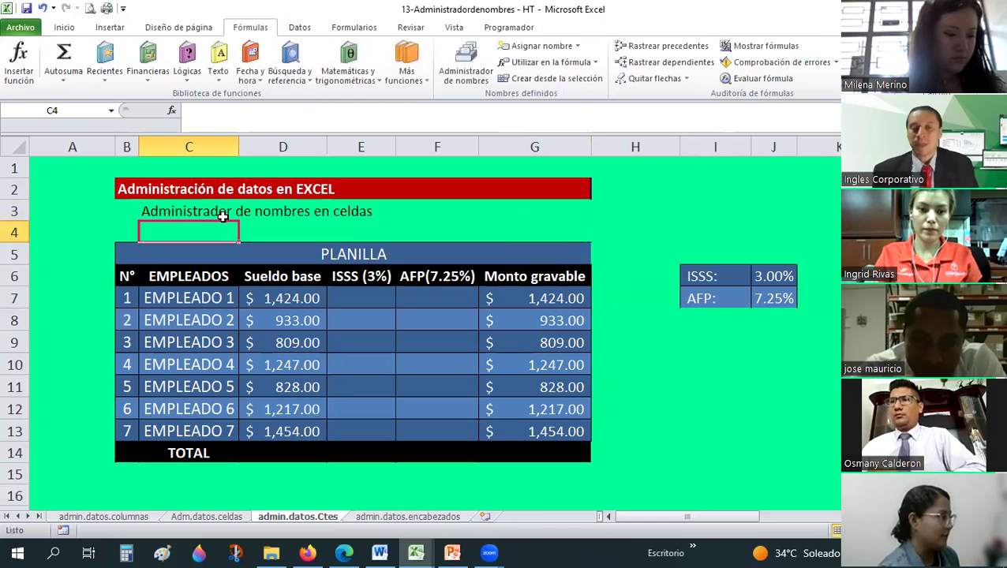
key("Down")
key("Down")
key("Down")
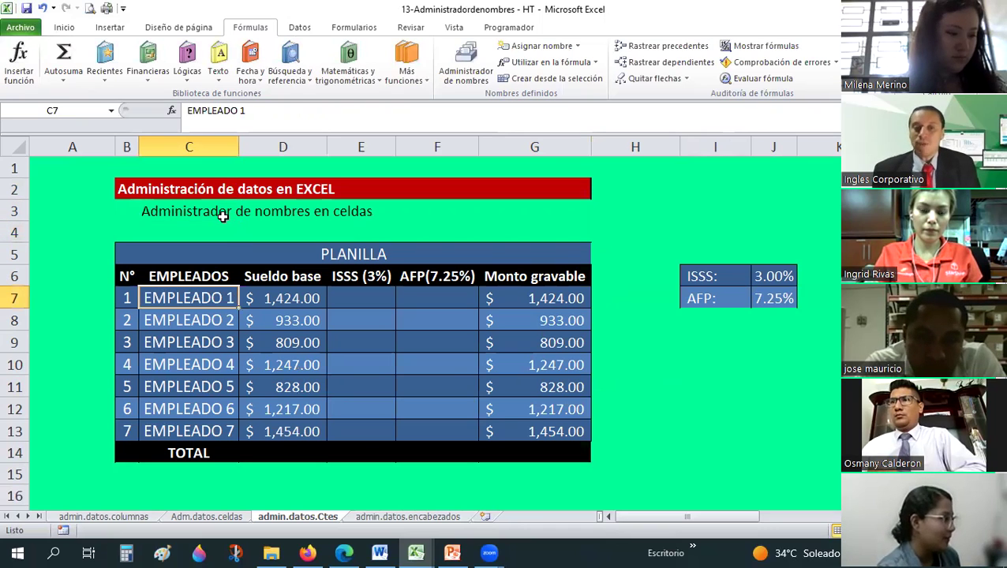
key("Right")
key("Right")
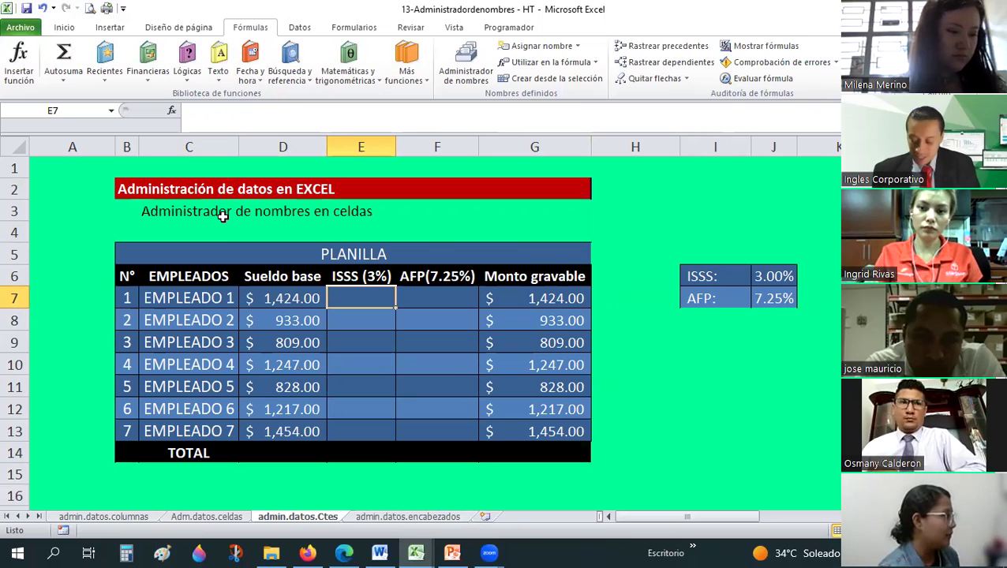
Enter =D7*3% in E7, giving employee 1 an ISSS of 42.72.
type("=")
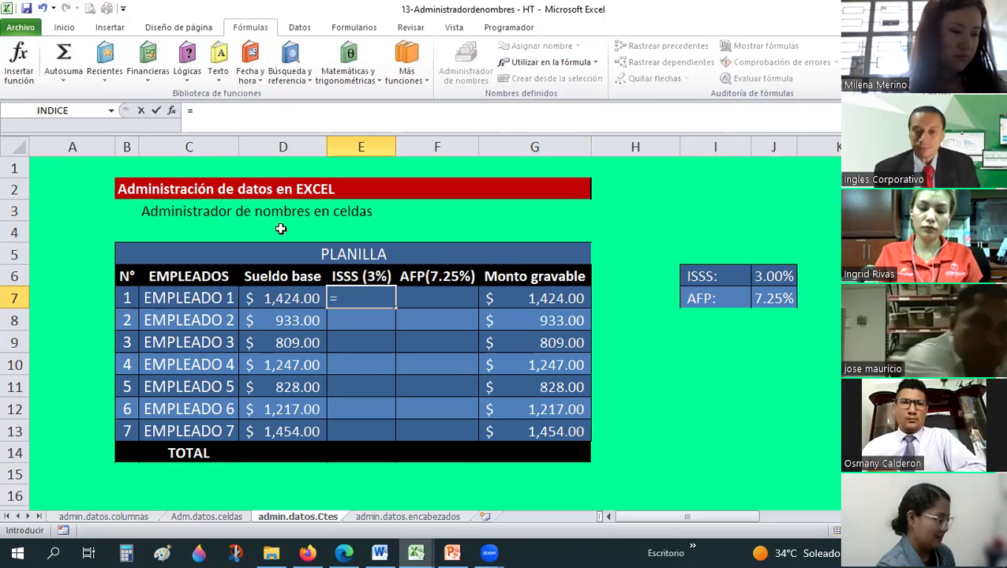
left_click(301, 299)
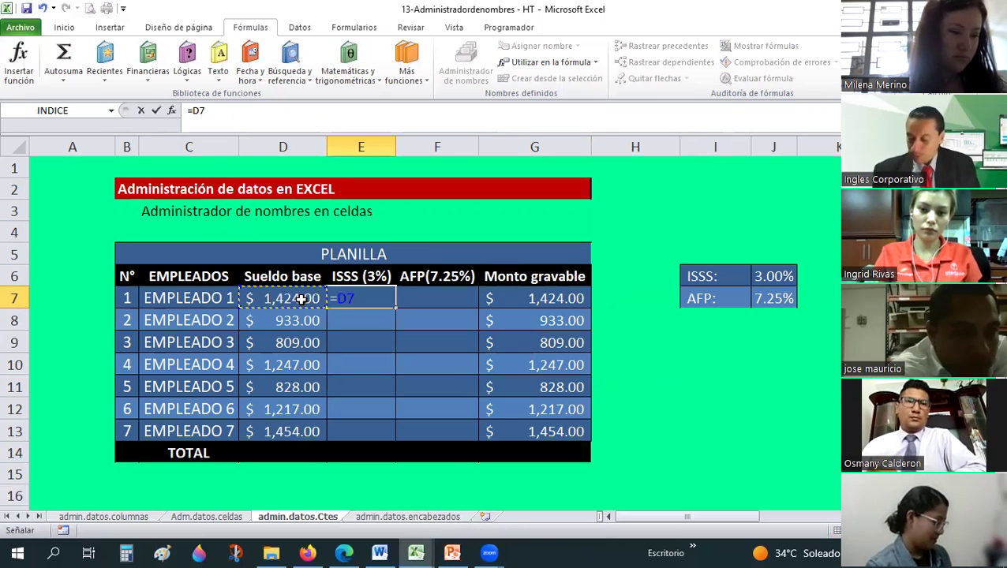
type("*3")
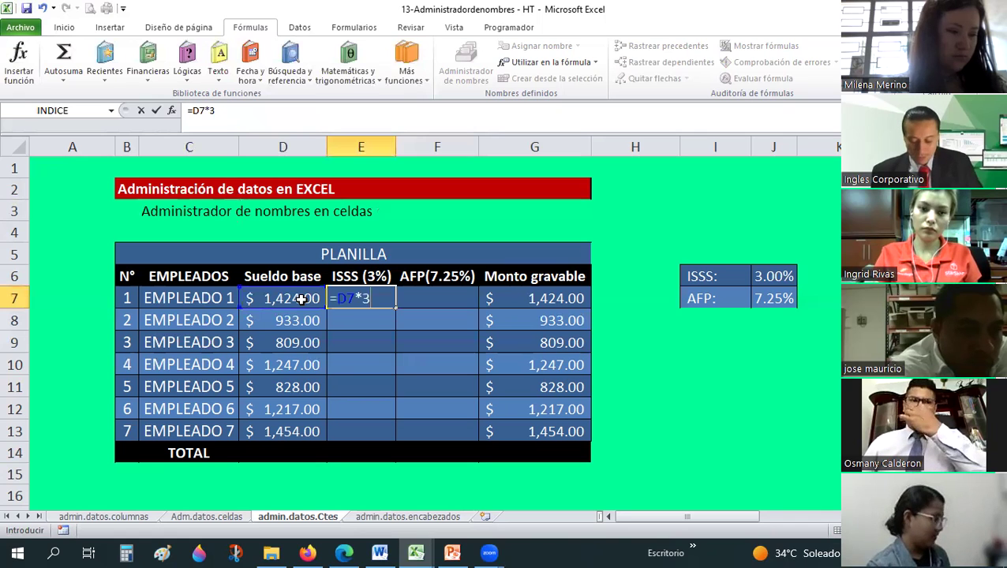
type("%")
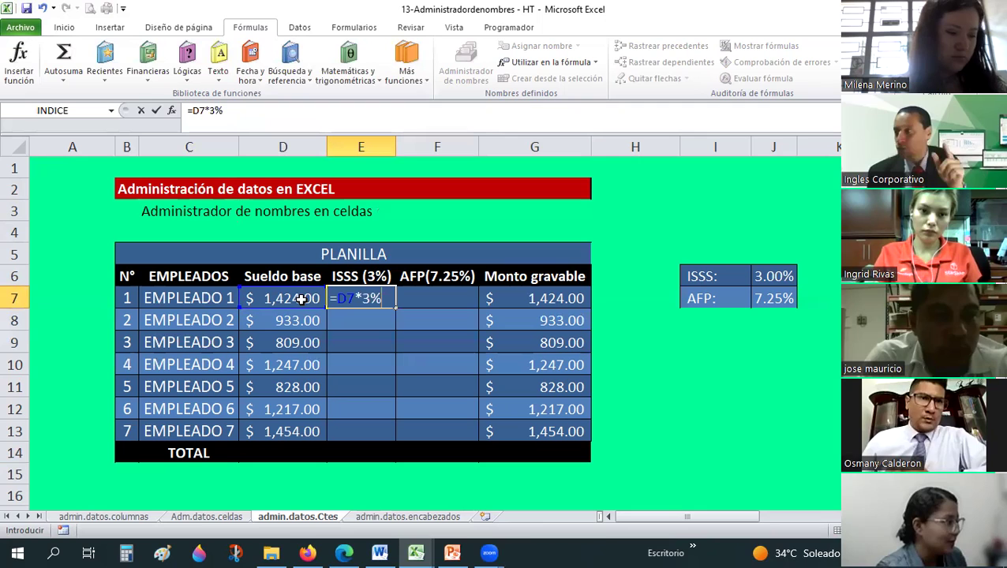
key("Return")
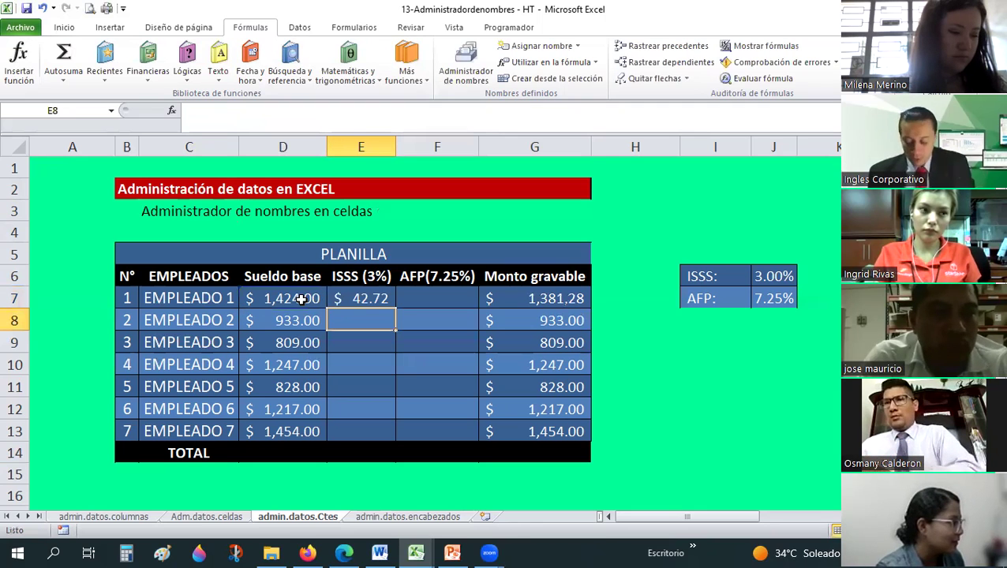
Enter =D8*J6 in E8 so employee 2's ISSS of 27.99 uses the J6 rate.
type("=")
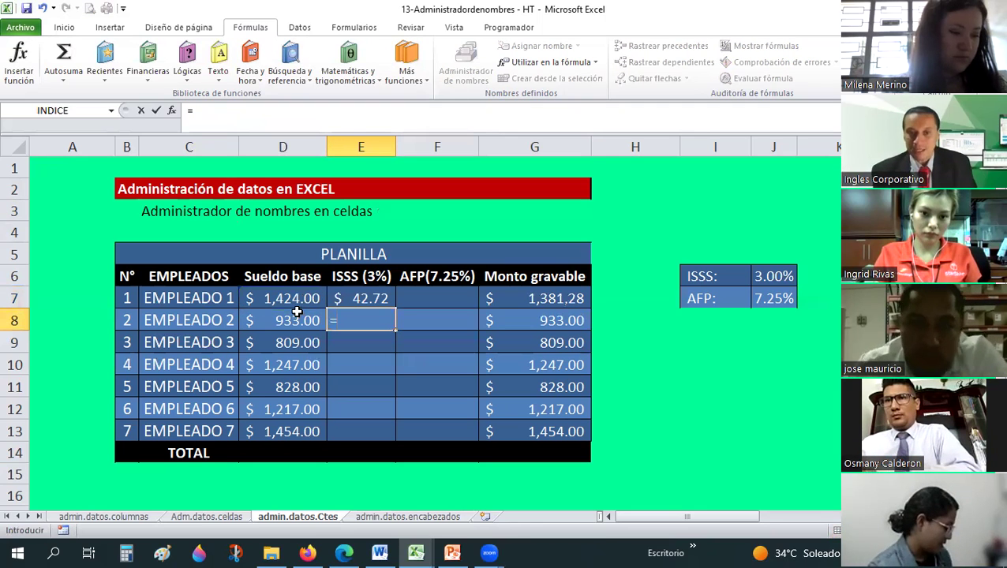
left_click(297, 319)
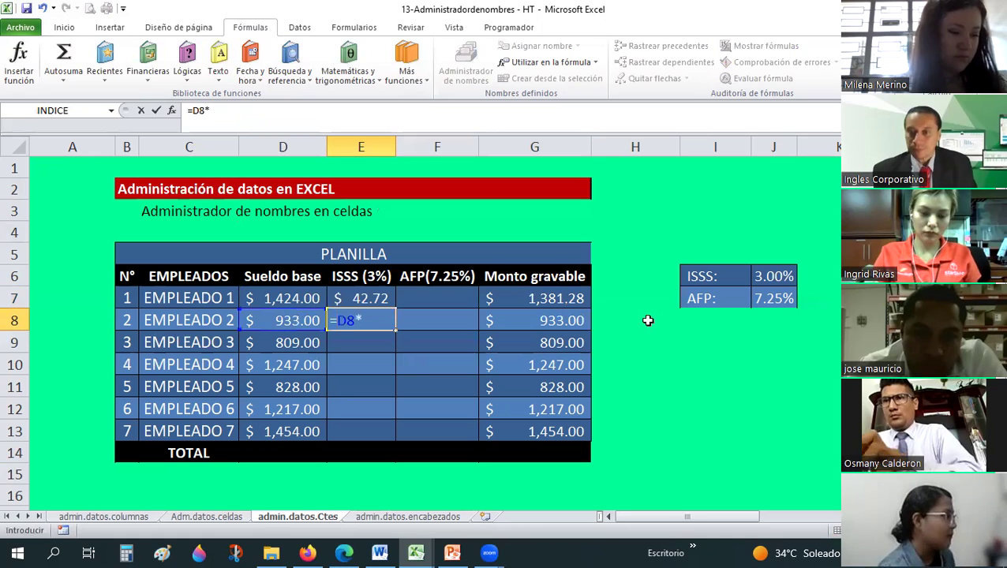
left_click(770, 280)
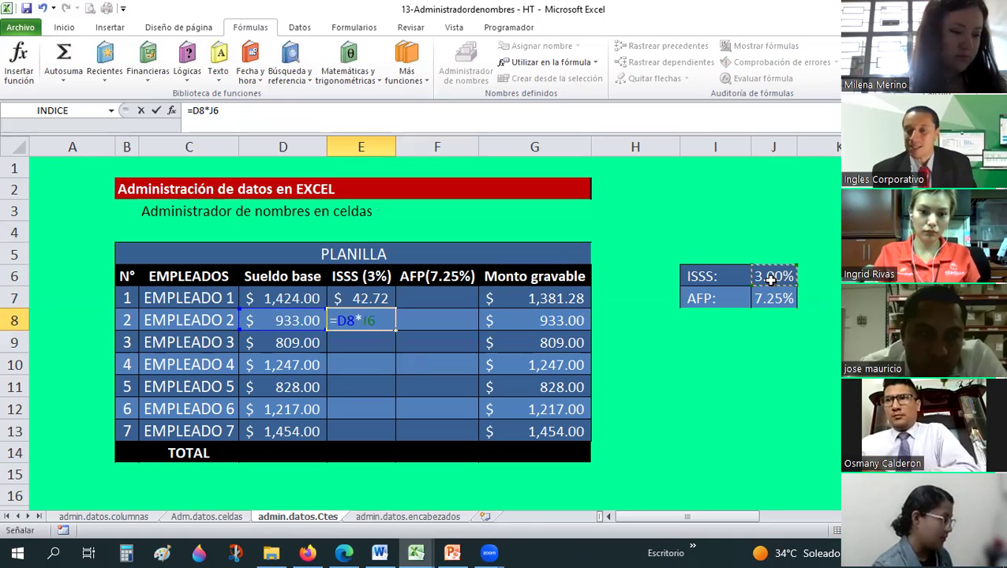
key("Return")
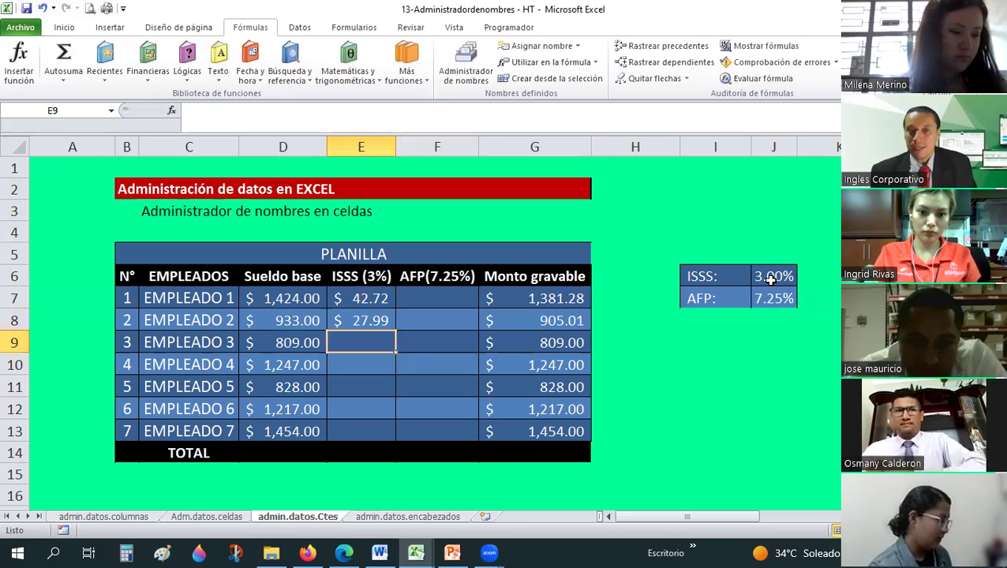
key("Up")
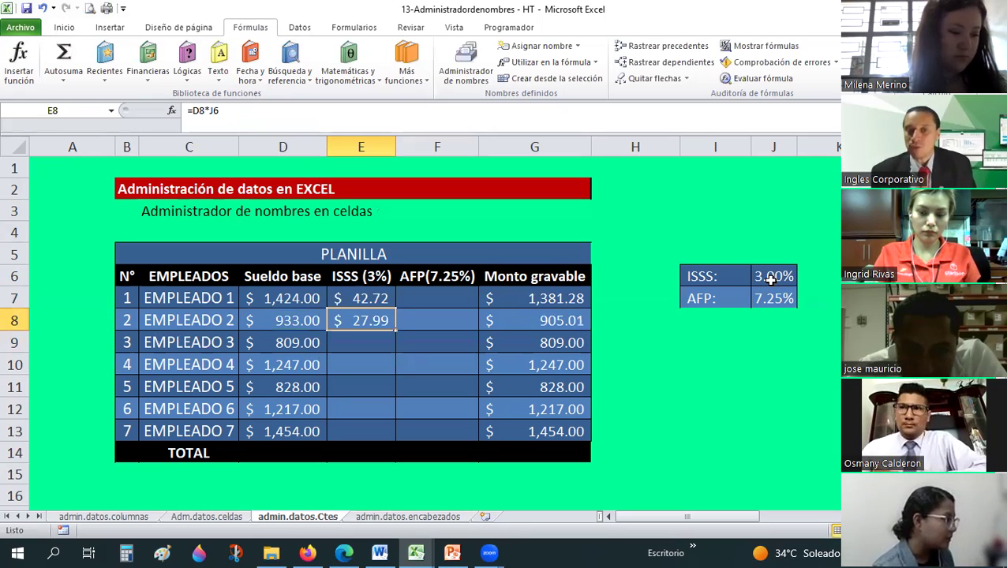
left_click(789, 277)
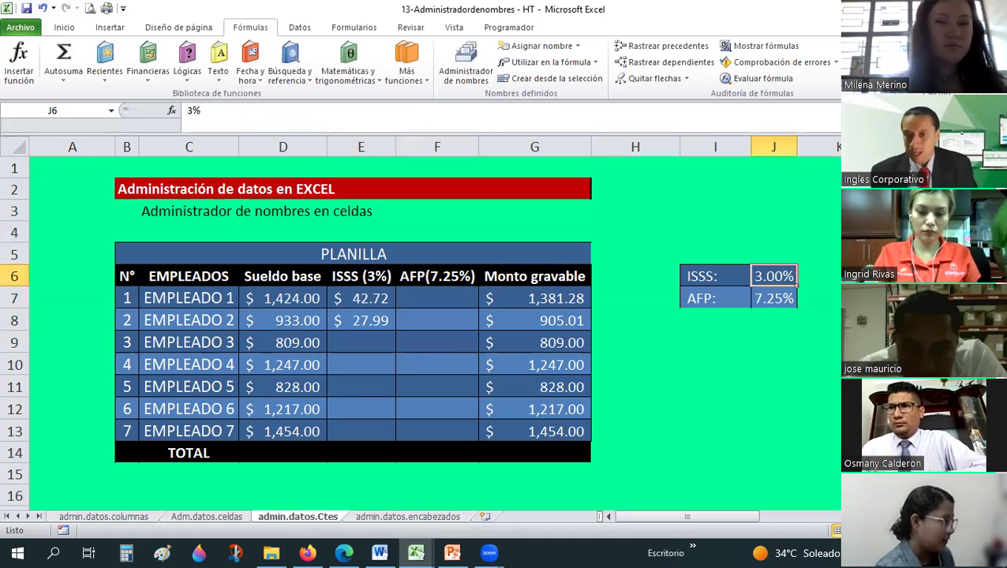
type("4%")
key("Return")
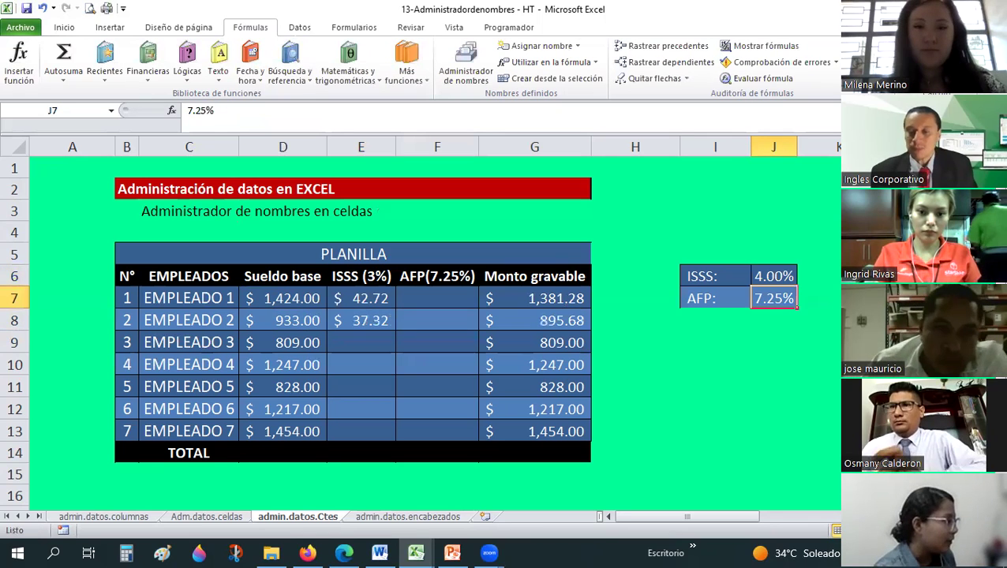
left_click(345, 324)
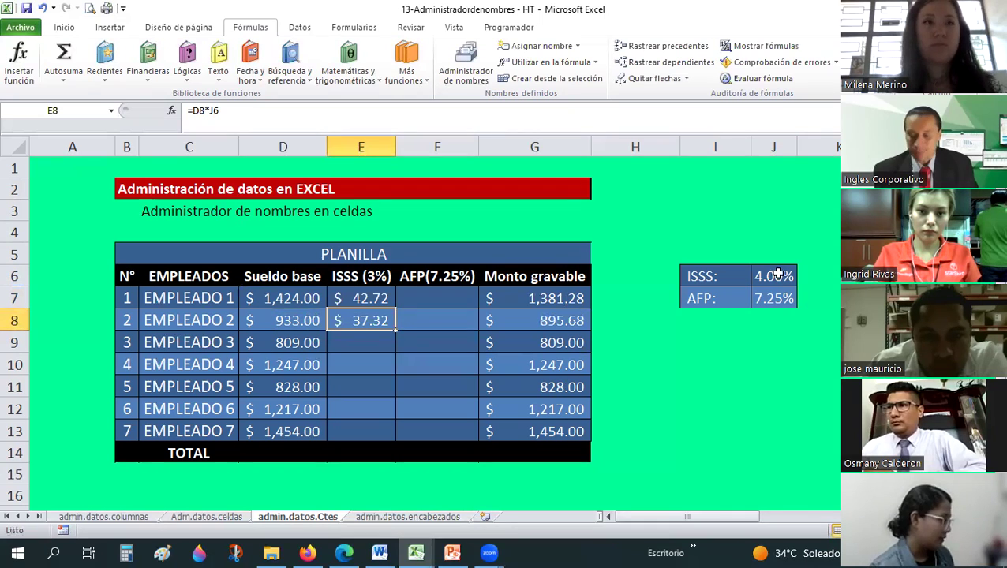
key("ctrl+z")
left_click(754, 399)
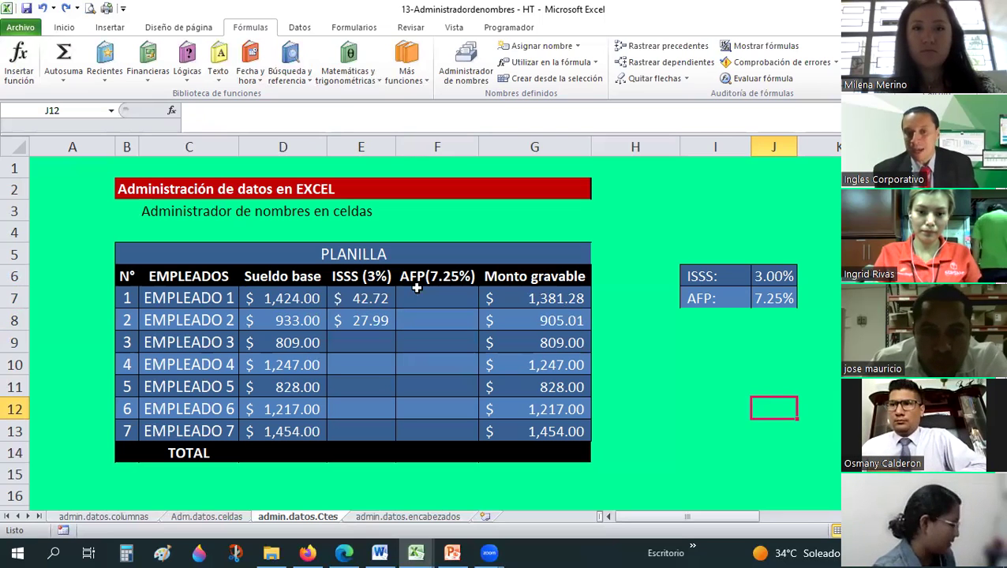
left_click(362, 296)
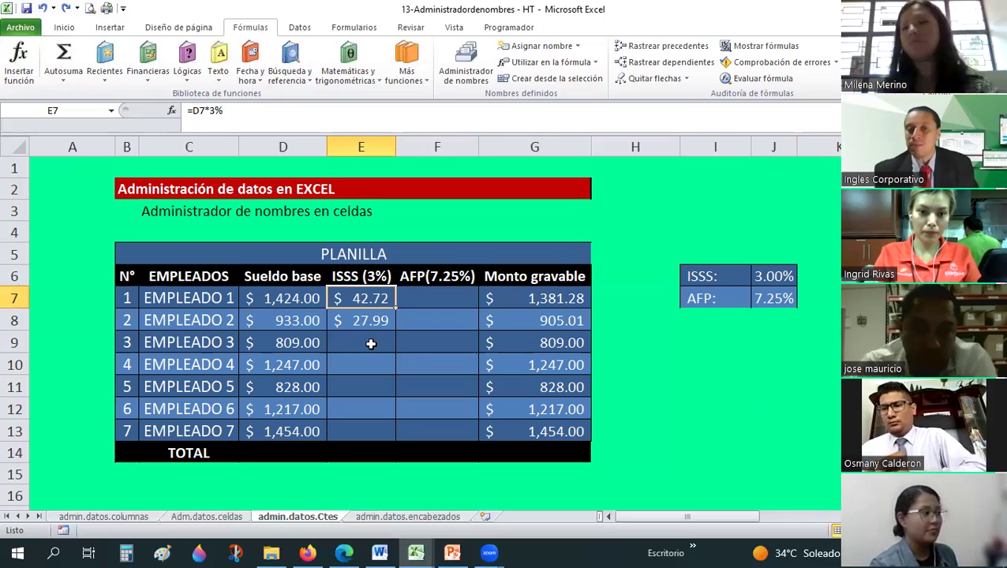
left_click(359, 322)
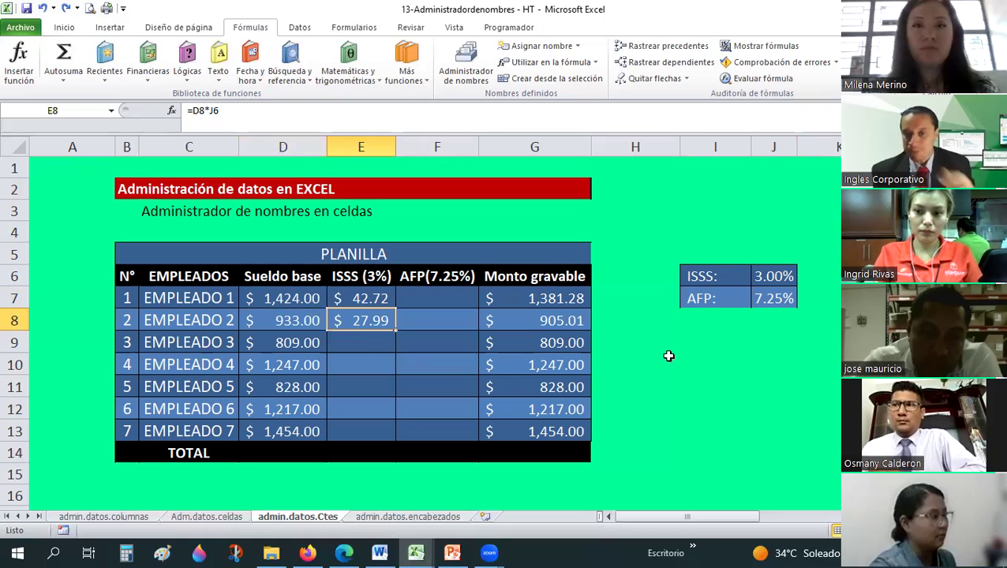
Create the defined name ISSS referring to =0.03, with a comment describing the ISSS rate.
left_click(631, 363)
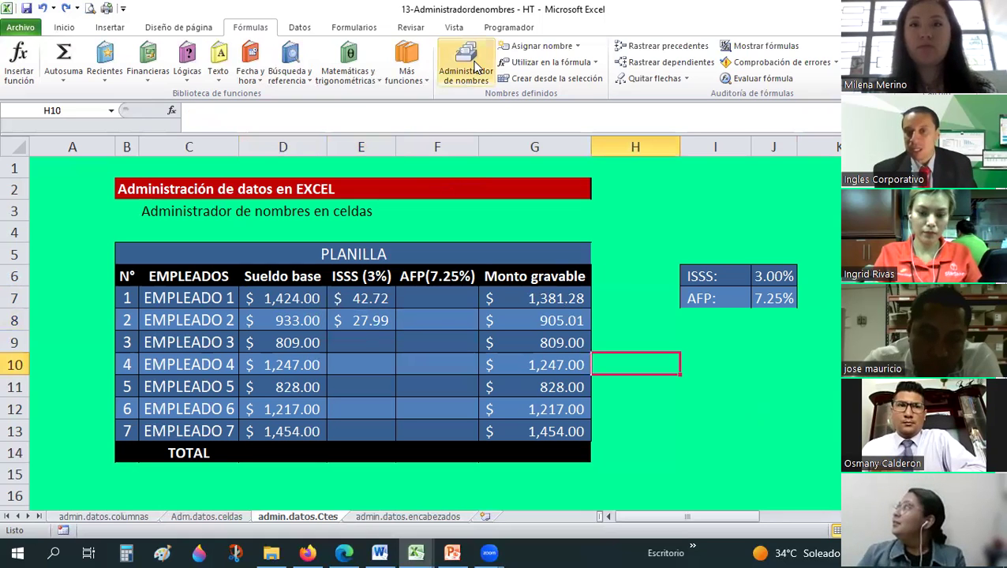
left_click(470, 67)
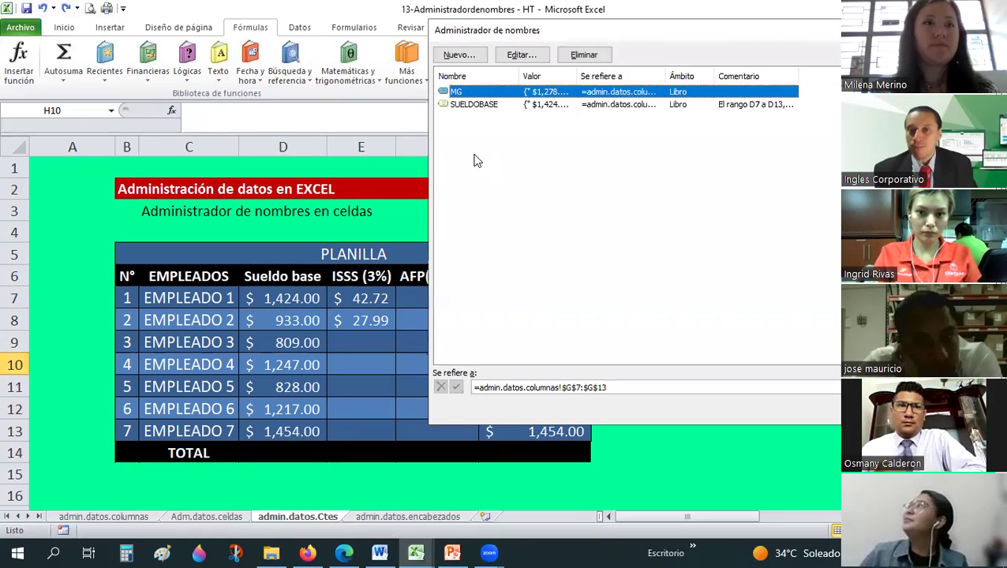
left_click(577, 283)
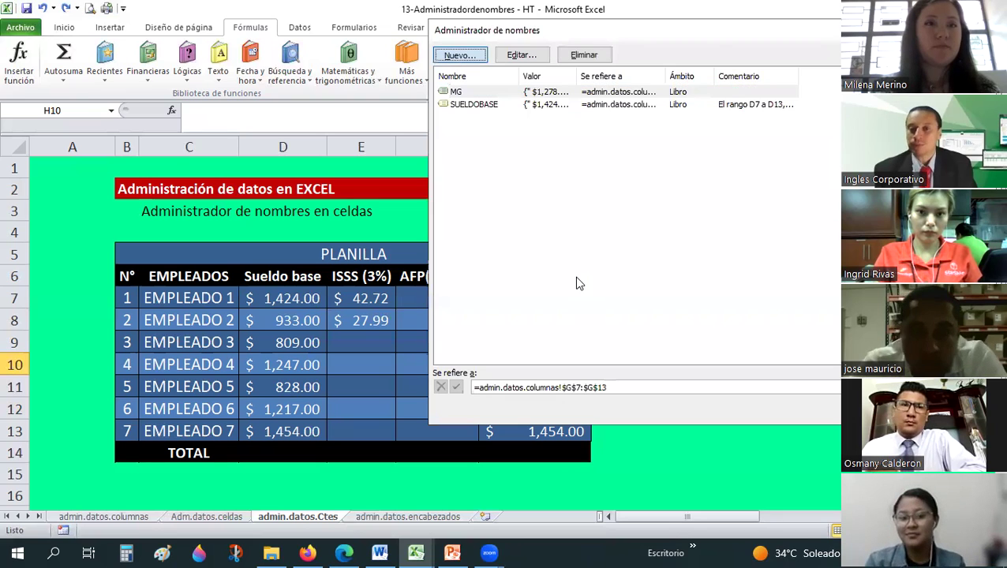
key("Return")
type("I")
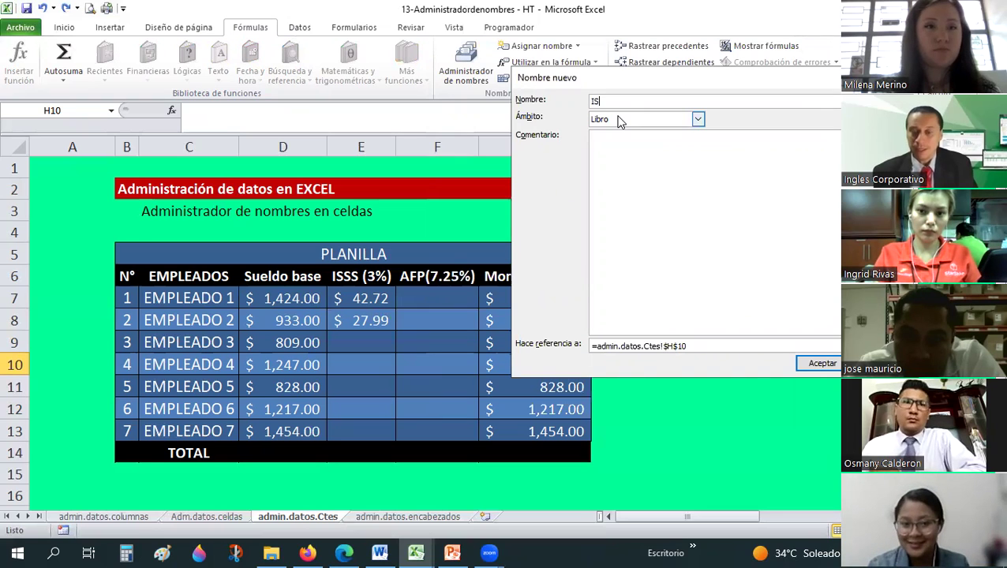
type("SS")
left_click(607, 154)
type("Este a")
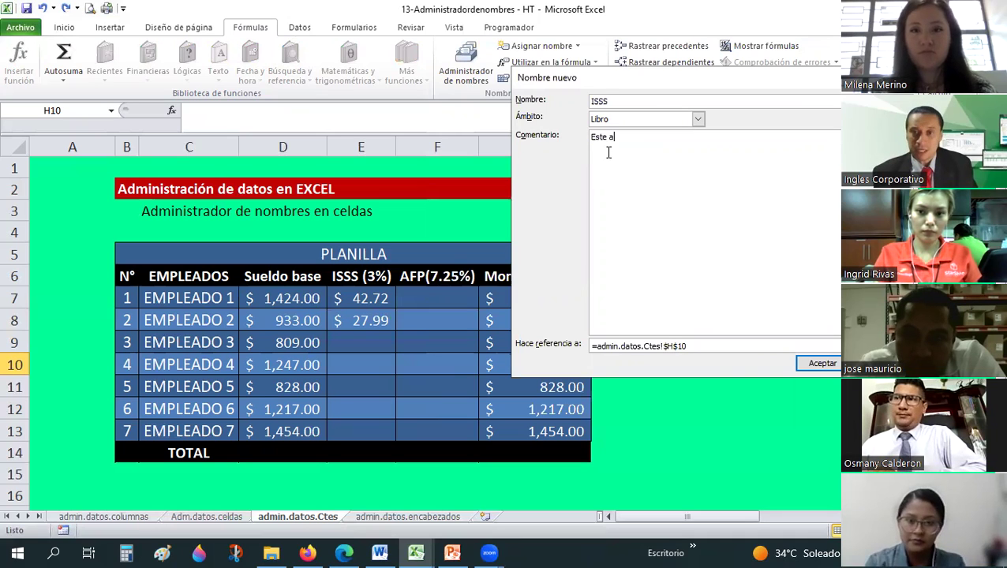
type("dministrador de no")
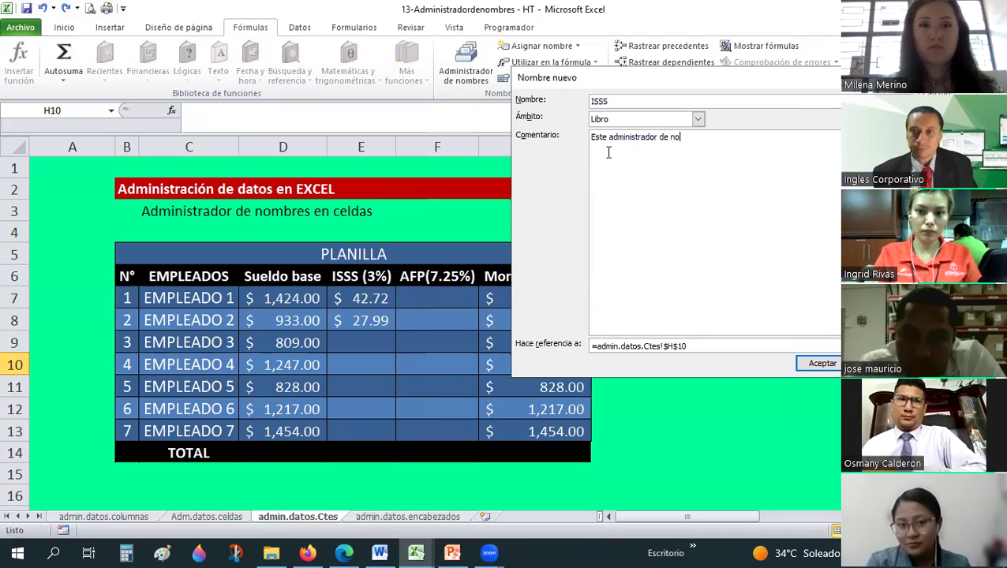
type("mbre hace referencia al valor")
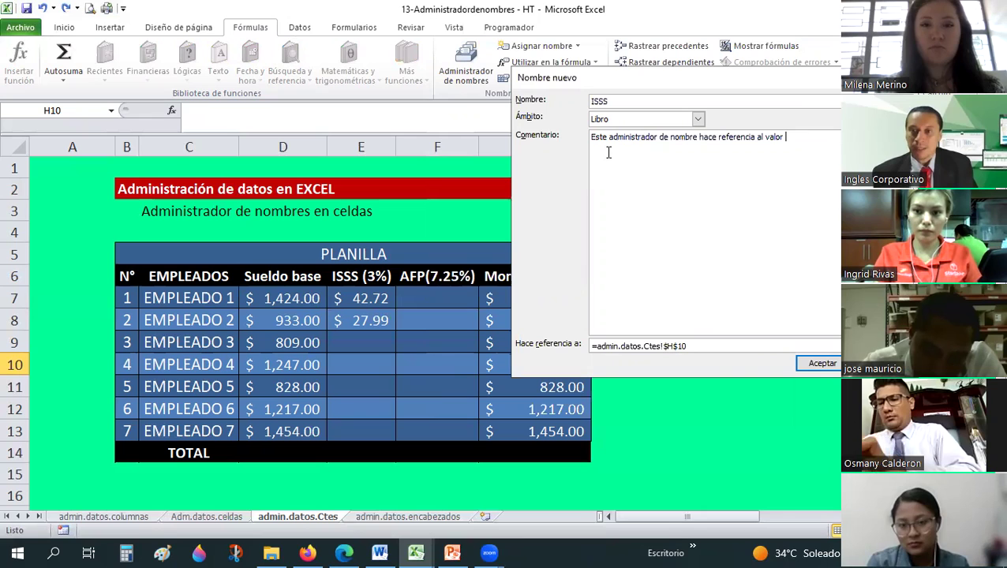
type(" asa del IS al")
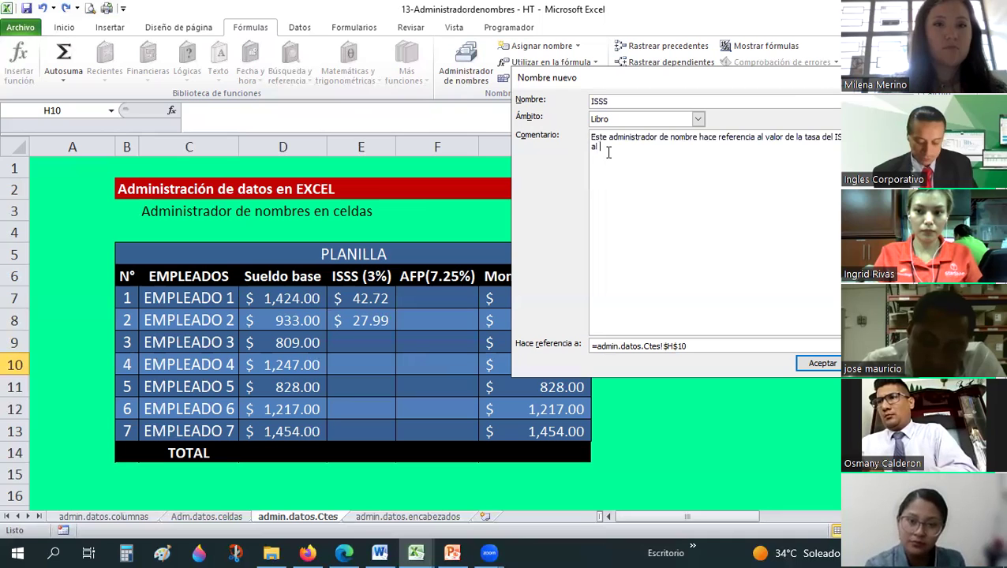
type("3%")
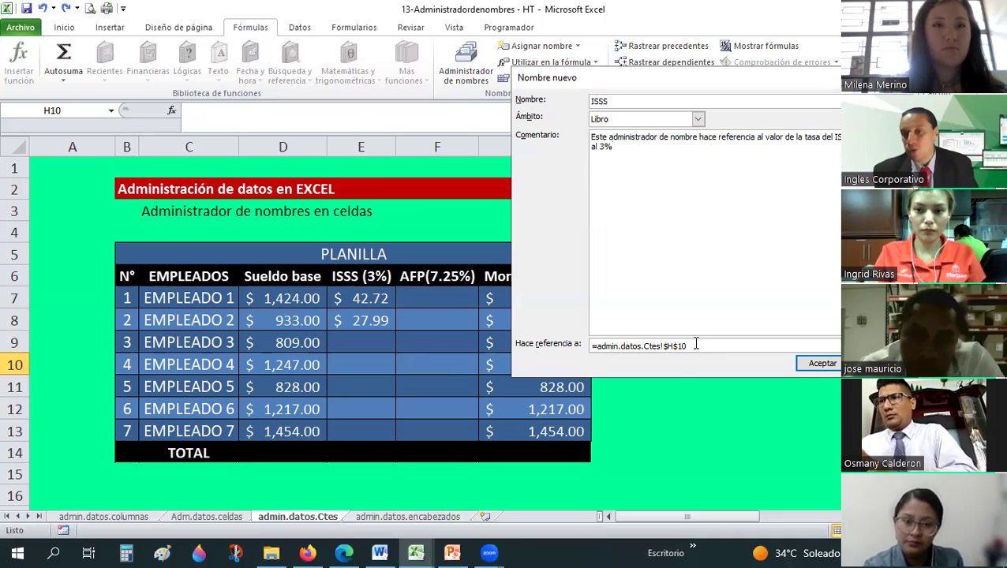
left_click_drag(688, 346, 591, 333)
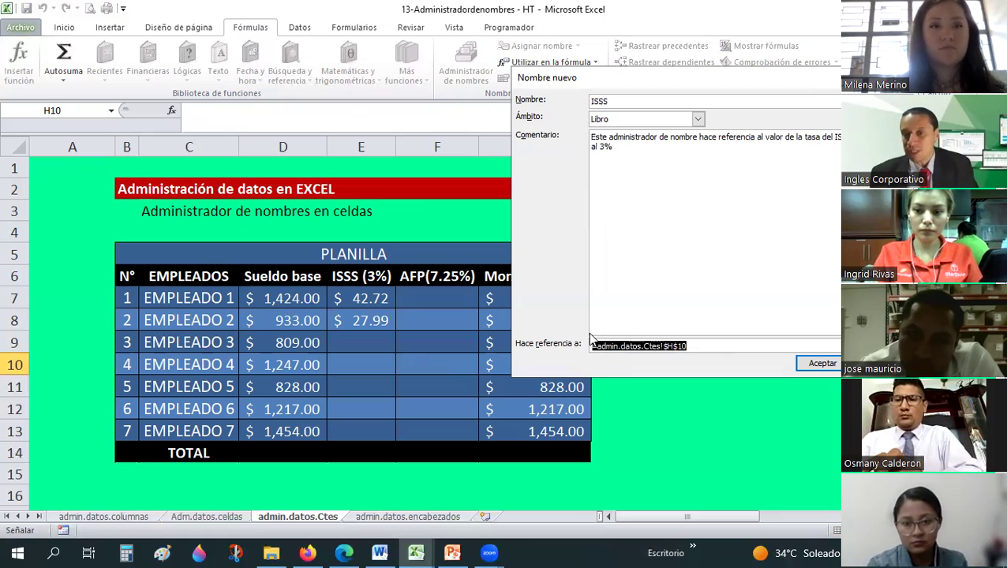
type("=")
type("0.003")
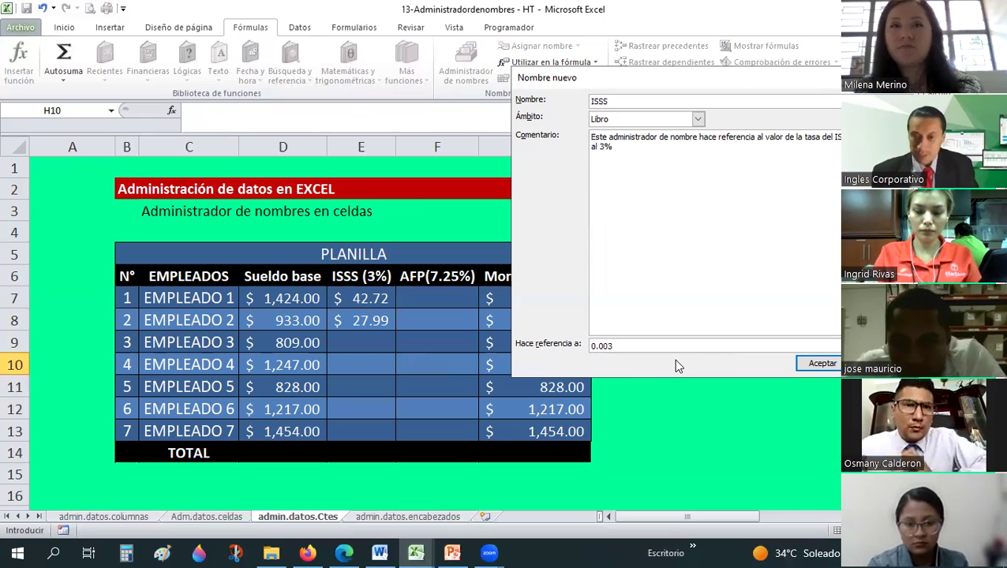
key("BackSpace")
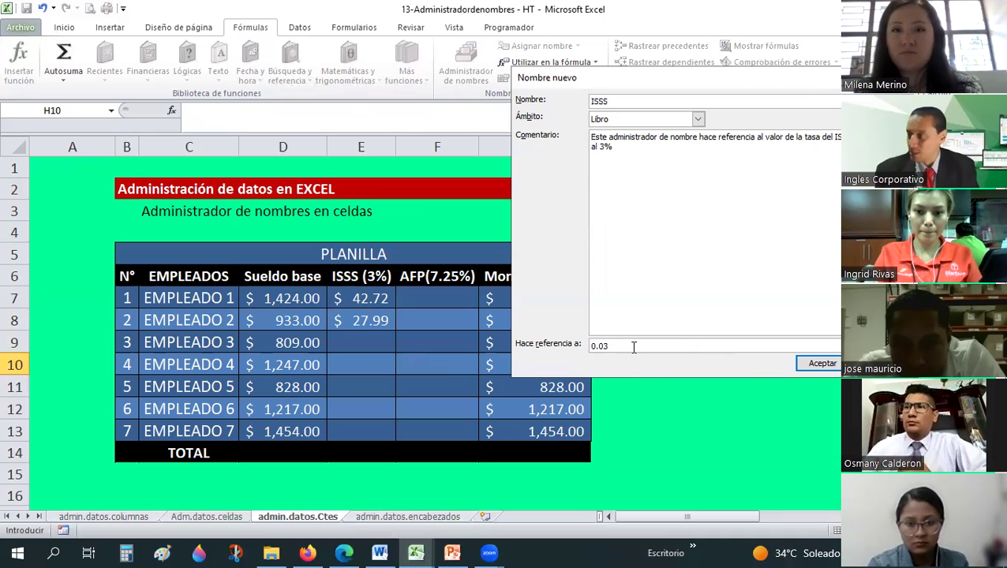
left_click(815, 364)
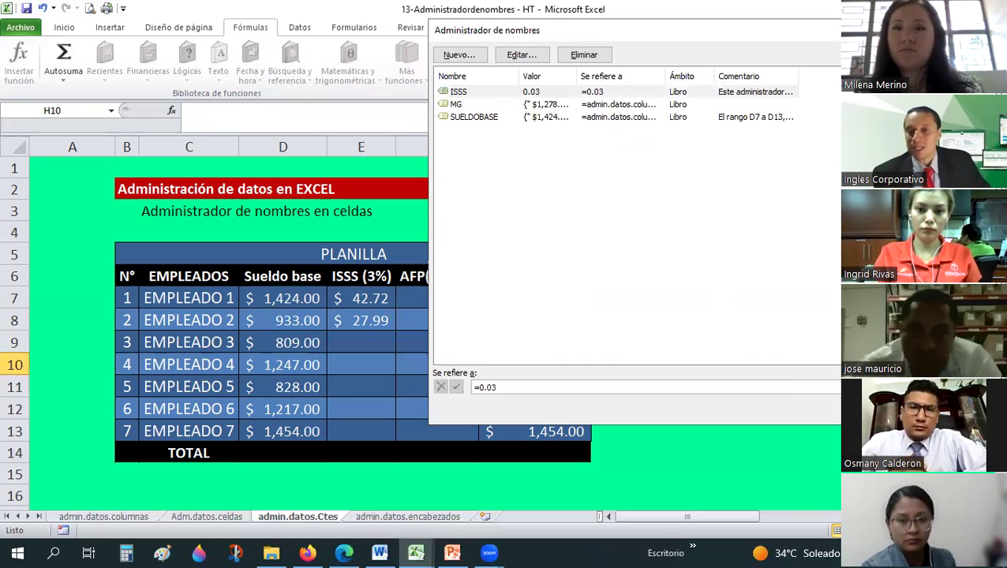
key("Escape")
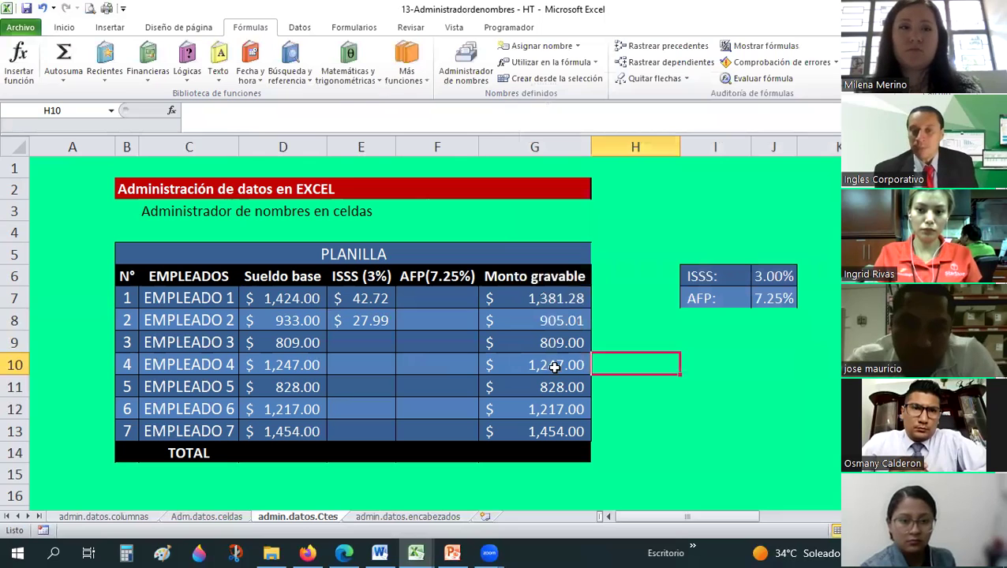
Clear the old ISSS amounts in E7:E8 and enter a test value +3/100 in K10.
left_click_drag(354, 299, 354, 321)
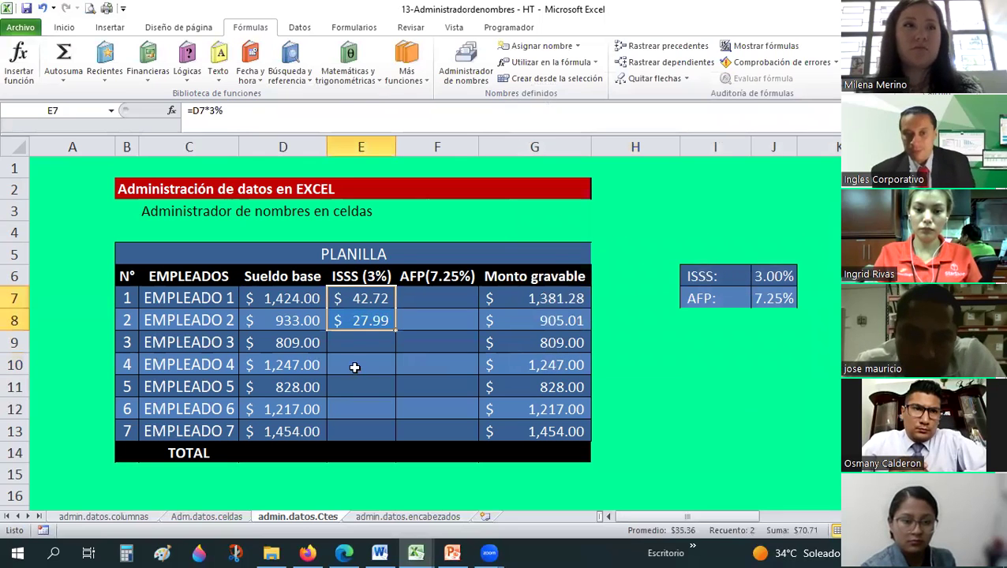
key("ctrl+z")
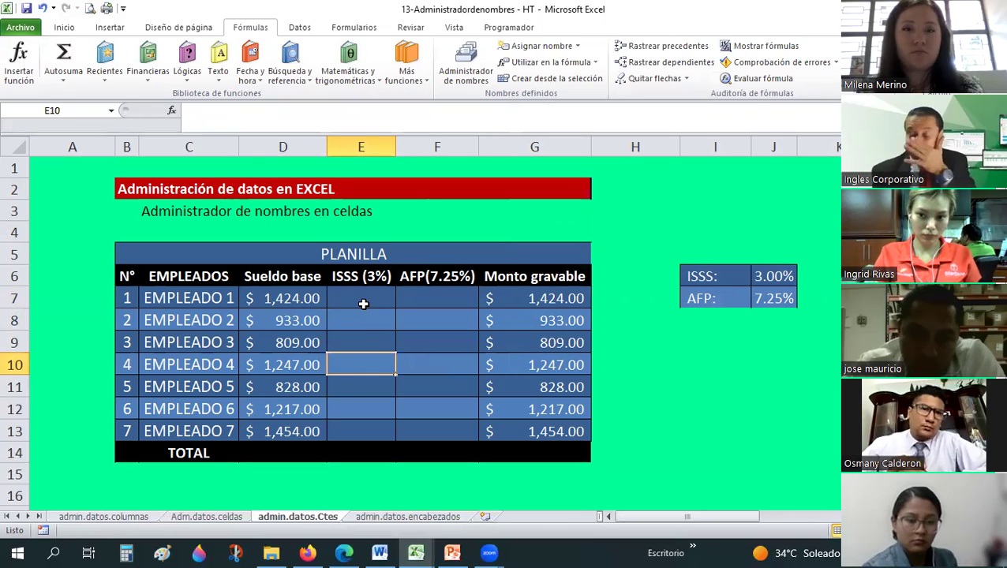
left_click(803, 357)
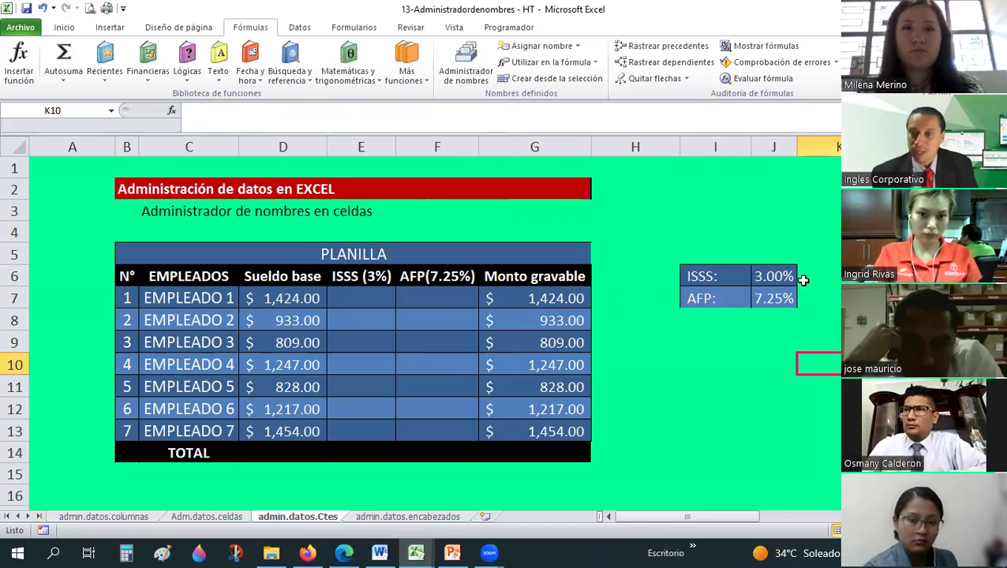
type("+")
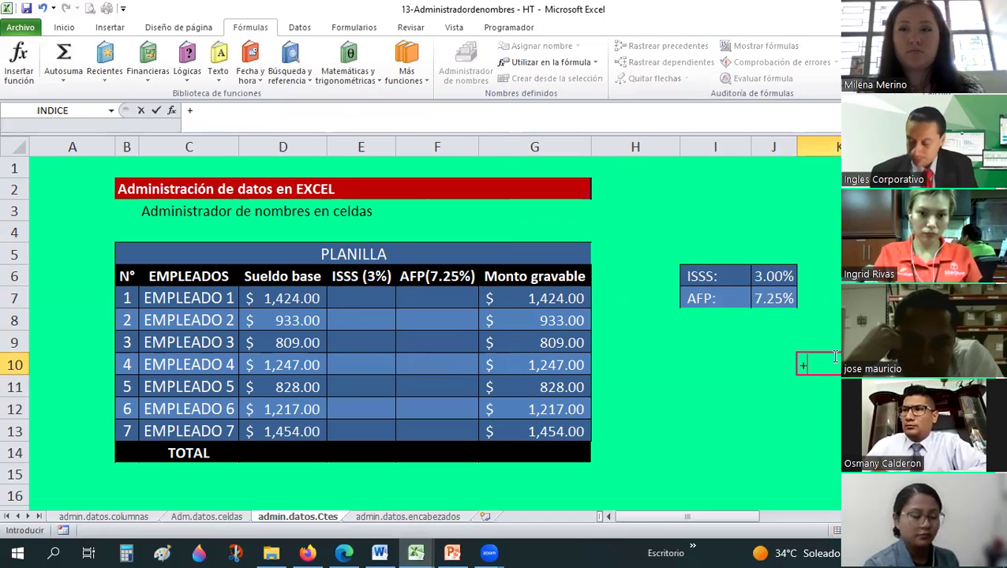
type("3/100")
key("Return")
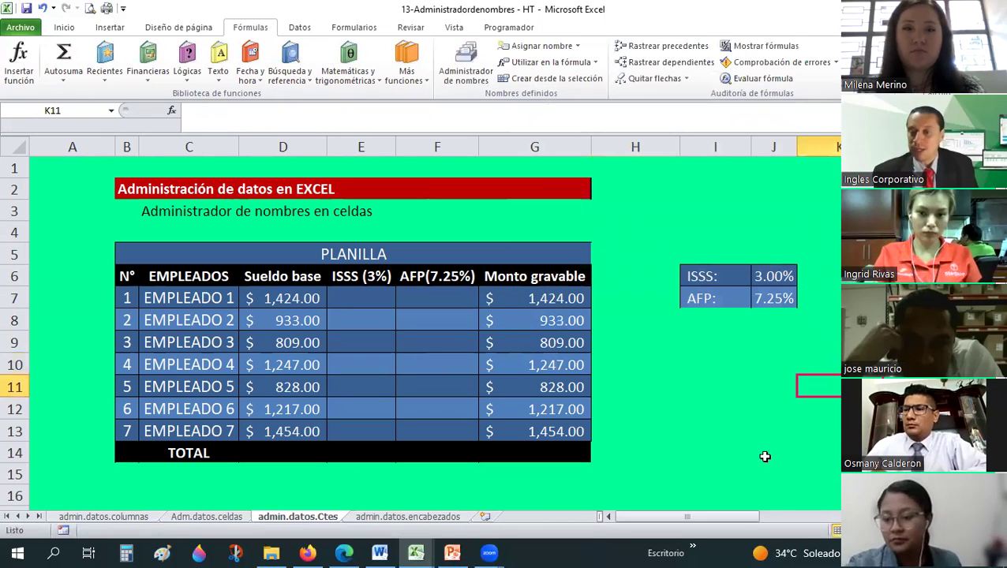
key("Up")
Enter =D7*ISSS in E7, giving employee 1 an ISSS of 42.72.
left_click(364, 293)
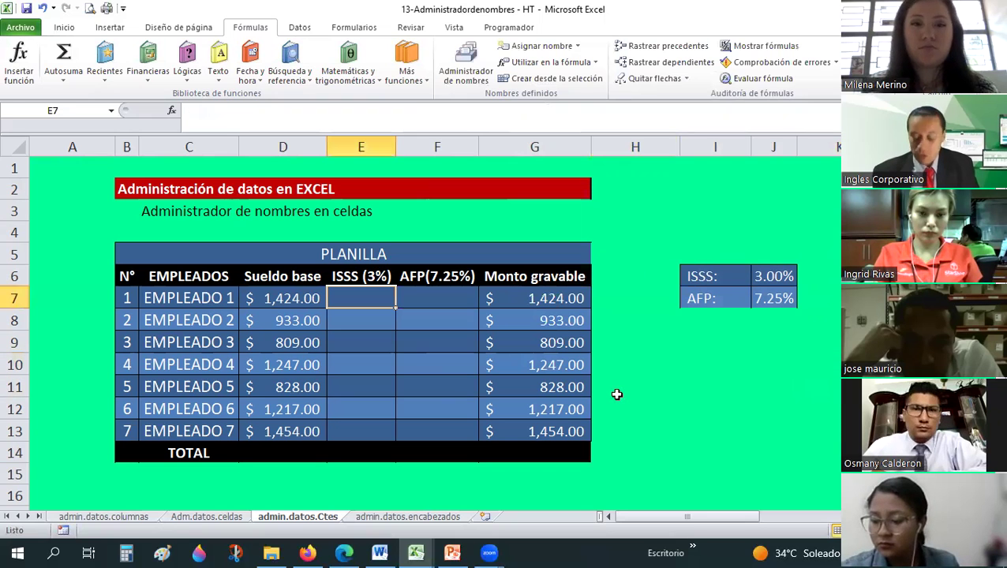
type("=")
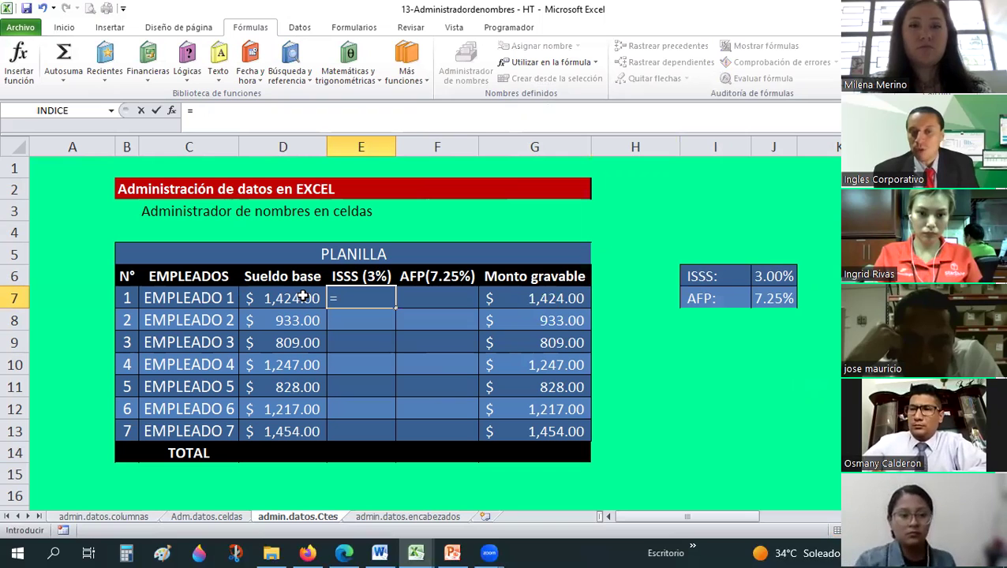
left_click(302, 296)
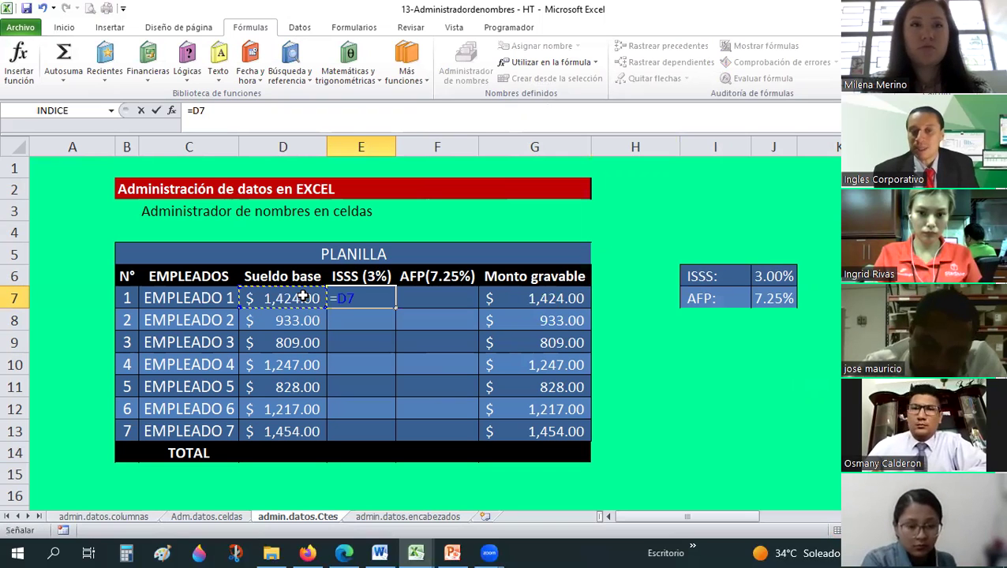
type("*")
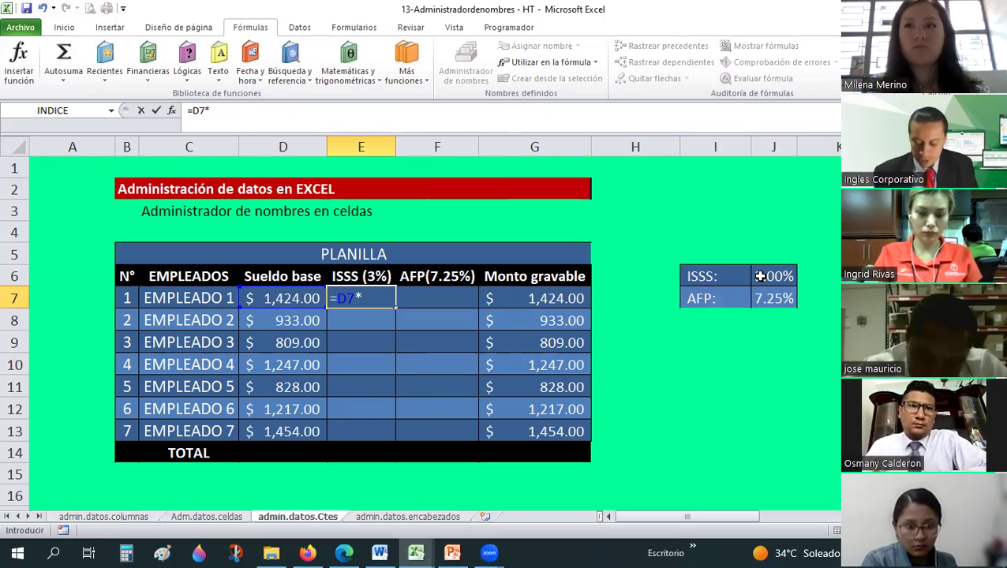
type("ISSS")
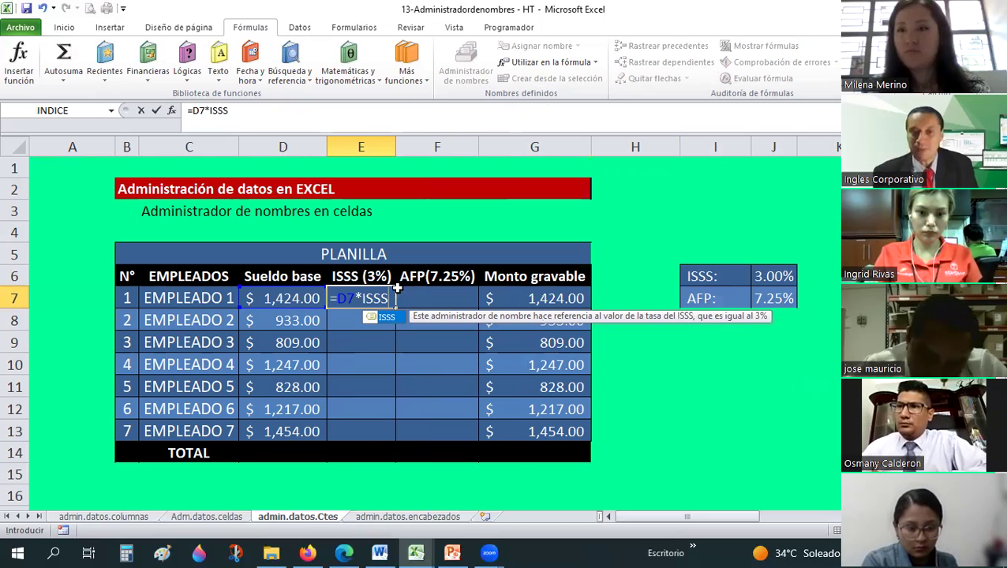
key("Return")
key("Up")
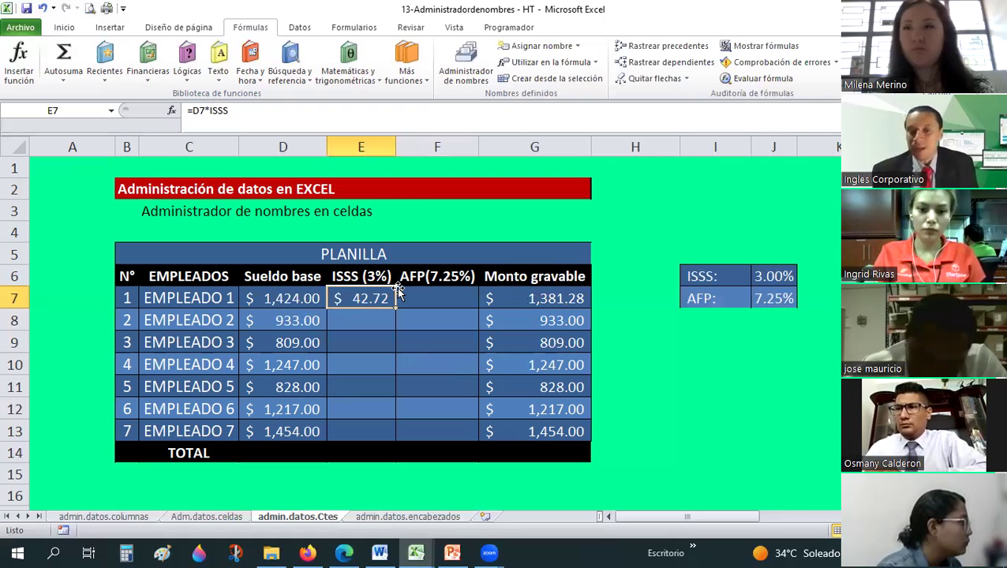
Paste the E7 ISSS formula into E8:E10, giving 27.99, 24.27 and 37.41.
key("ctrl+c")
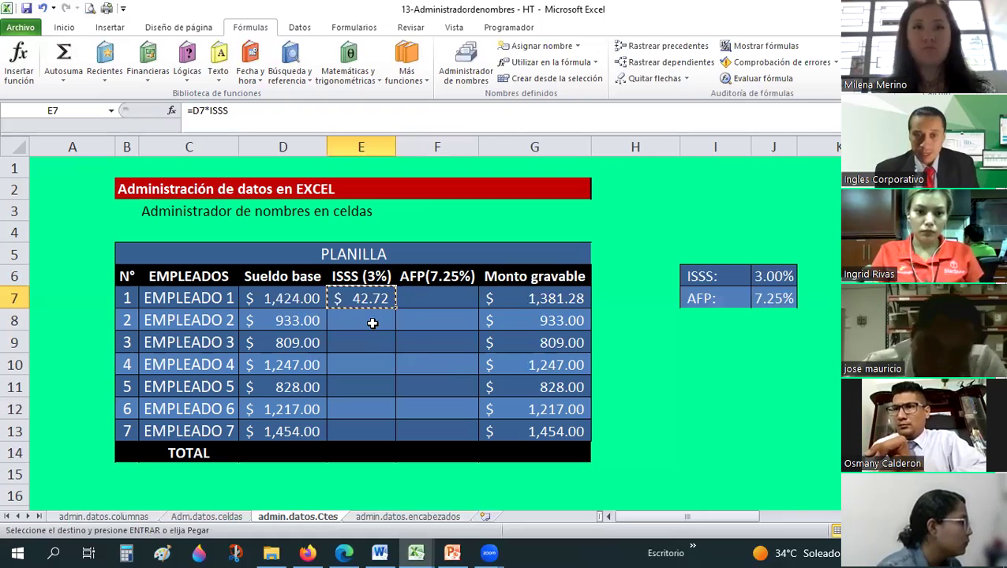
left_click(372, 322)
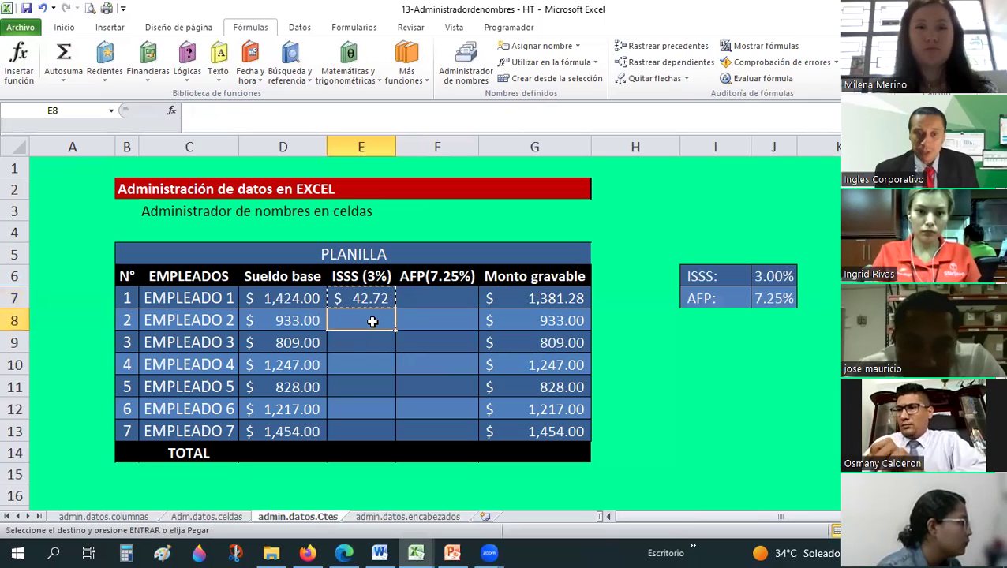
left_click_drag(359, 356, 362, 363)
right_click(361, 356)
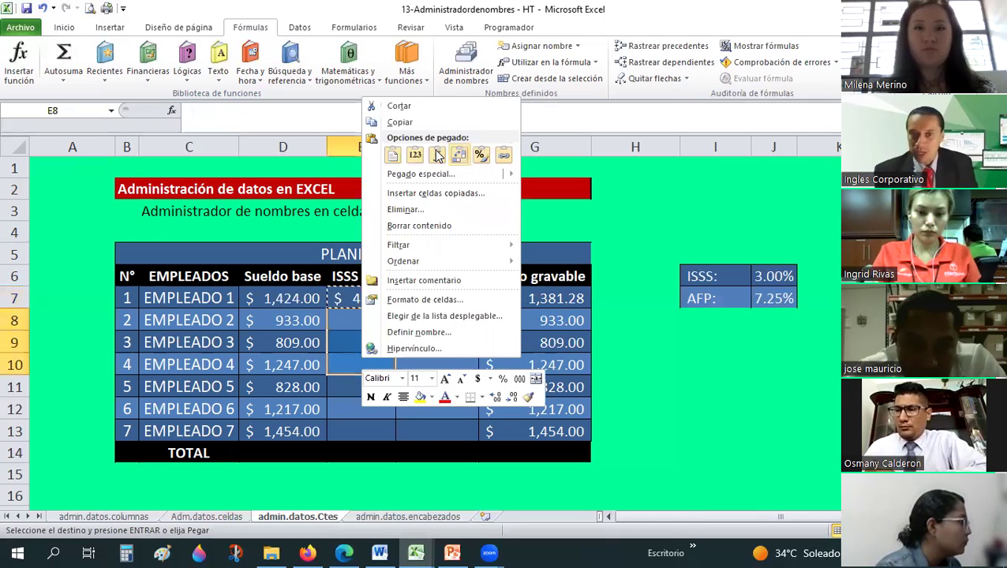
left_click(392, 155)
left_click(360, 298)
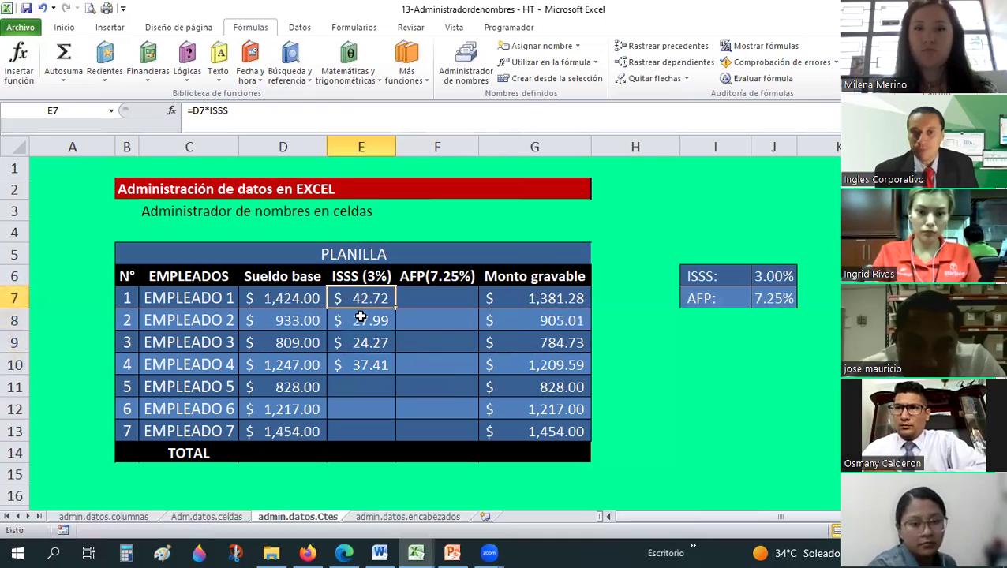
left_click(360, 343)
left_click(359, 365)
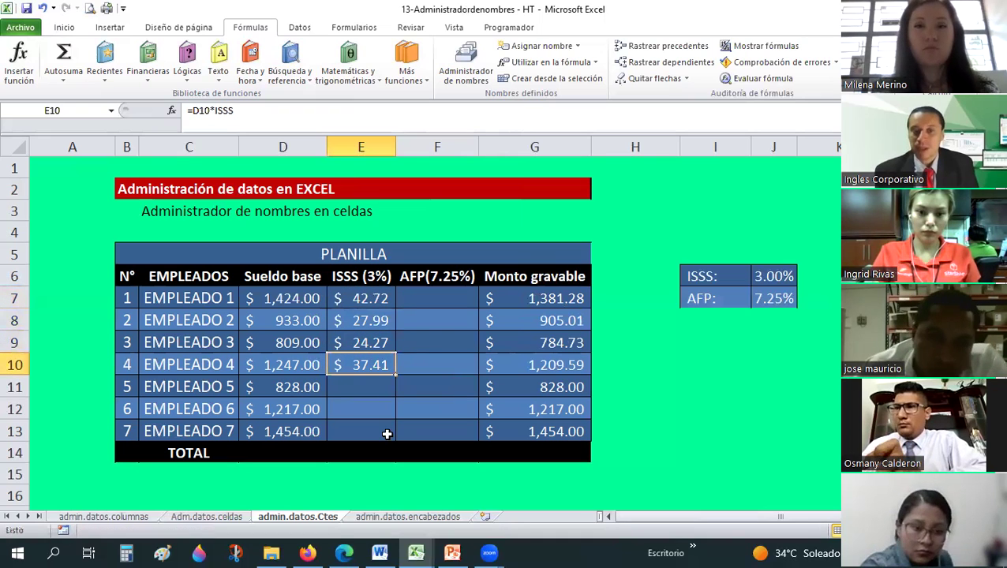
left_click(383, 389)
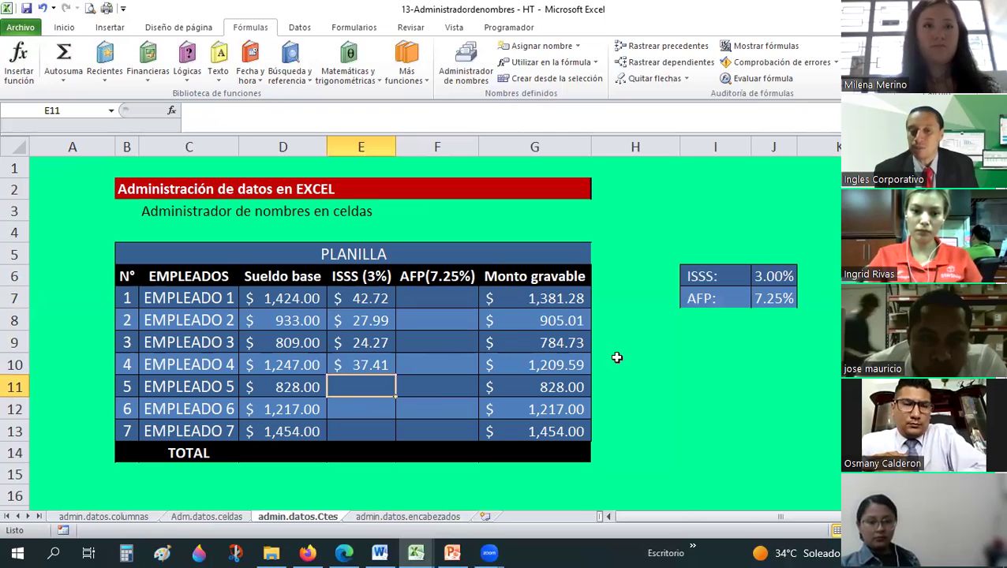
Define the name ISSS2 referring to the 3.00% rate in cell J6.
left_click(466, 66)
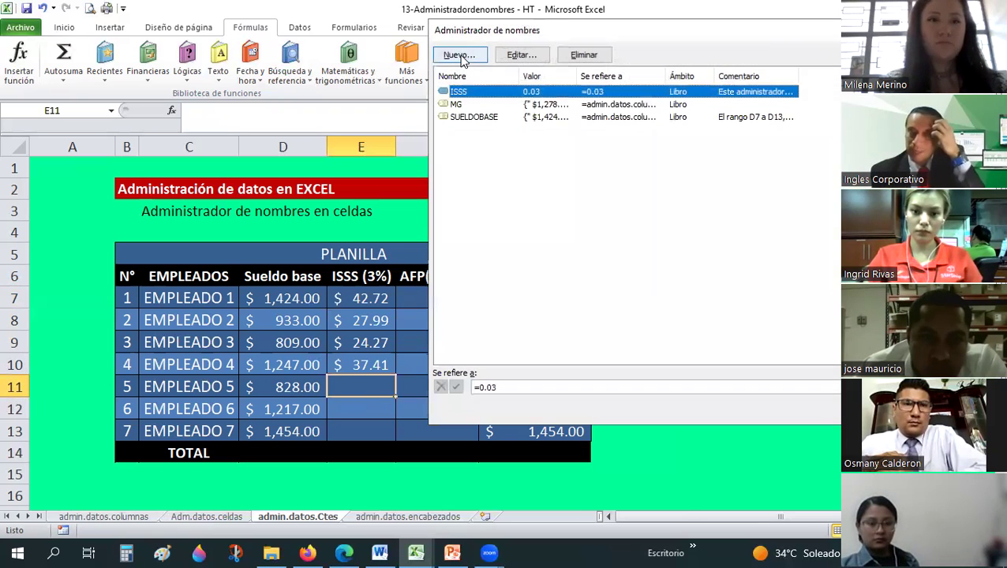
left_click(460, 56)
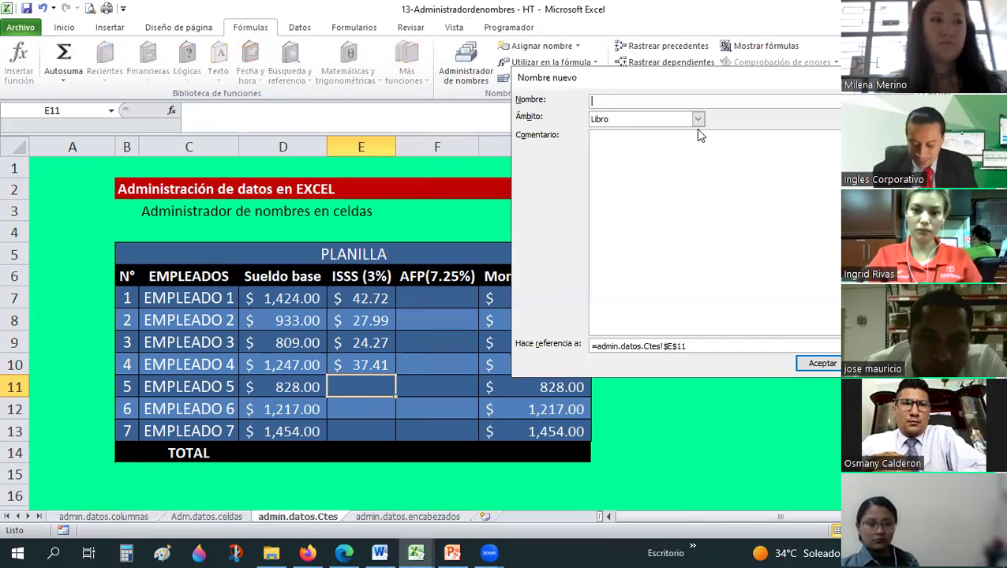
type("ISSS")
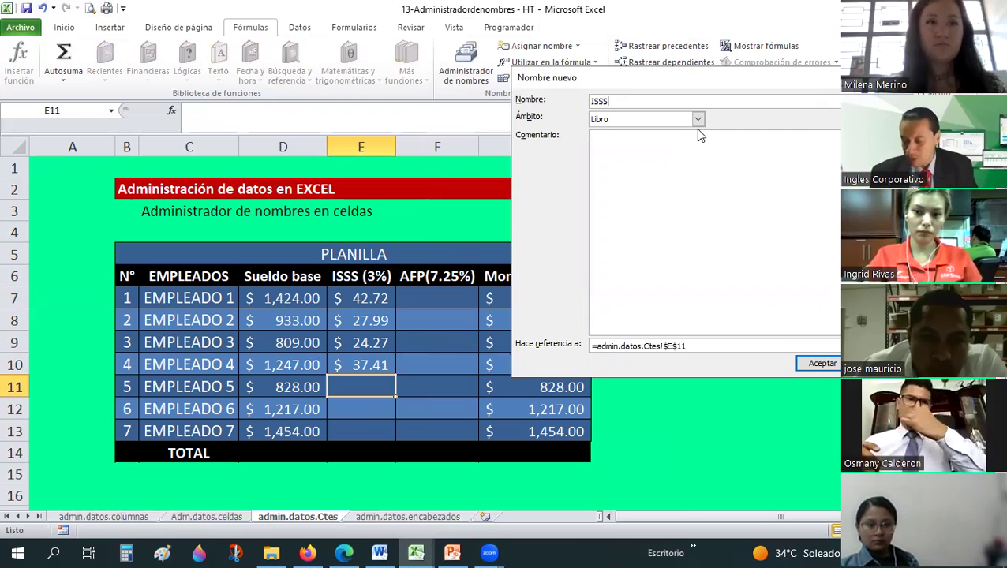
type("2")
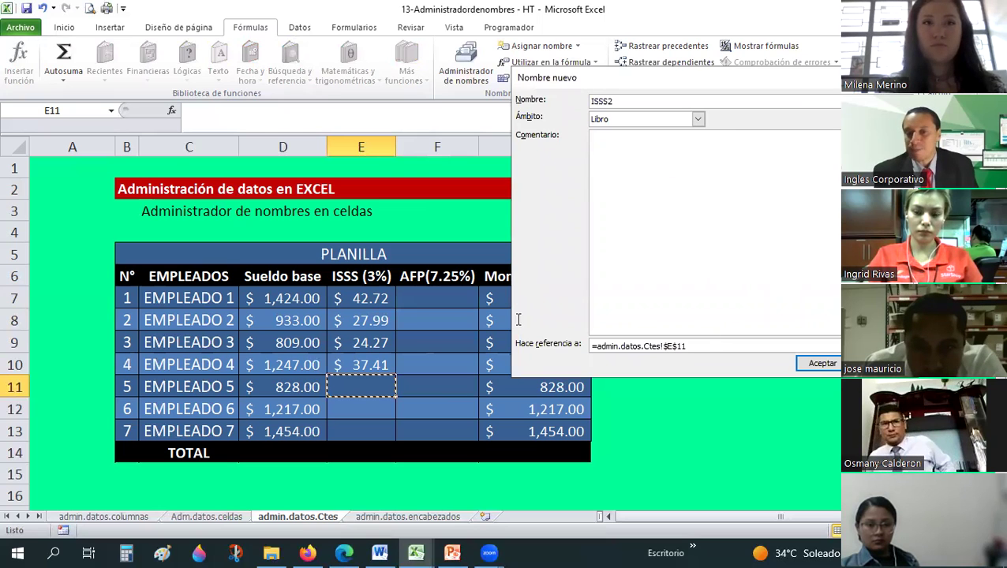
key("Tab")
key("Tab")
key("Tab")
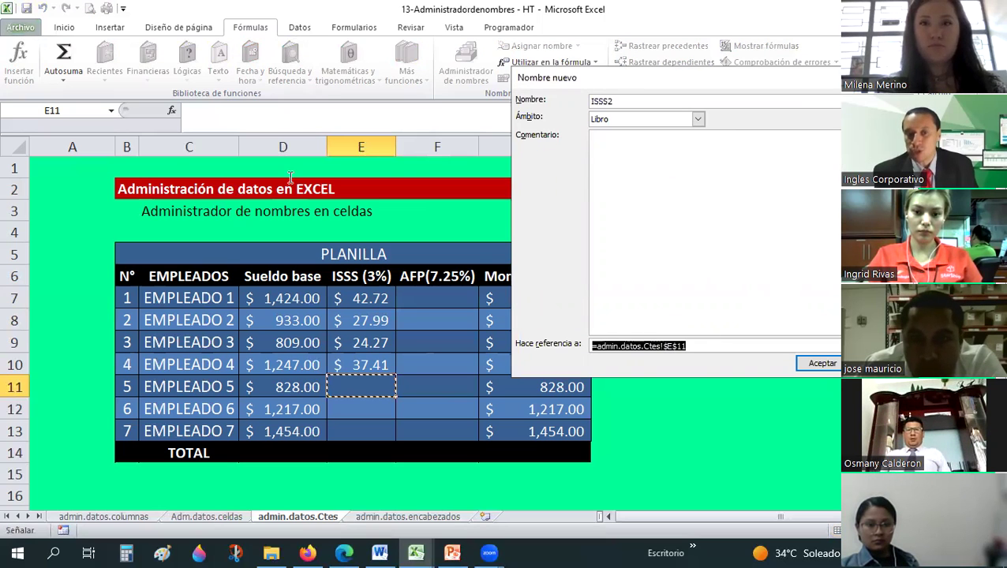
key("BackSpace")
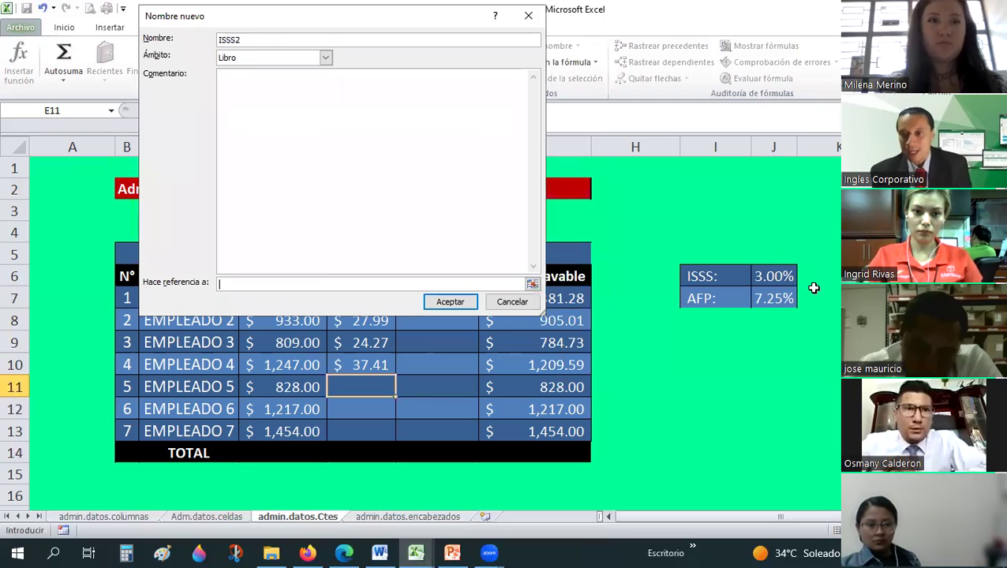
left_click(766, 270)
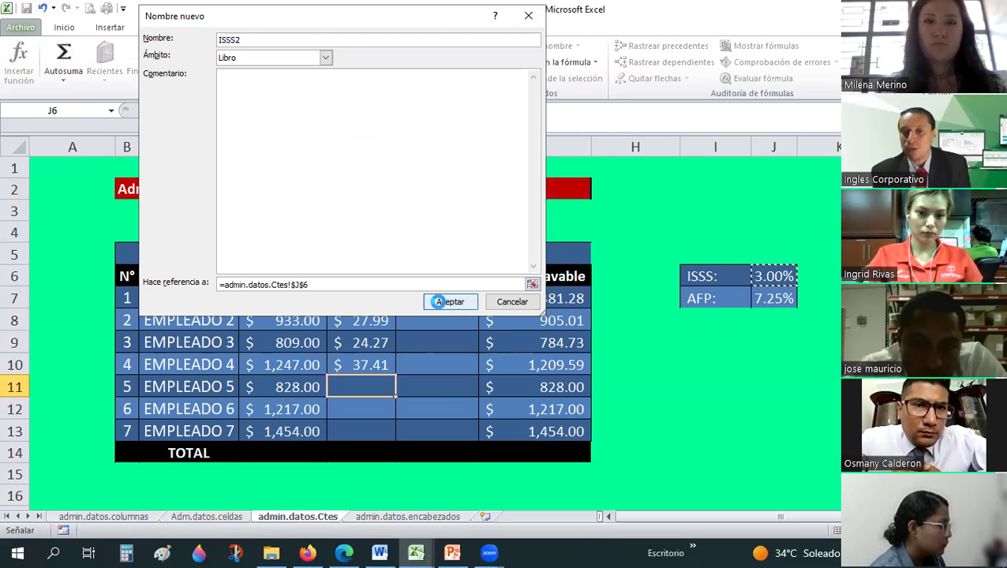
left_click(449, 302)
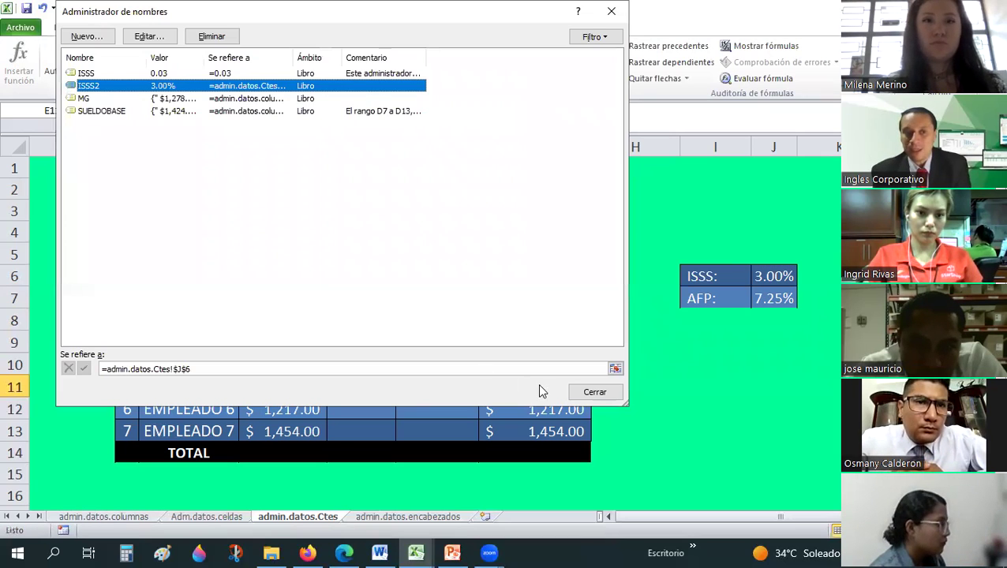
Enter =D11*ISSS2 in E11, giving employee 5 an ISSS of 24.84.
left_click(595, 391)
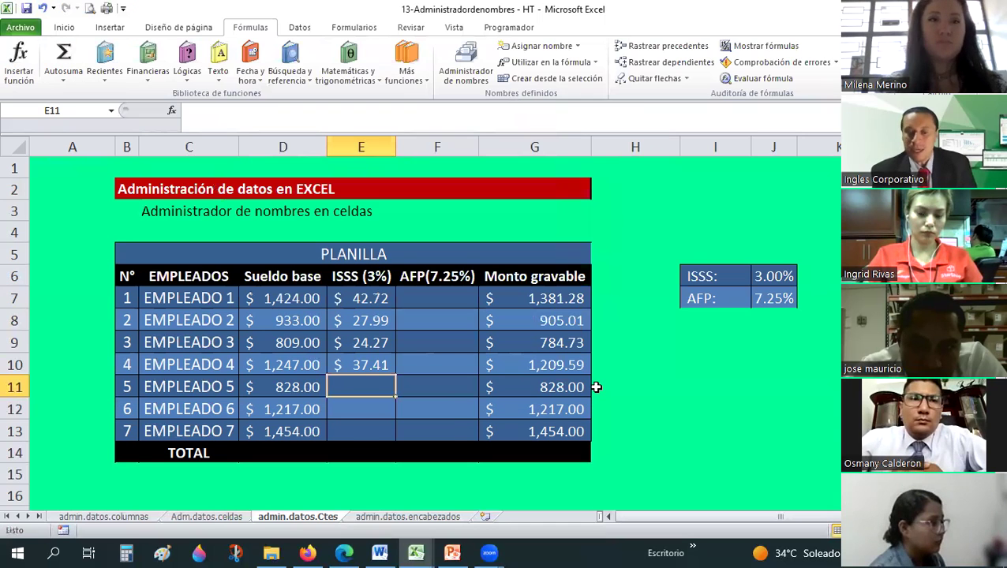
type("=")
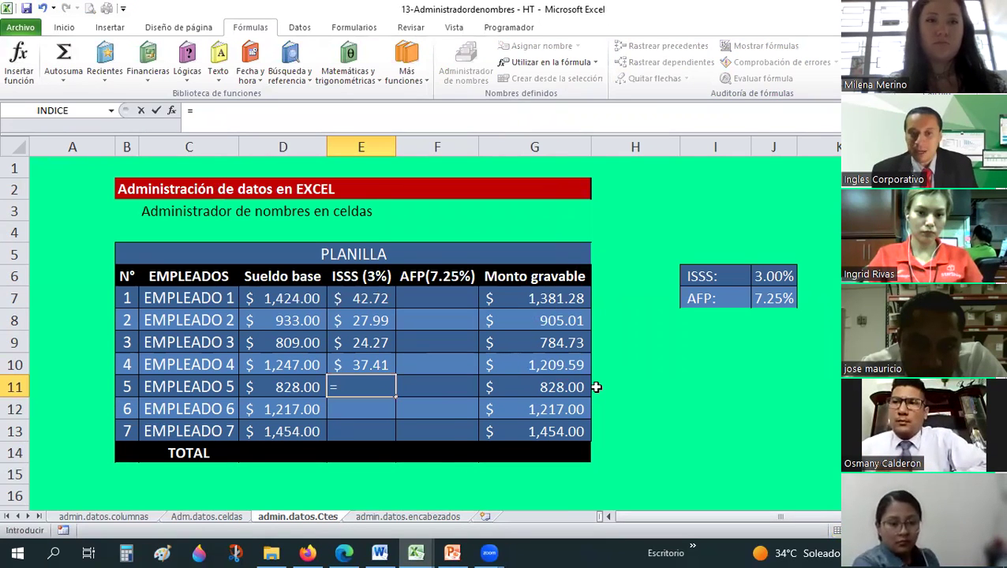
key("Left")
type("*")
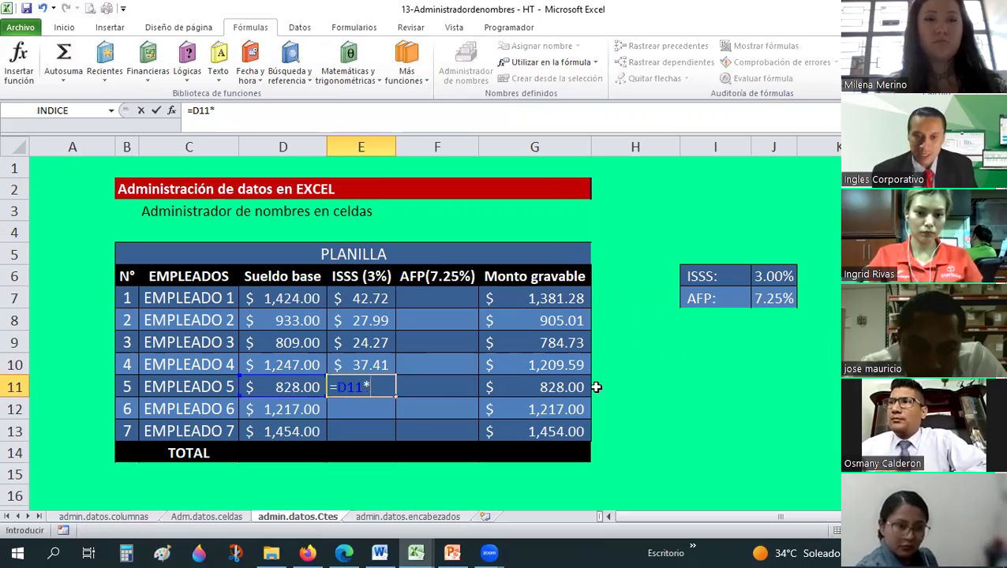
type("ISSS2")
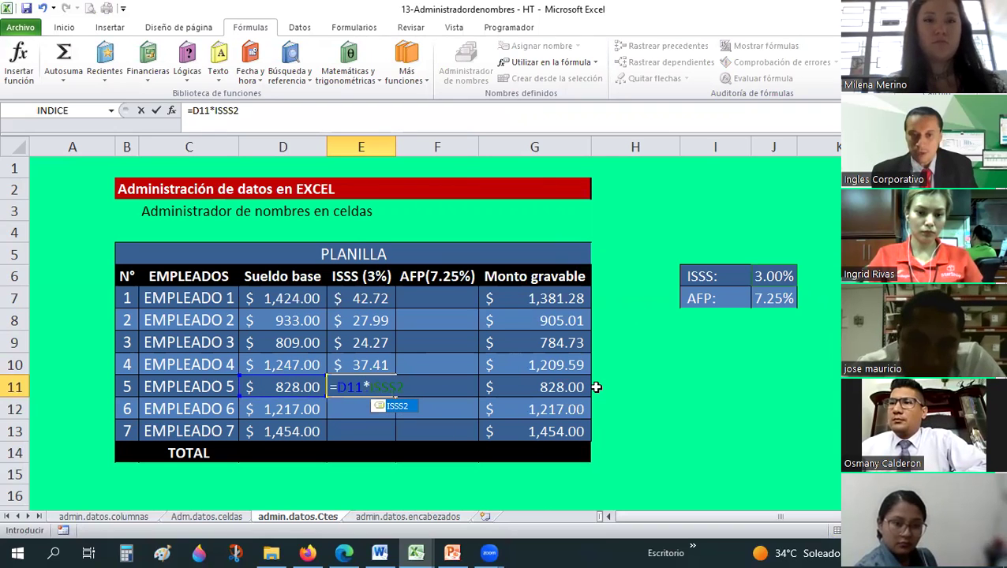
key("Return")
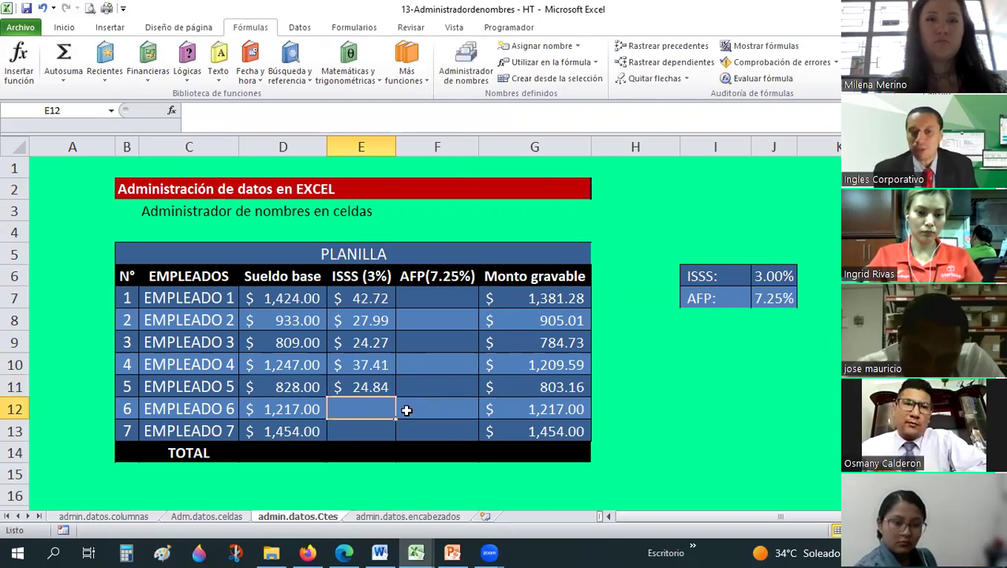
left_click(371, 384)
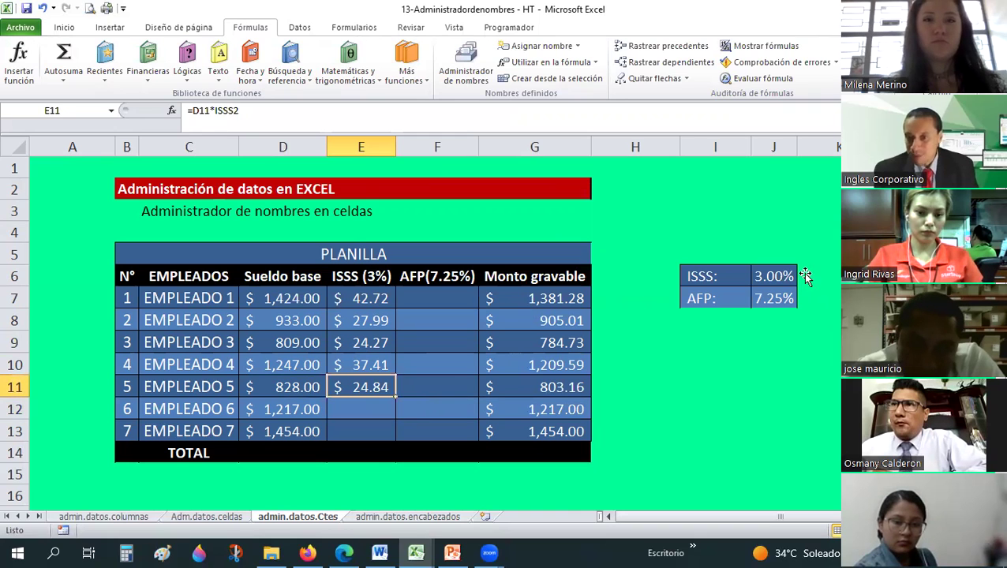
Test the recalculation by changing the J6 rate to 3.5%, then restore it to 3%.
left_click(768, 271)
type("3")
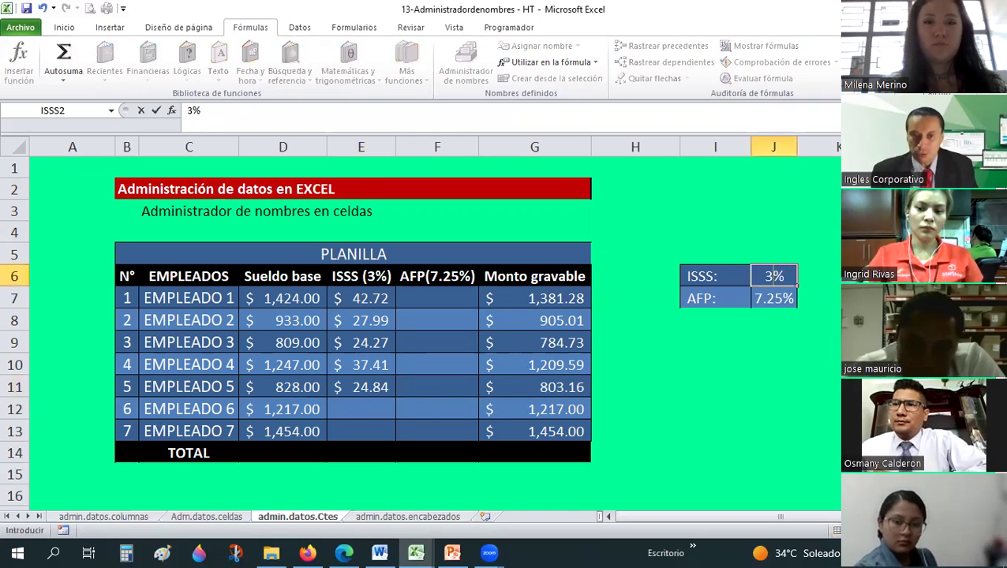
type(".5")
key("Return")
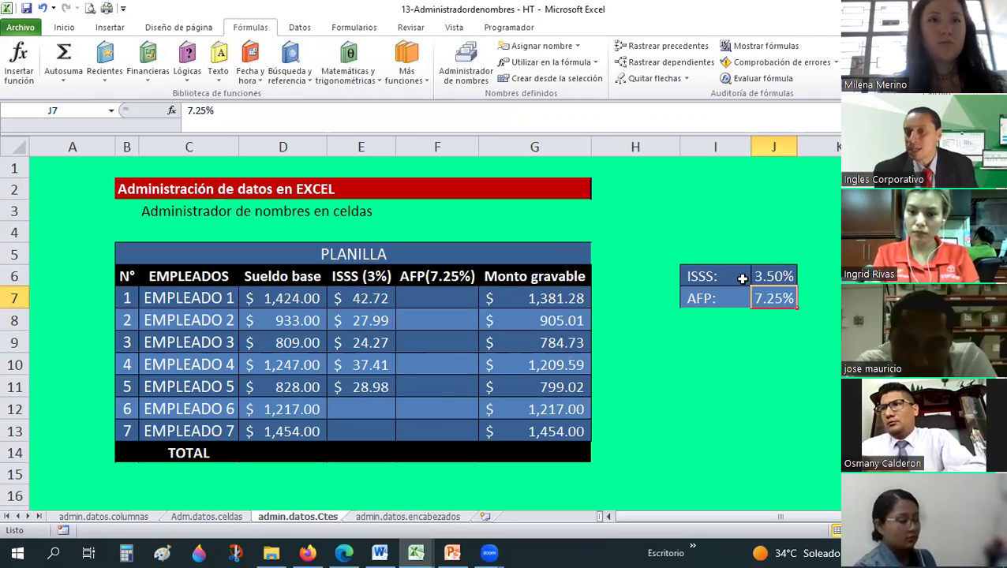
left_click(780, 273)
type("3%")
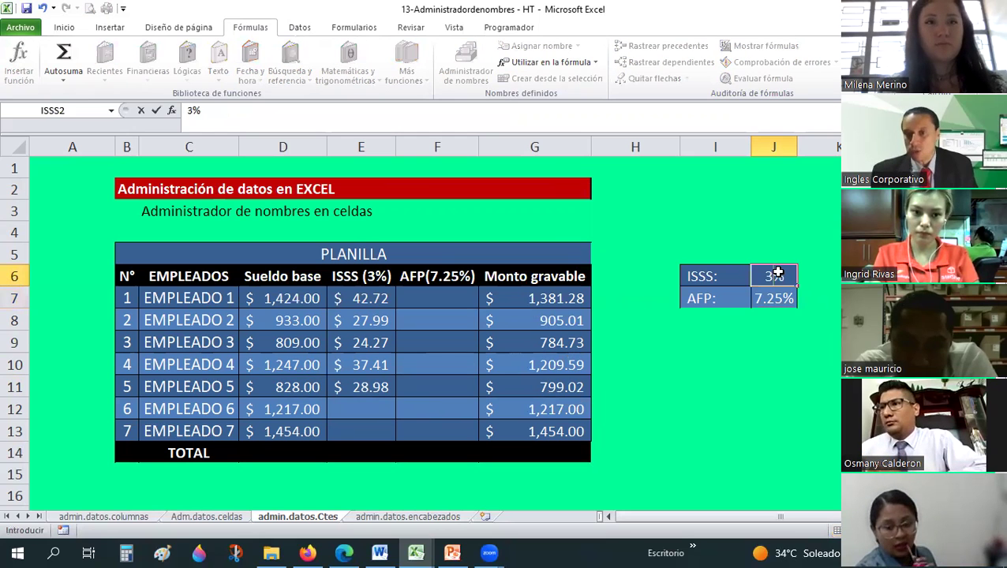
key("Return")
Copy the E11 formula into E12:E13, giving ISSS of 36.51 and 43.62.
left_click(357, 387)
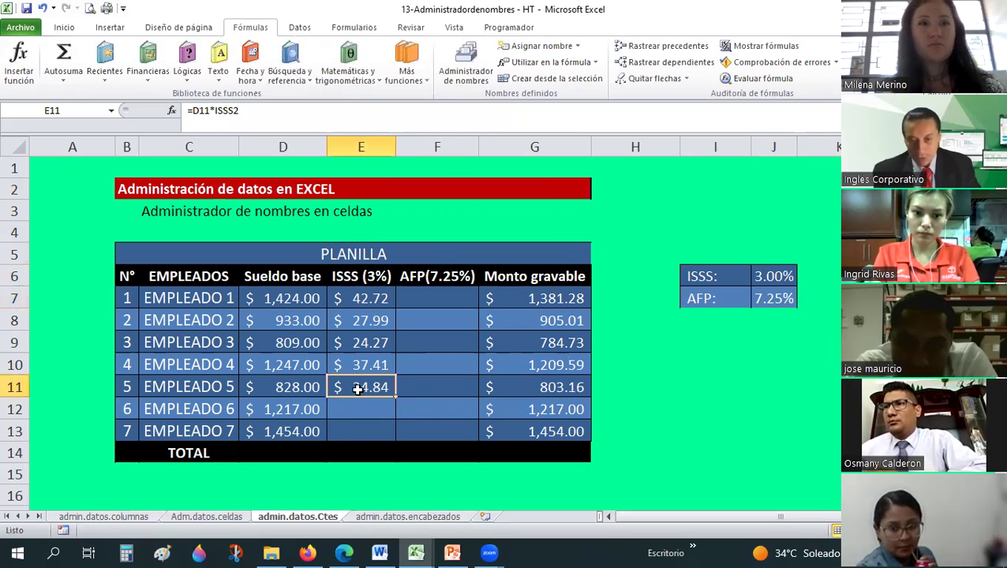
key("ctrl+c")
left_click(354, 410)
left_click(352, 432, "shift")
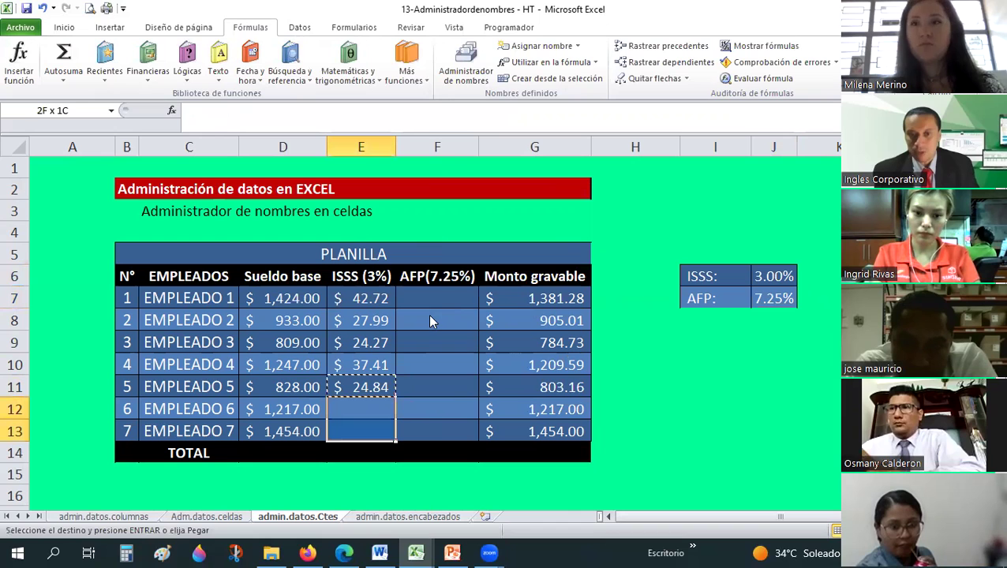
key("shift+F10")
key("Return")
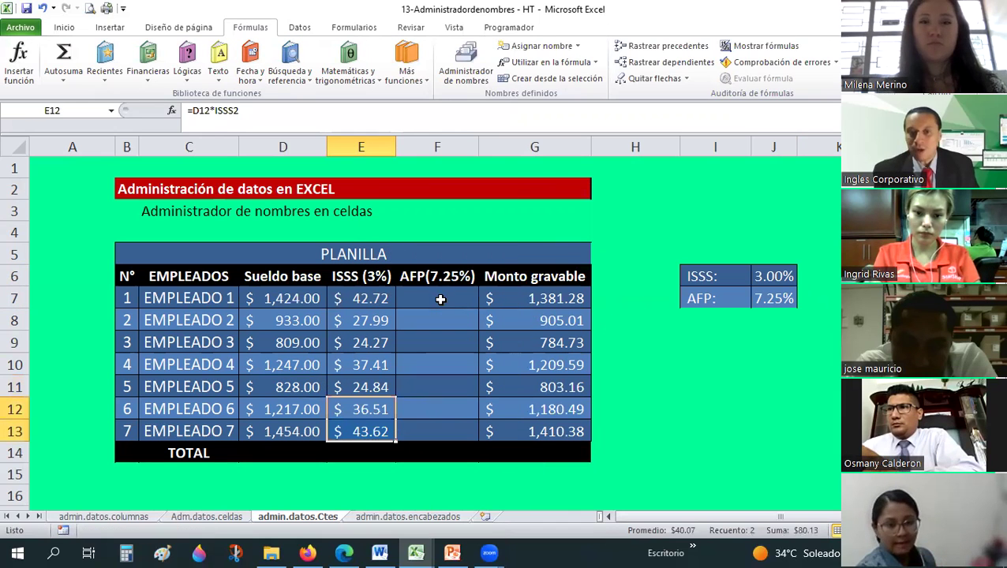
key("Right")
key("Up")
key("Up")
key("Up")
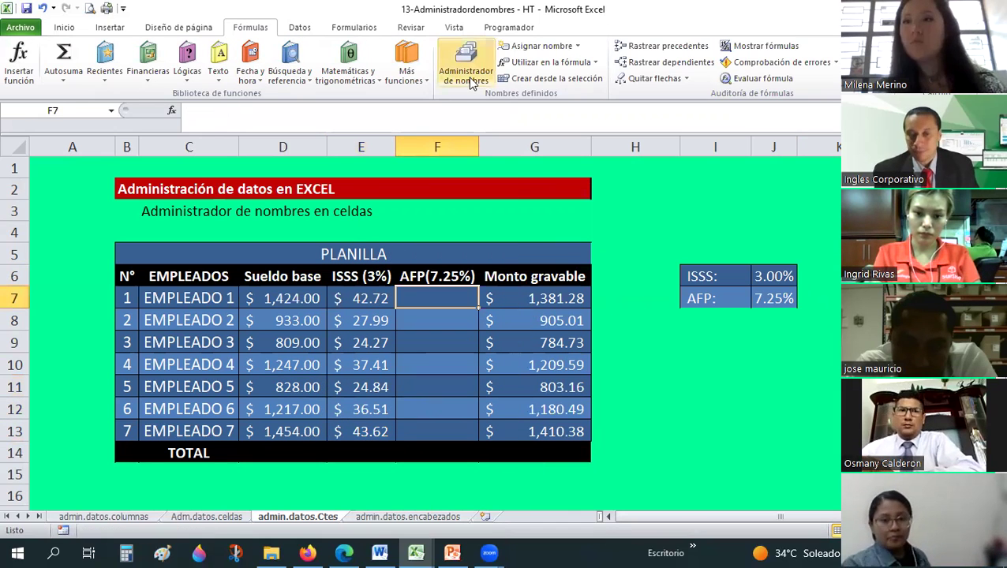
left_click(472, 83)
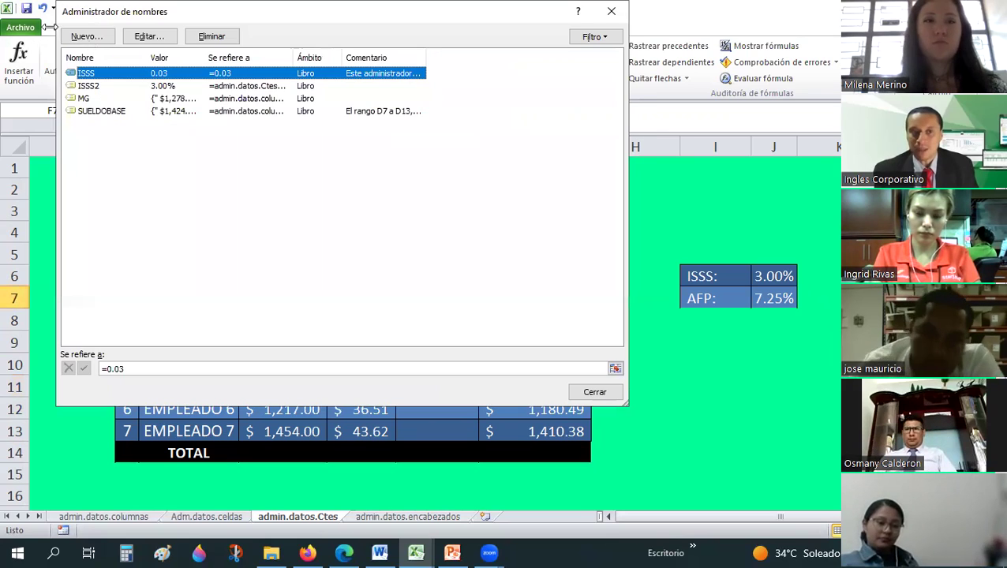
Define the name AFP referring to the 7.25% rate in cell J7.
left_click(87, 37)
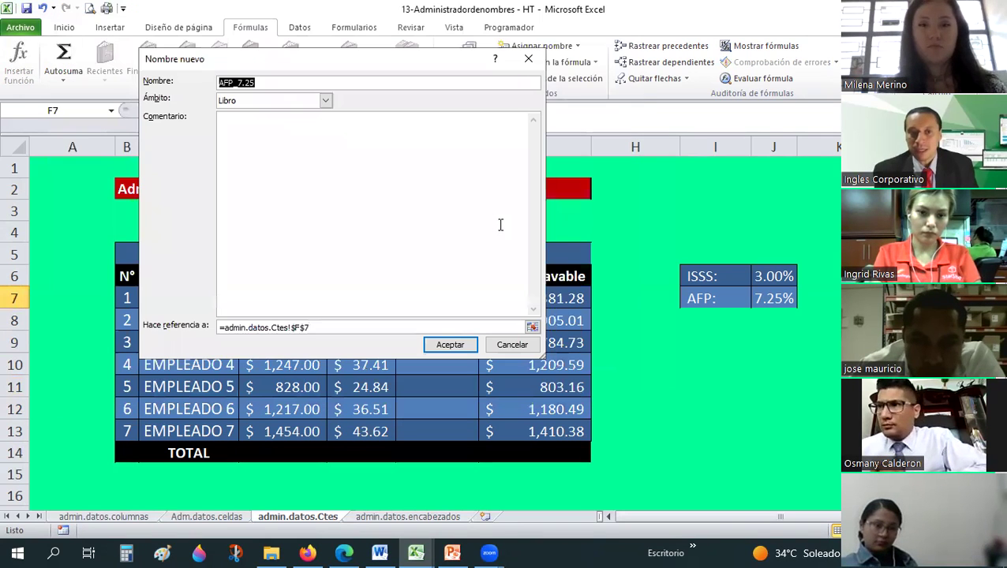
type("AFP")
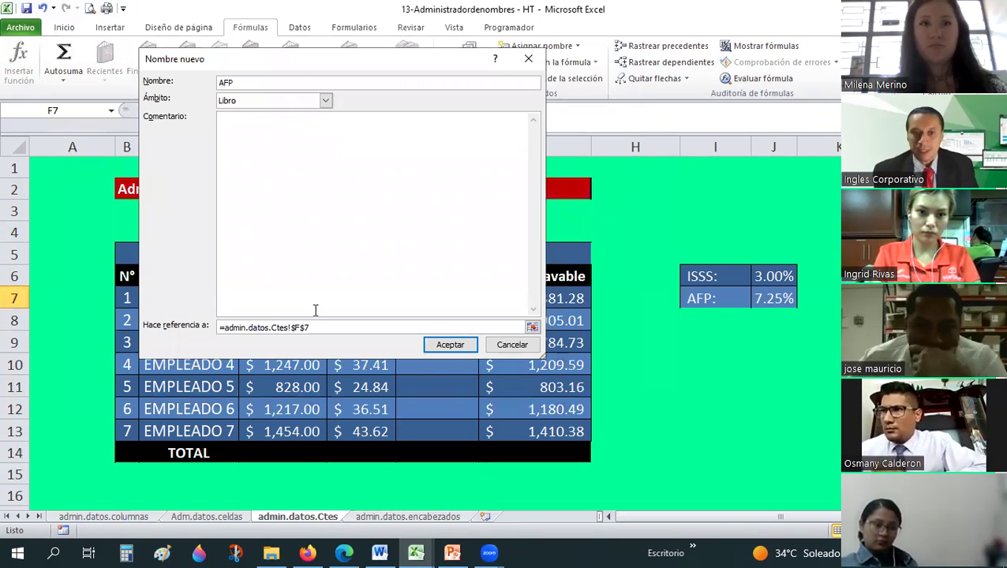
left_click(169, 324)
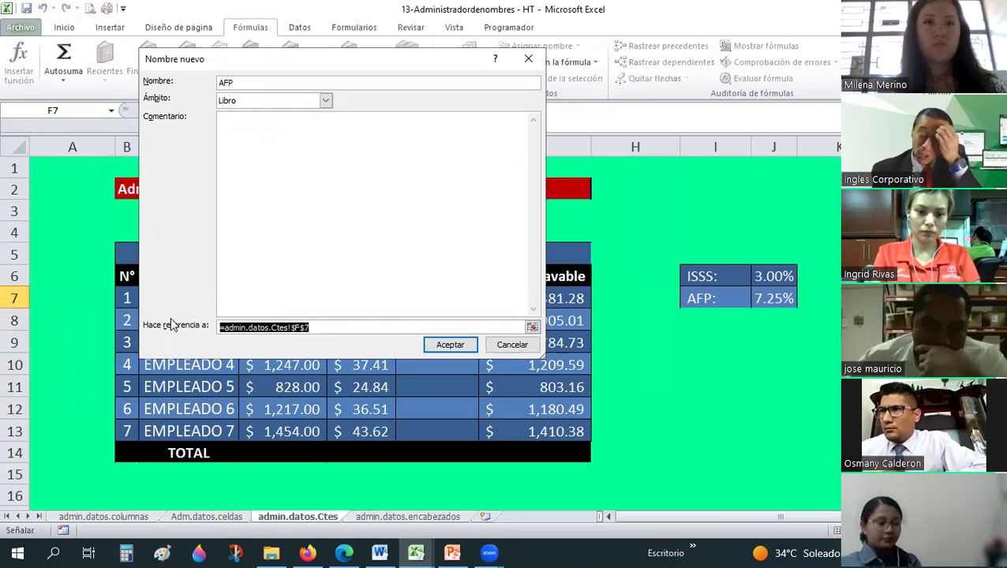
key("Delete")
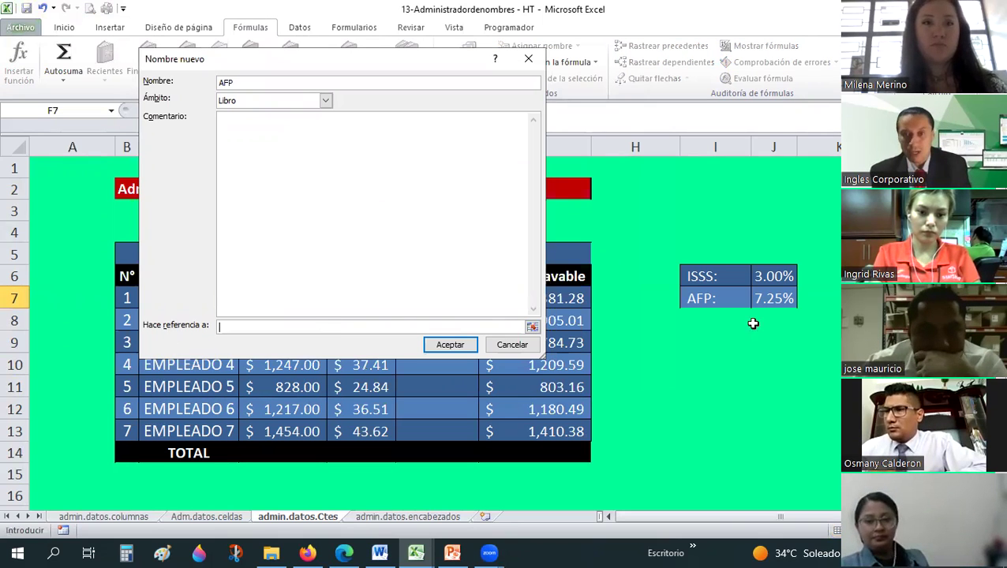
left_click(772, 298)
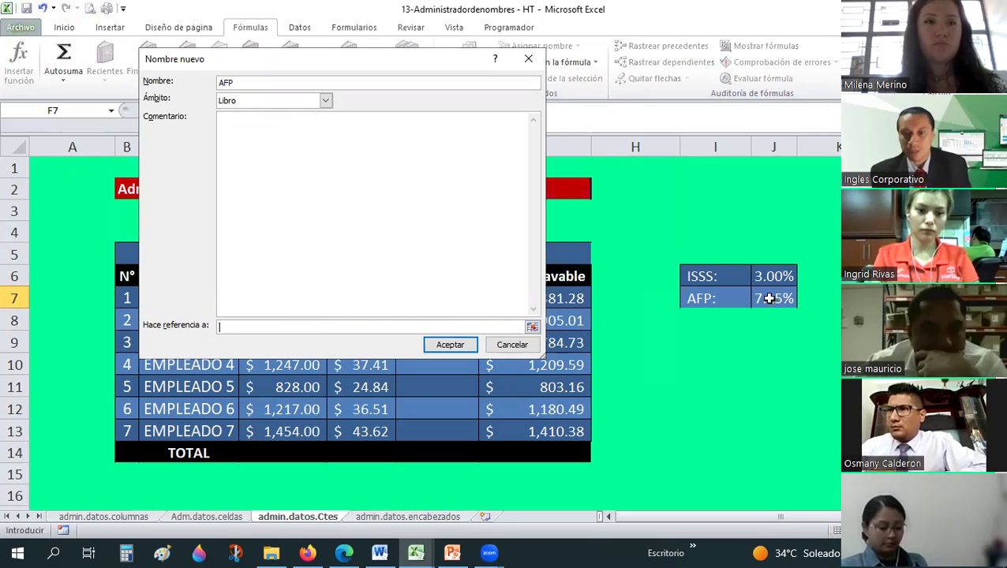
left_click(452, 349)
left_click(597, 392)
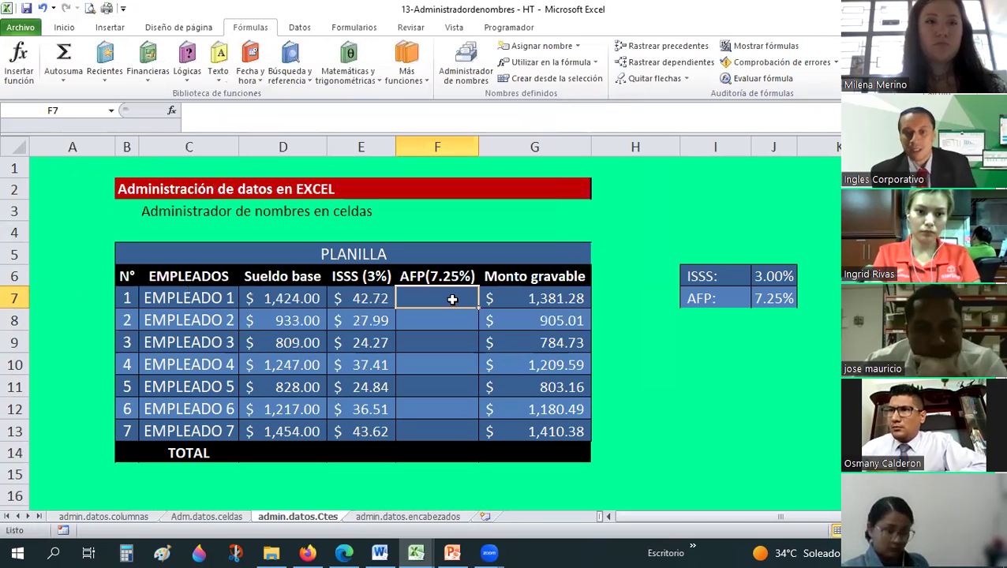
Enter =D7*AFP in F7 to compute employee 1's AFP.
type("=")
key("Left")
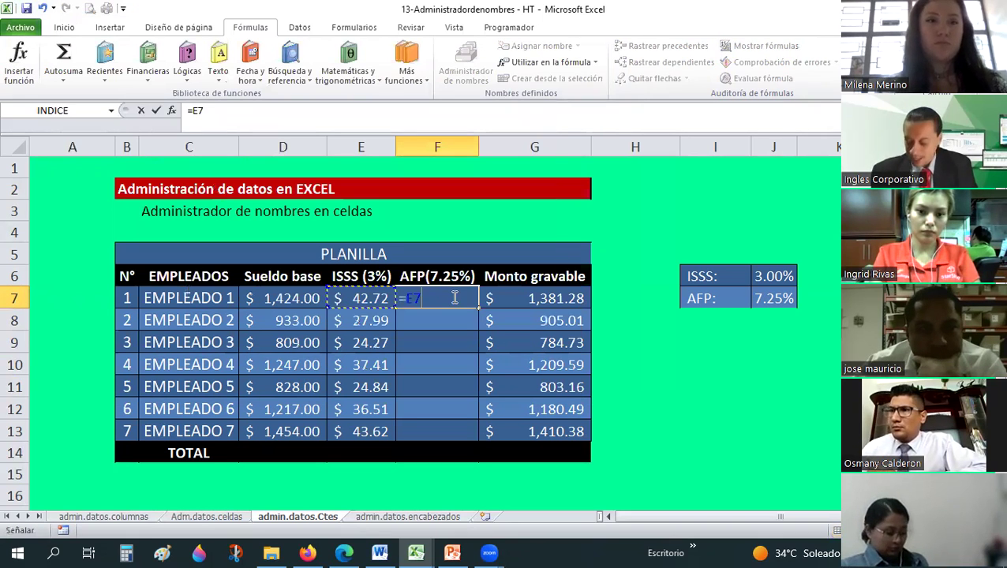
key("Left")
type("*AFP")
key("Return")
key("Up")
Copy the AFP formula down F8:F13, then check the F8 and E7 formulas.
key("ctrl+c")
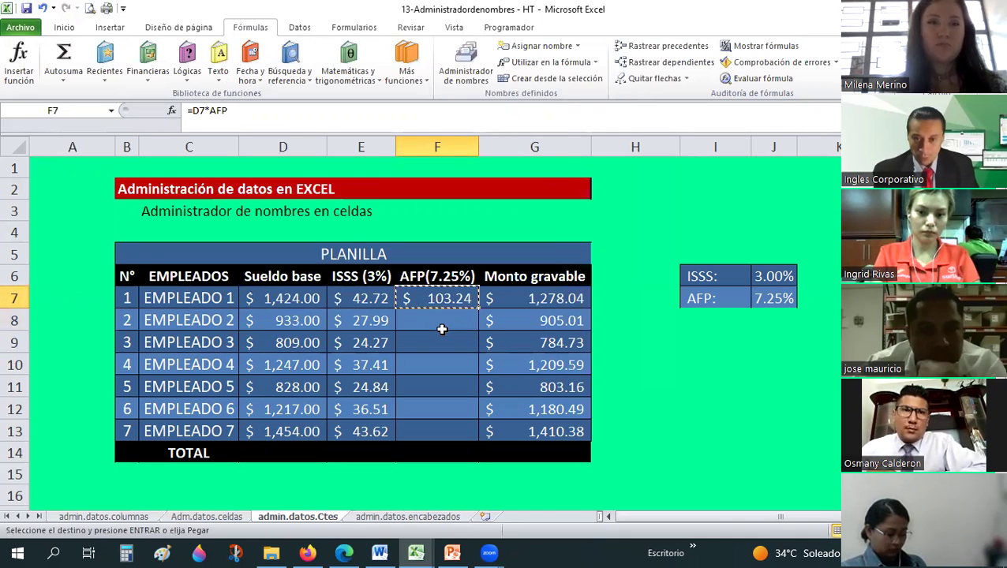
left_click_drag(432, 320, 429, 423)
right_click(432, 430)
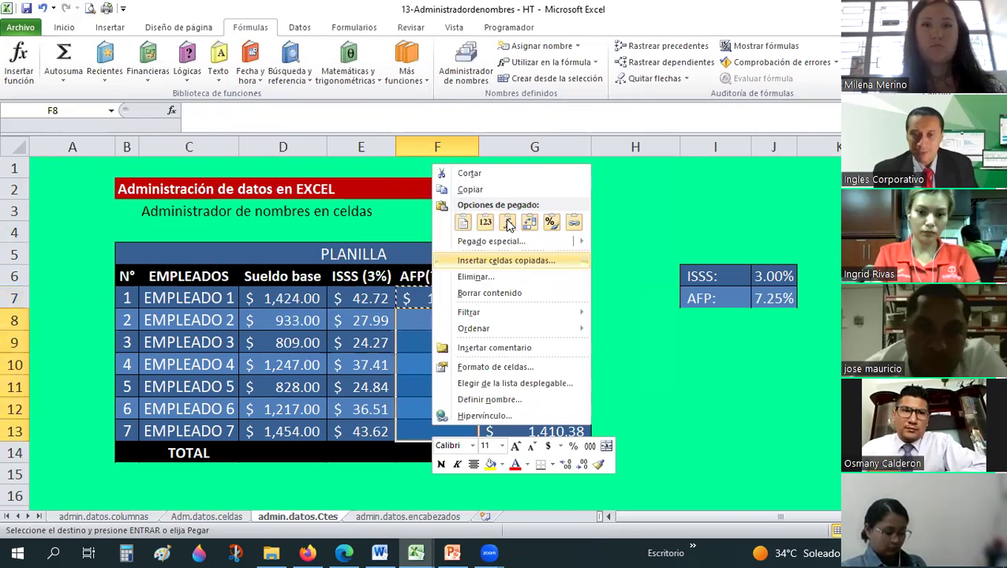
key("ctrl+v")
left_click(677, 387)
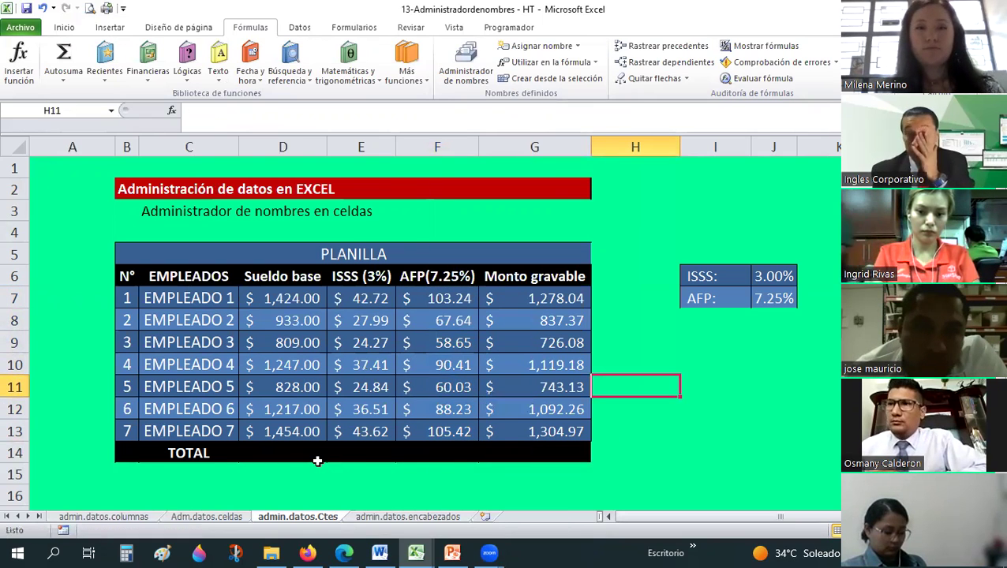
left_click(448, 317)
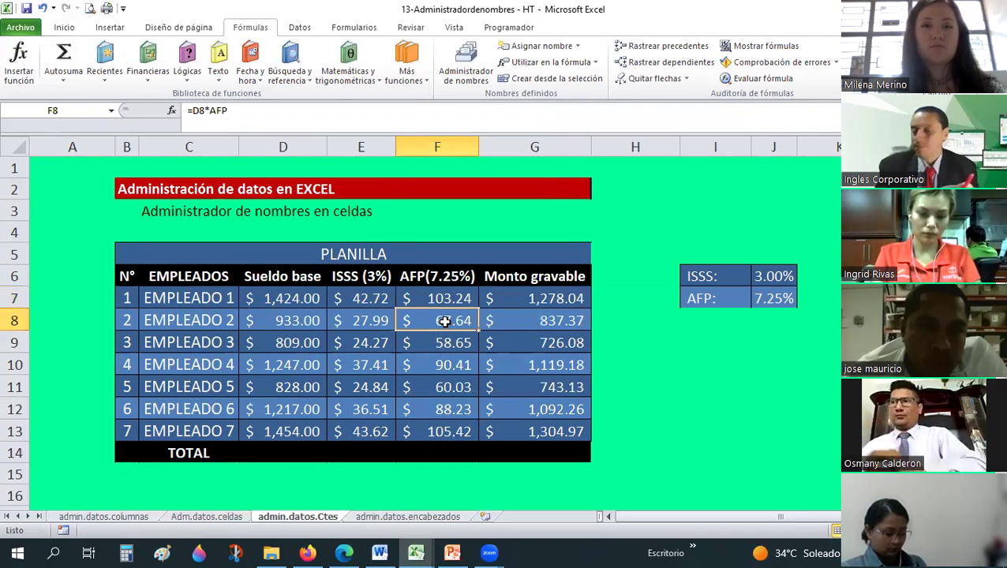
scroll(355, 231, "down", 1)
left_click(352, 235)
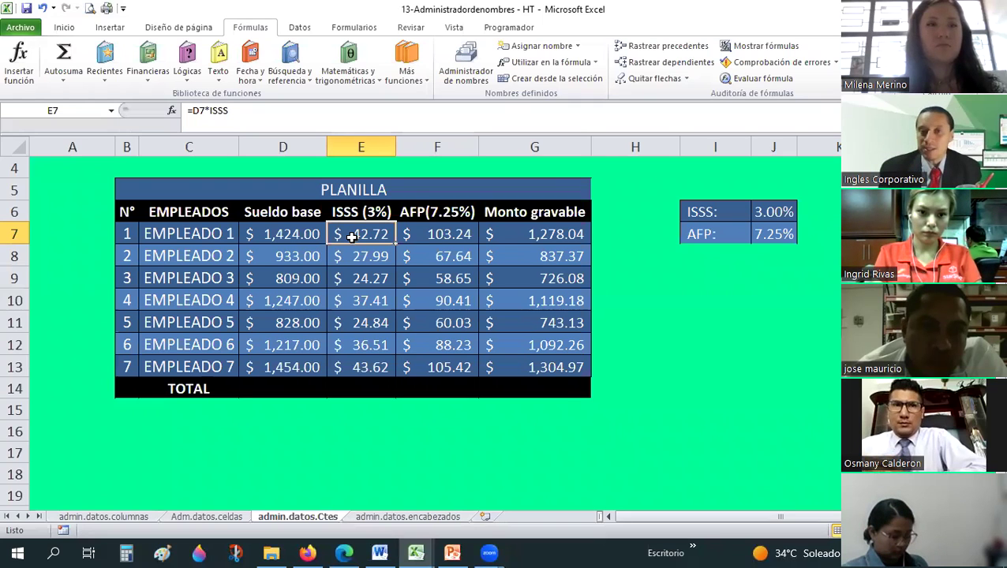
Review the ISSS and ISSS2 name definitions without changing them, then select the ISSS formula in E8.
left_click(466, 59)
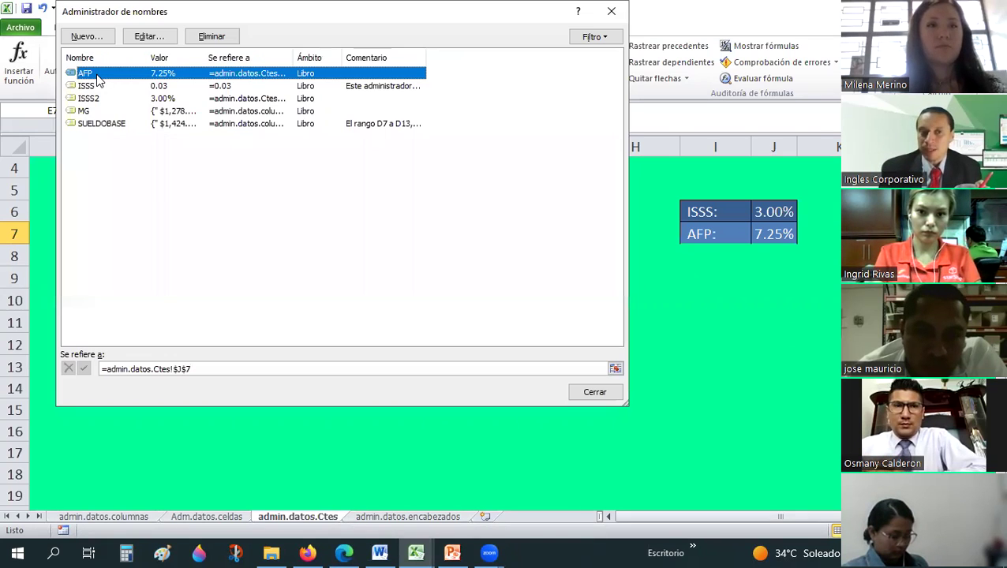
double_click(102, 86)
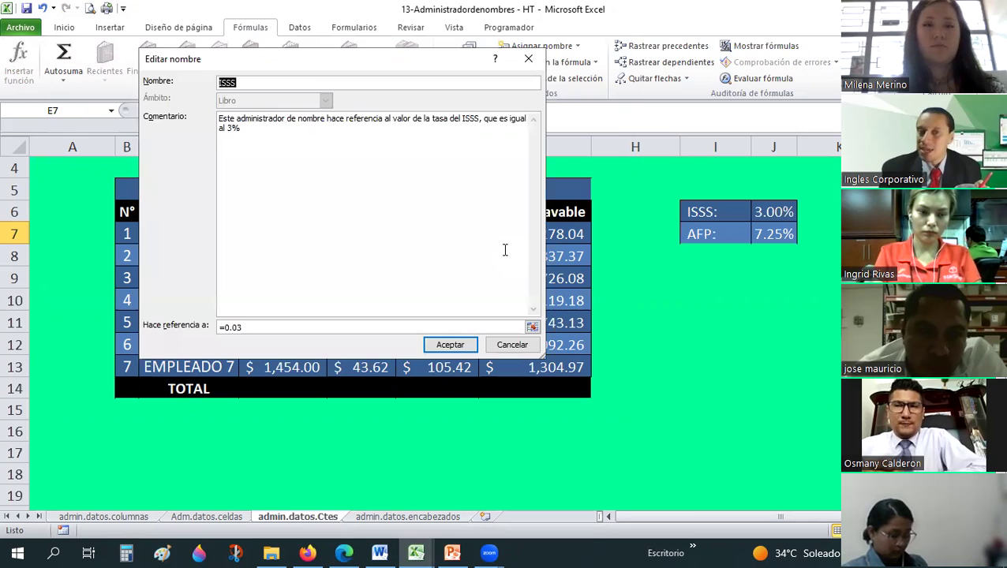
left_click(252, 80)
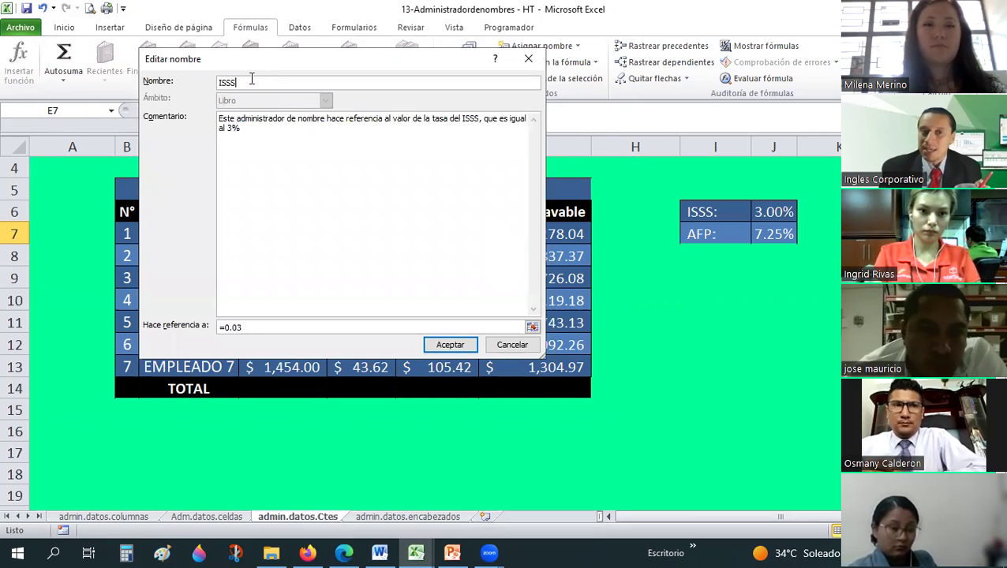
left_click(241, 330)
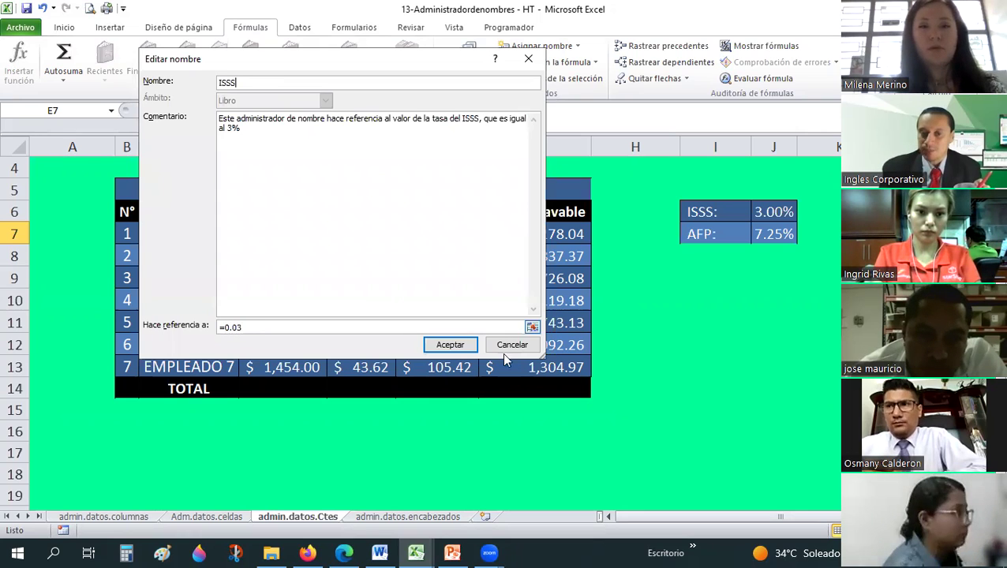
key("Return")
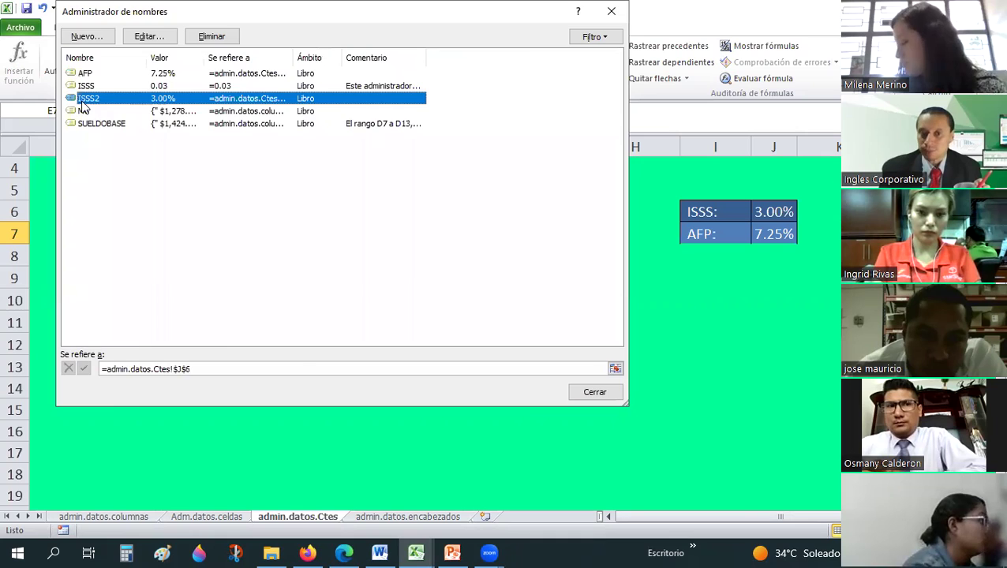
double_click(83, 105)
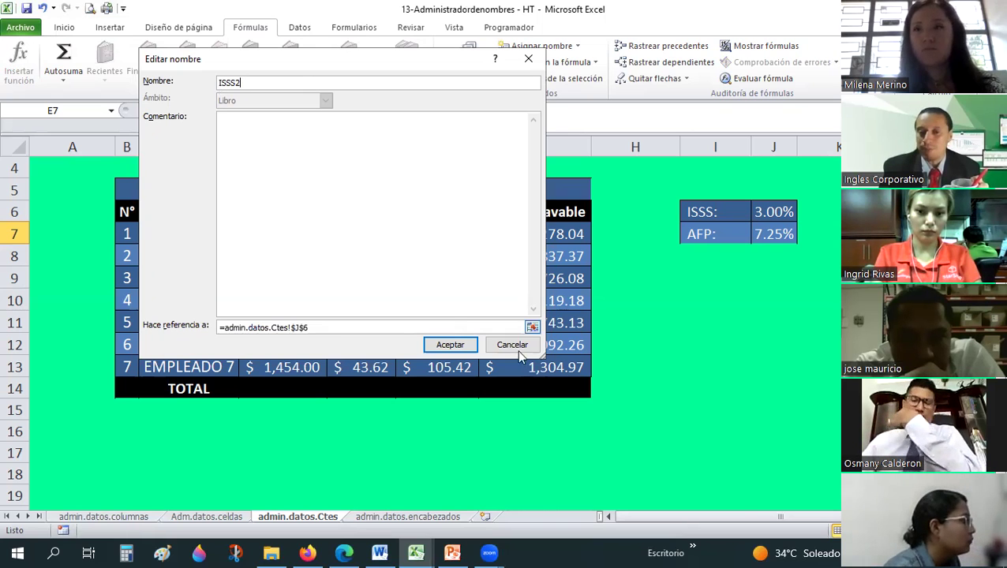
key("Return")
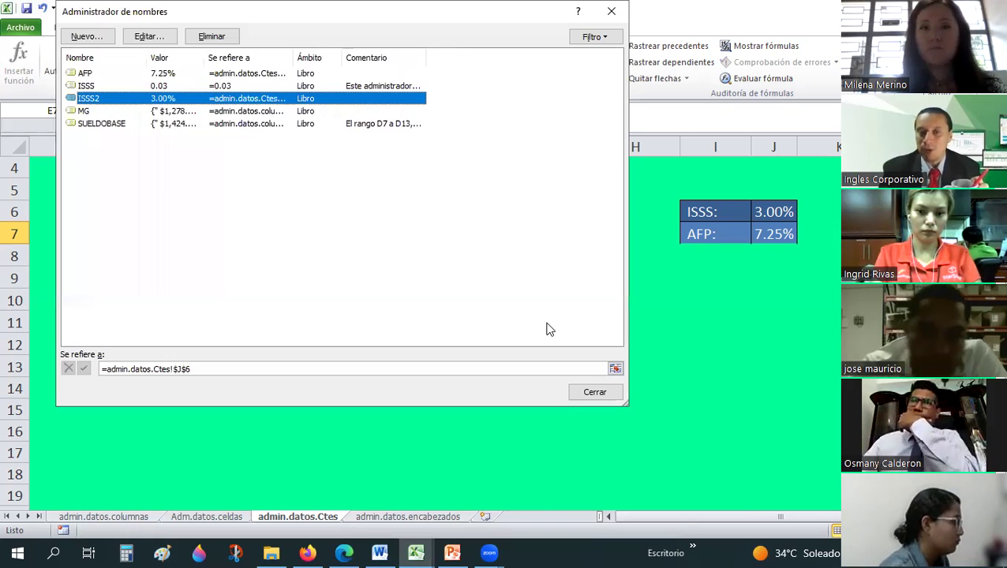
left_click(594, 391)
left_click(356, 256)
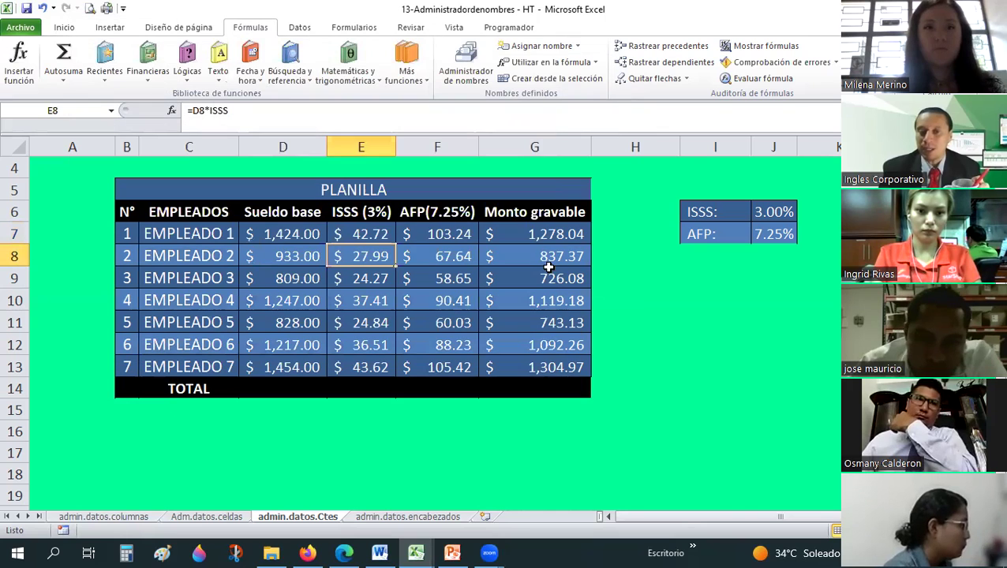
Check G7's Monto gravable formula, then view the E22 weekday formula on the admin.datos.columnas sheet.
key("Up")
key("Right")
key("Right")
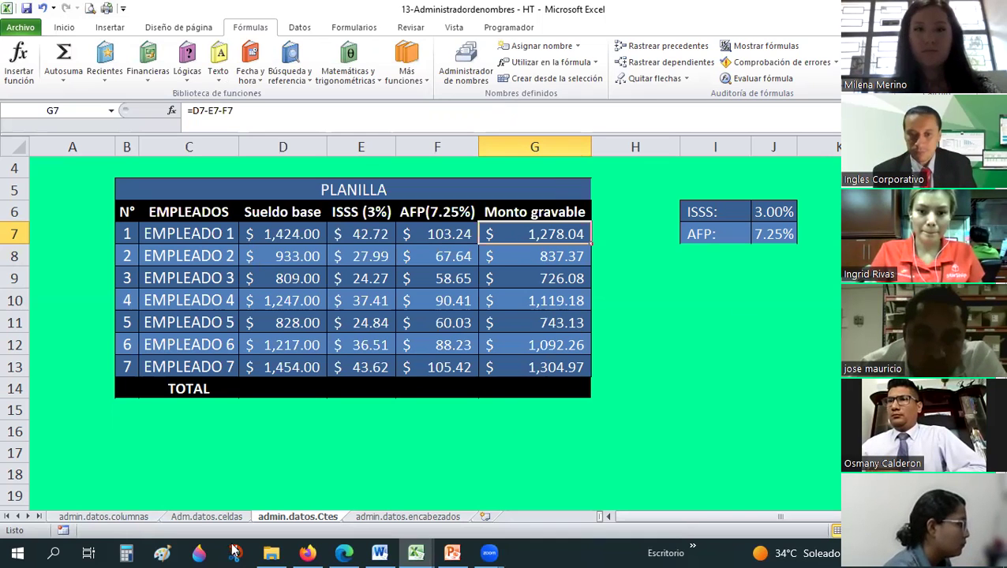
left_click(134, 517)
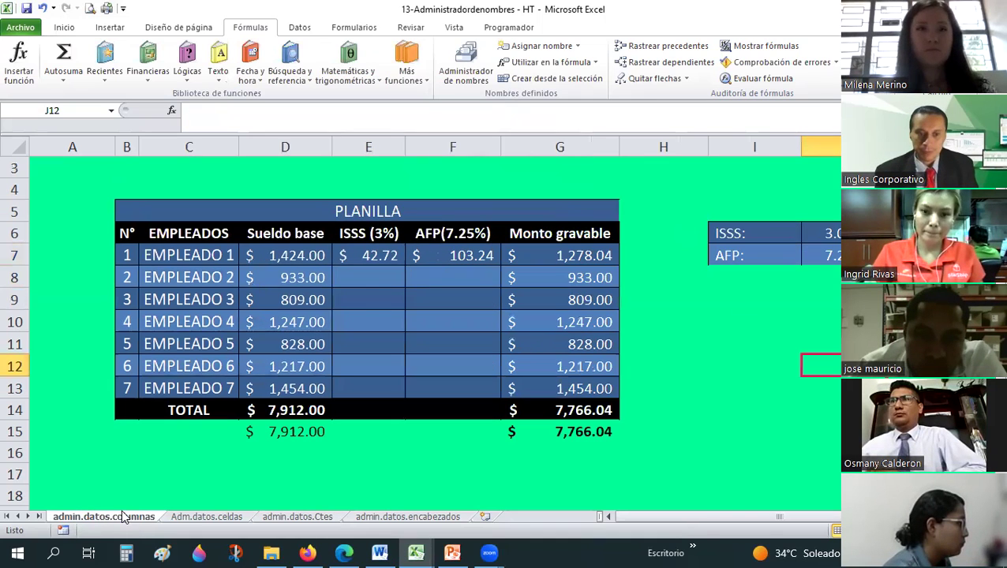
scroll(363, 299, "down", 4)
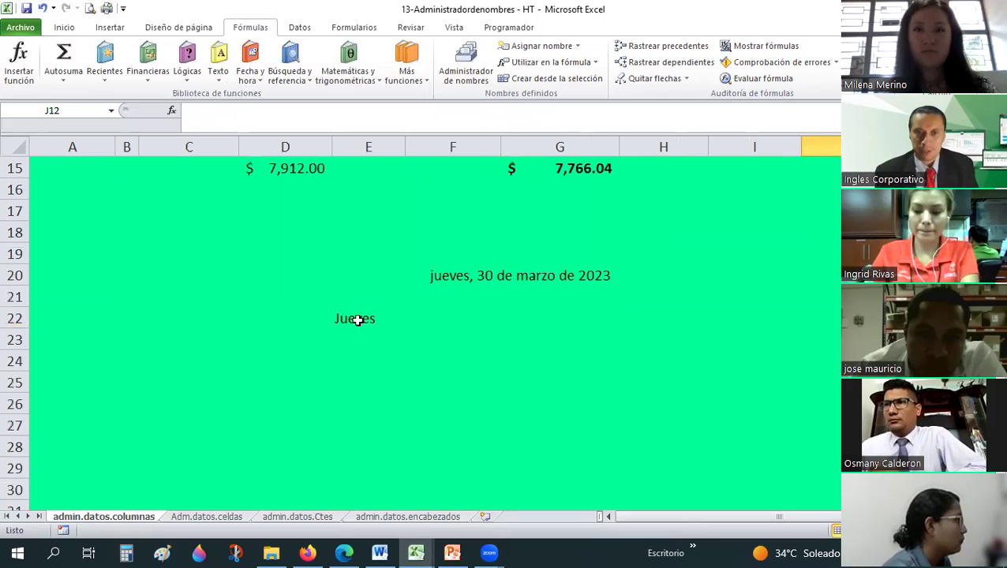
left_click(348, 321)
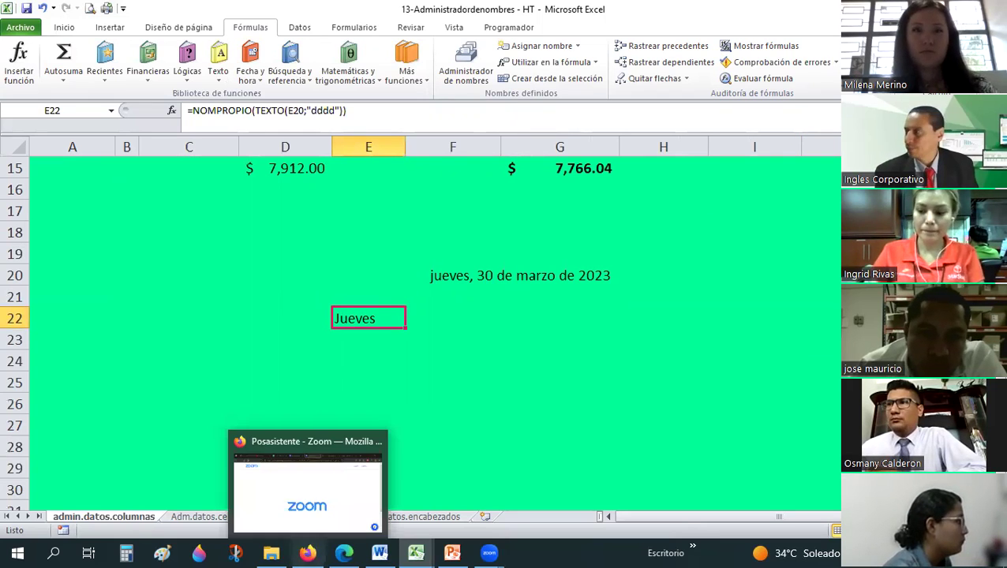
left_click(307, 552)
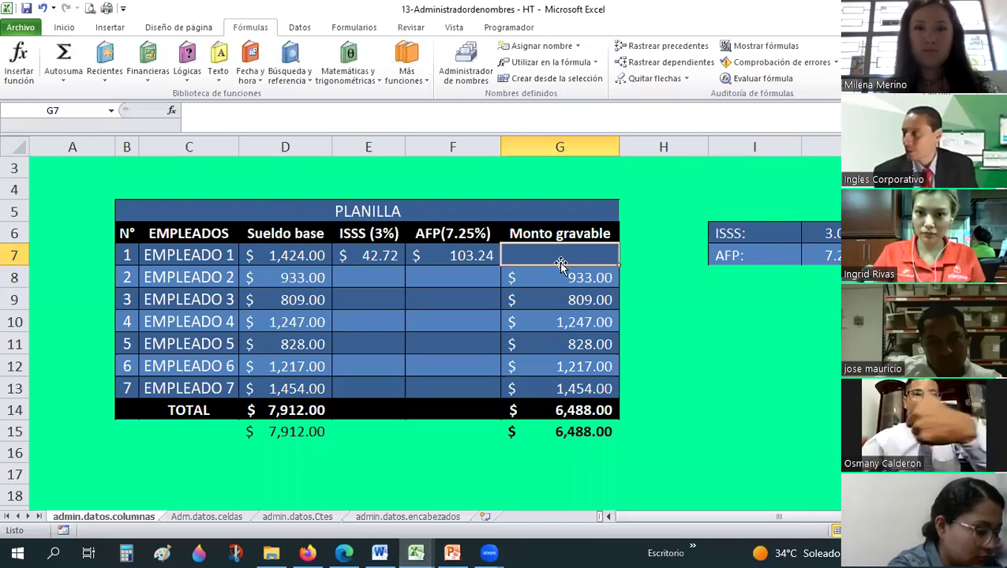
Delete the EMPLEADO1 defined name in Name Manager.
left_click(466, 62)
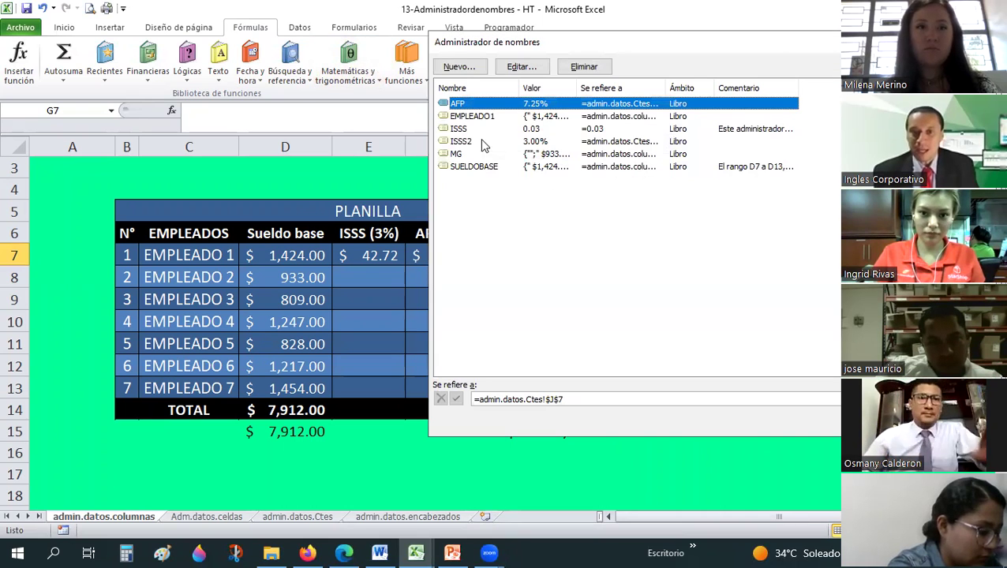
left_click(477, 119)
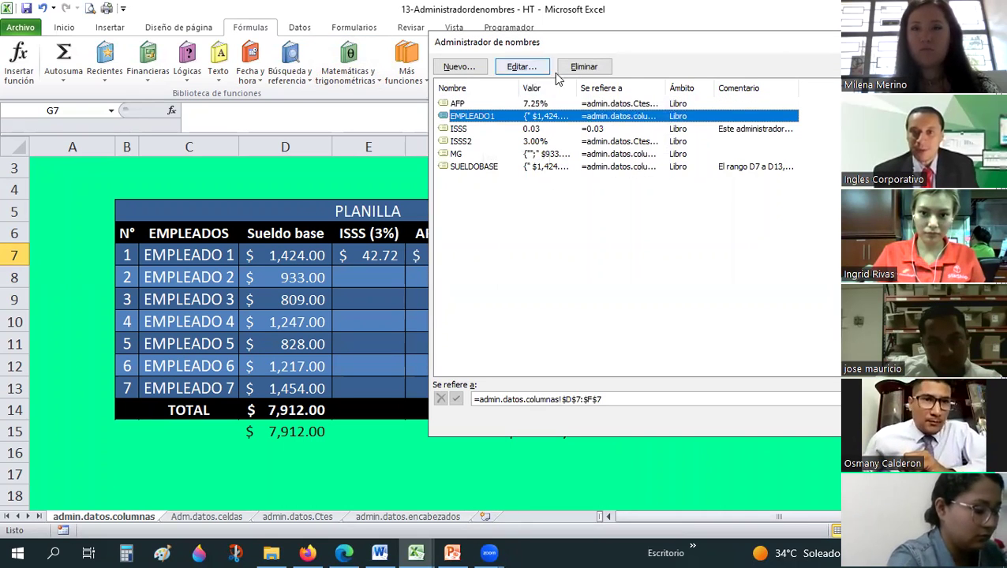
left_click(582, 67)
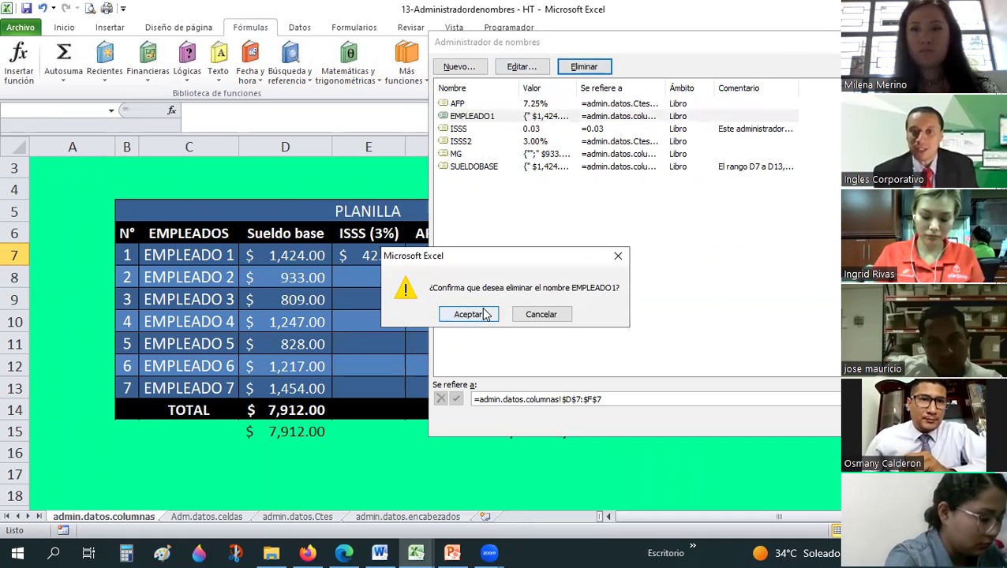
left_click(469, 314)
key("Escape")
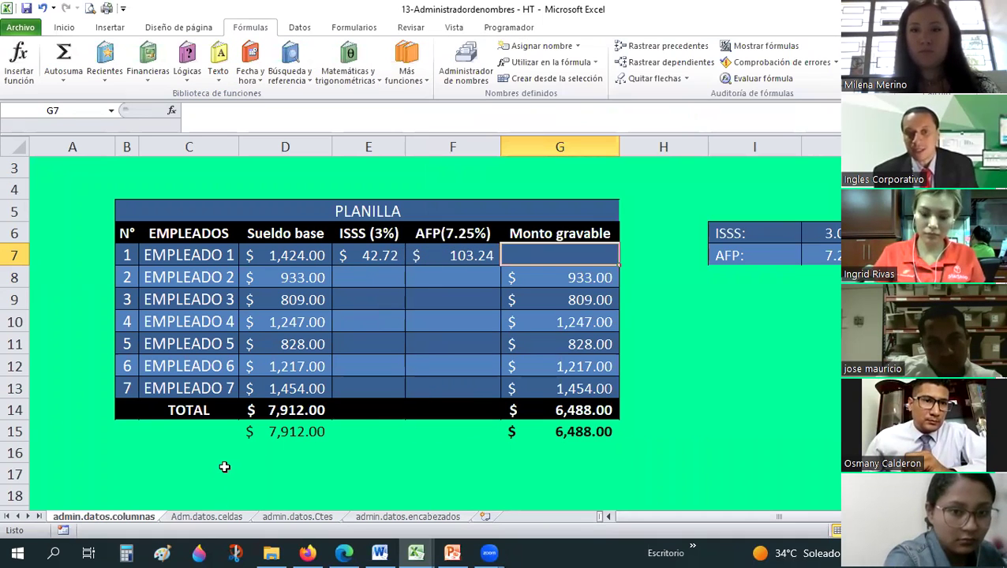
Inspect cell C17, the D14 base salary total formula, and cells G7 and G8.
left_click(224, 468)
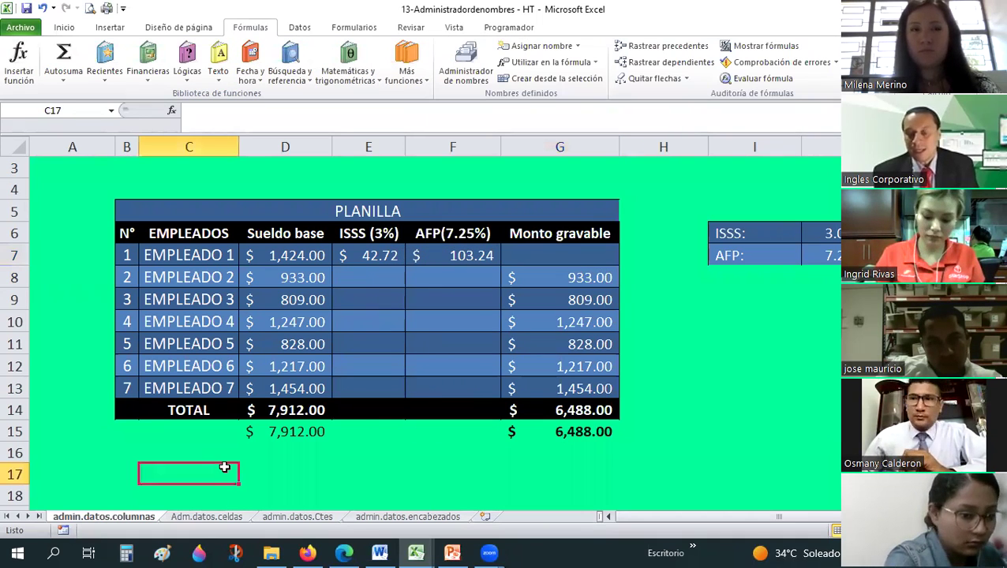
left_click(289, 408)
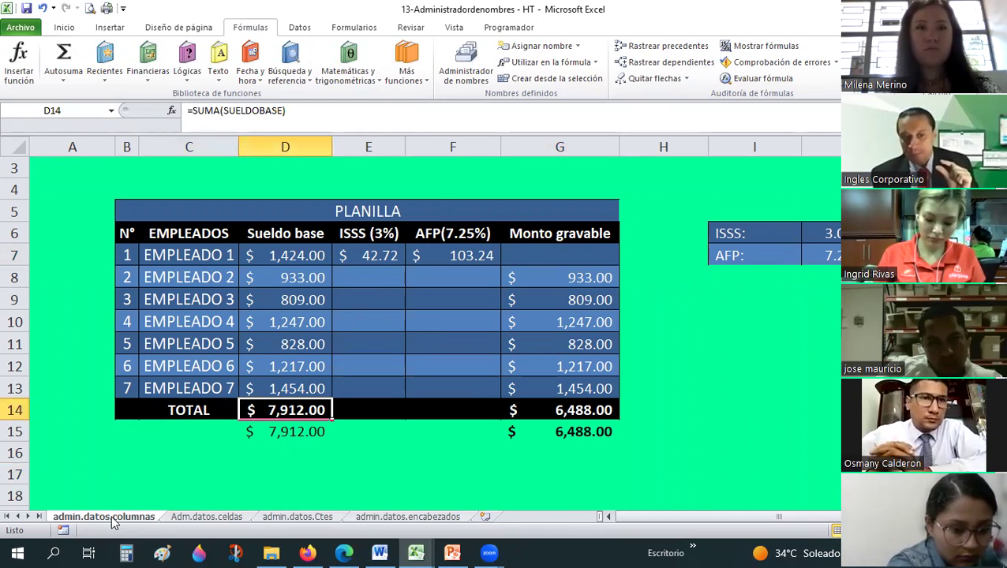
left_click(553, 255)
left_click(560, 272)
Recreate the defined name EMPLEADO1 referring to cells D7:F7.
left_click(565, 248)
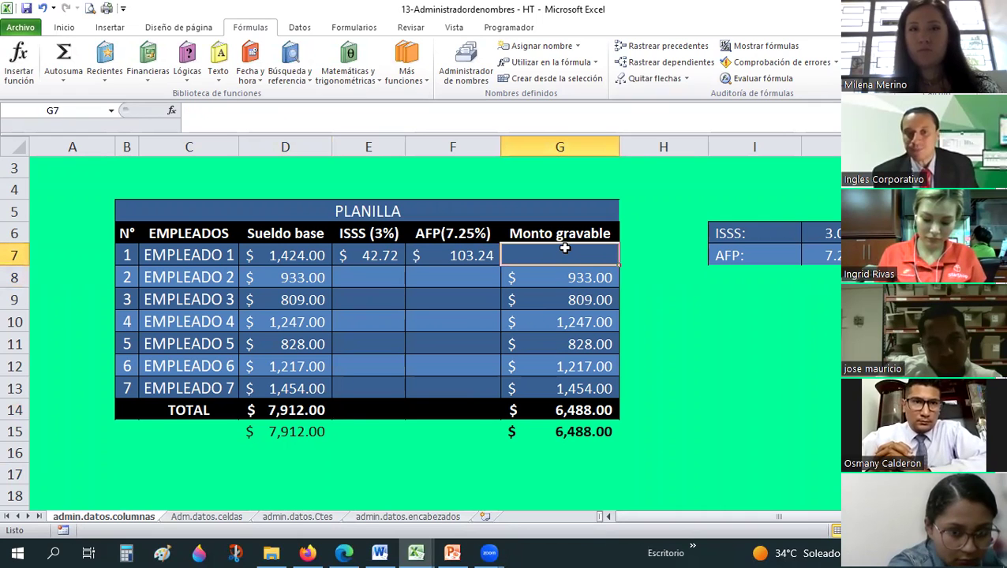
left_click(466, 78)
left_click(458, 67)
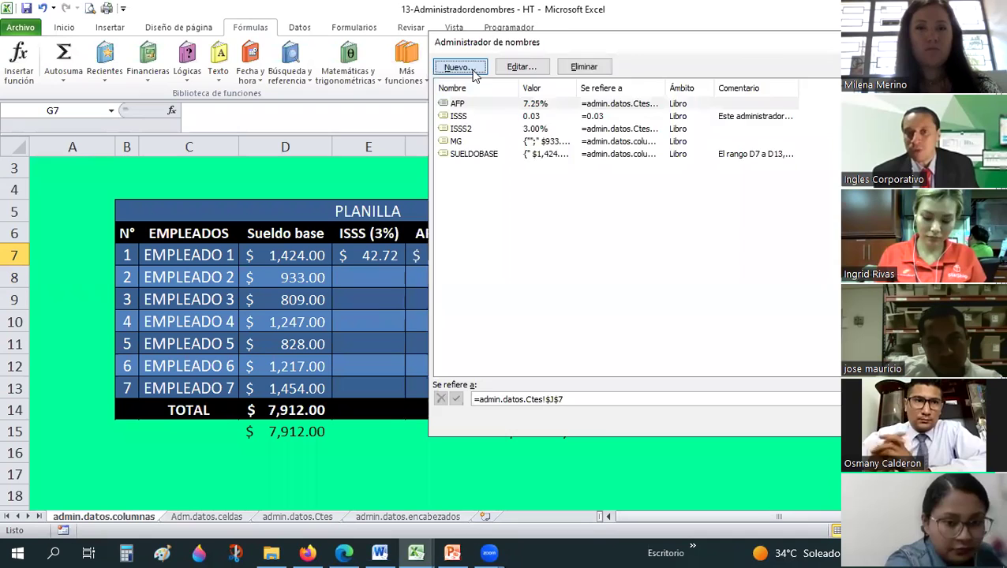
type("EMPLEADO1")
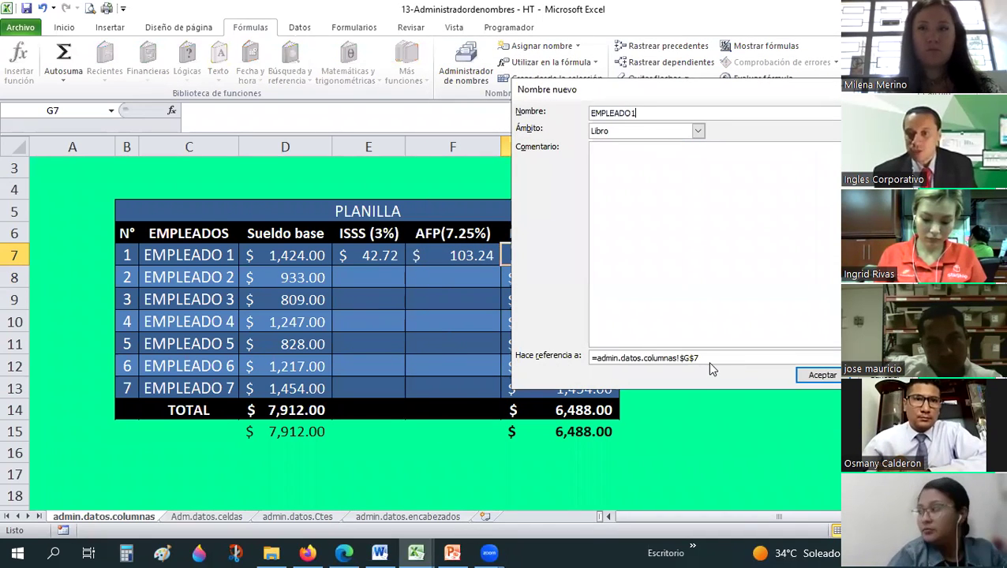
left_click_drag(707, 359, 590, 360)
key("BackSpace")
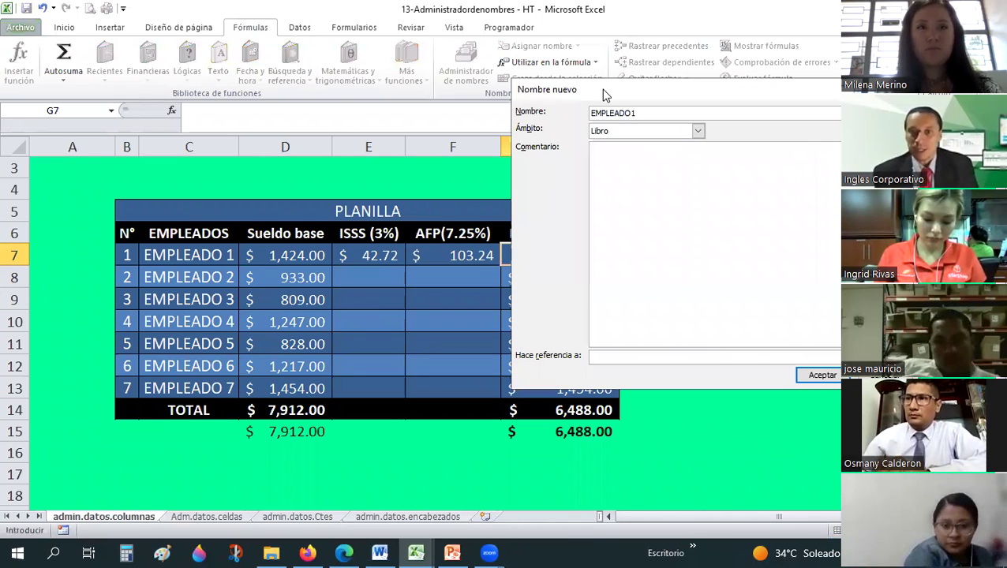
left_click_drag(602, 89, 710, 17)
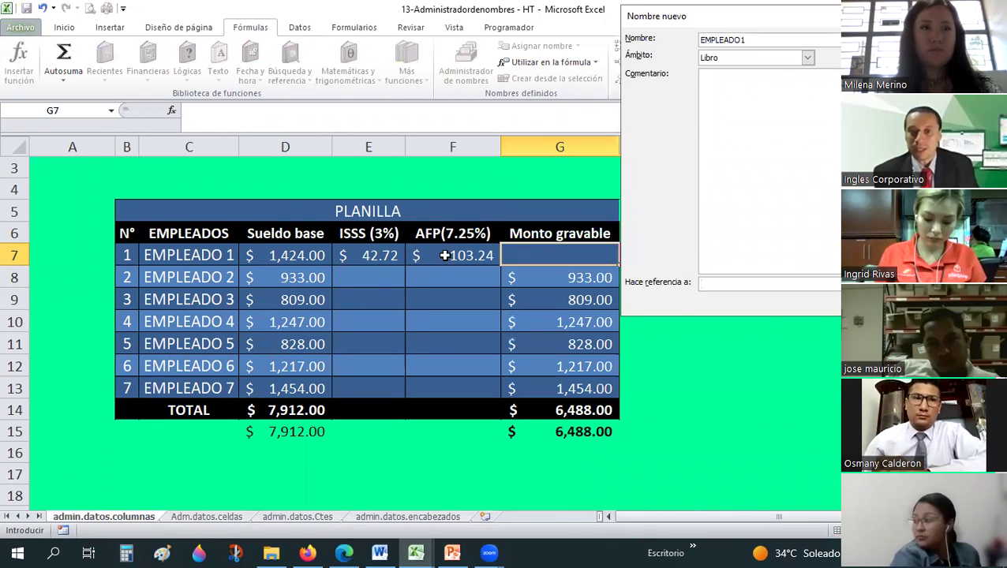
left_click_drag(291, 264, 466, 255)
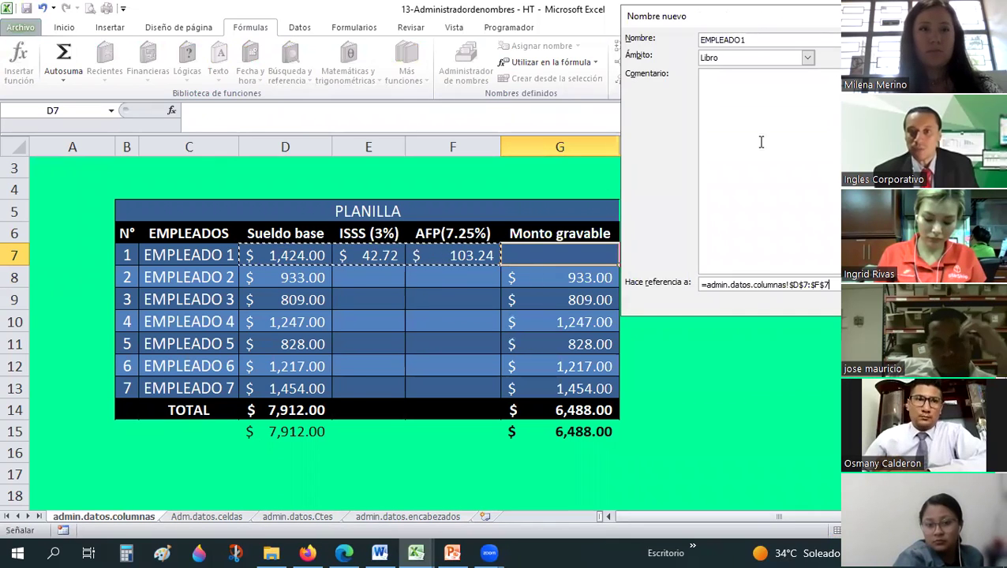
key("Return")
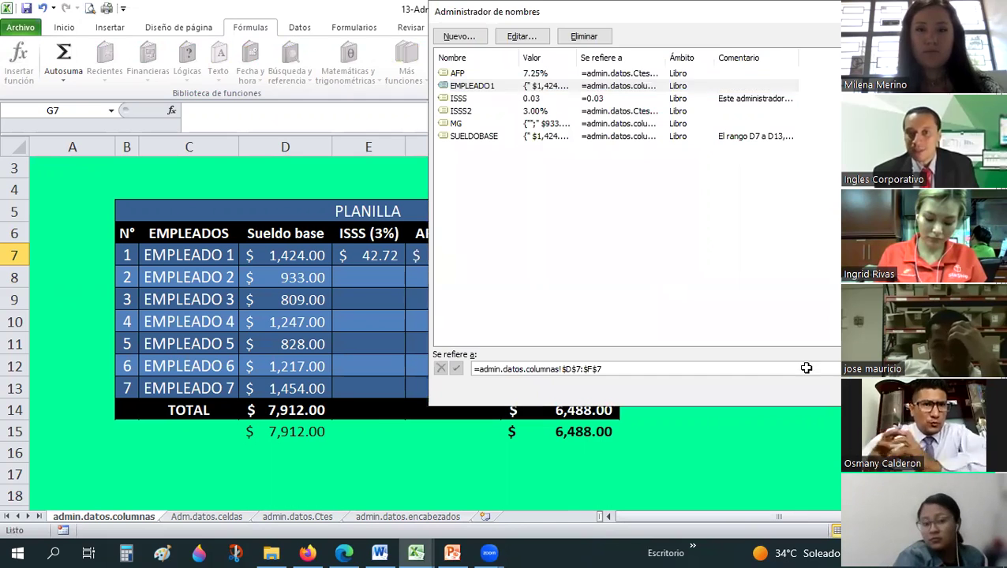
key("Escape")
Enter =SUMA(EMPLEADO1) in G7 and compare it against the D7:F7 sum.
type("=SUMA")
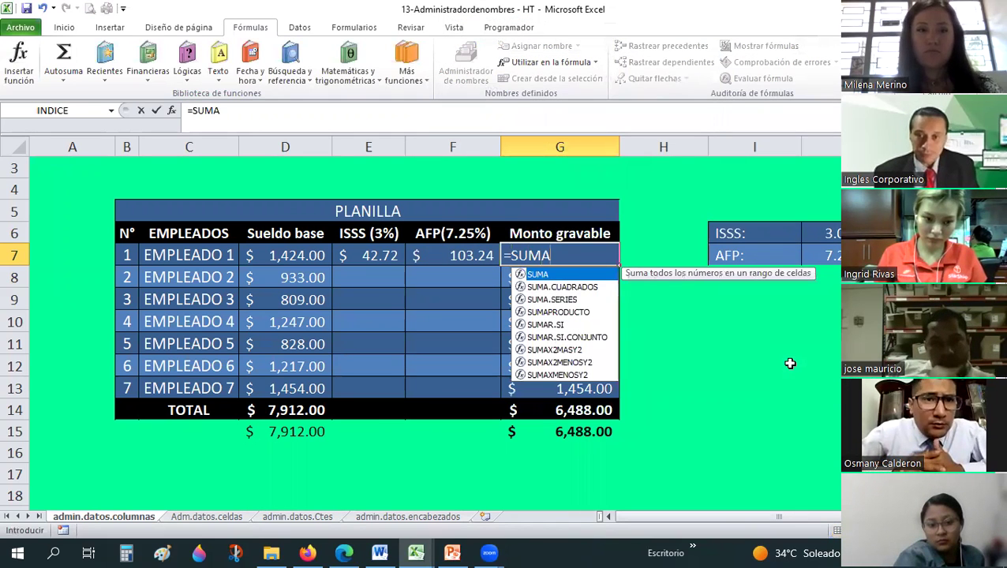
type("(EMPL")
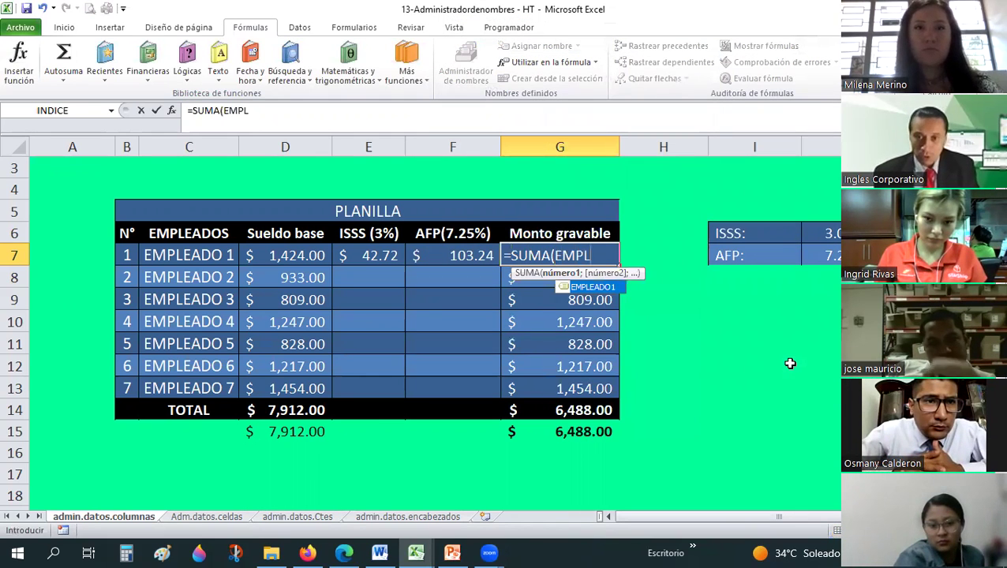
type("EADO1)")
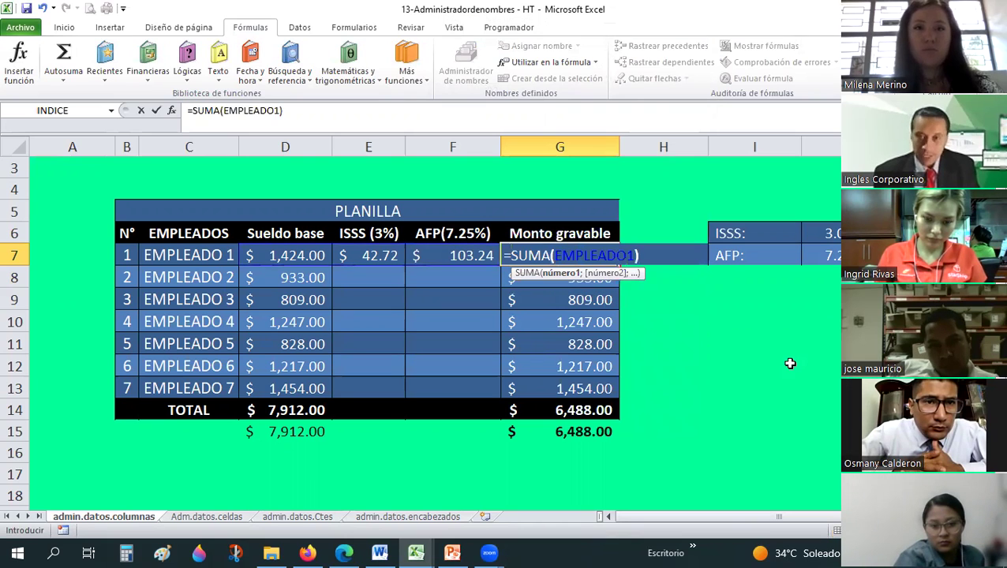
key("Return")
left_click(545, 254)
left_click_drag(304, 259, 441, 252)
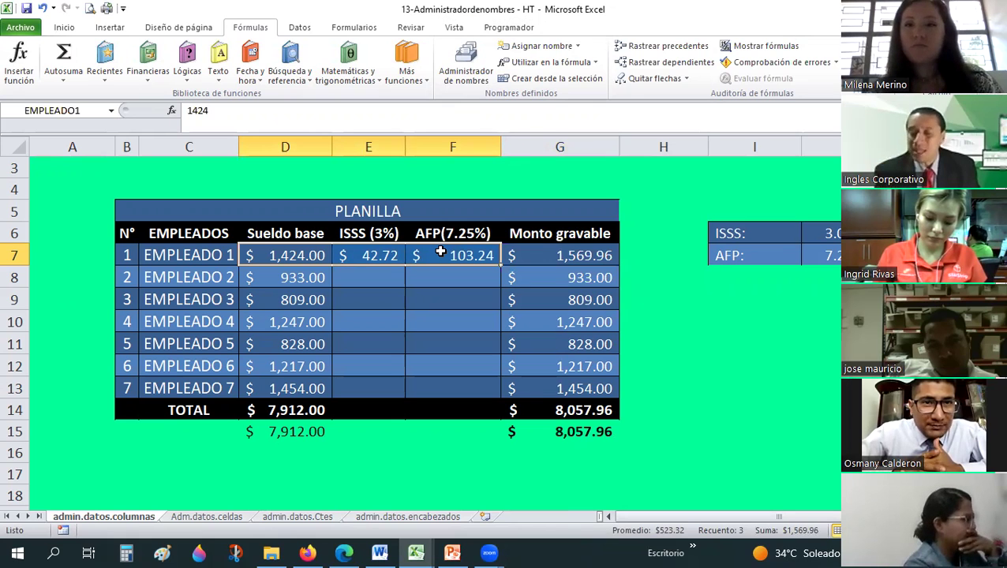
Review employee 1's base salary, ISSS, AFP and Monto gravable cells in row 7.
left_click(555, 230)
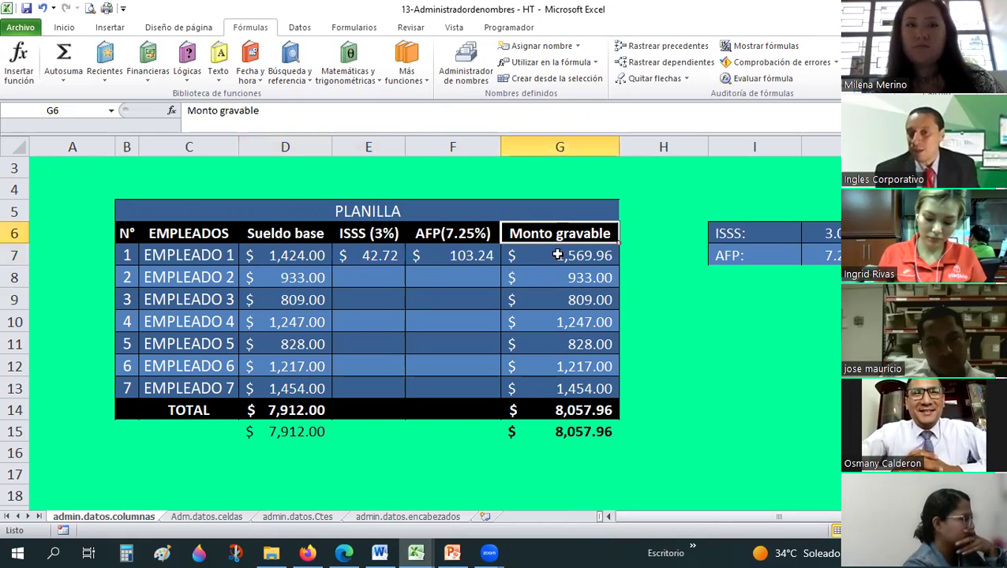
left_click(580, 254)
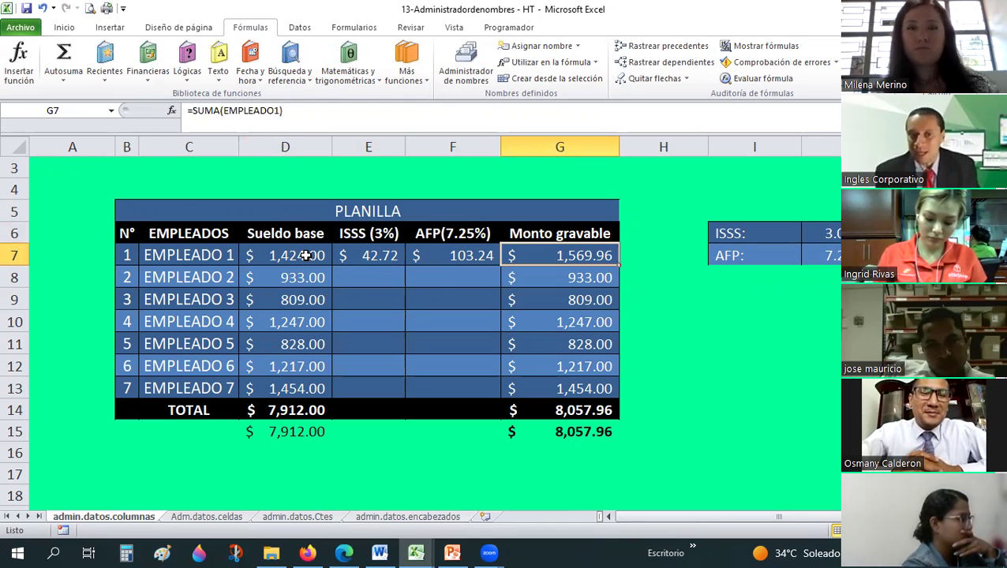
left_click(306, 255)
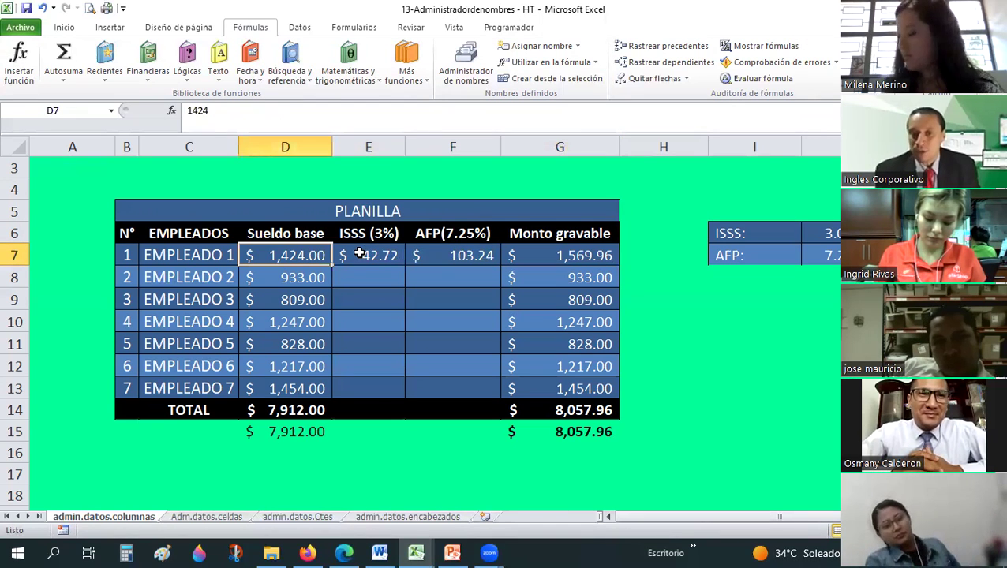
left_click(359, 253)
left_click(452, 254)
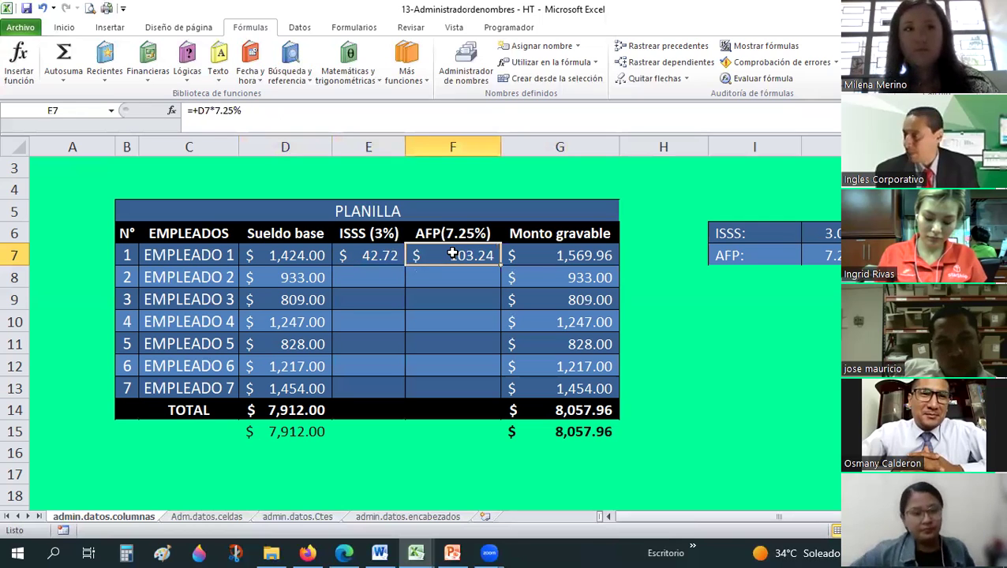
left_click(555, 251)
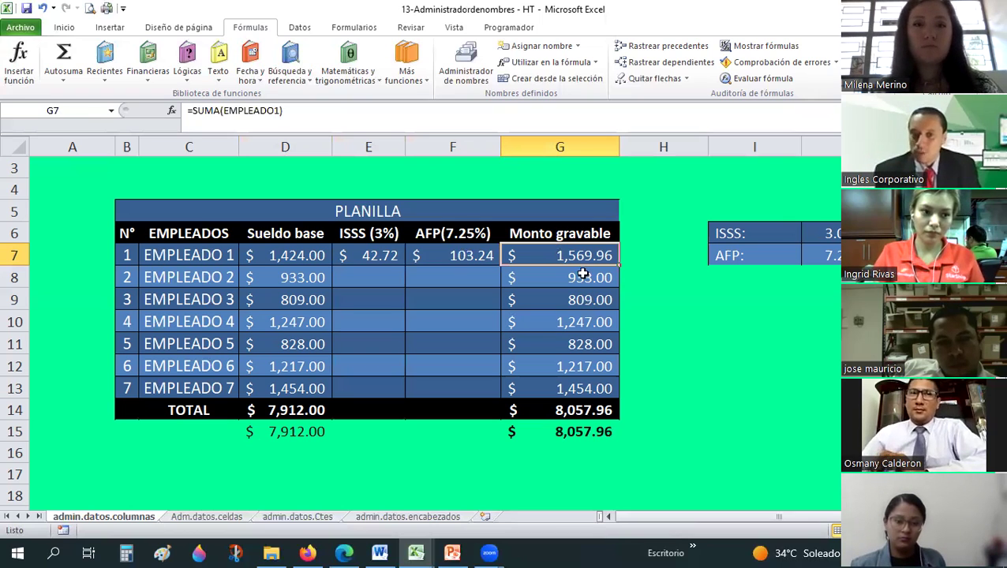
left_click(290, 257)
left_click(474, 255)
Replace G7's formula with =+D7-E7-F7, giving 1,278.04, then move to admin.datos.encabezados.
left_click(562, 256)
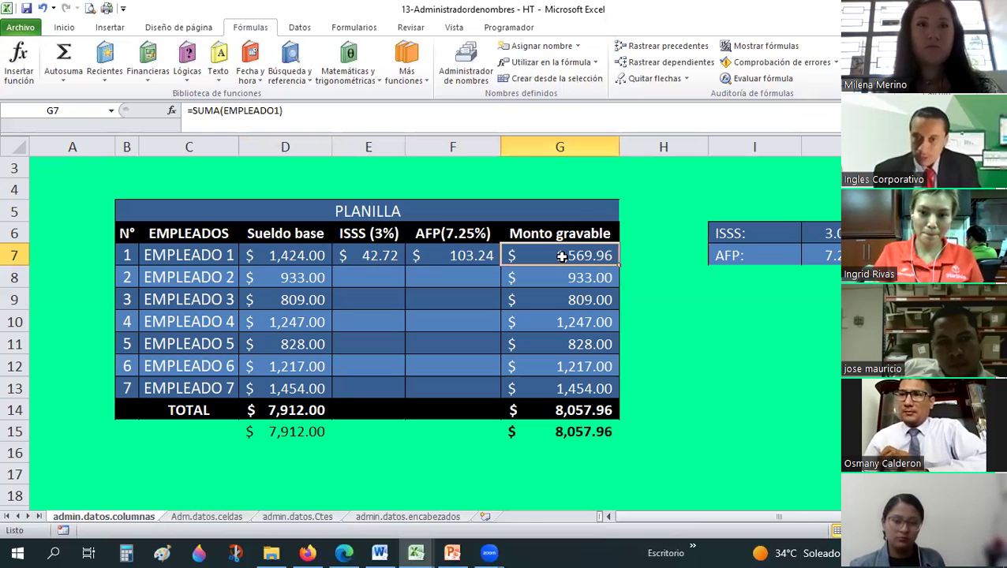
key("Delete")
type("+")
key("Up")
key("Down")
key("Left")
key("Left")
key("Left")
type("-")
key("Left")
key("Left")
type("-")
key("Left")
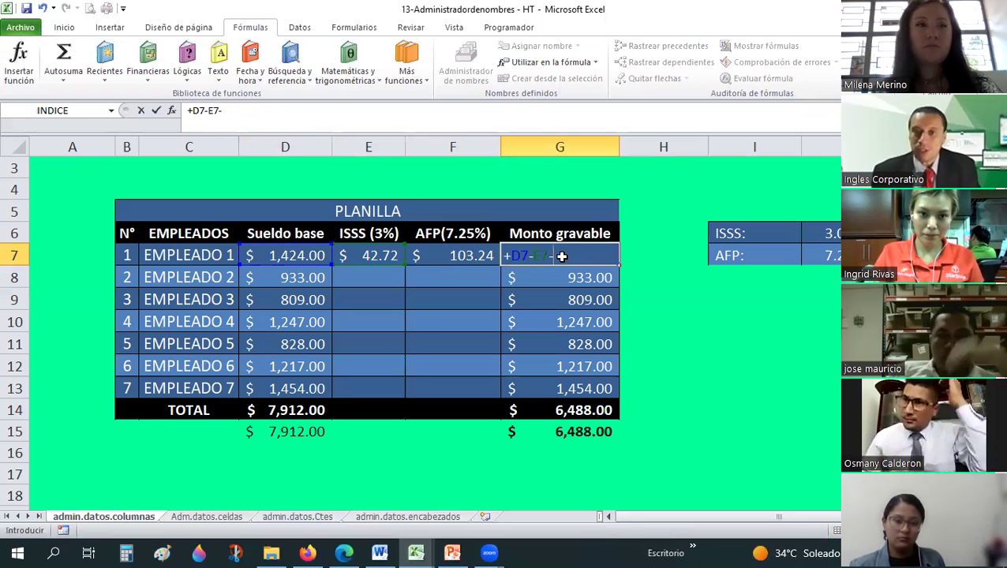
key("Return")
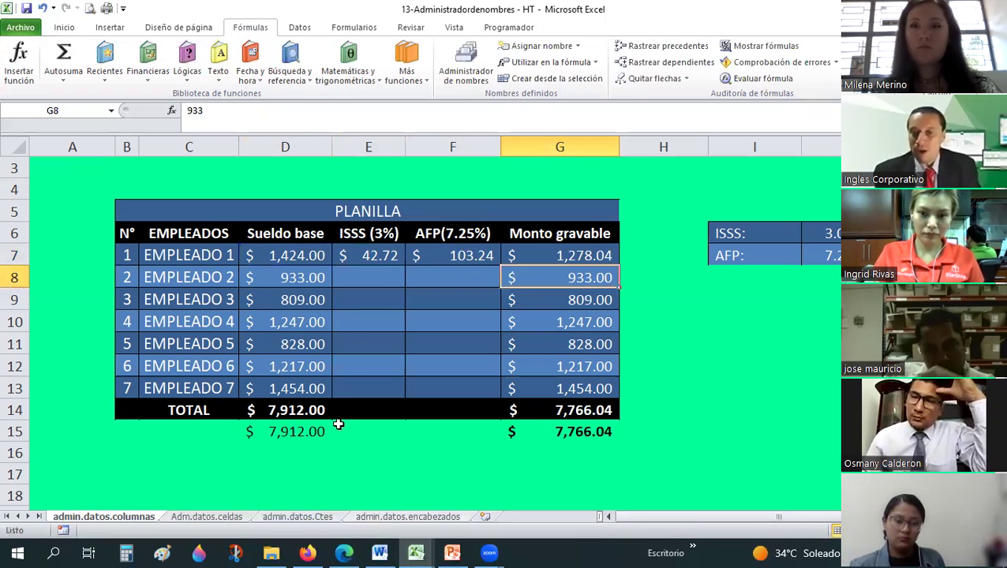
key("ctrl+Page_Down")
key("ctrl+Page_Down")
key("ctrl+Page_Down")
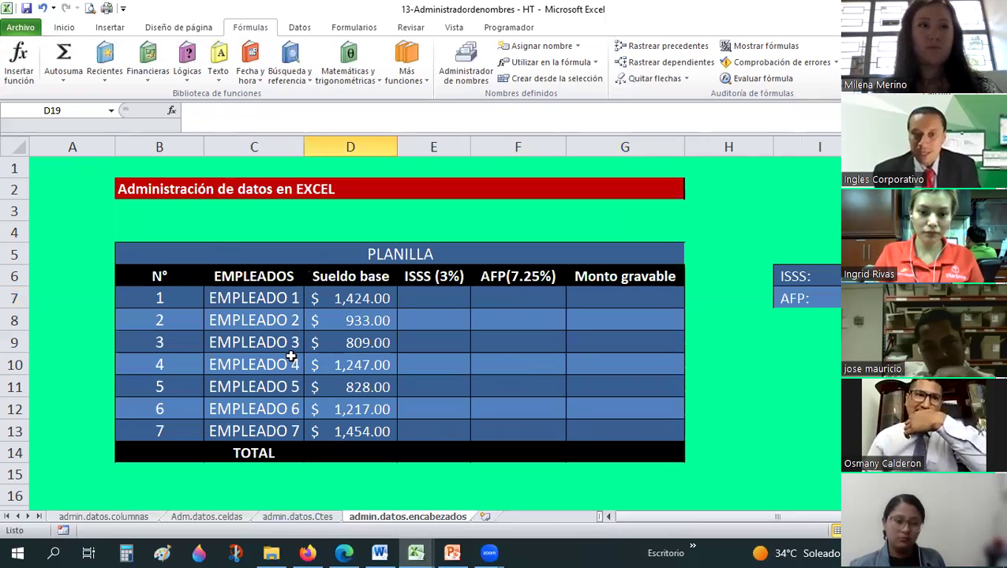
Autofit column B of the PLANILLA table on admin.datos.encabezados, then select the table and G14.
scroll(291, 356, "down", 1)
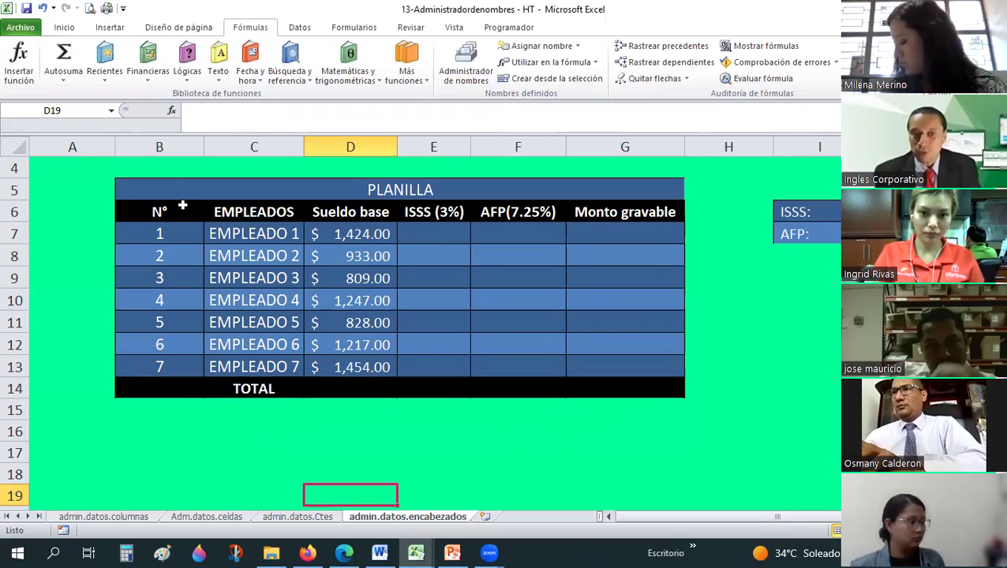
left_click_drag(168, 215, 637, 212)
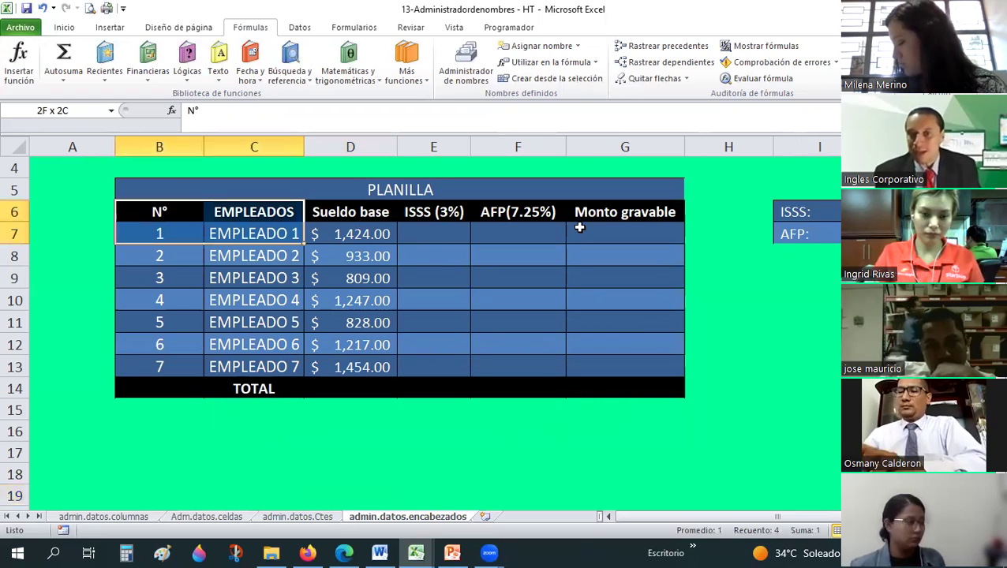
left_click(558, 335)
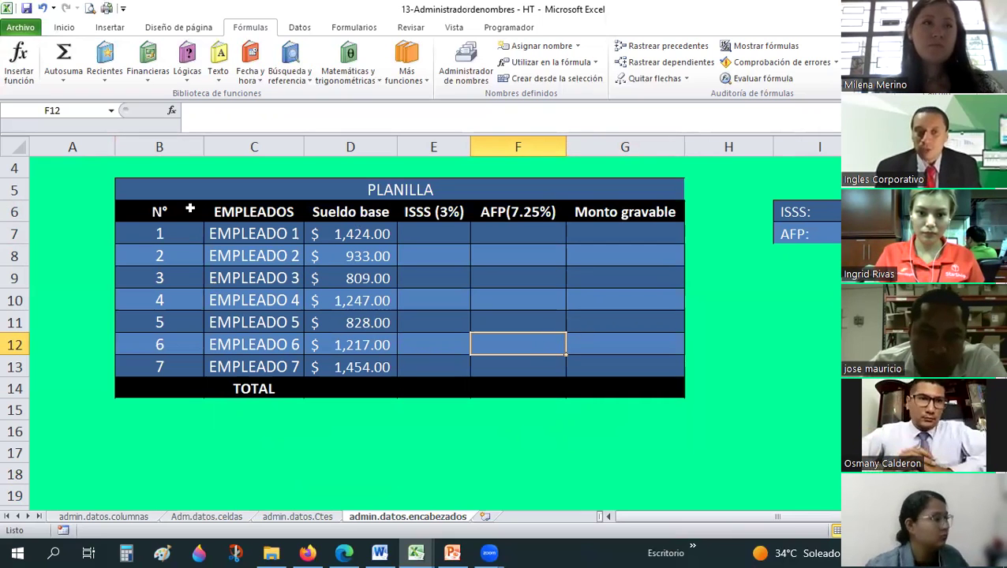
scroll(197, 182, "up", 1)
double_click(203, 148)
left_click(295, 334)
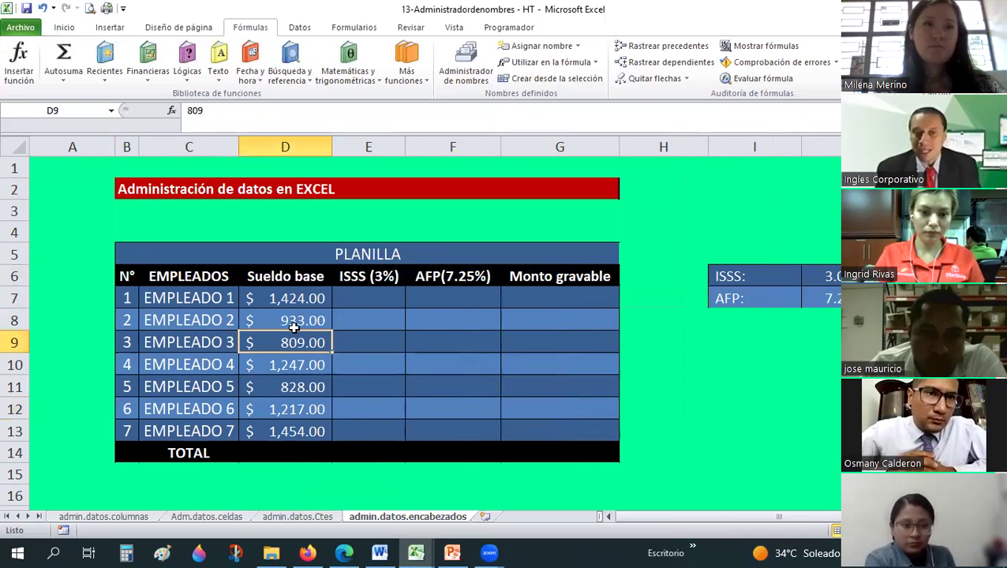
scroll(212, 349, "down", 1)
mouse_move(126, 212)
left_mouse_down()
mouse_move(561, 373)
mouse_move(558, 390)
left_mouse_up()
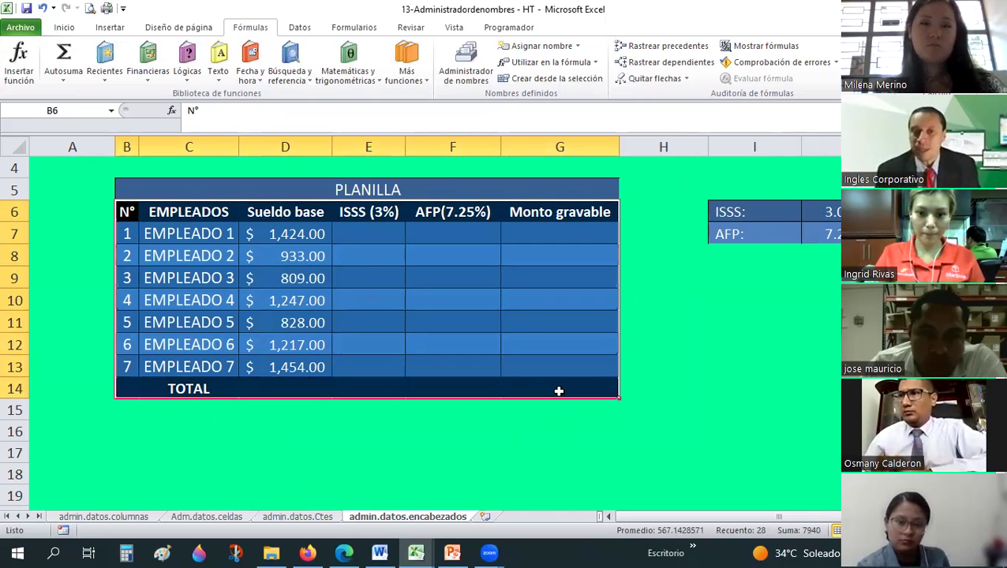
left_click(558, 390)
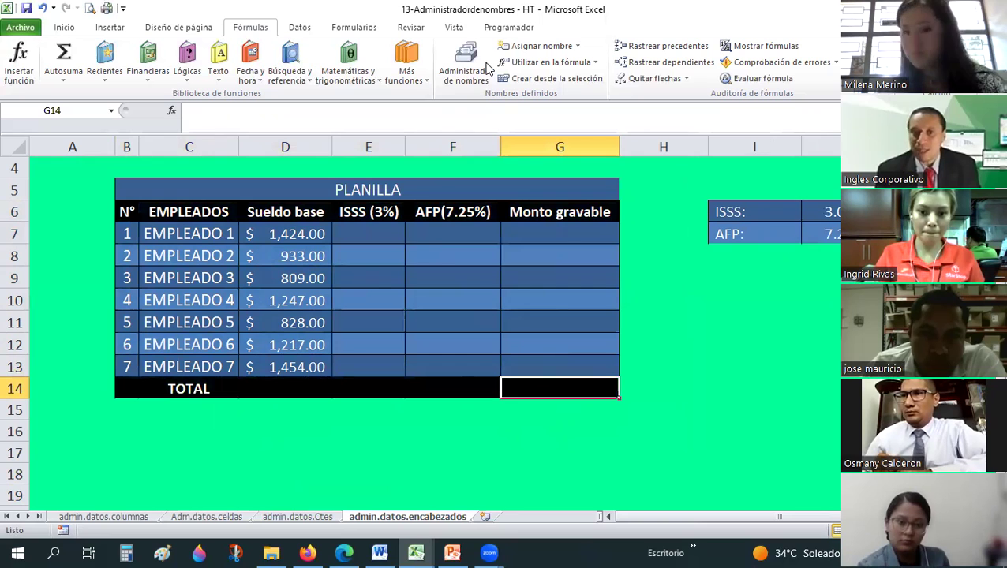
Define the name PLANILLA referring to the header row admin.datos.encabezados!$B$6:$G$6.
left_click(488, 69)
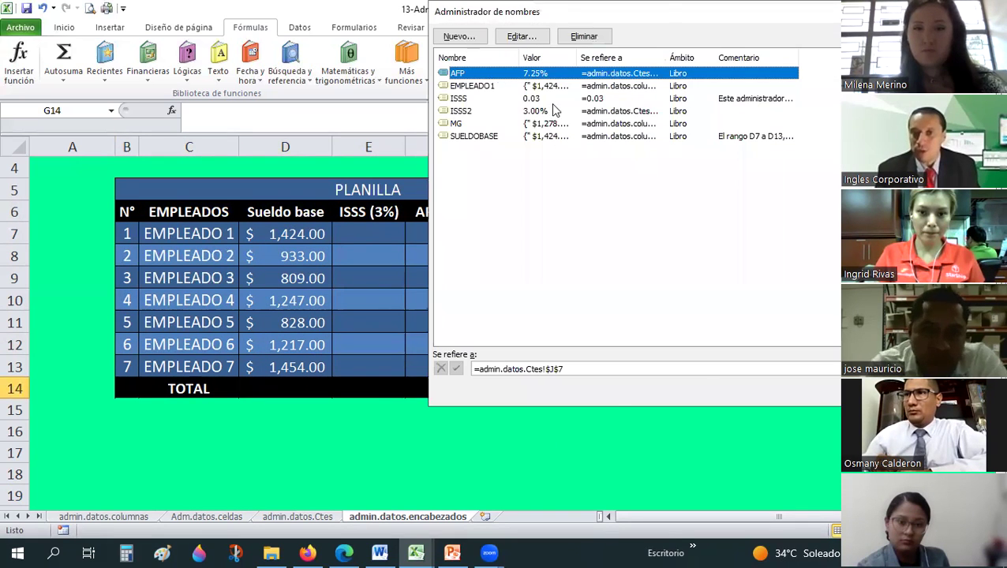
left_click(458, 36)
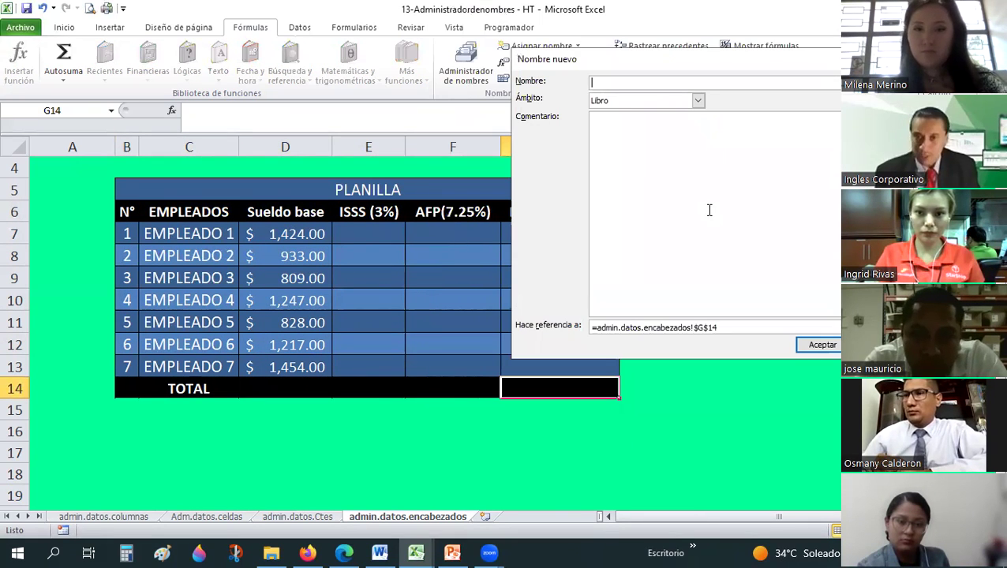
type("PLANILLA")
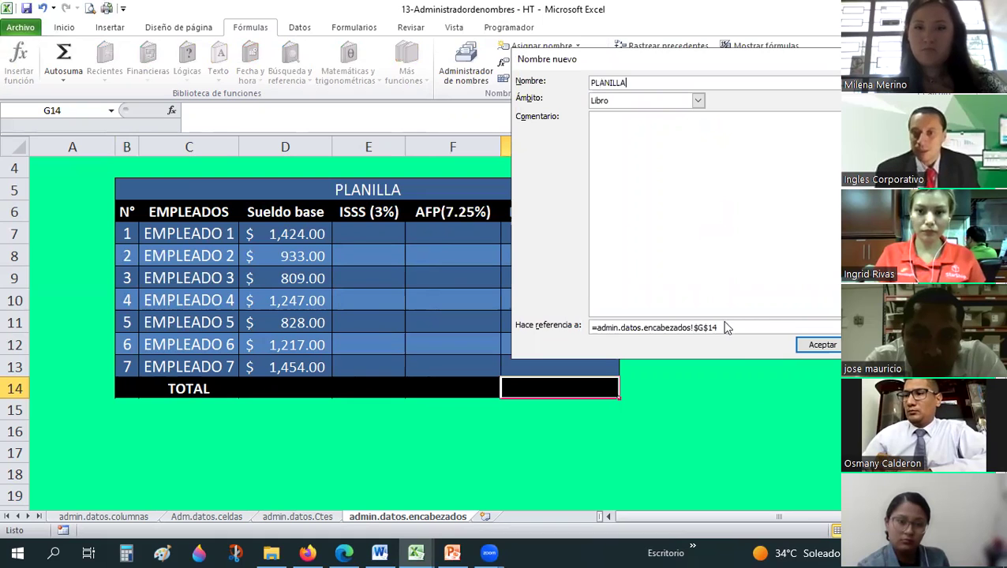
key("Tab")
key("Tab")
key("Tab")
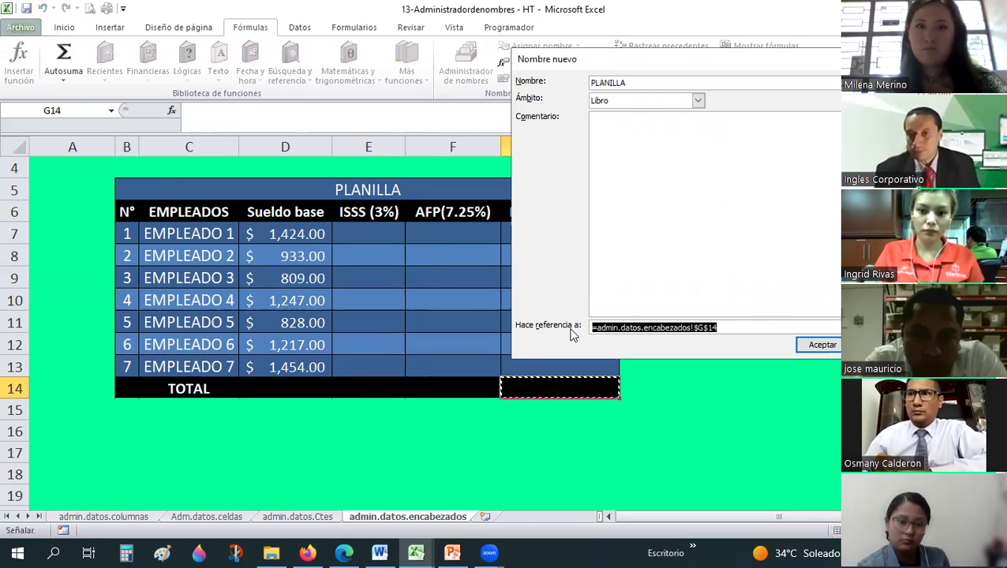
key("Delete")
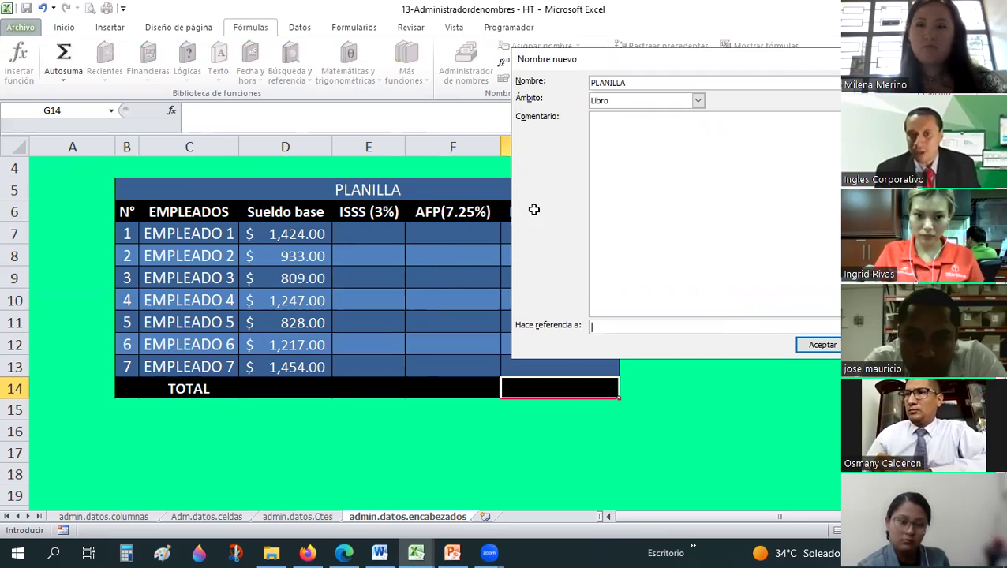
left_click_drag(534, 209, 542, 210)
left_click_drag(103, 219, 103, 219)
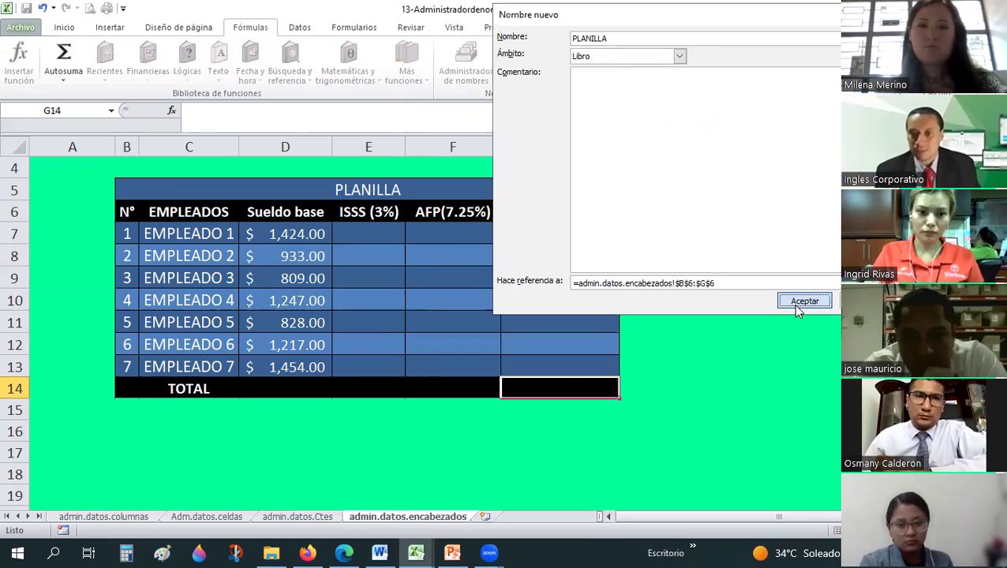
left_click(804, 302)
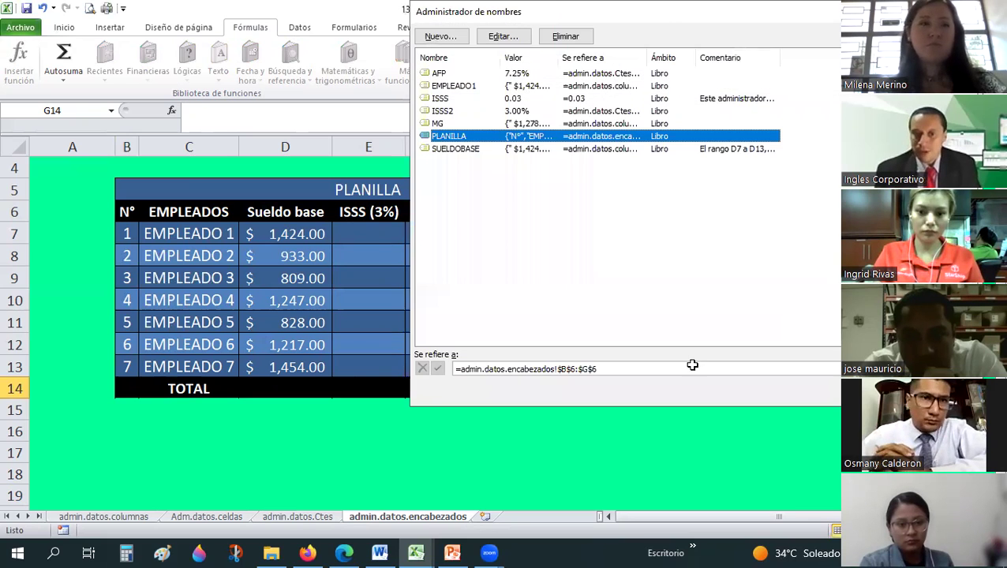
key("Escape")
scroll(117, 418, "down", 1)
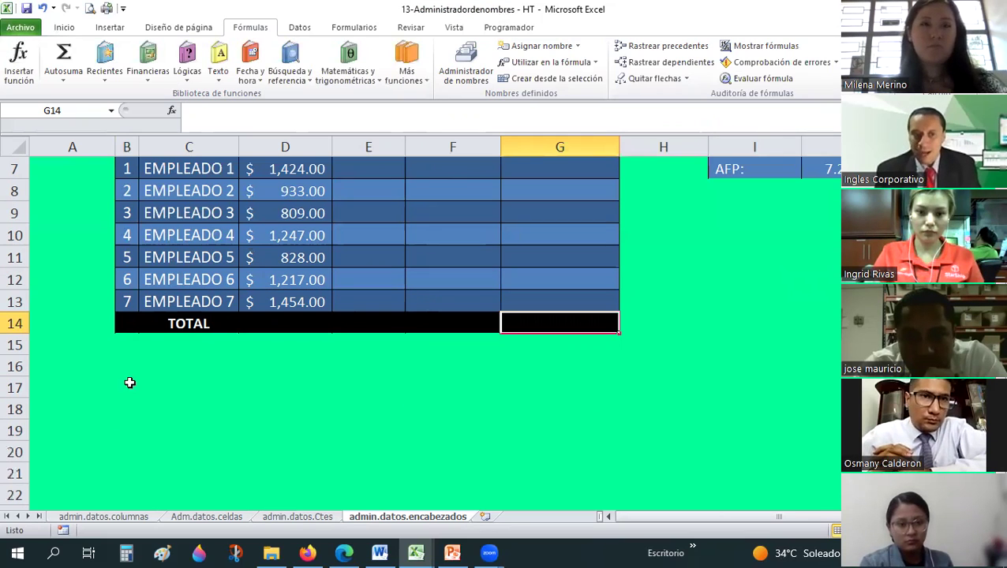
Enter =PLANILLA in B17 and fill it right to G17 to repeat the headers.
left_click(130, 383)
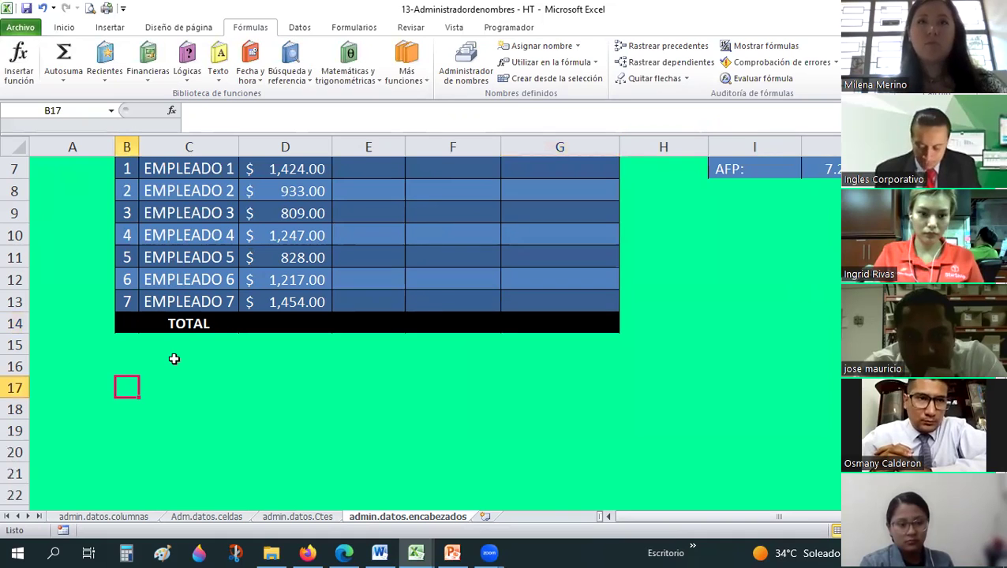
scroll(173, 359, "up", 1)
type("=")
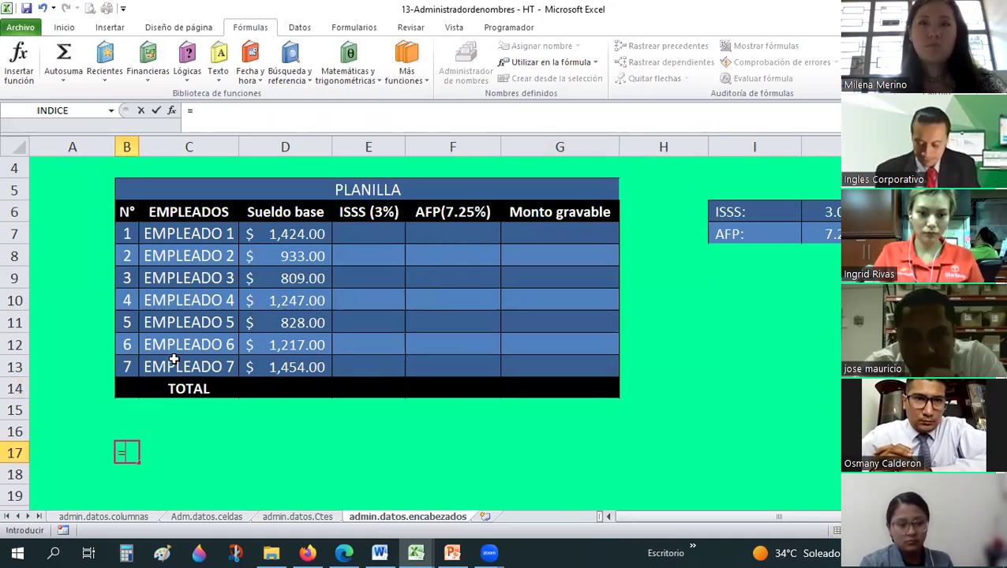
type("PL")
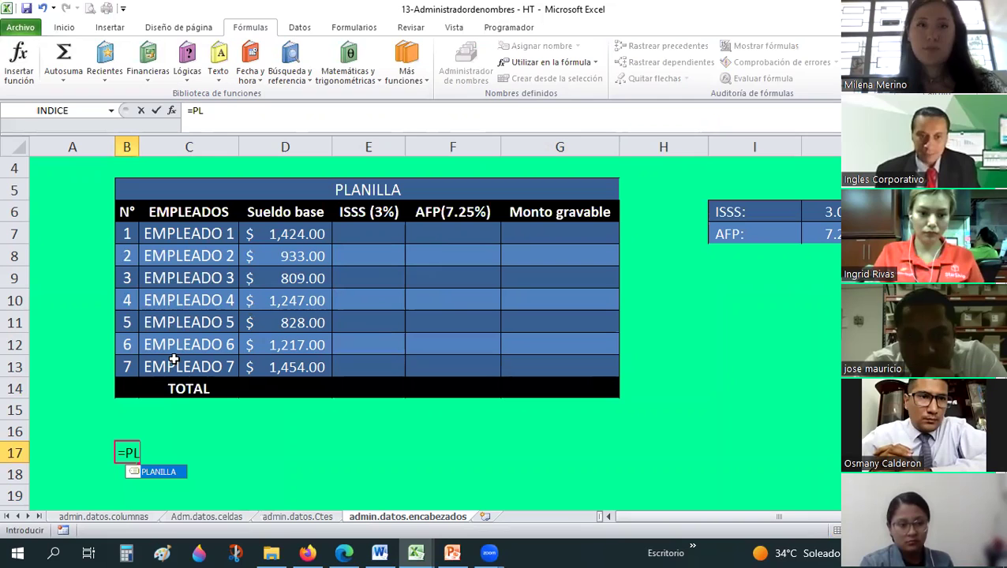
type("ANILLA")
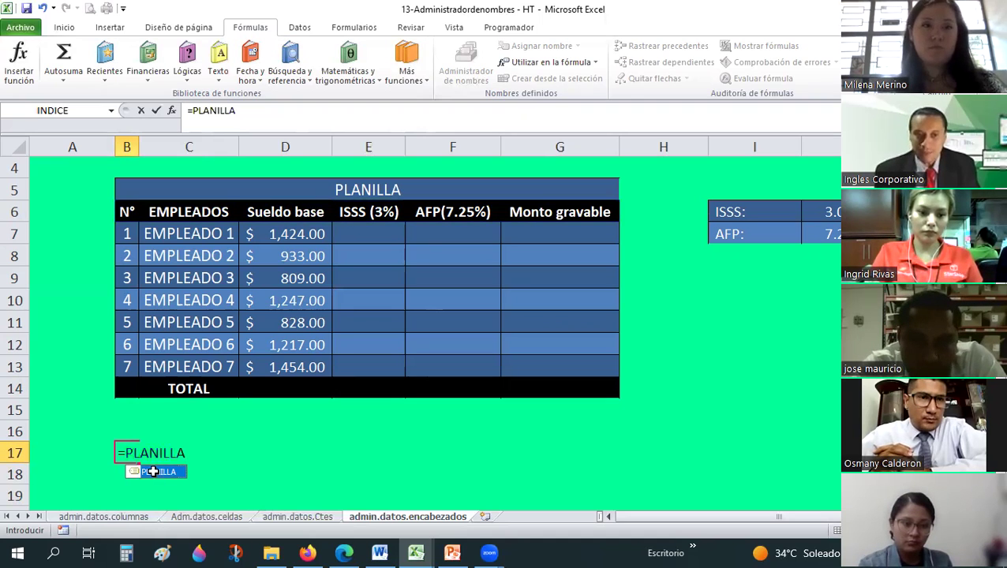
key("Return")
left_click(126, 451)
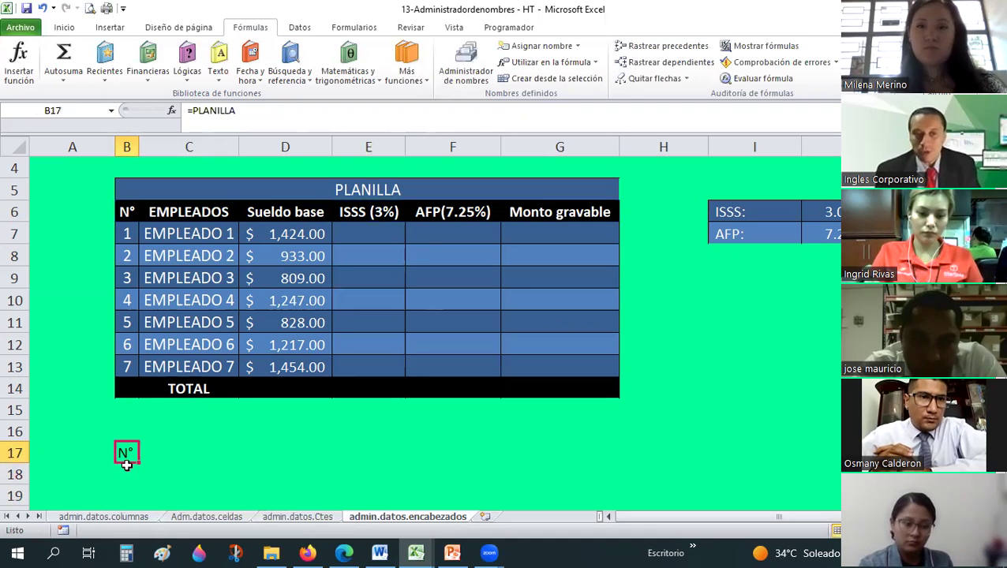
left_click(124, 213)
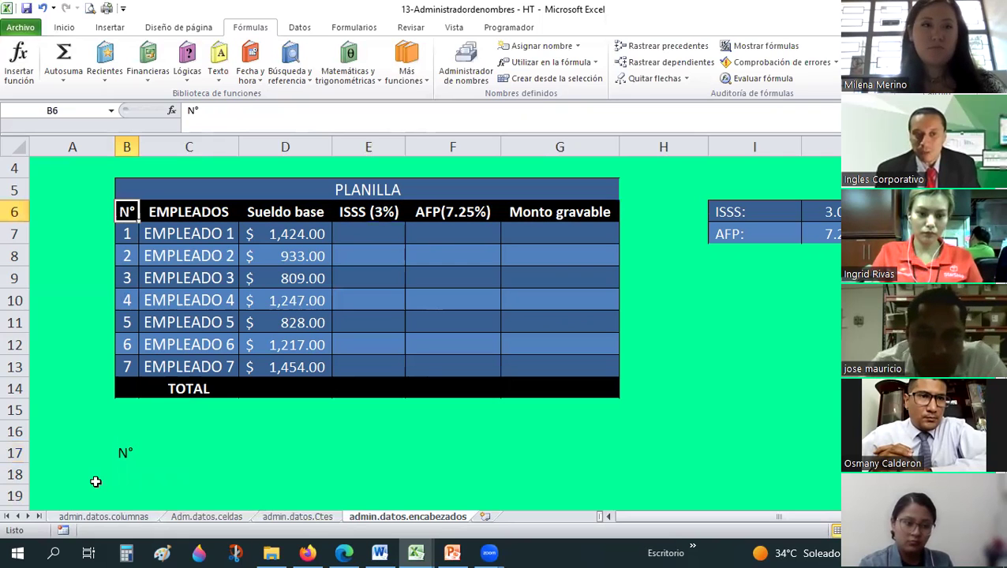
left_click(139, 464)
left_click_drag(139, 464, 579, 406)
Select the table B6:G14 as the Format Painter source.
scroll(365, 362, "down", 1)
scroll(365, 362, "up", 1)
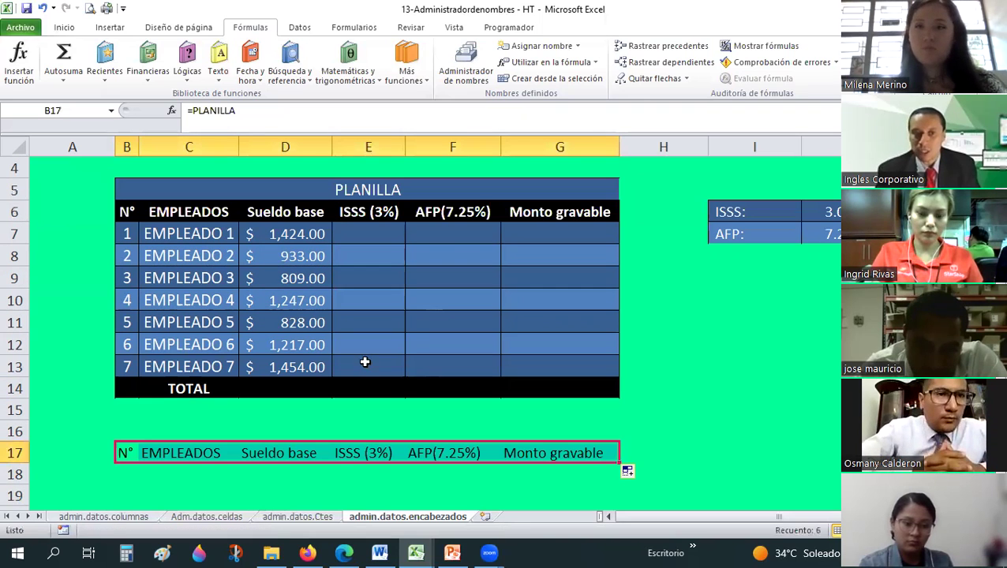
left_click_drag(126, 211, 504, 339)
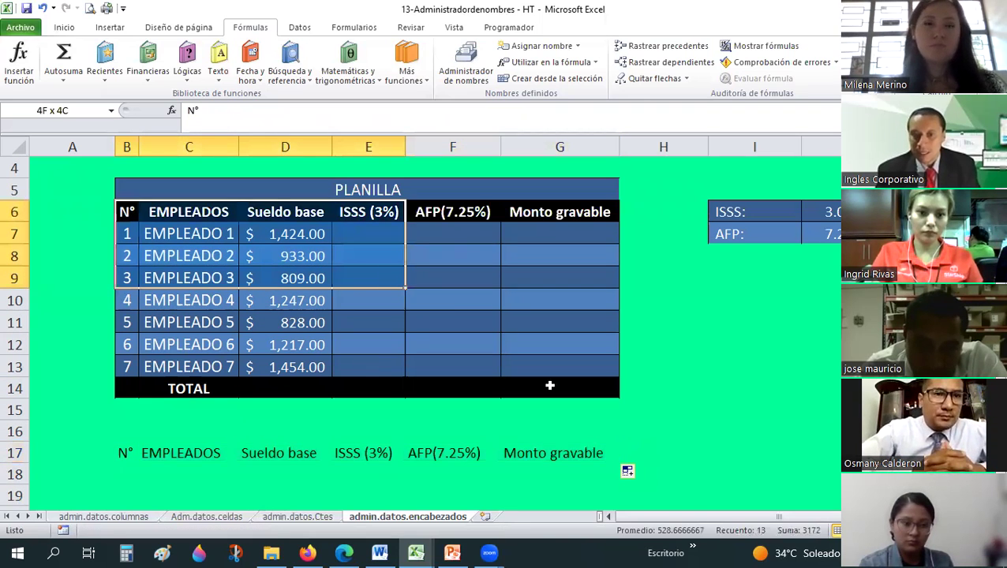
left_click_drag(550, 385, 552, 387)
left_click(64, 27)
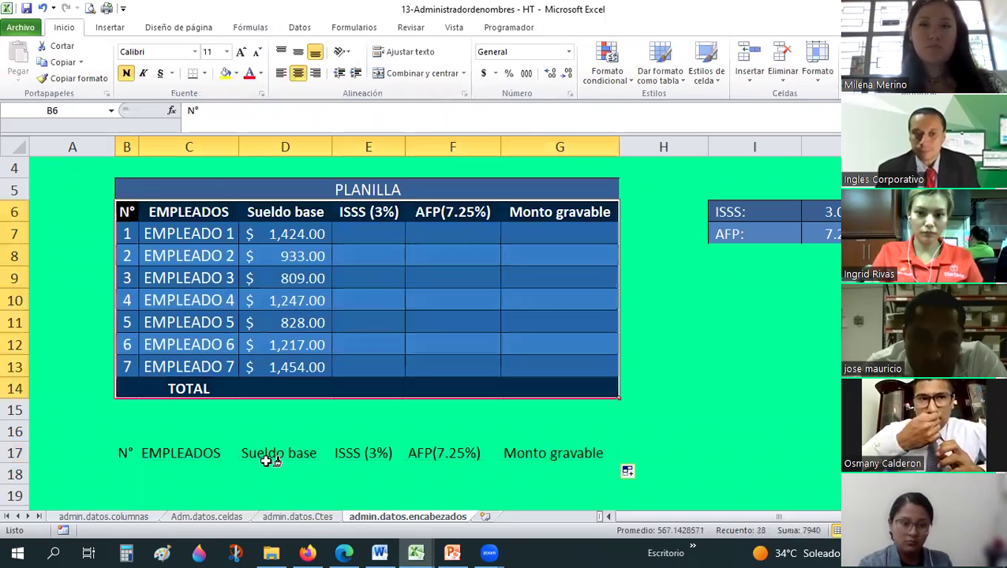
Paint the PLANILLA table formatting onto B17:G25 and review the result.
scroll(144, 278, "down", 3)
left_click_drag(119, 257, 403, 407)
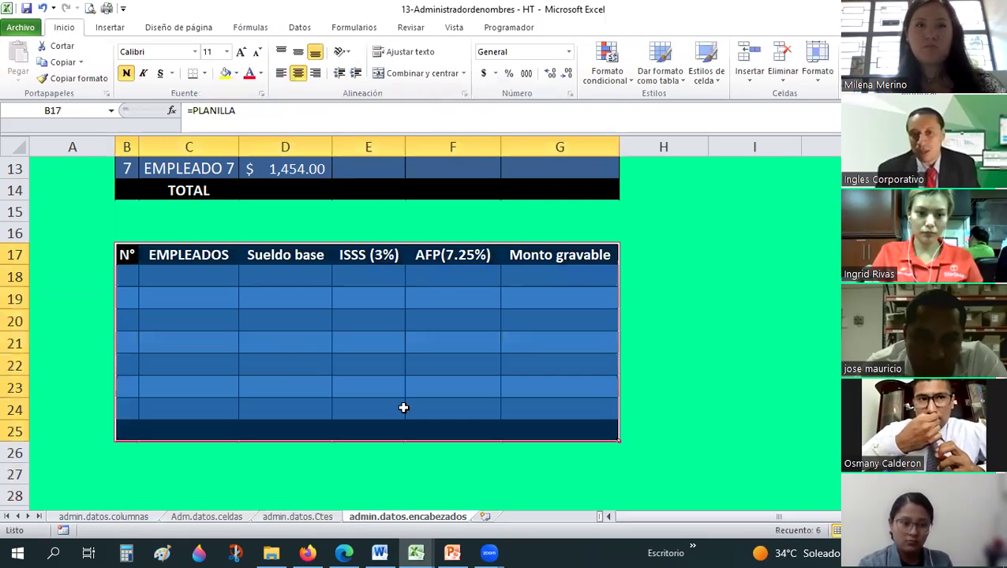
left_click(403, 408)
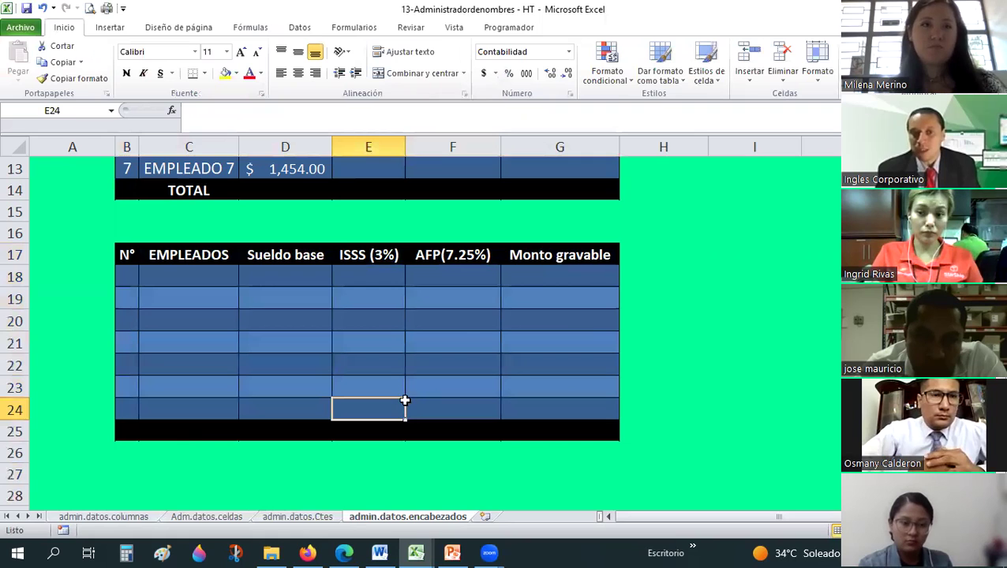
scroll(404, 401, "up", 1)
scroll(404, 401, "up", 1)
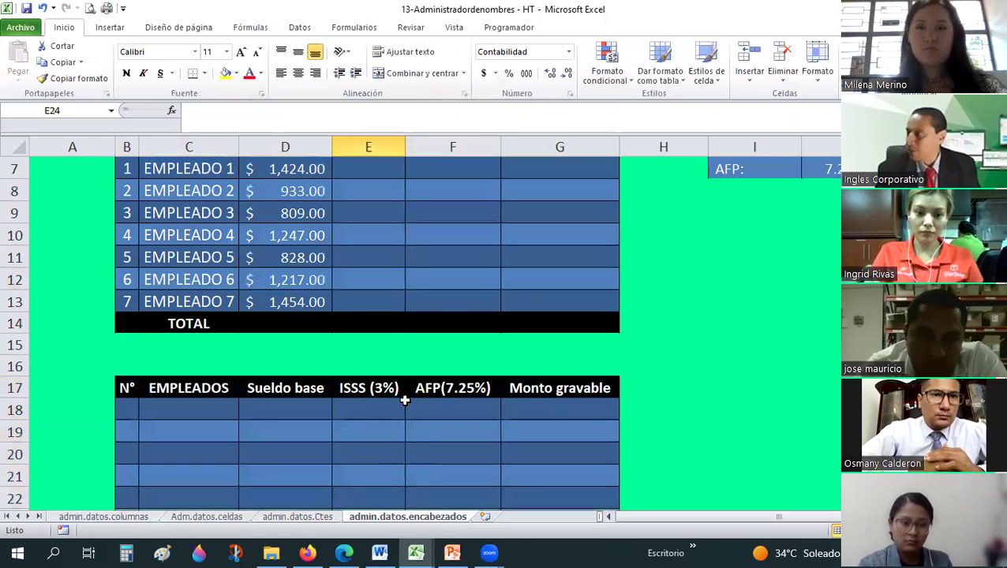
scroll(404, 401, "up", 1)
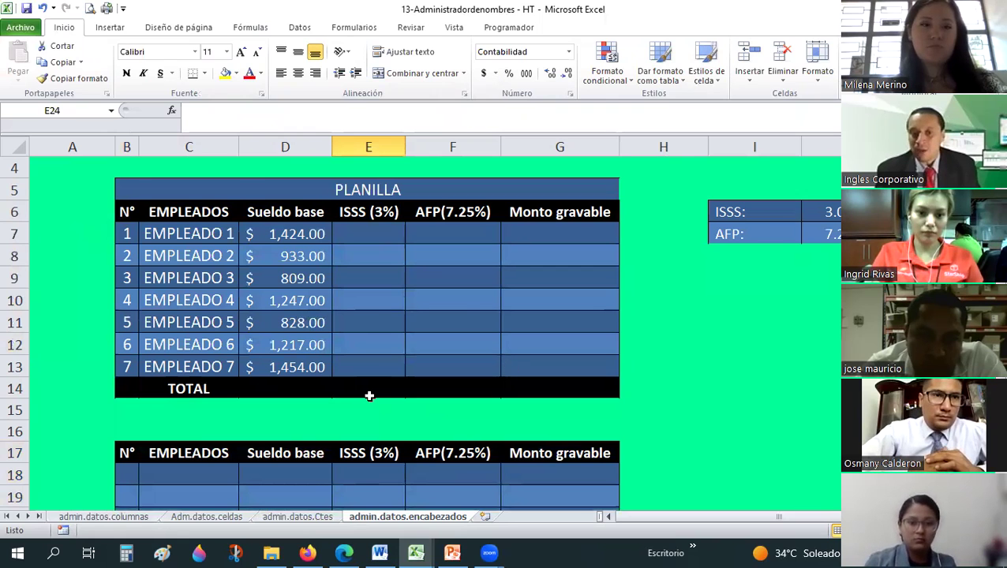
scroll(369, 396, "down", 2)
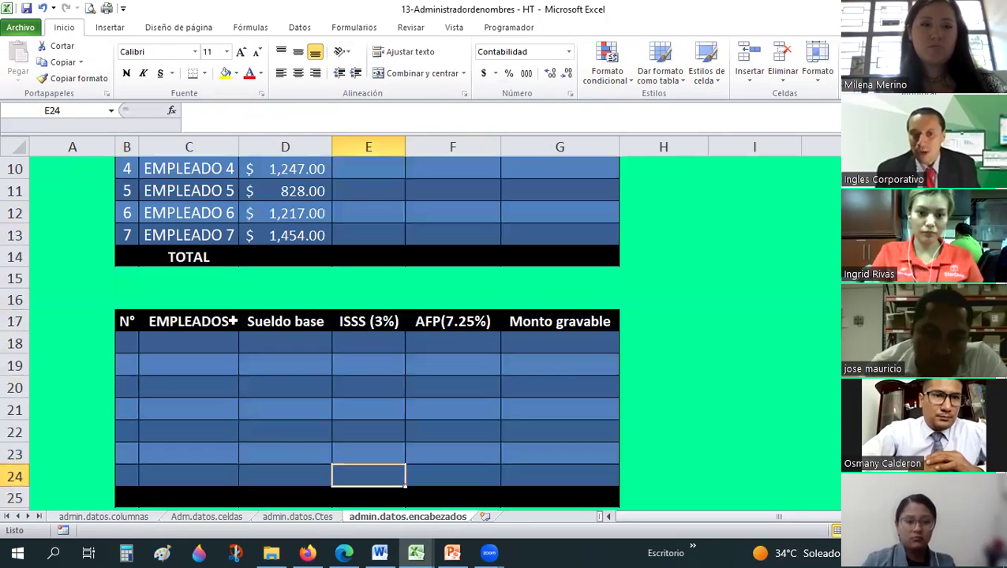
left_click(330, 373)
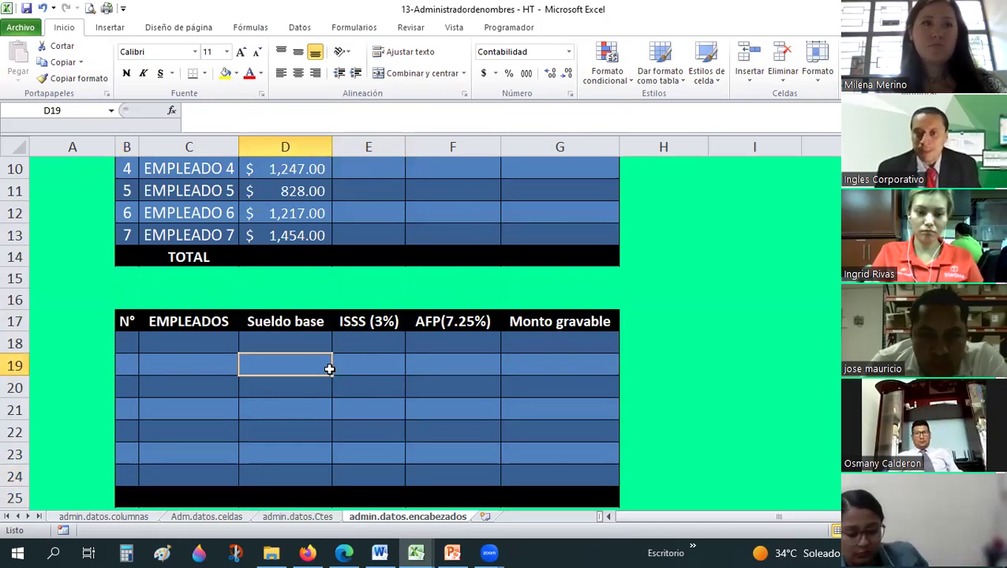
scroll(330, 371, "up", 2)
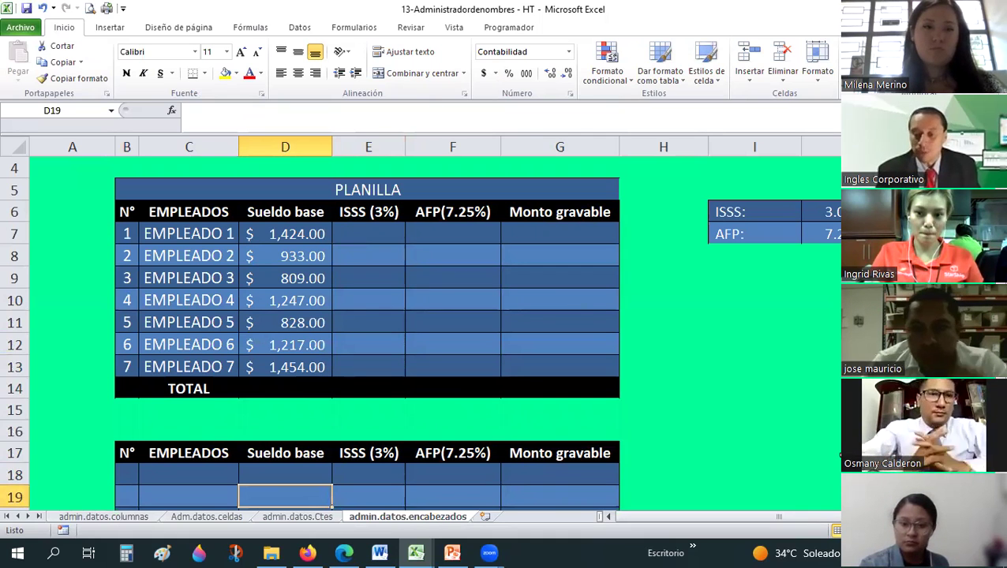
Test =PLANILLA in cell J17, then delete the erroring formula.
left_click(838, 453)
type("=PLAN")
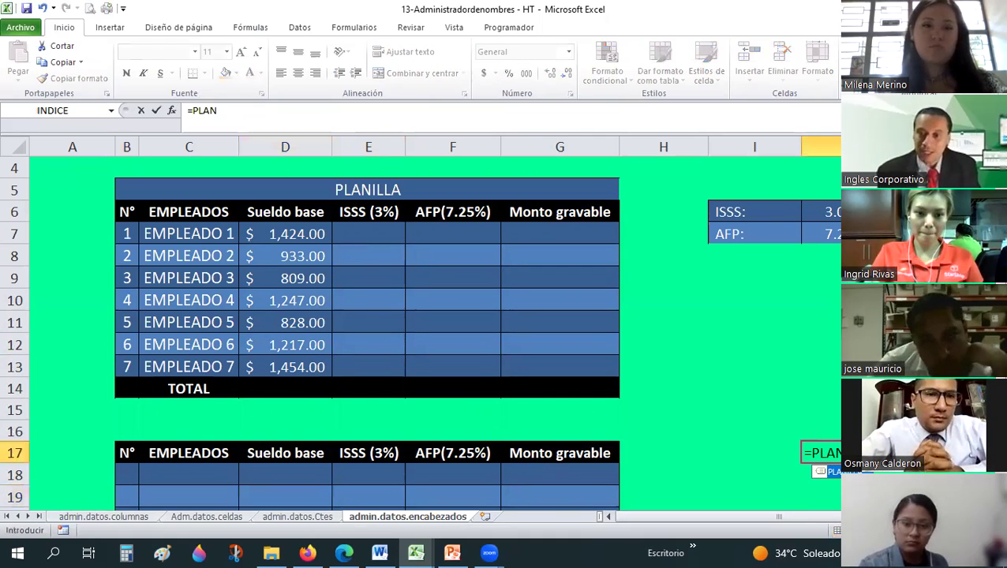
type("ILLA")
key("Return")
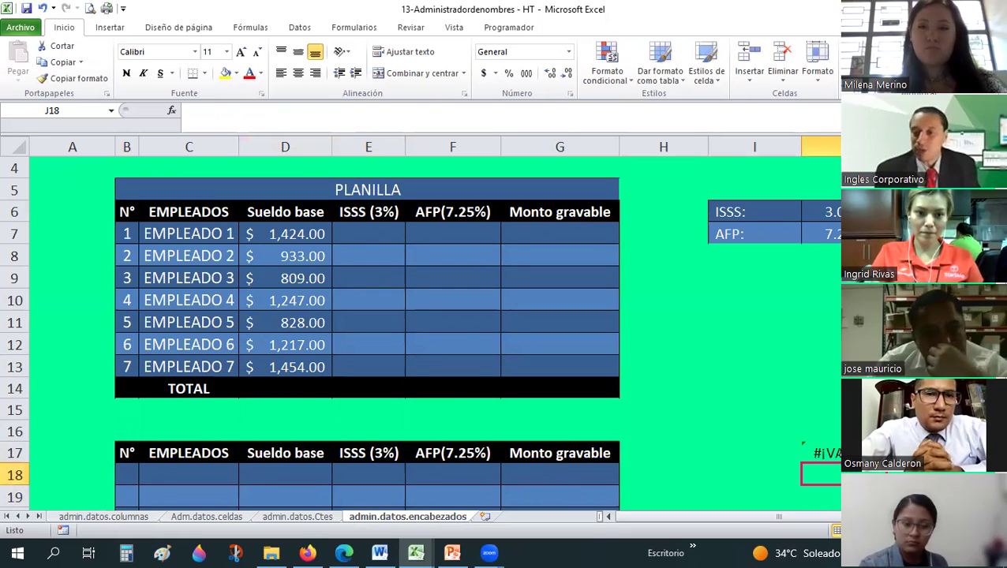
left_click(821, 453)
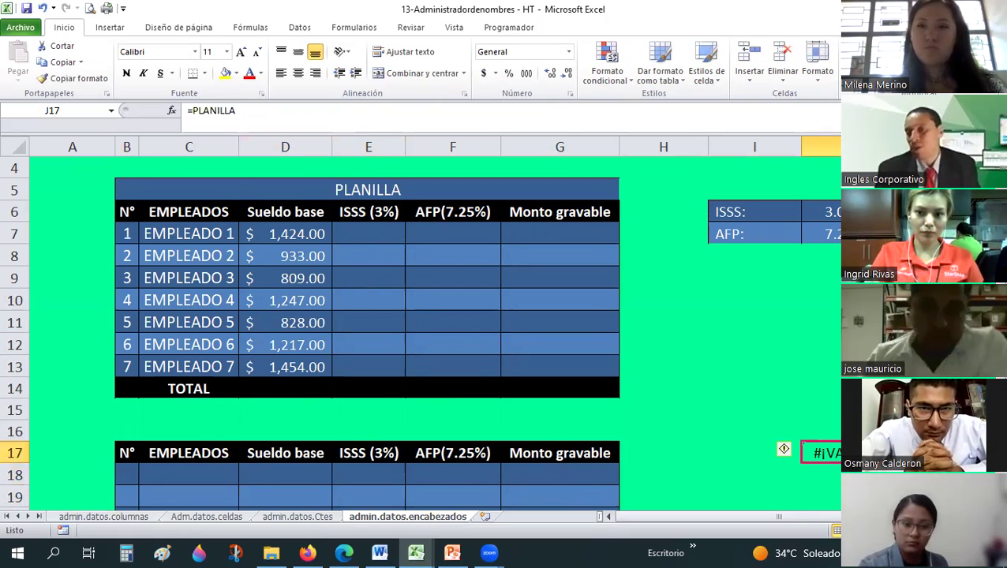
scroll(367, 331, "down", 2)
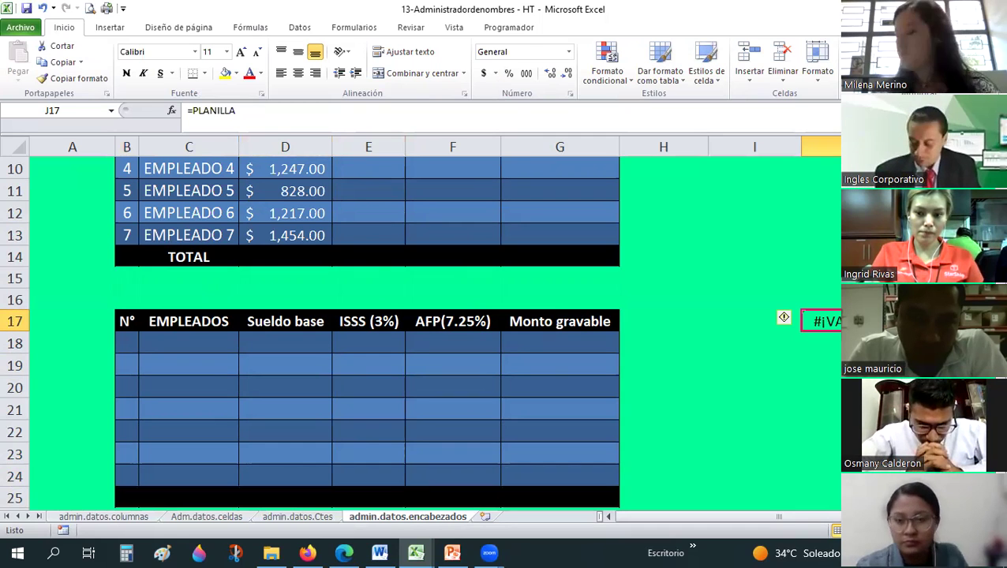
key("Delete")
Inspect the newly formatted second table B17:G25.
left_click(356, 283)
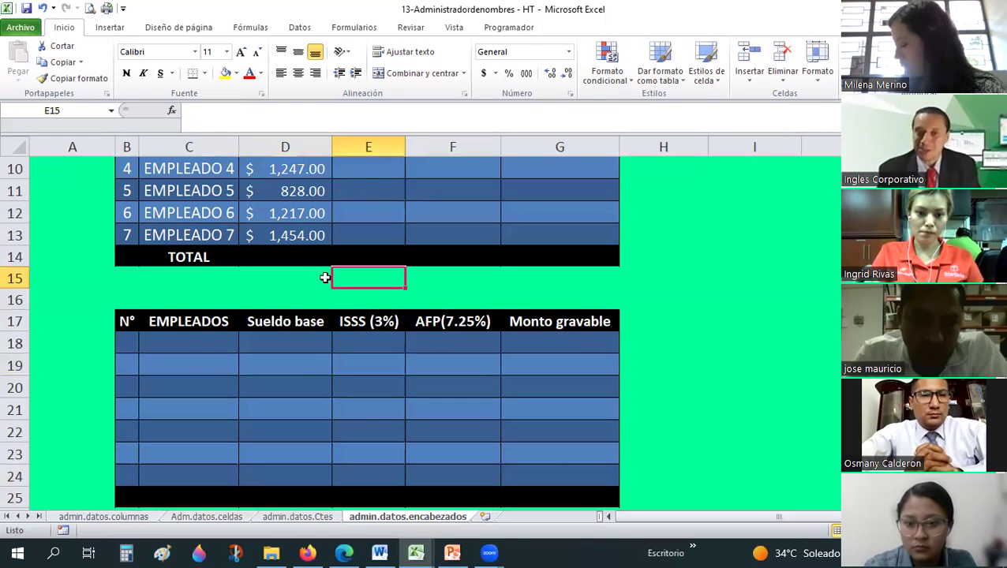
scroll(322, 280, "up", 2)
scroll(325, 272, "down", 1)
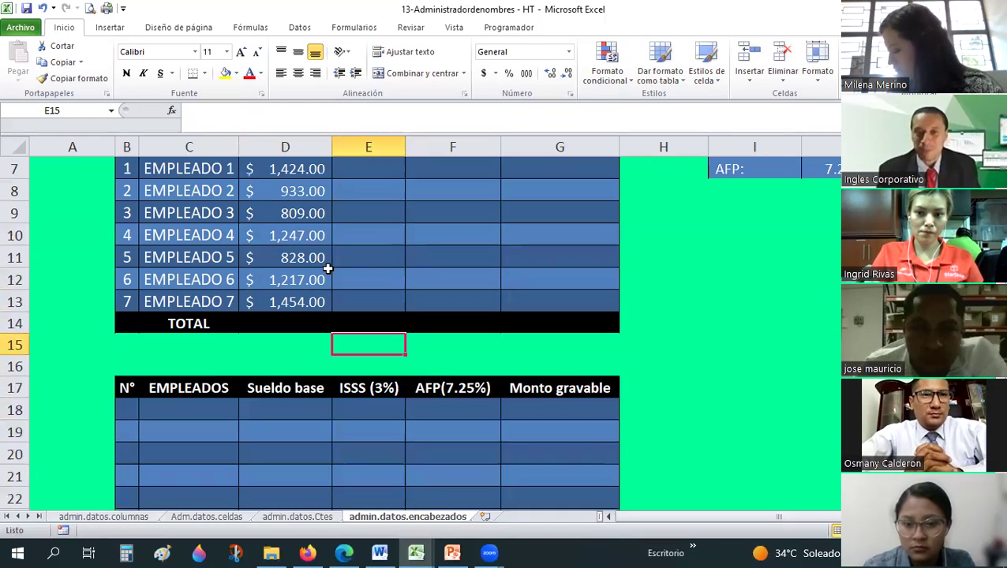
scroll(484, 354, "down", 2)
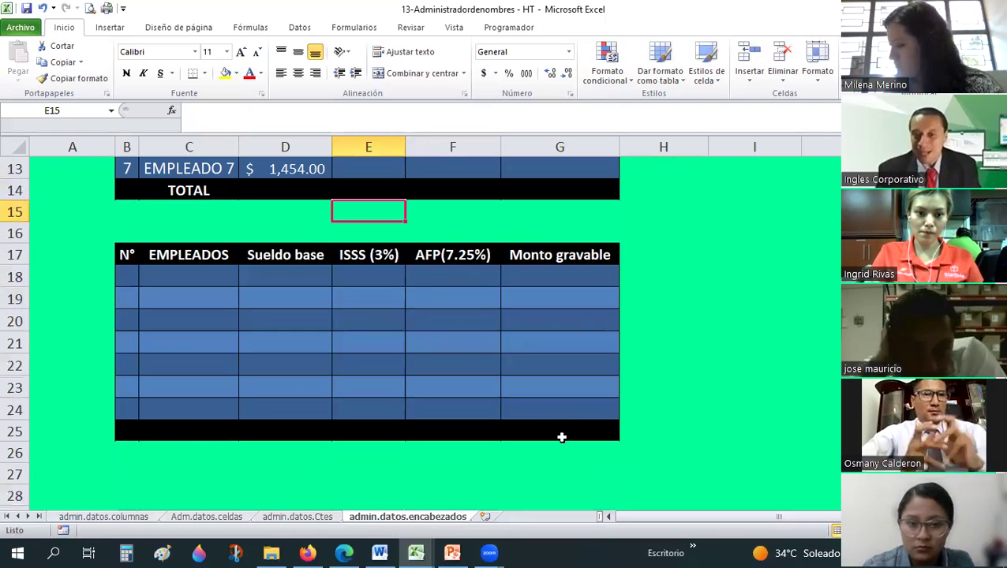
left_click(562, 437)
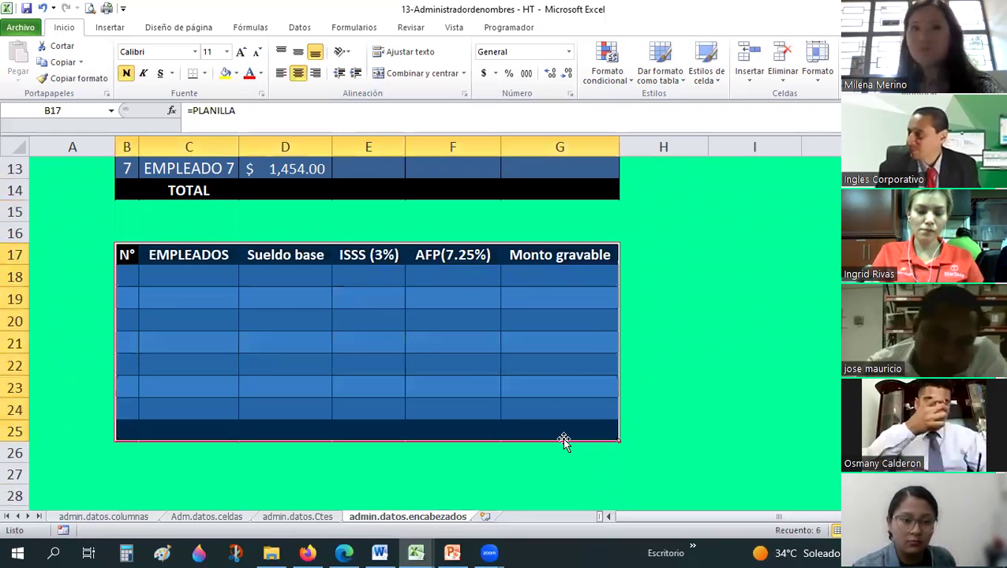
left_click(742, 348)
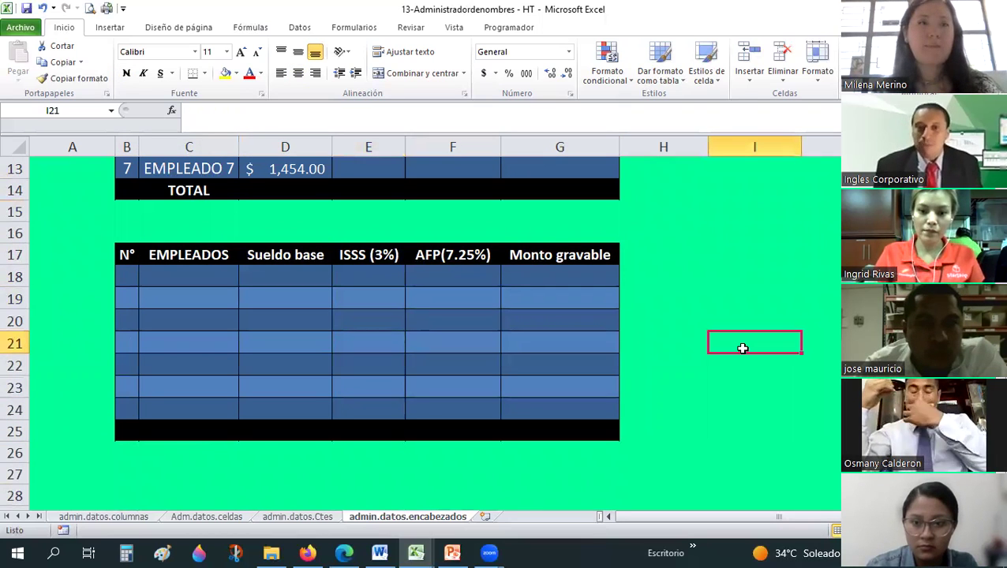
scroll(219, 316, "up", 2)
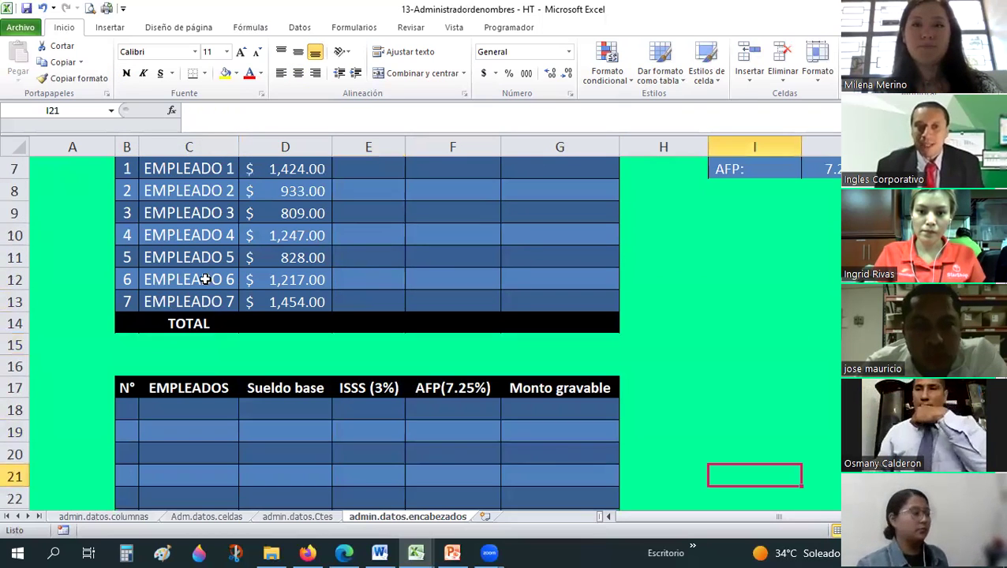
scroll(205, 279, "up", 1)
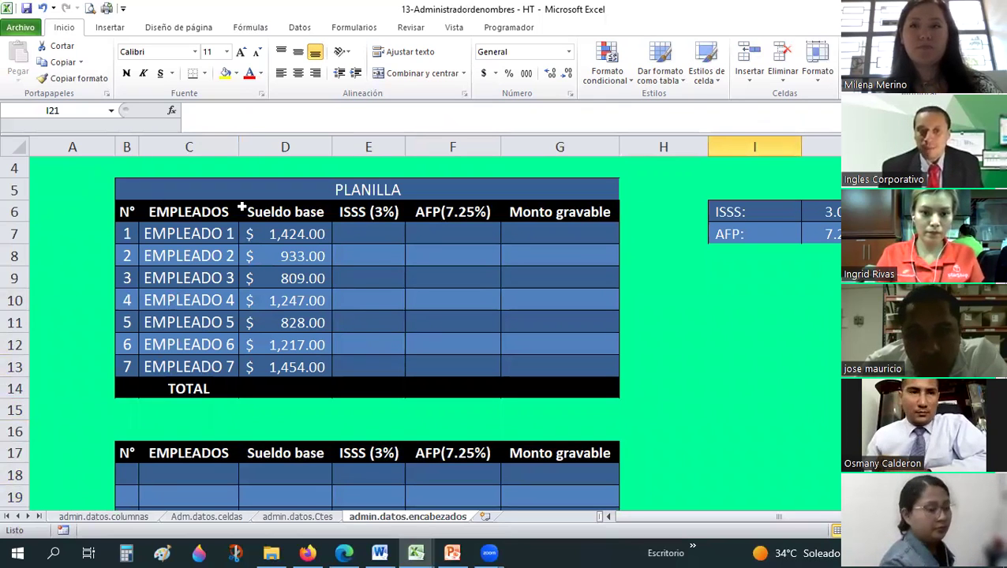
left_click(352, 29)
scroll(249, 37, "up", 1)
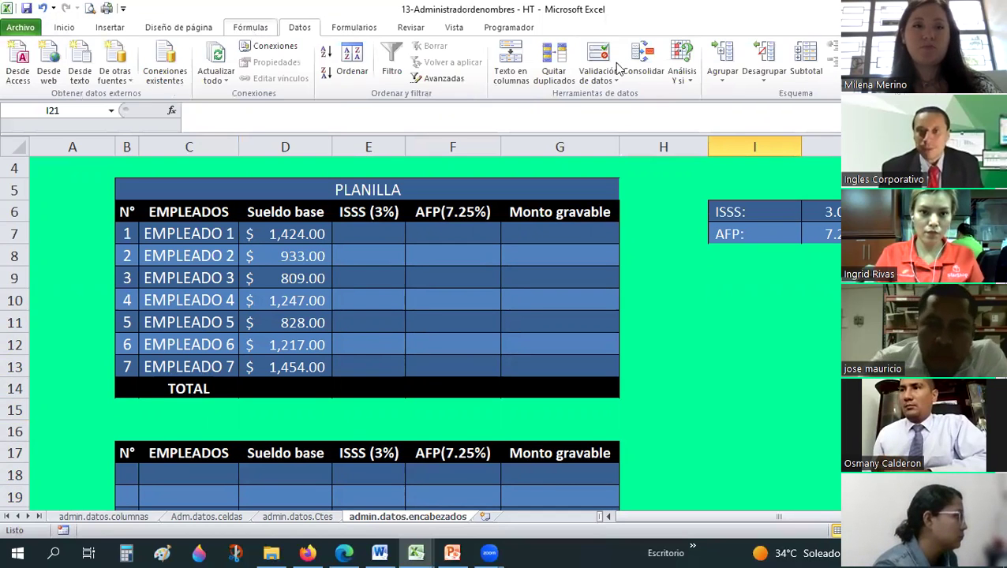
scroll(248, 37, "up", 1)
left_click(456, 75)
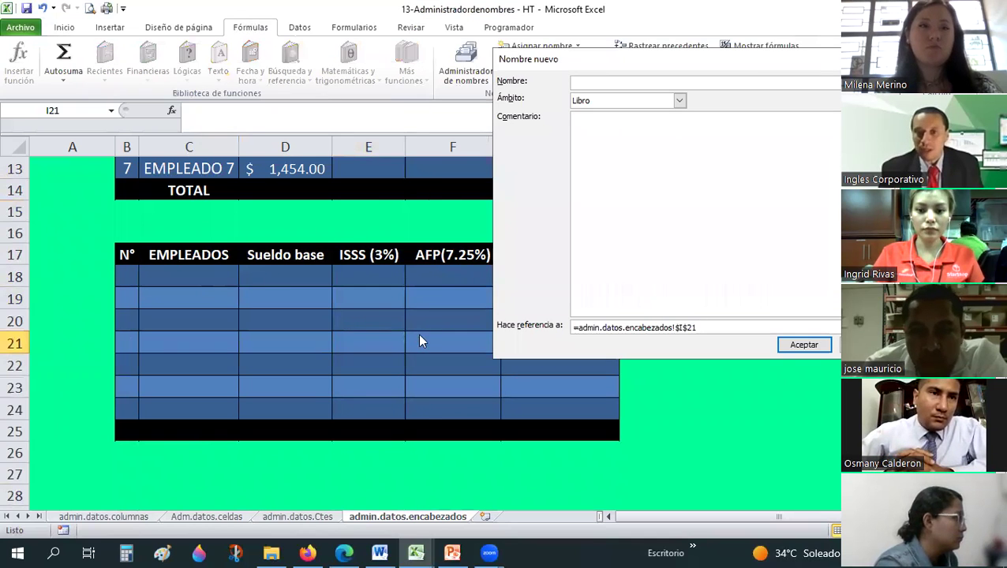
left_click_drag(703, 327, 499, 330)
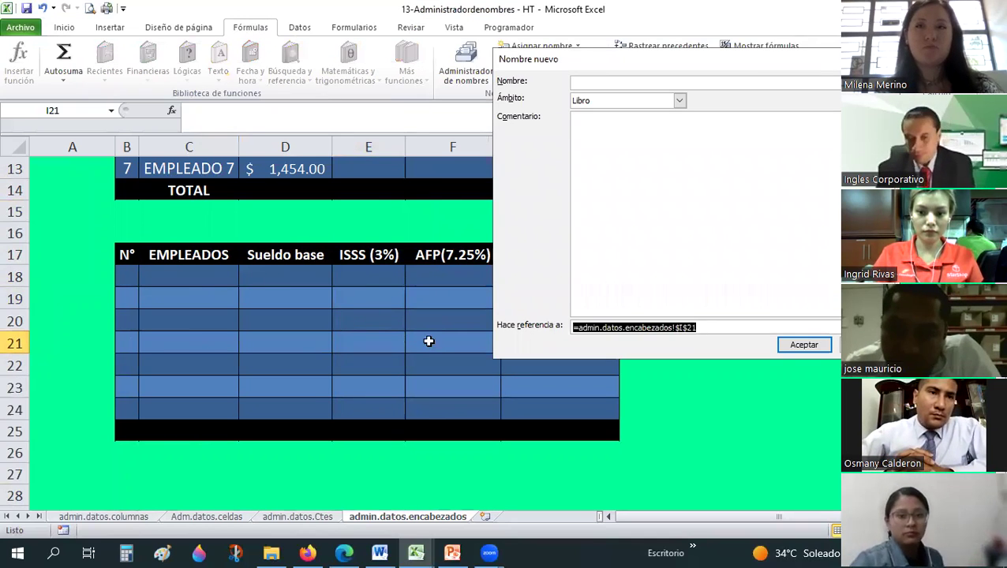
key("BackSpace")
scroll(428, 341, "up", 1)
scroll(119, 268, "up", 3)
left_click_drag(126, 276, 560, 277)
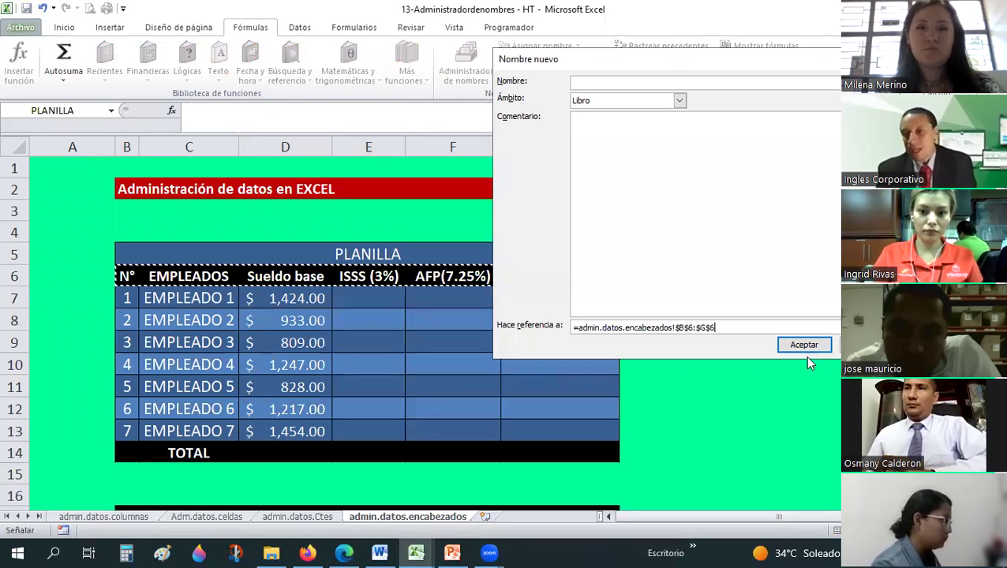
key("Escape")
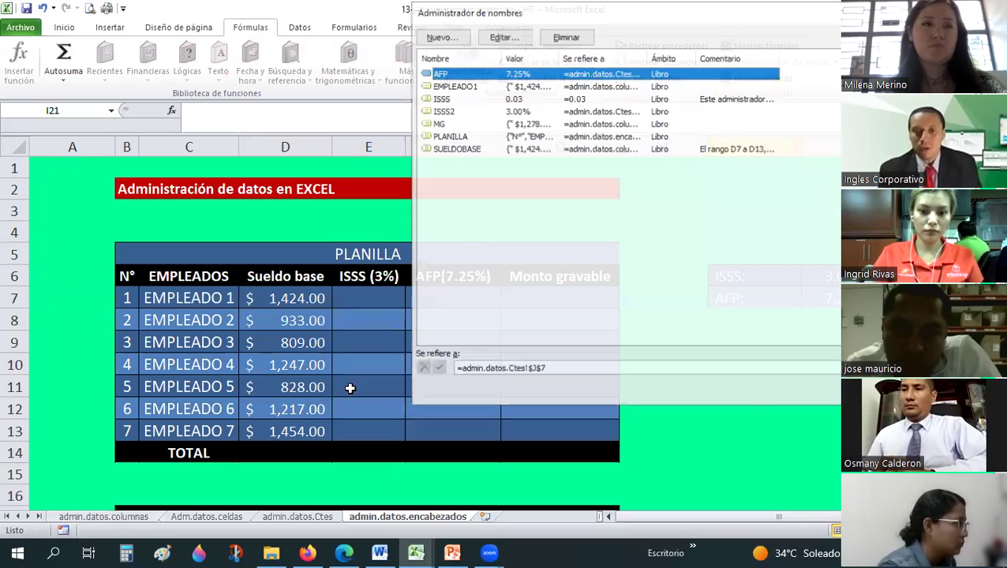
key("Escape")
scroll(150, 459, "down", 4)
Enter =PLANILLA in B27 and fill it across to G27.
left_click(124, 470)
type("=PLAN")
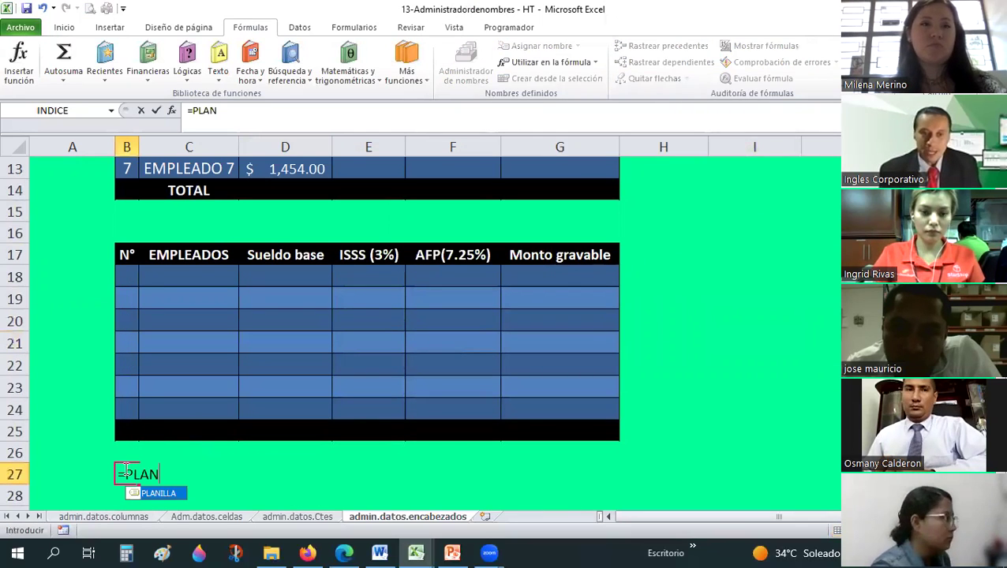
key("ctrl+Return")
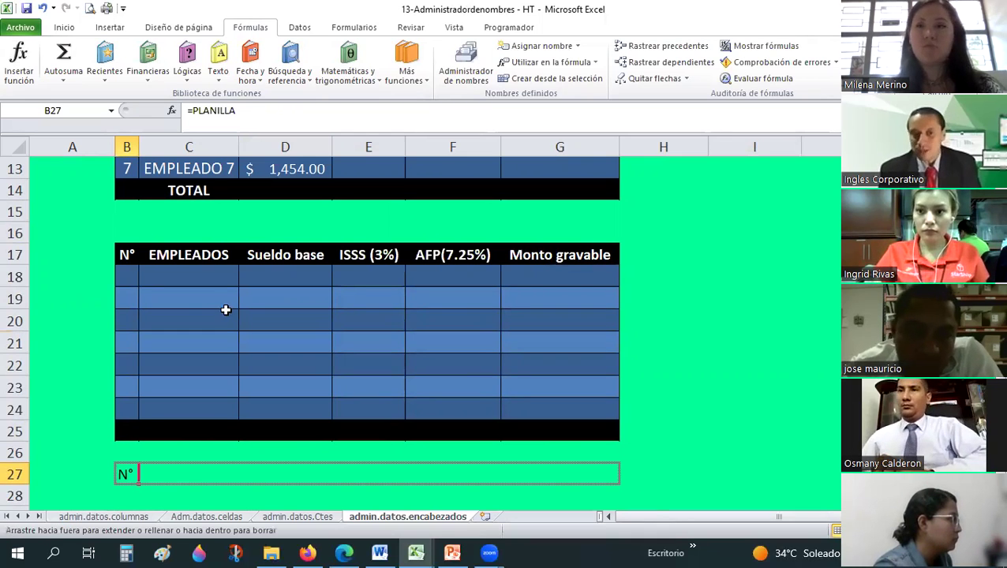
left_click_drag(647, 505, 641, 498)
Copy the B17:G25 table formatting onto B27:G35 with Format Painter.
left_click(114, 257)
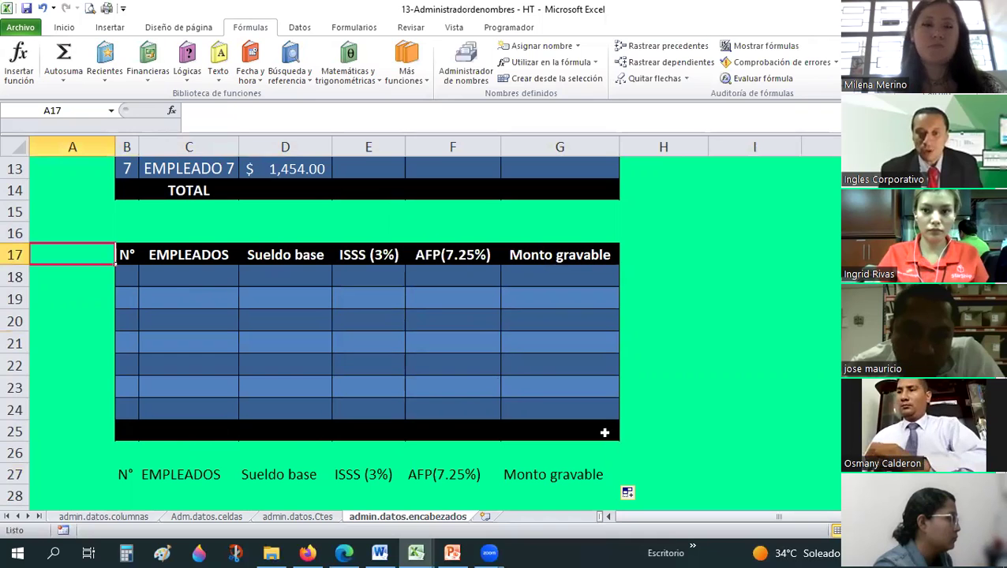
left_click_drag(602, 427, 127, 255)
left_click(67, 28)
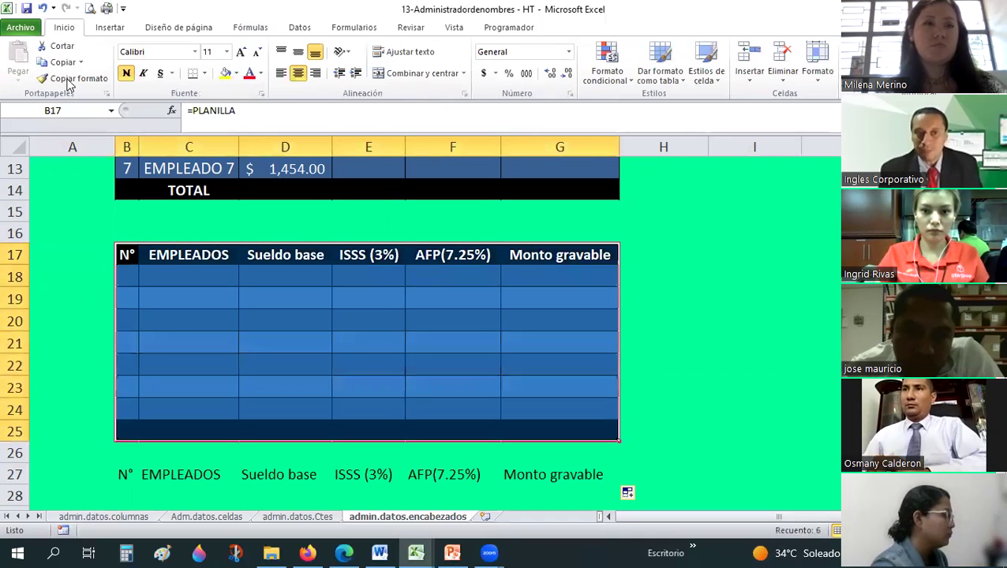
scroll(126, 344, "down", 2)
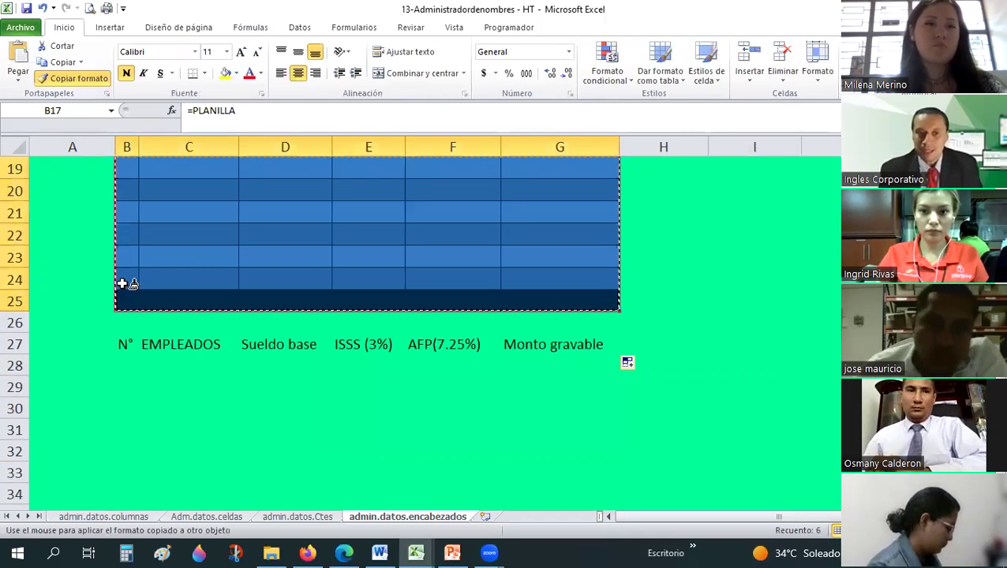
scroll(124, 278, "down", 1)
left_click(124, 277)
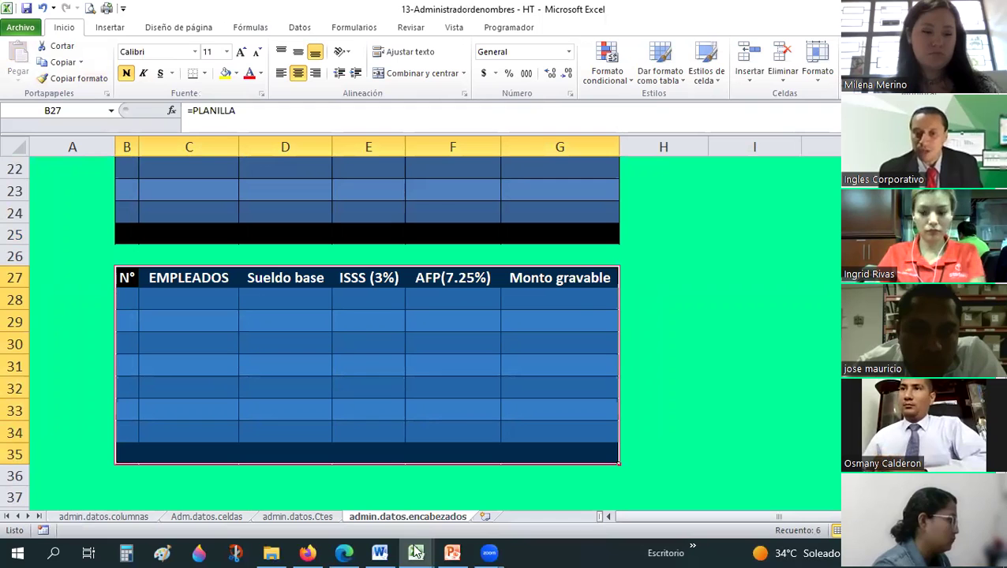
left_click(307, 553)
Switch to the Google Sheets control spreadsheet and select cell AM2 in the JUEVES 30 column.
key("ctrl+Page_Up")
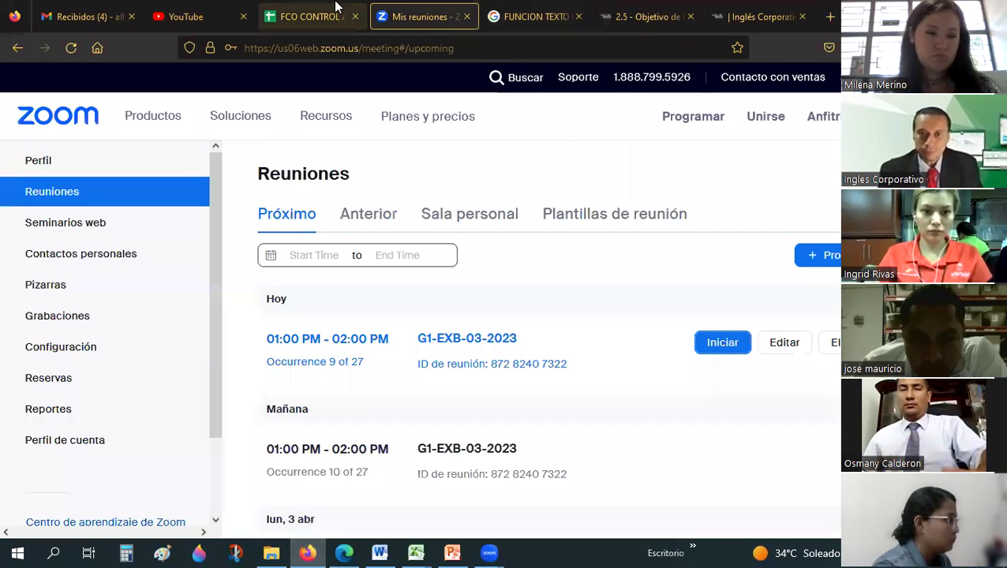
key("ctrl+Page_Up")
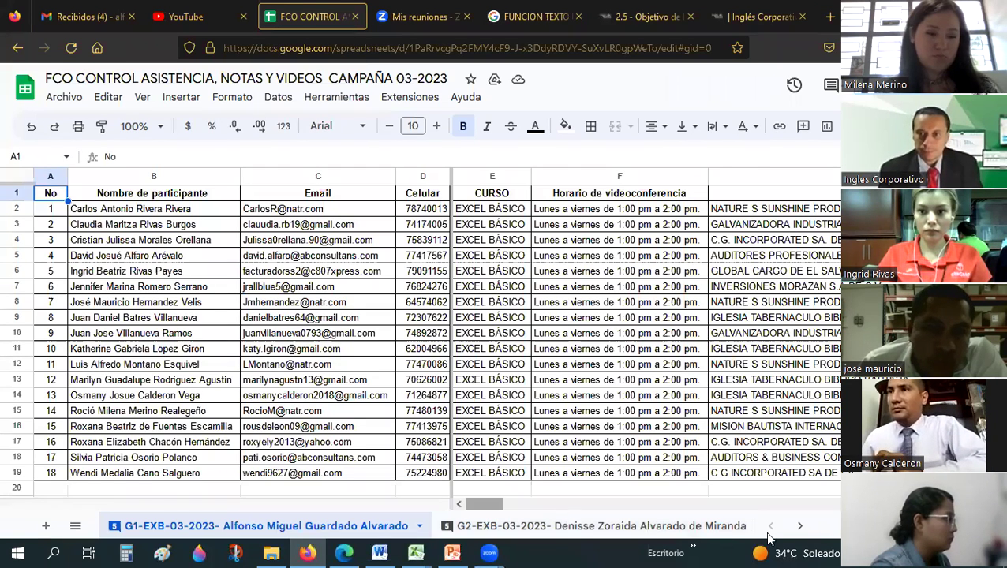
scroll(769, 539, "right", 10)
scroll(679, 539, "left", 5)
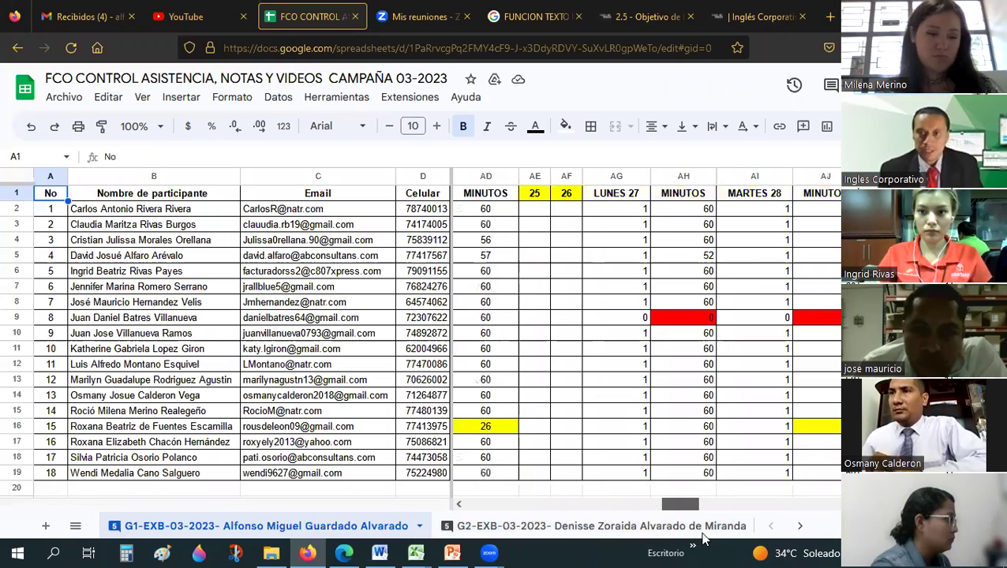
scroll(710, 539, "right", 3)
scroll(545, 280, "right", 1)
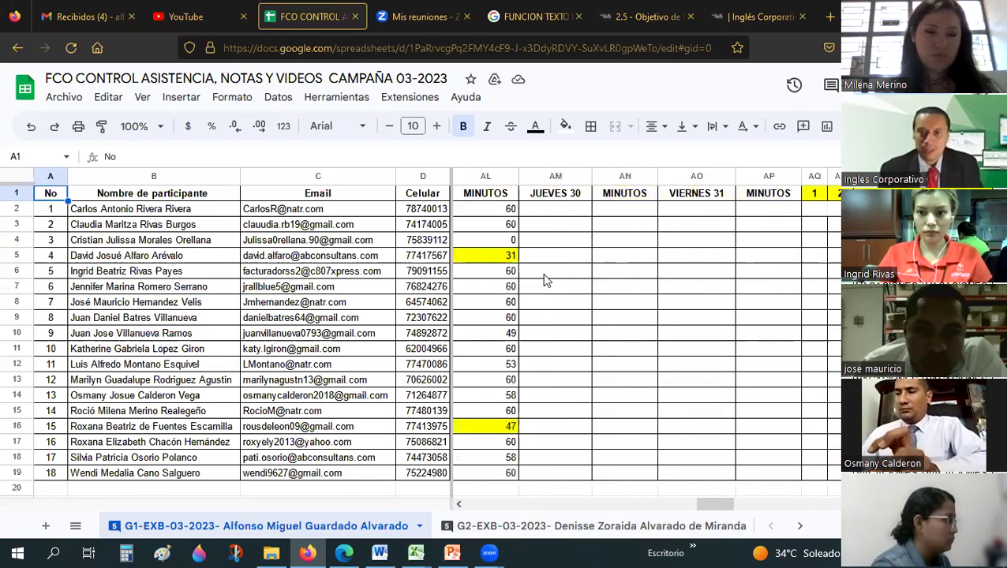
left_click(578, 211)
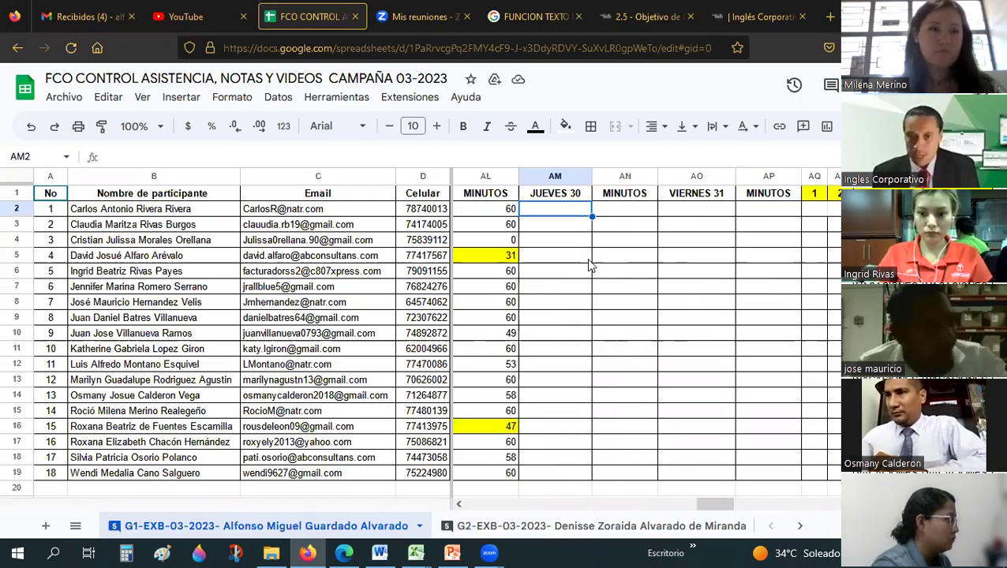
Mark JUEVES 30 attendance for participants 1–8: 1 for each, except 0 for participant 3.
type("1")
key("Return")
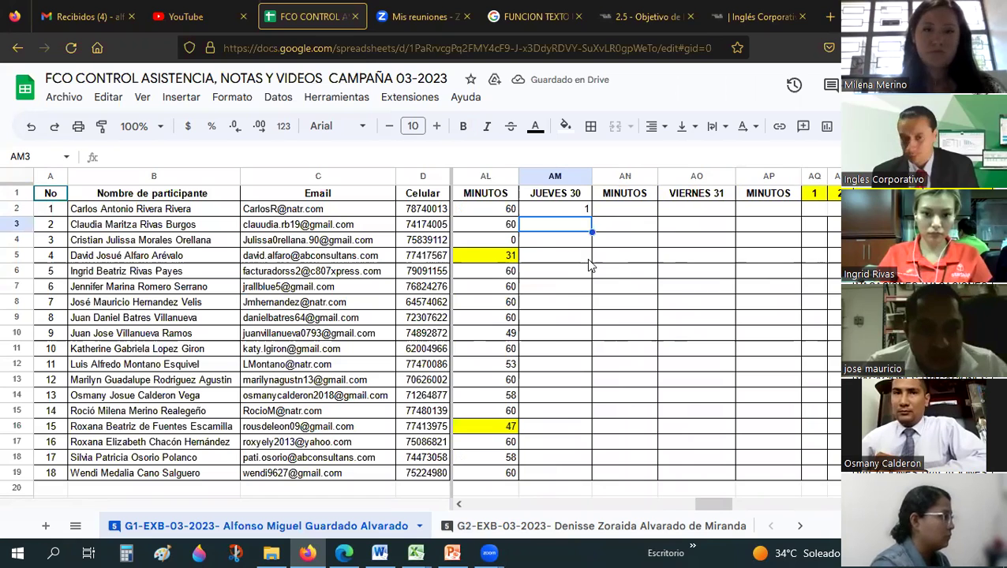
type("1")
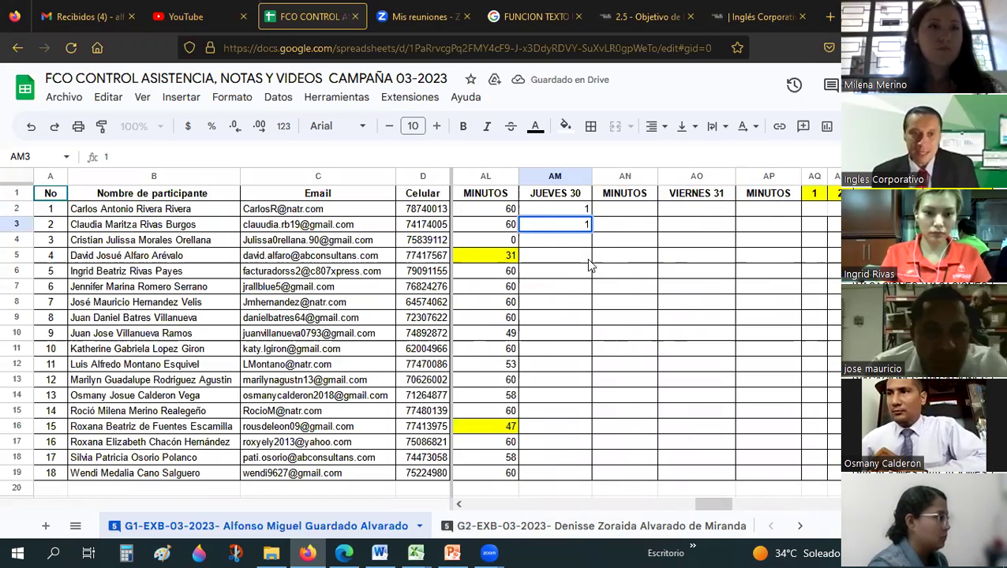
key("Return")
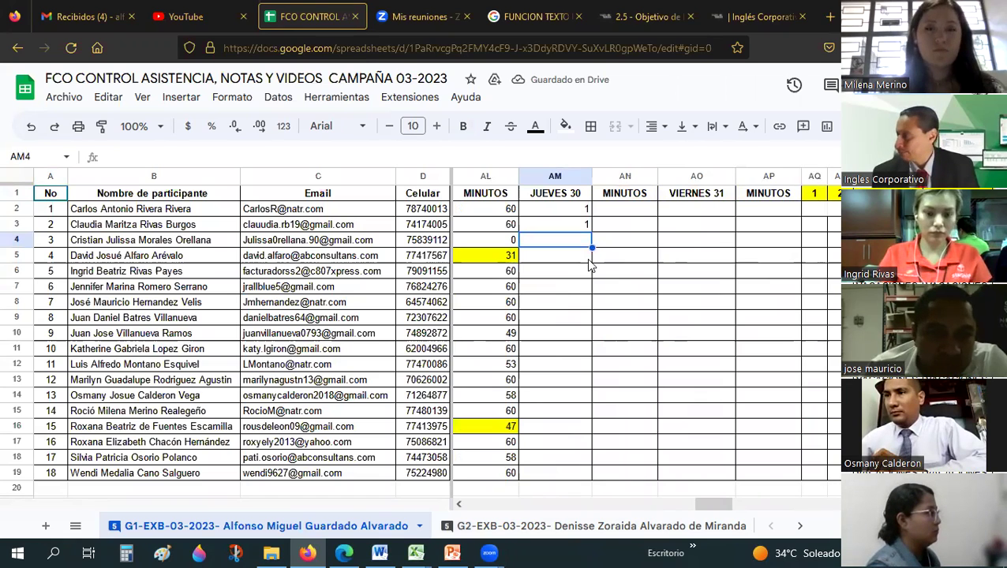
type("0")
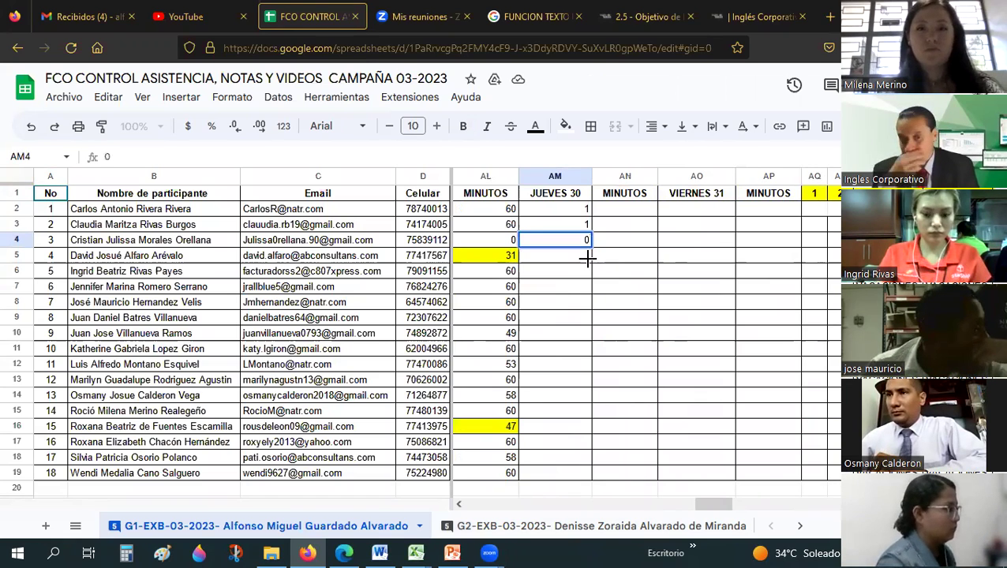
key("Return")
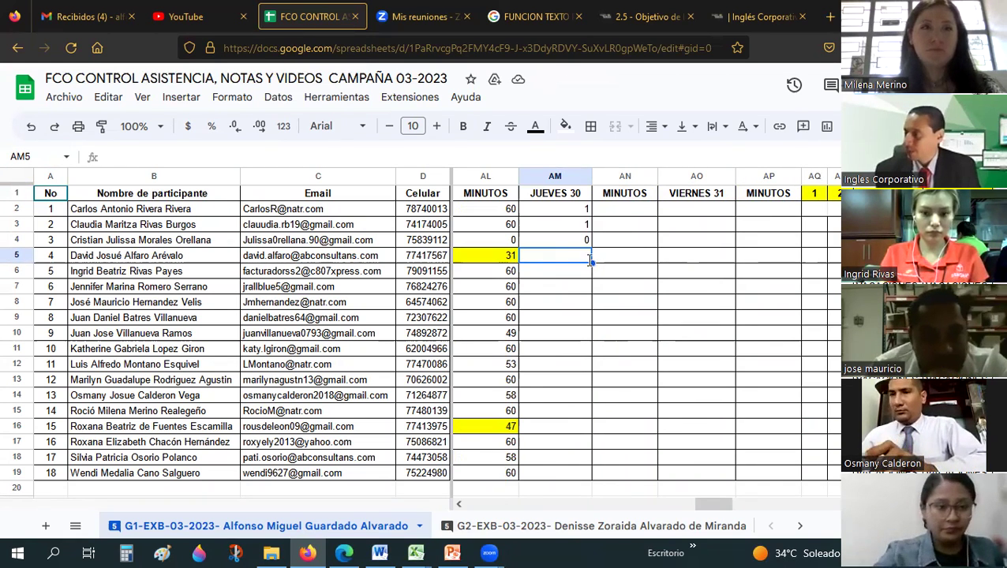
type("1")
key("Return")
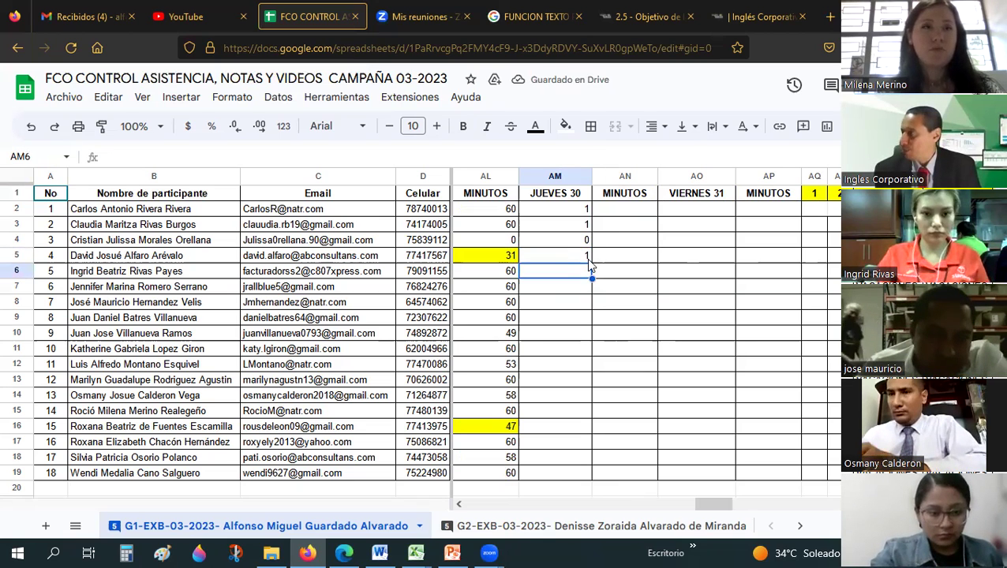
type("1")
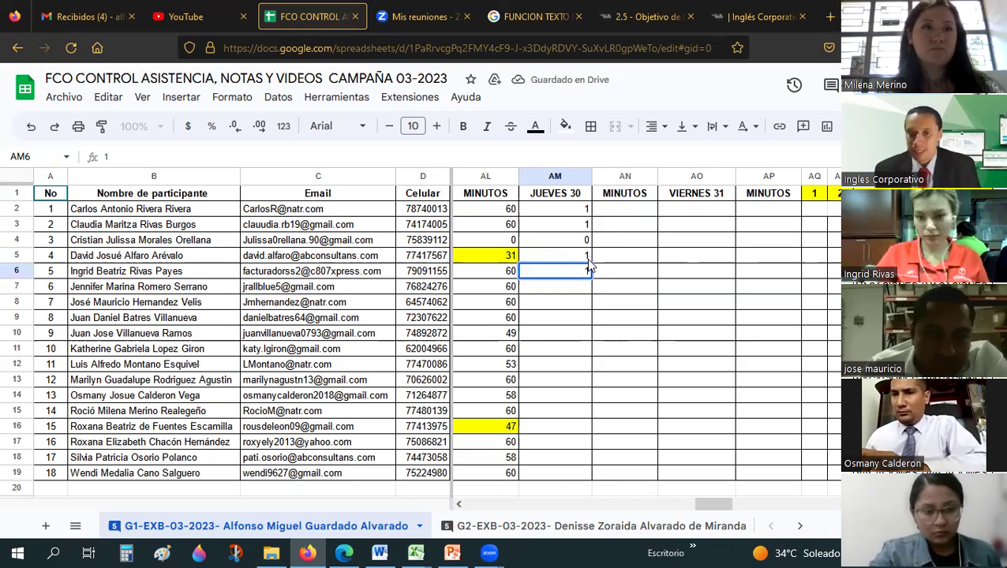
key("Return")
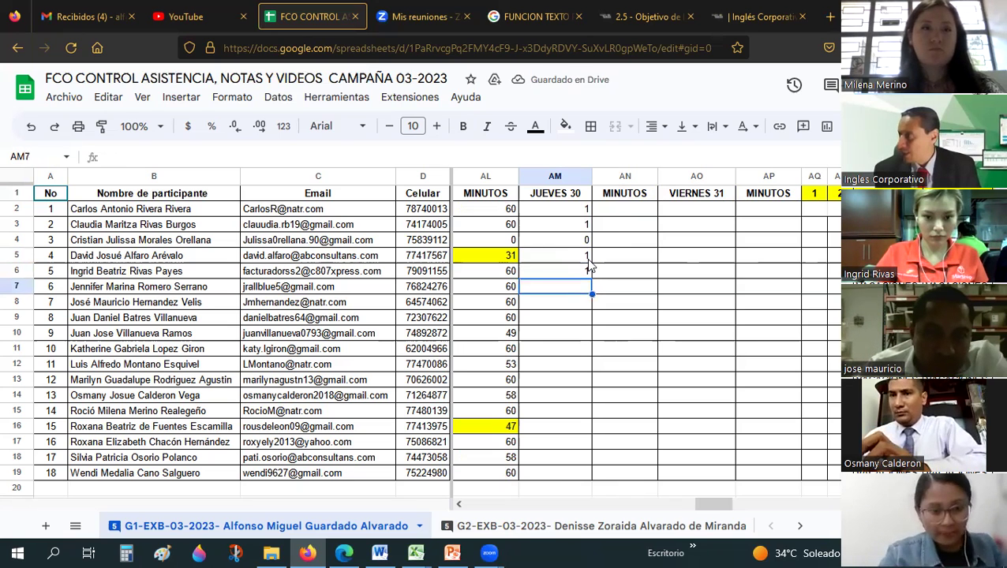
type("1")
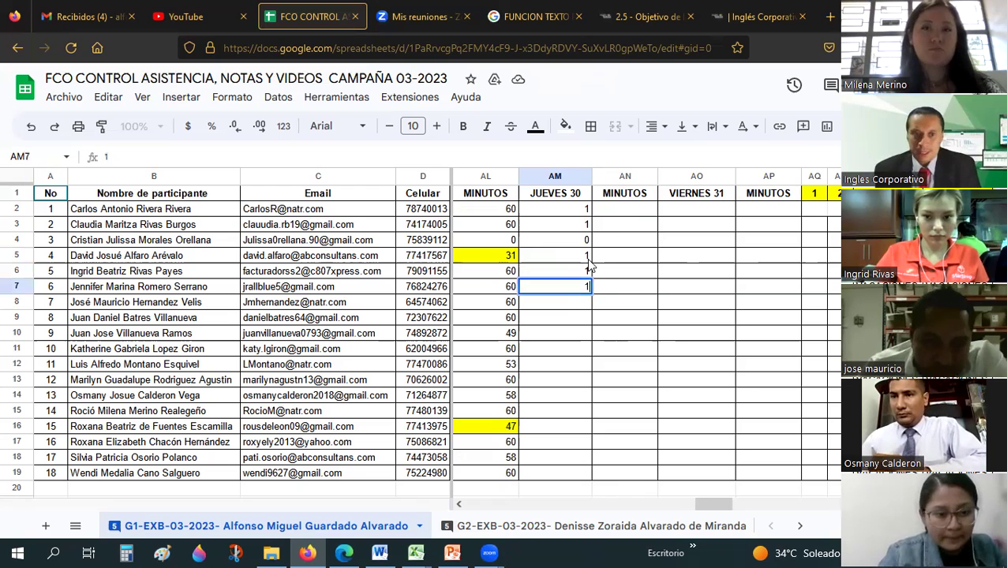
key("Return")
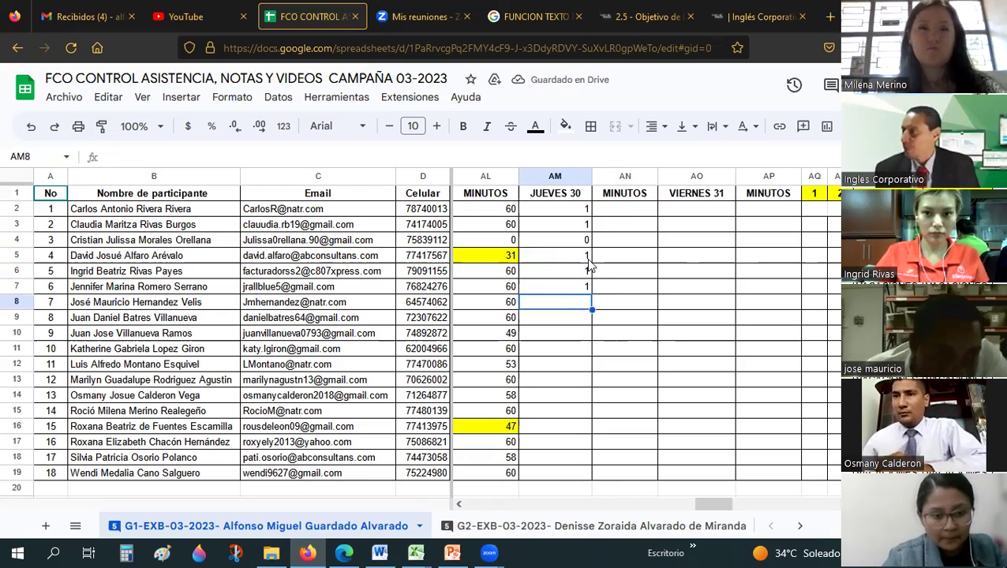
type("1")
key("Return")
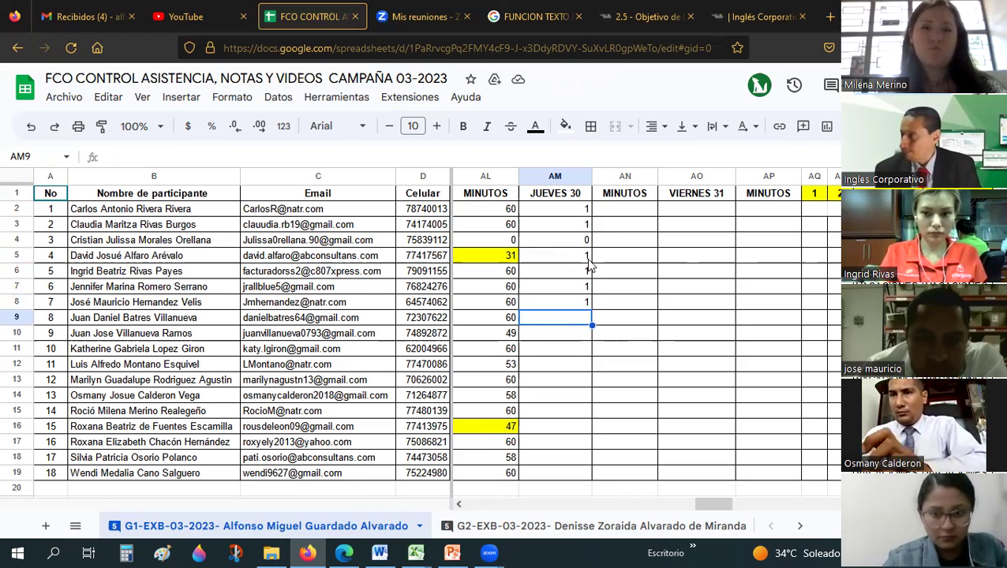
type("1")
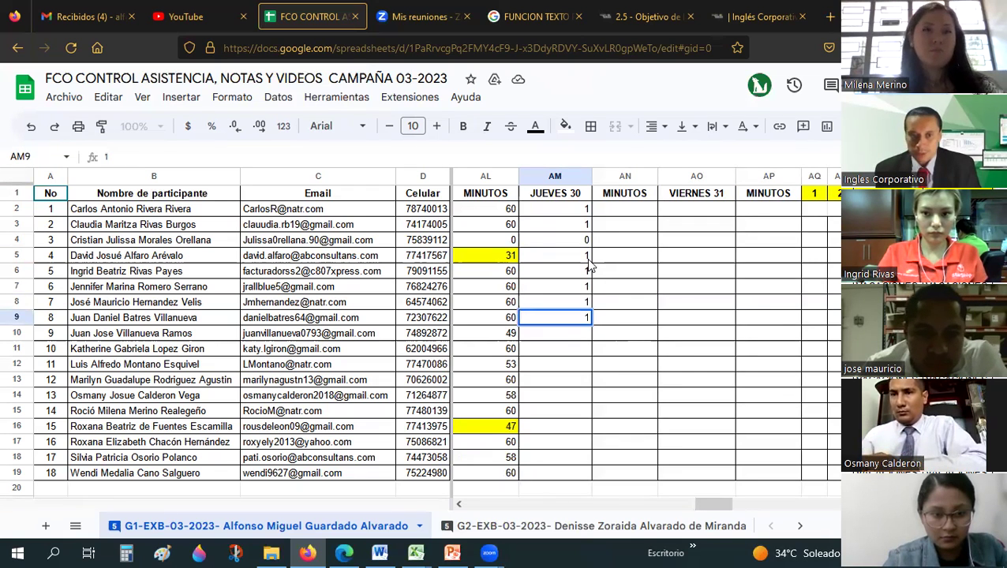
key("Return")
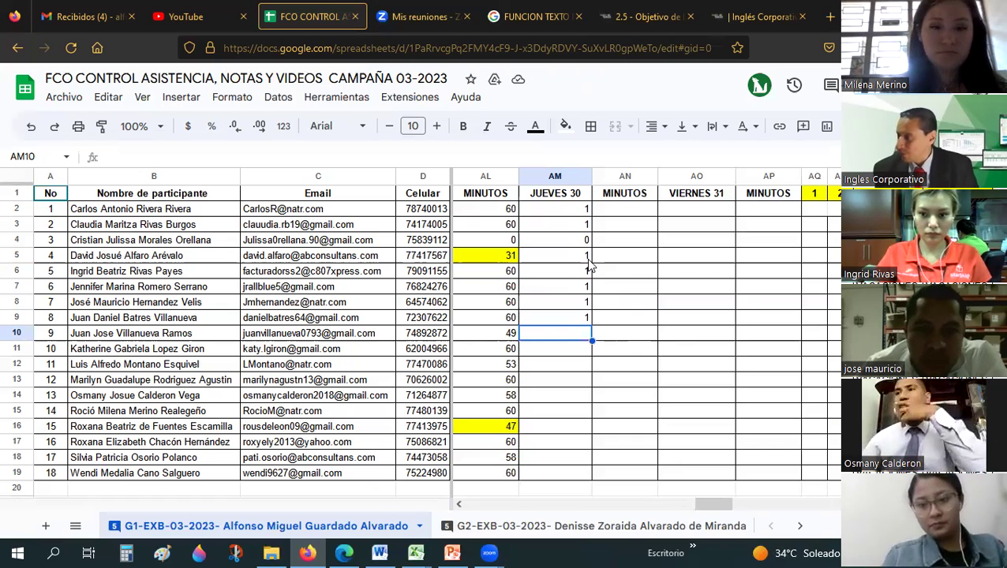
Mark participant 9 with 0 and participants 10–14 with 1, correcting participant 10's mistaken 0.
type("0")
key("Return")
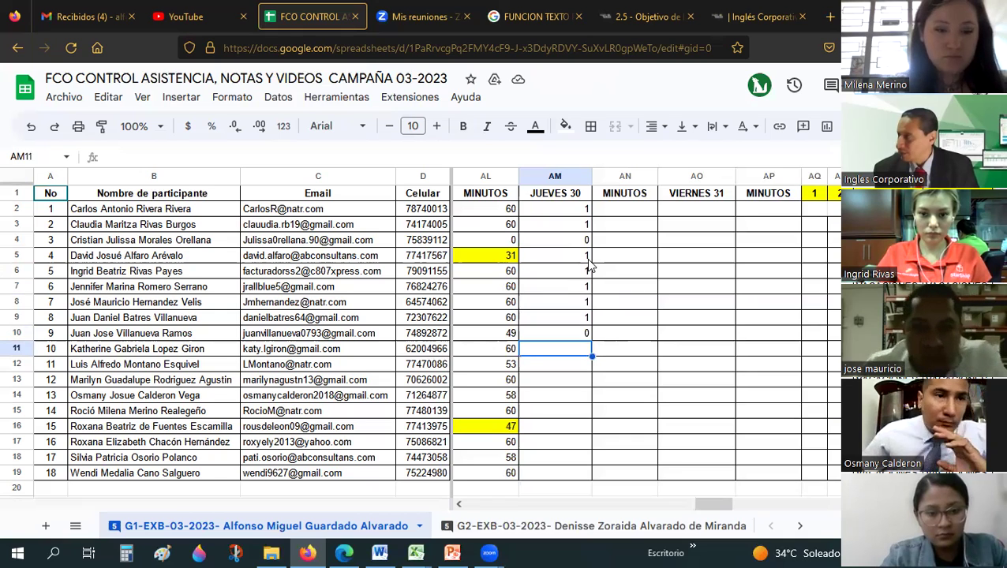
type("0")
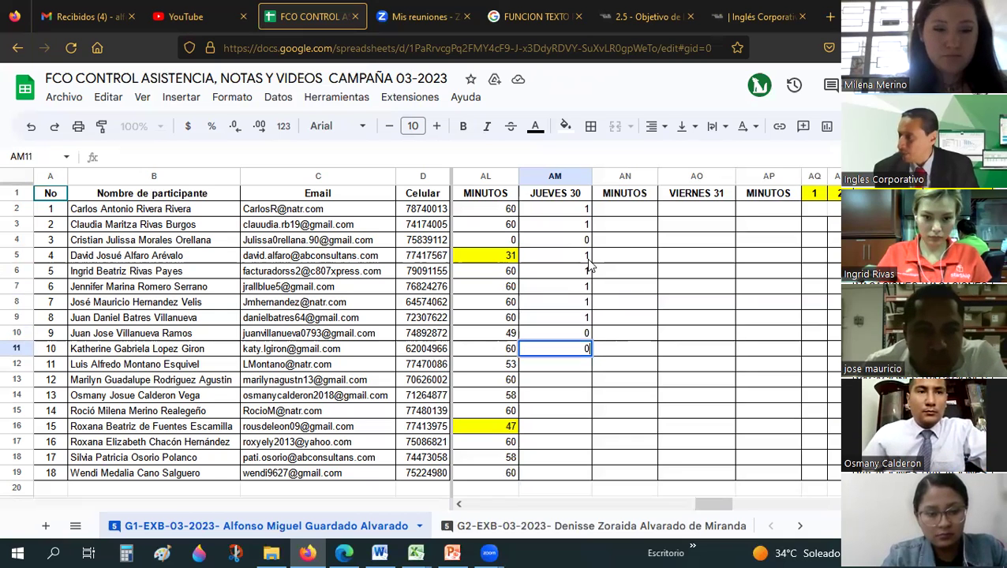
key("Return")
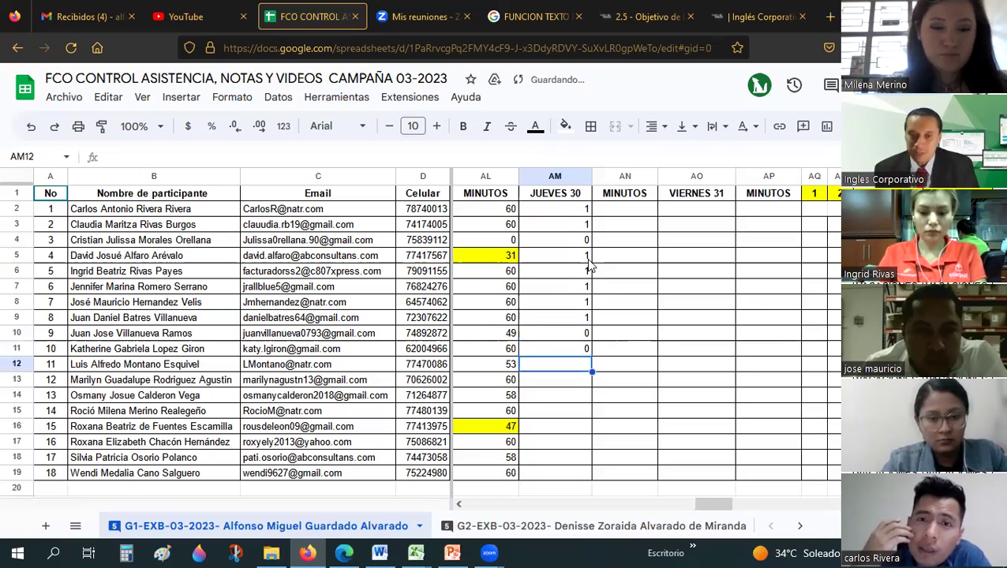
key("Up")
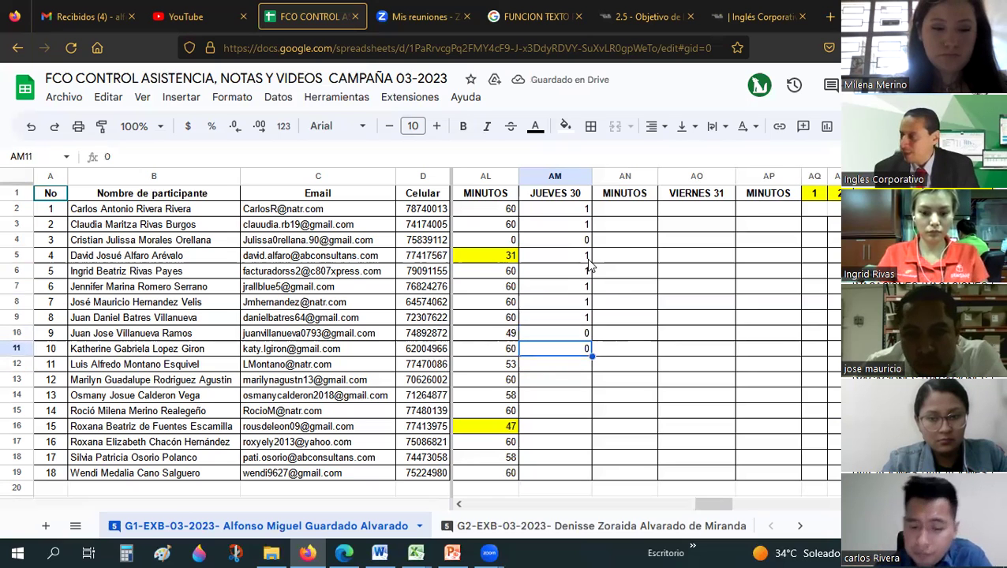
type("1")
key("Return")
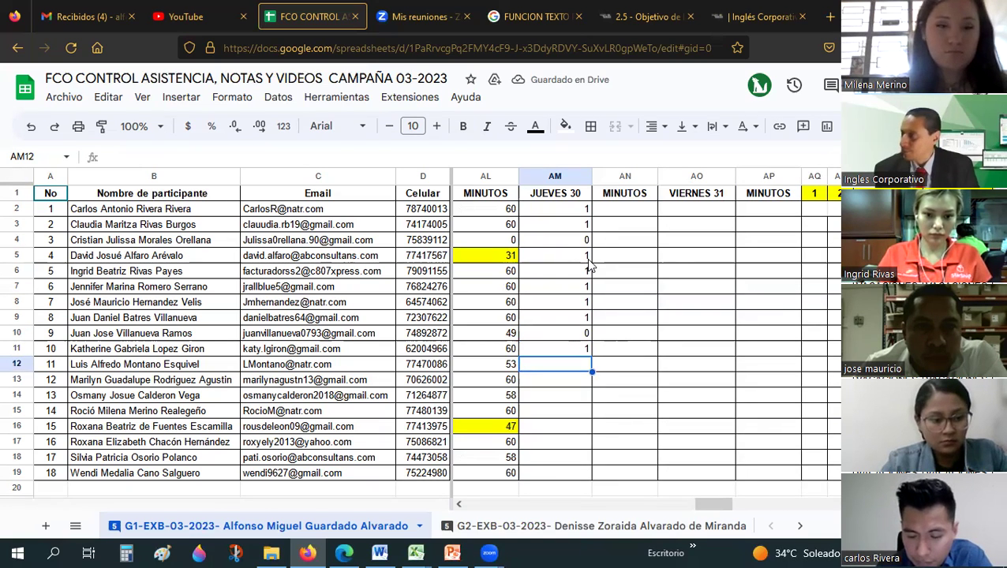
type("1")
key("Return")
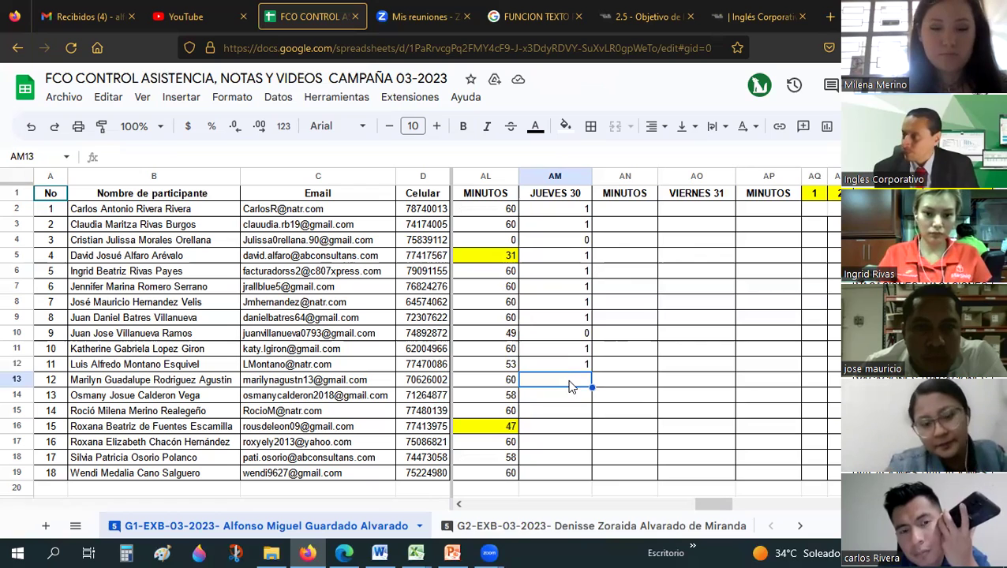
type("1")
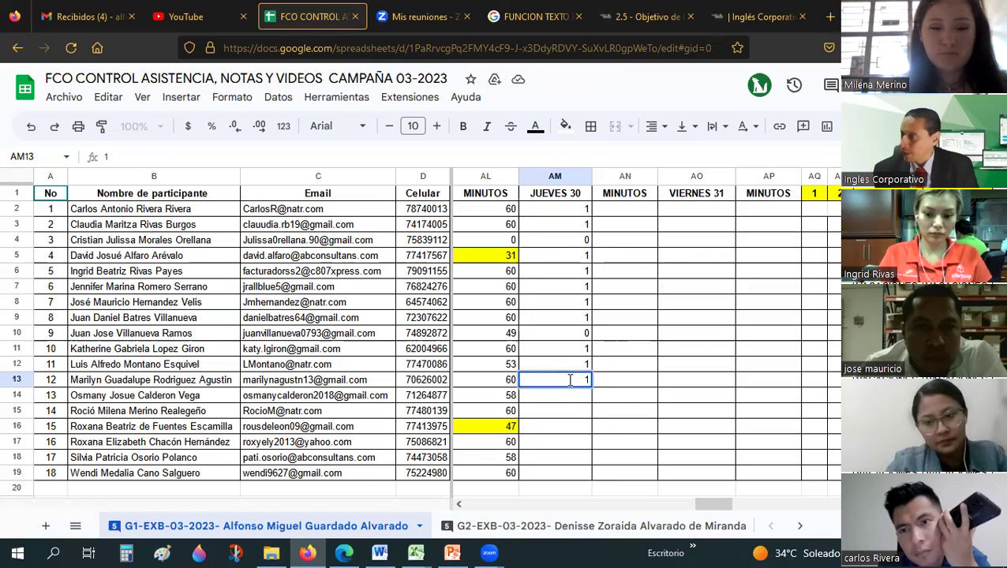
key("Return")
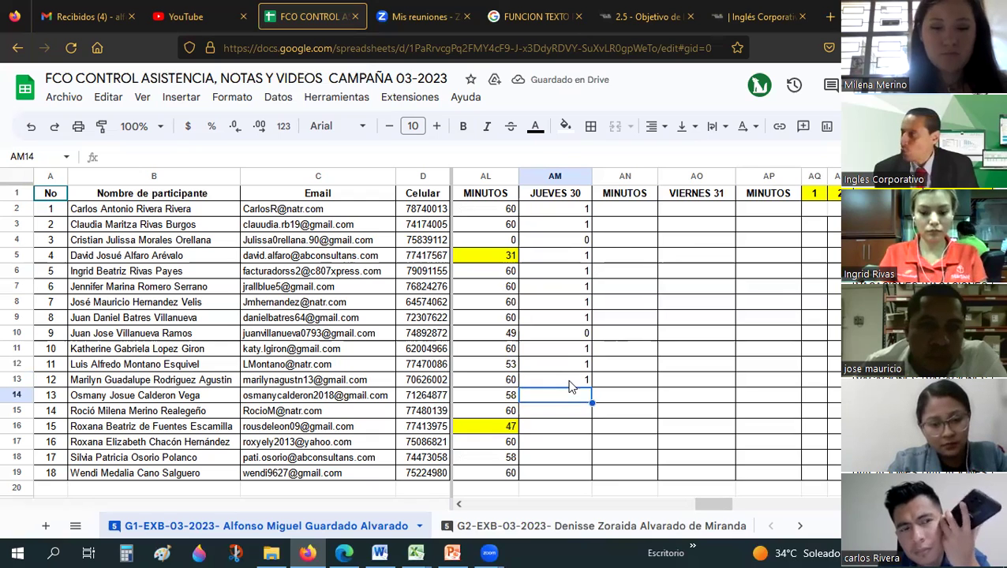
type("1")
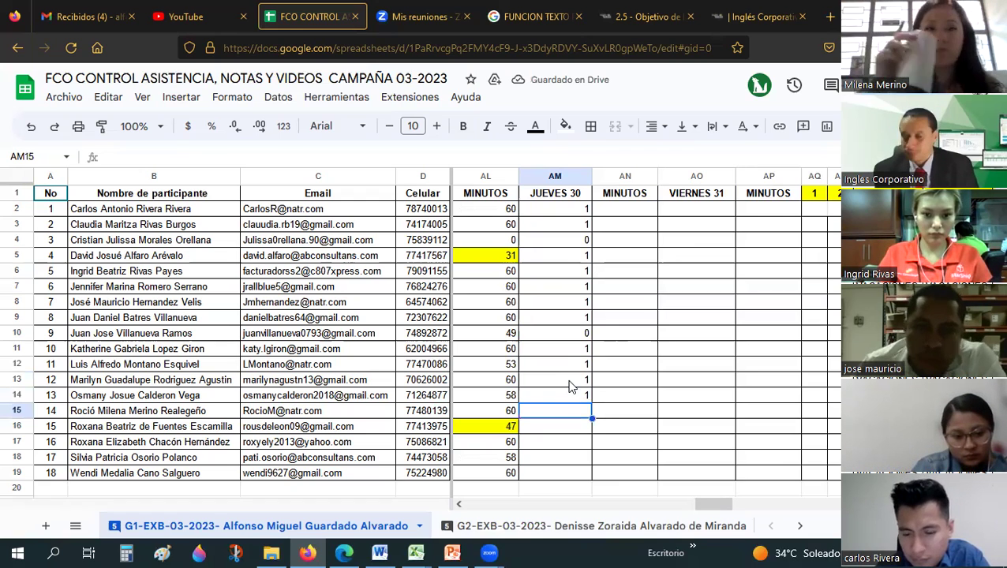
type("1")
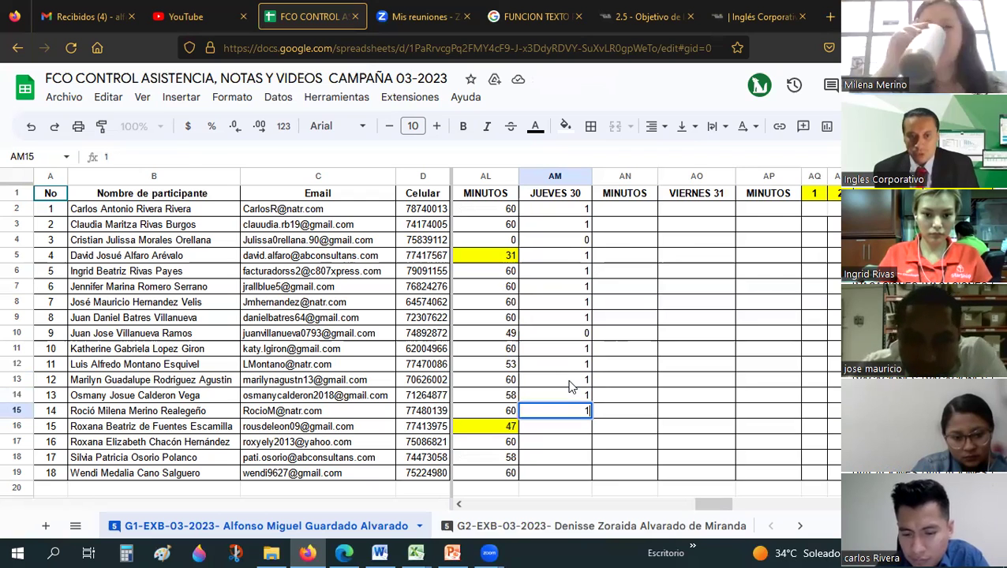
key("Return")
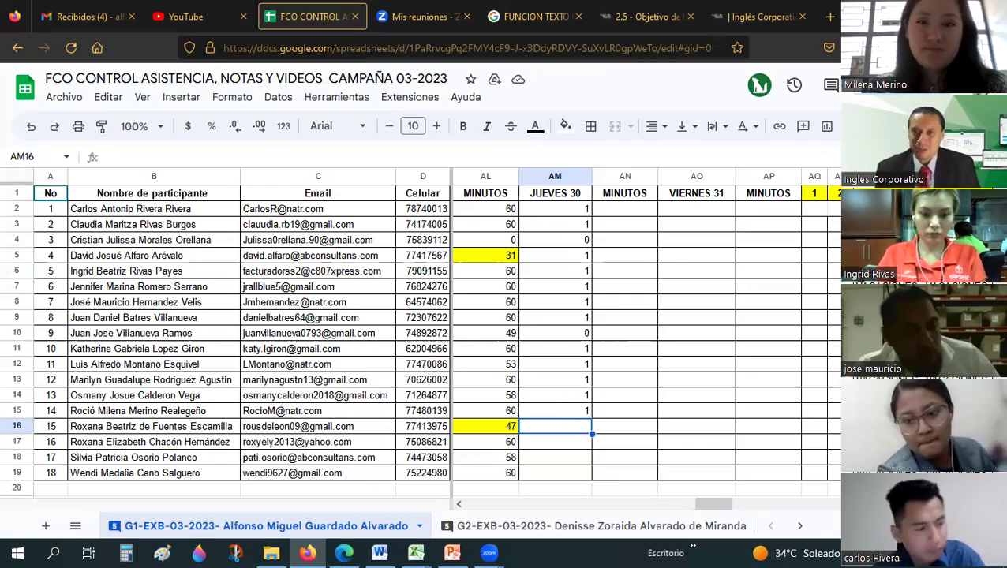
Look over the Inglés Corporativo gradebook, then return to the FCO CONTROL attendance spreadsheet.
left_click(769, 15)
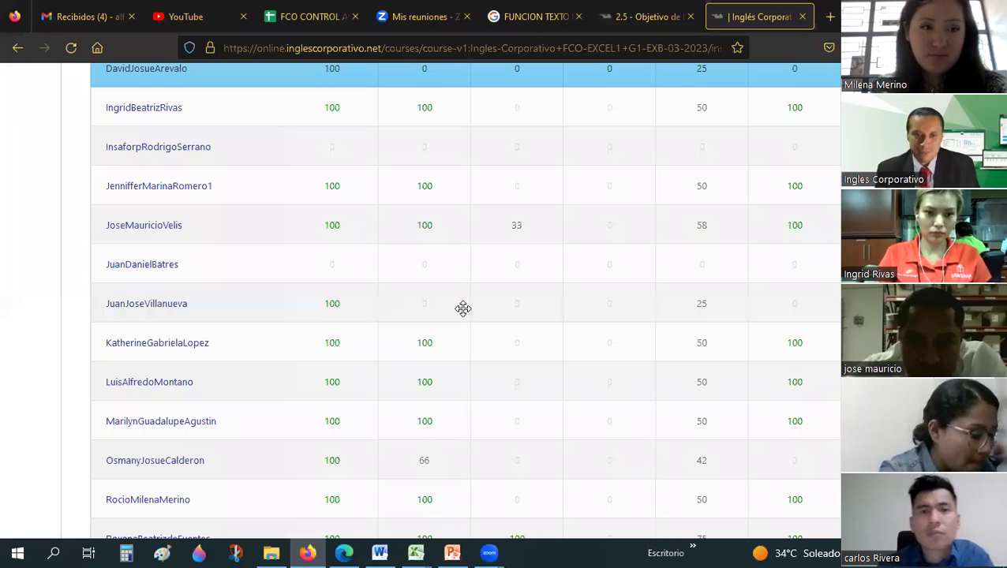
scroll(334, 353, "down", 3)
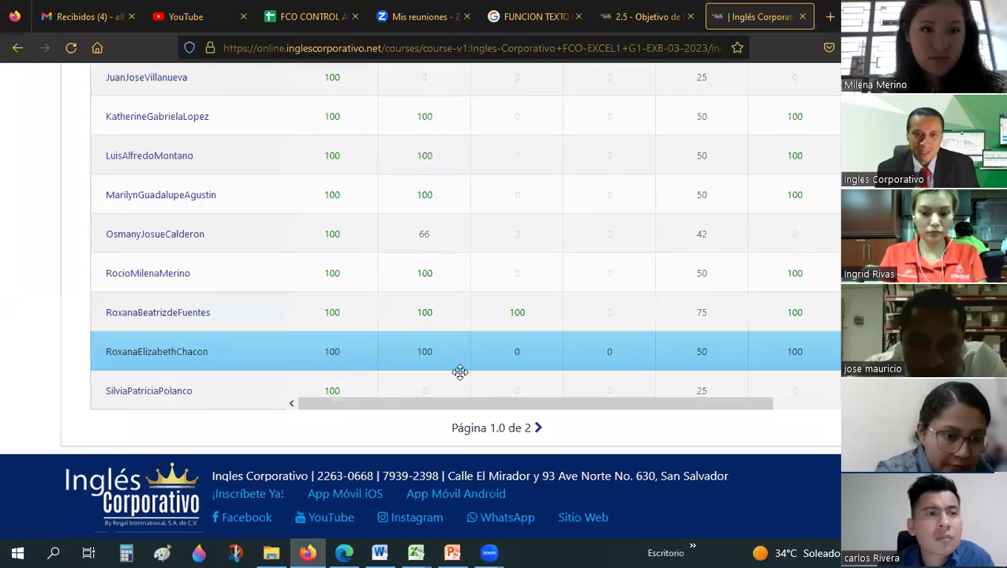
mouse_move(425, 351)
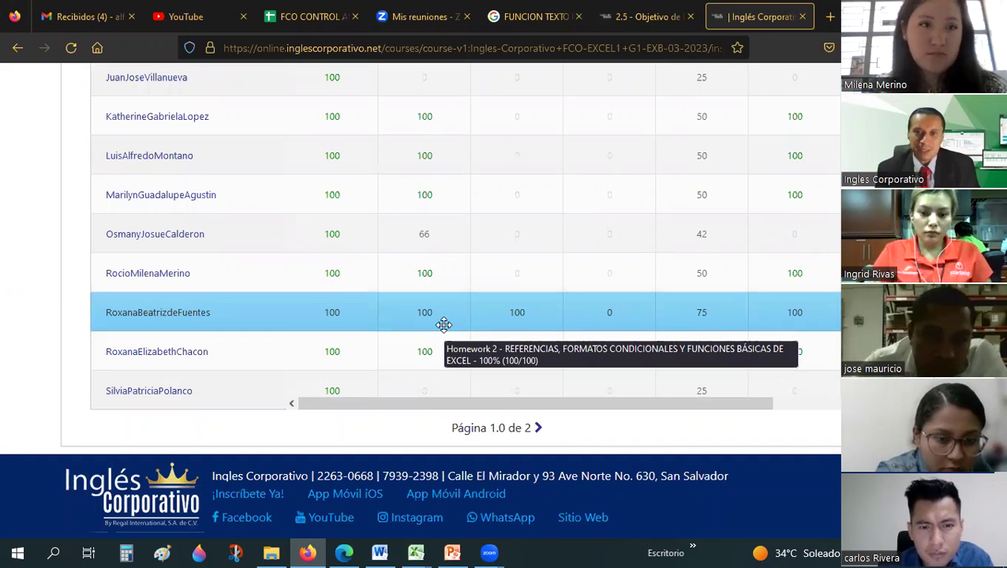
scroll(444, 324, "up", 5)
scroll(444, 324, "up", 5)
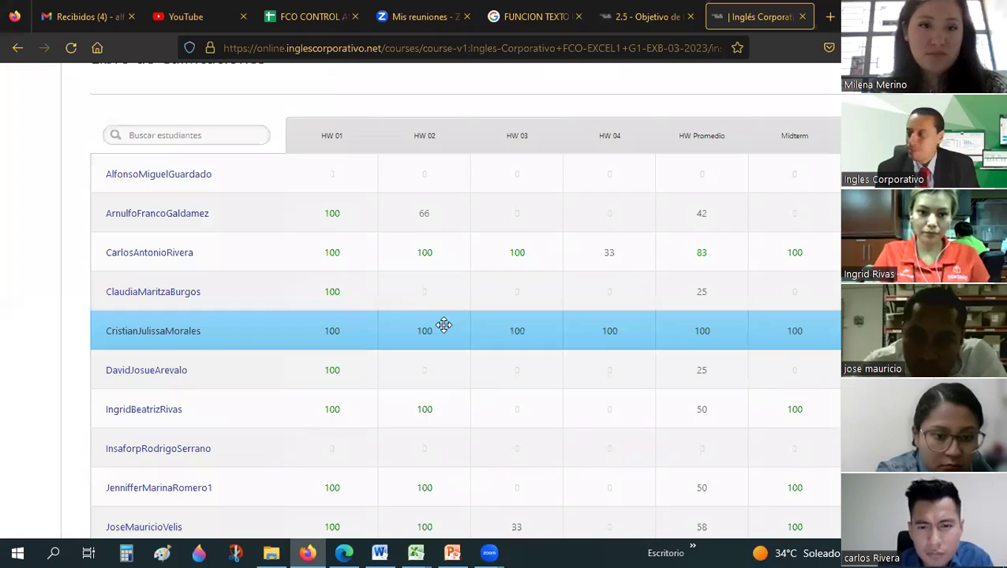
scroll(443, 324, "down", 10)
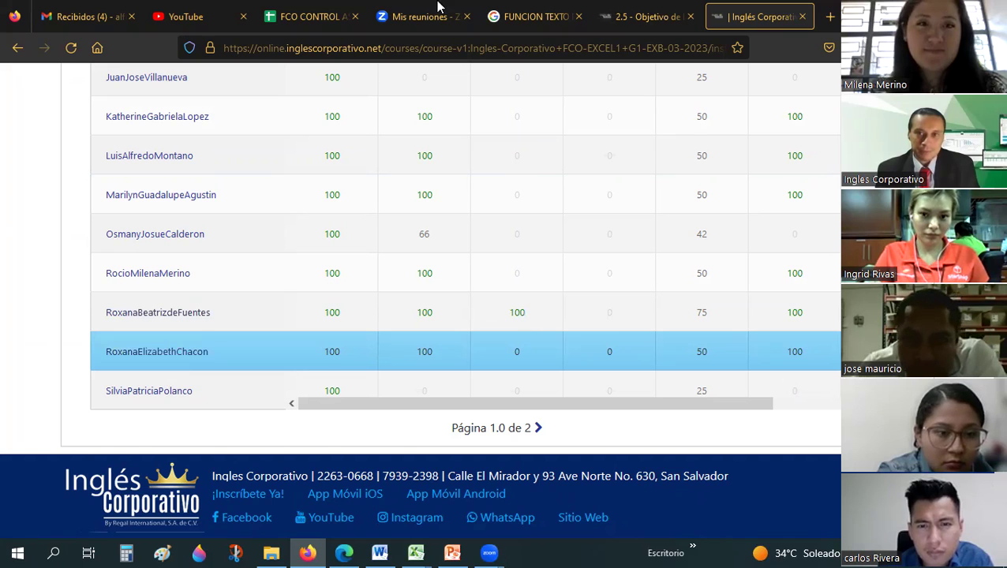
left_click(322, 8)
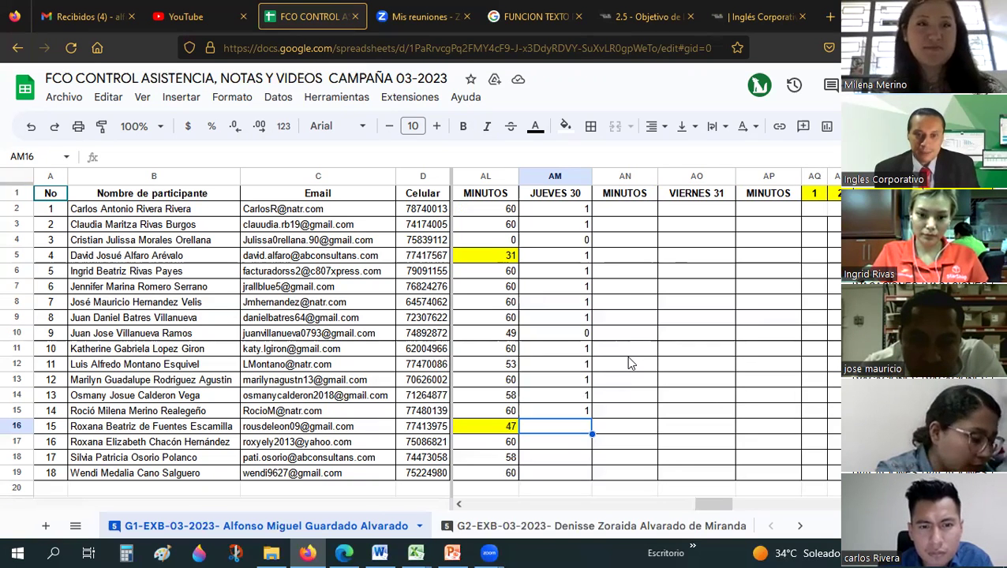
Enter 1 in AM16–AM19 for participants 15–18, then return to the Inglés Corporativo gradebook.
type("1")
key("Return")
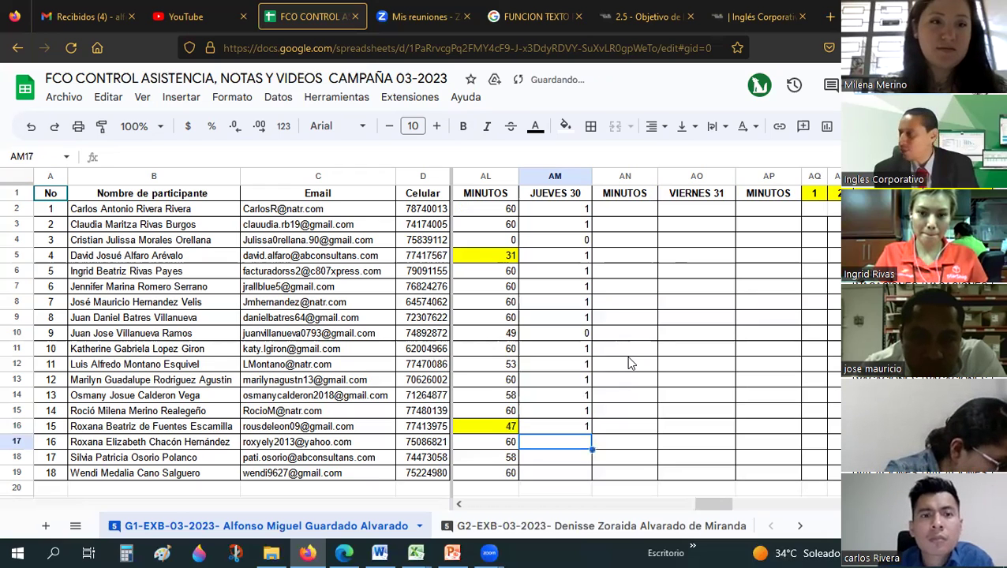
type("1")
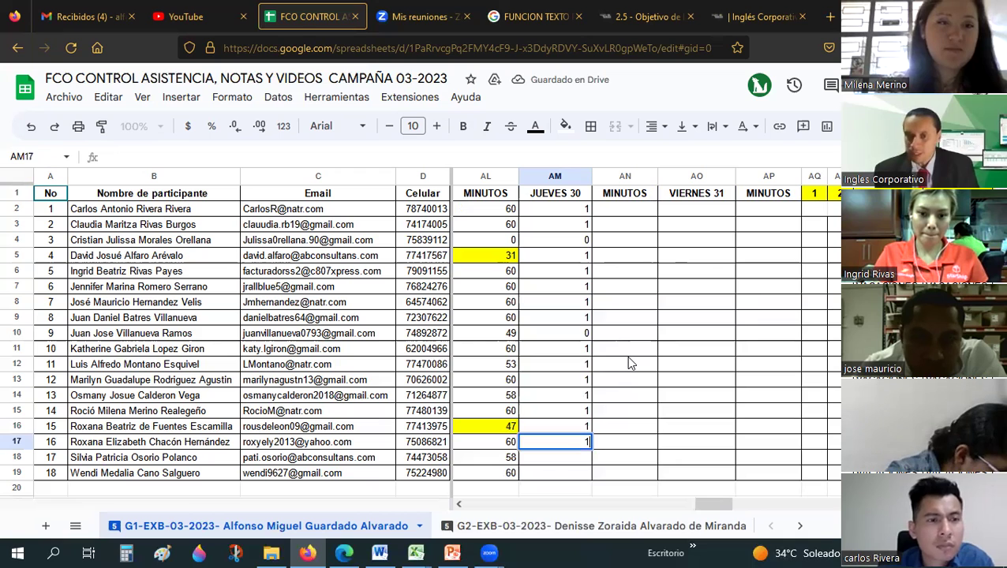
key("Return")
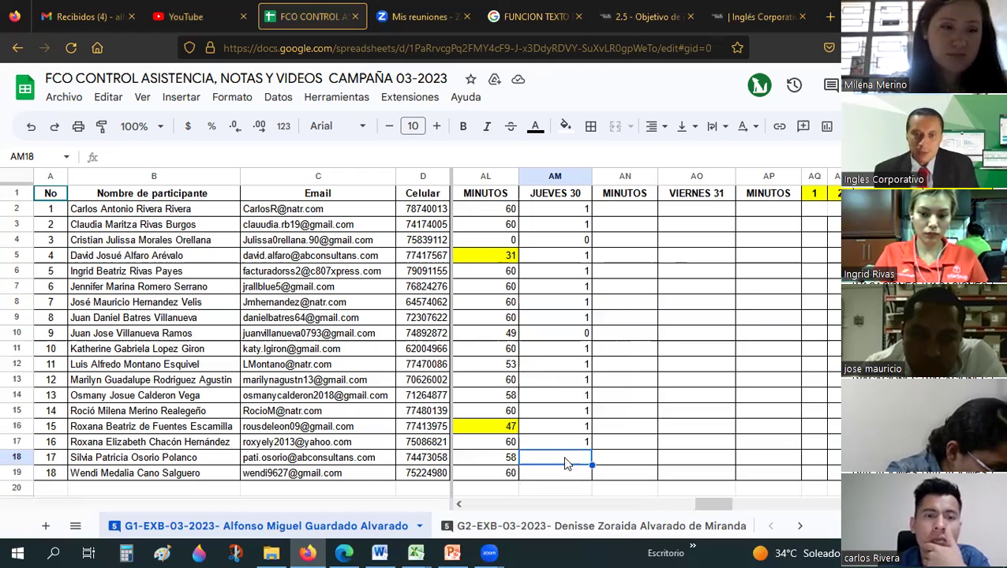
type("1")
key("Return")
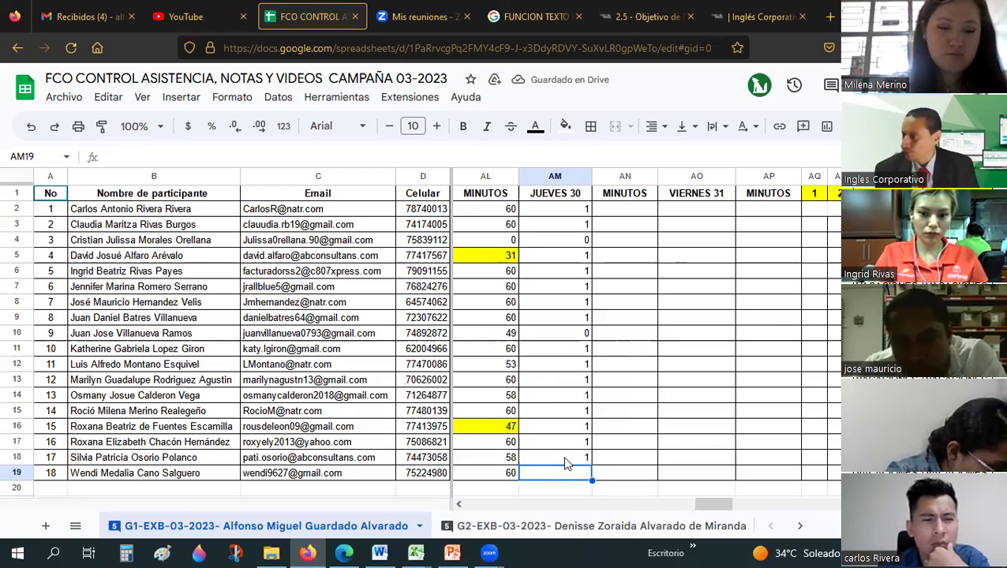
type("1")
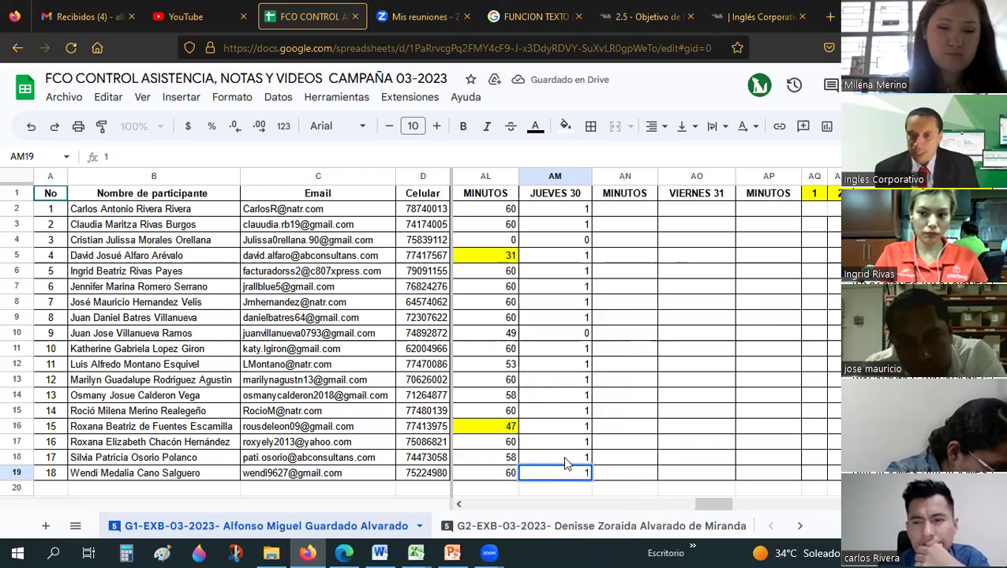
key("Return")
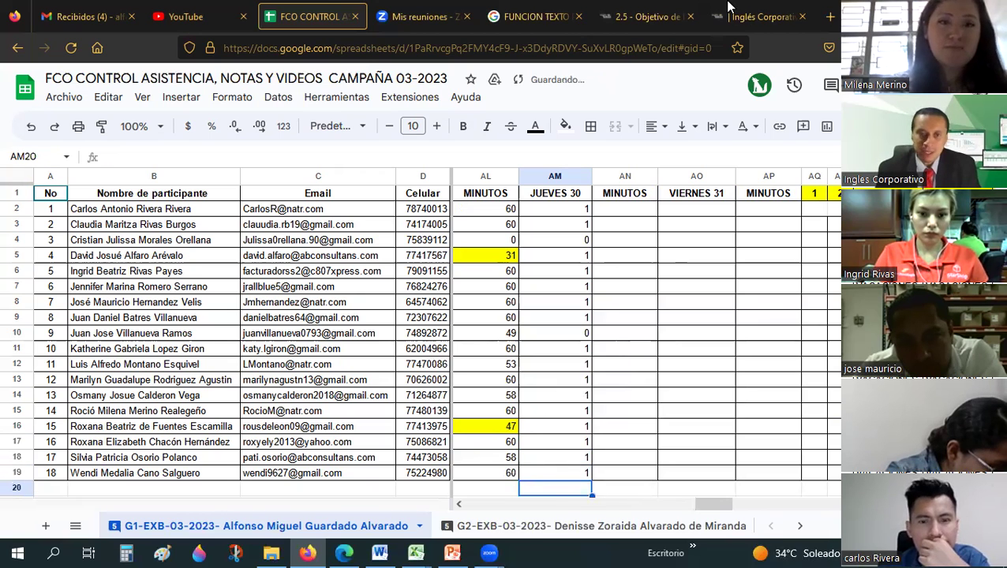
left_click(727, 6)
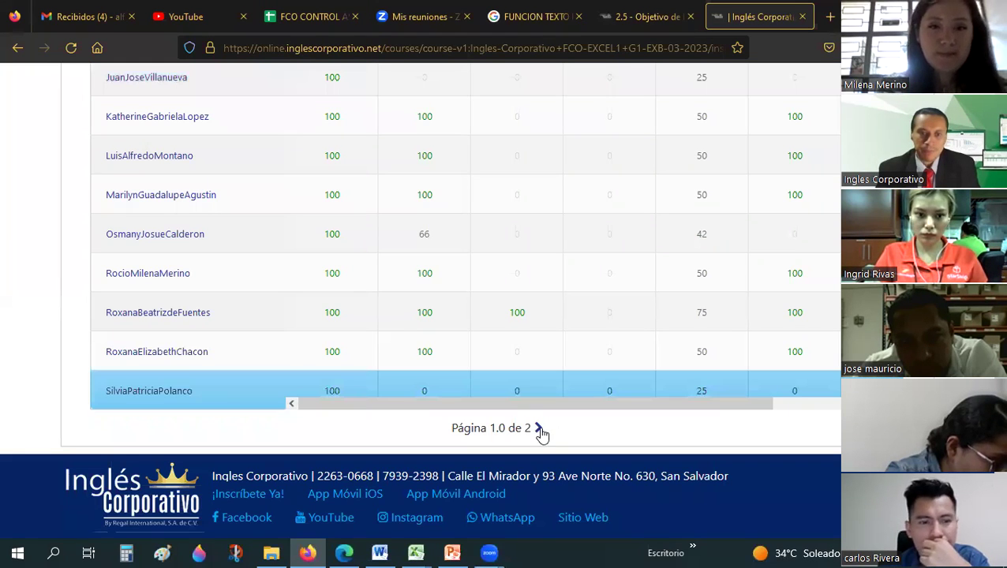
Move the gradebook to page 2 of 2 and switch back to the Excel payroll workbook.
left_click(542, 433)
scroll(404, 323, "up", 3)
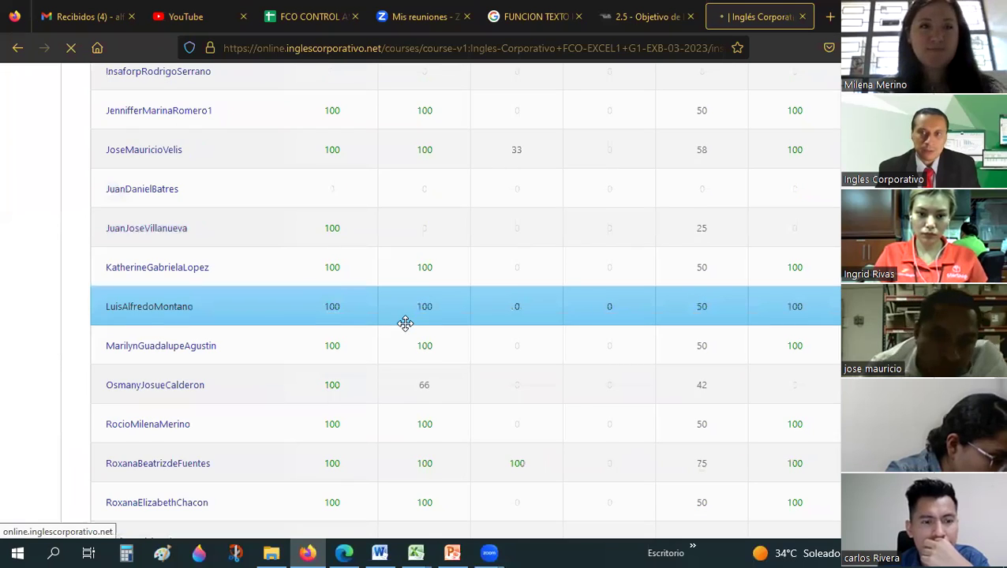
scroll(405, 324, "up", 2)
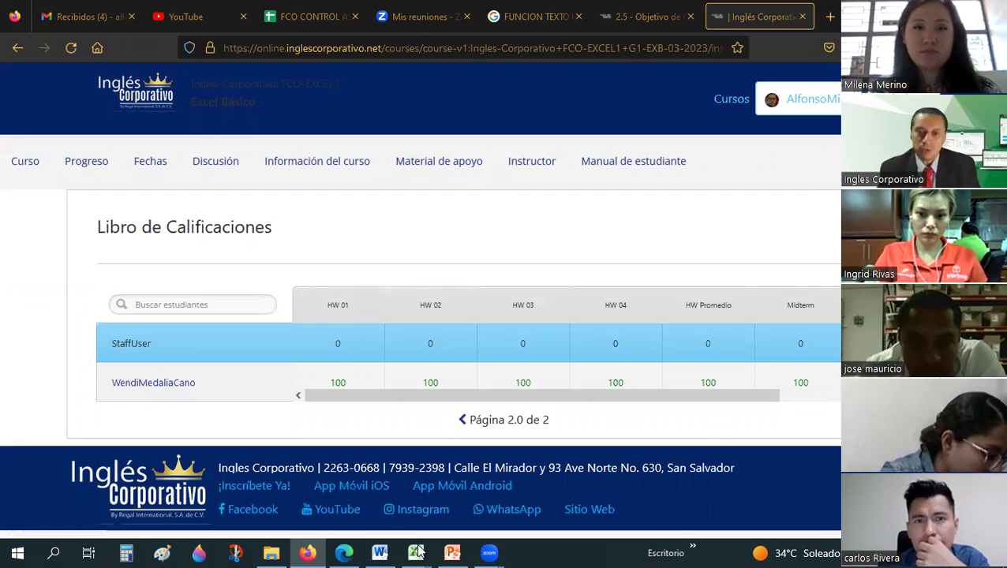
key("alt+Tab")
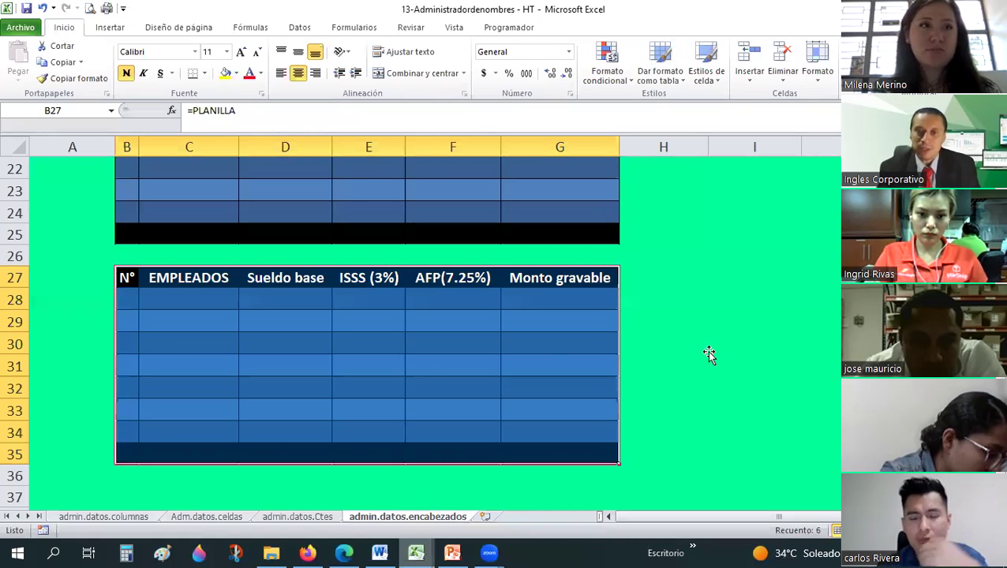
Open the Adm.datos.celdas sheet holding the PLANILLA table in Excel.
scroll(609, 360, "up", 3)
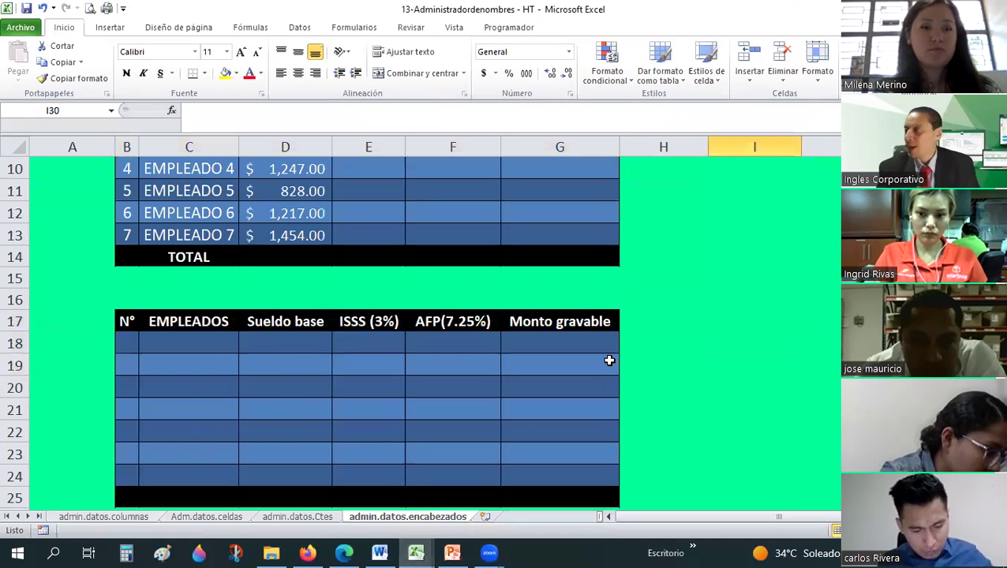
scroll(609, 360, "up", 3)
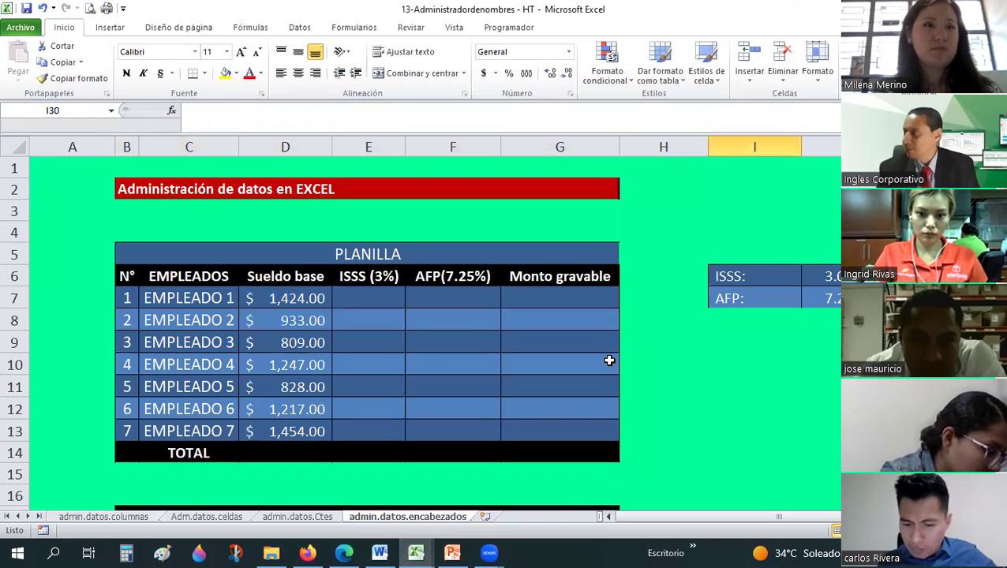
left_click(206, 516)
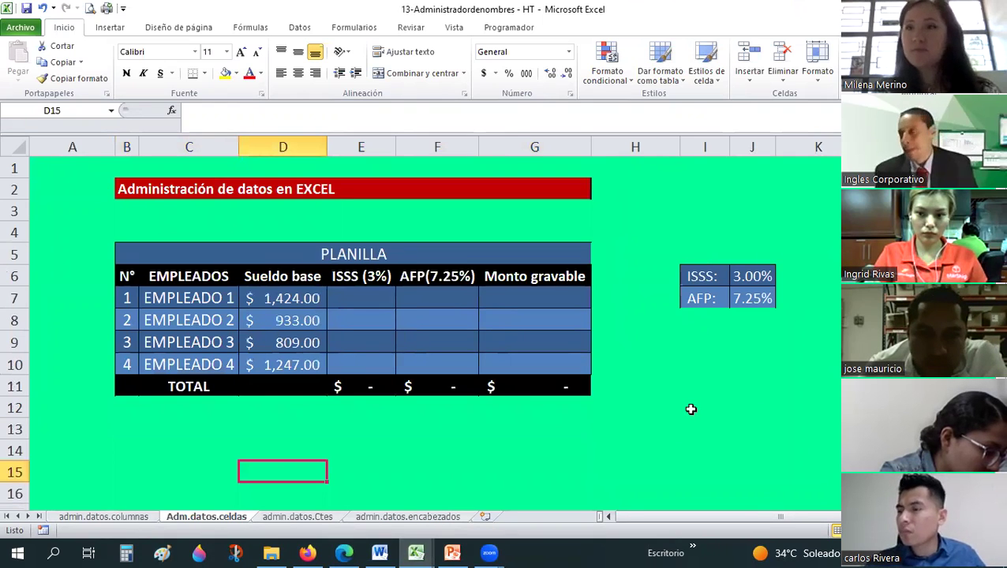
left_click(690, 409)
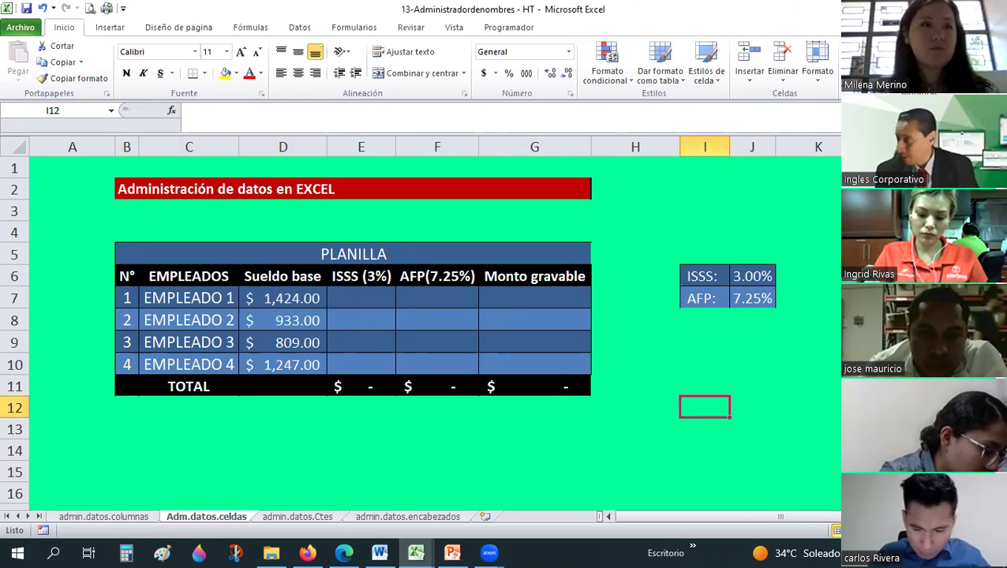
Return to the browser and bring up the FCO CONTROL attendance spreadsheet.
left_click(379, 552)
left_click(271, 552)
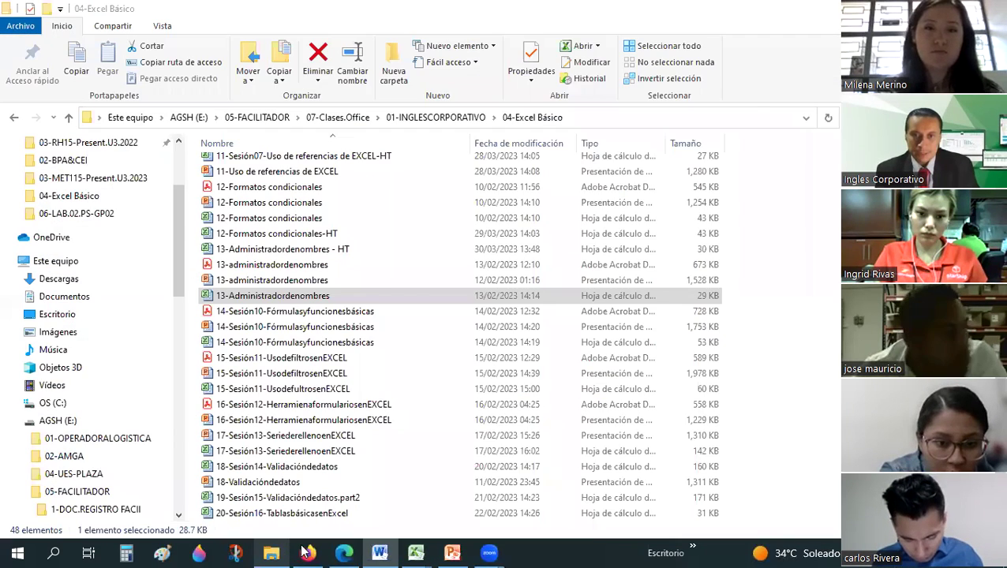
left_click(307, 552)
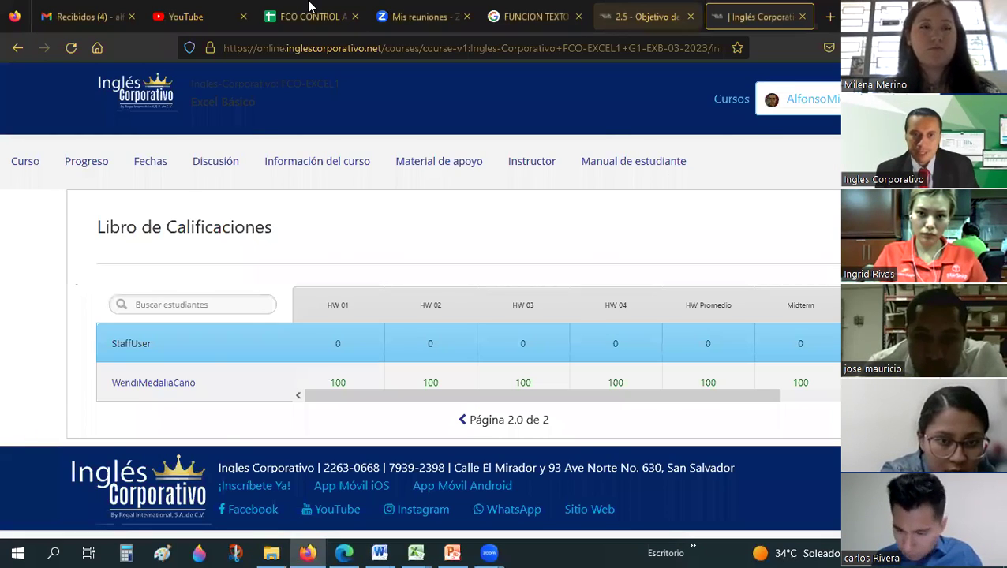
left_click(309, 14)
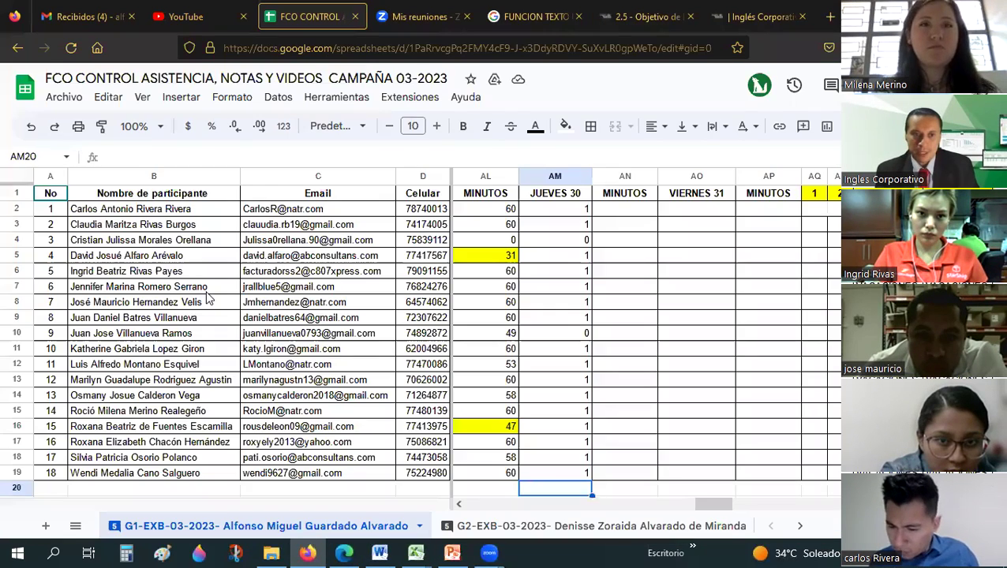
Change participant 9's JUEVES 30 mark in AM10 from 0 to 1, then return to Excel.
left_click(114, 323)
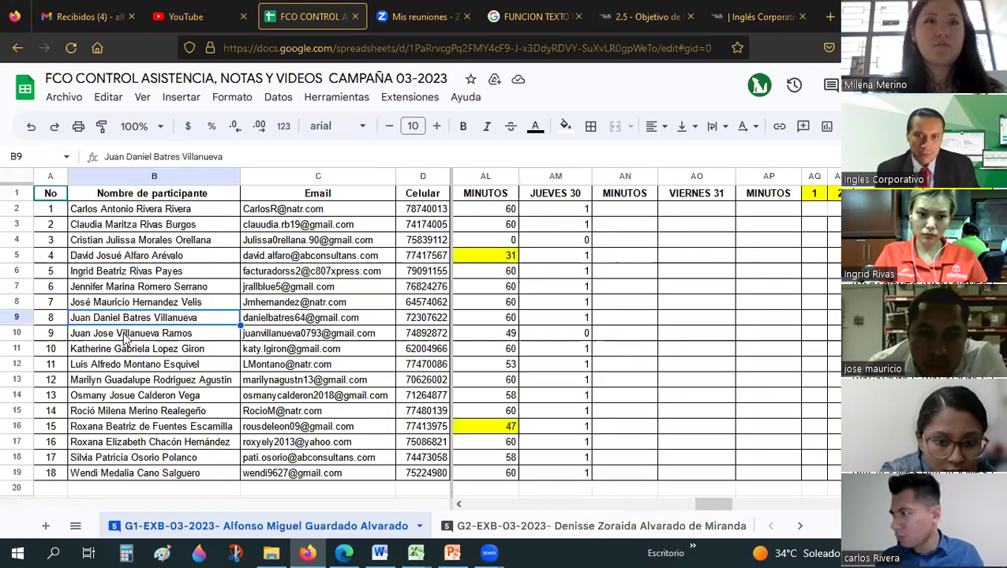
left_click(124, 337)
left_click(588, 338)
type("1")
key("Return")
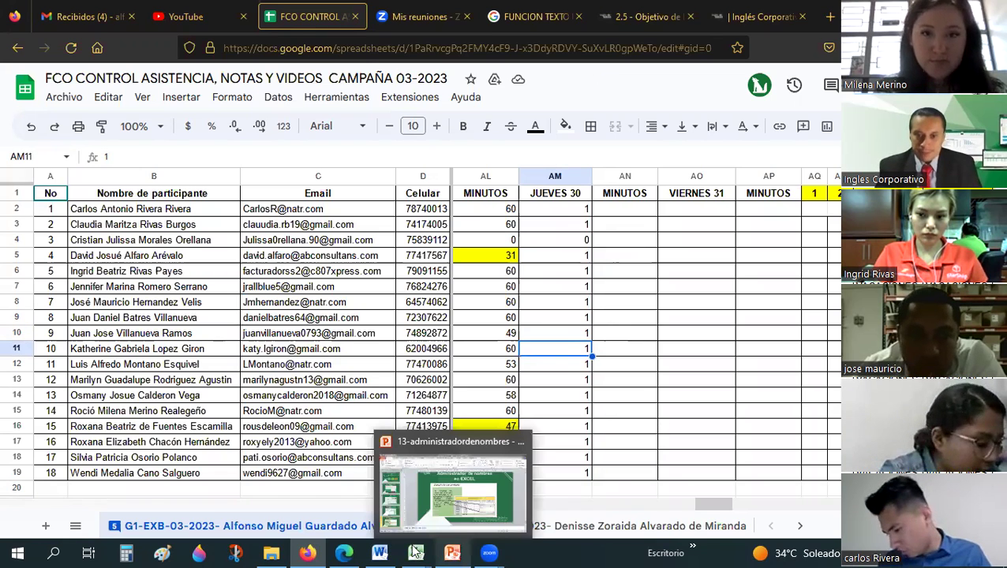
mouse_move(416, 553)
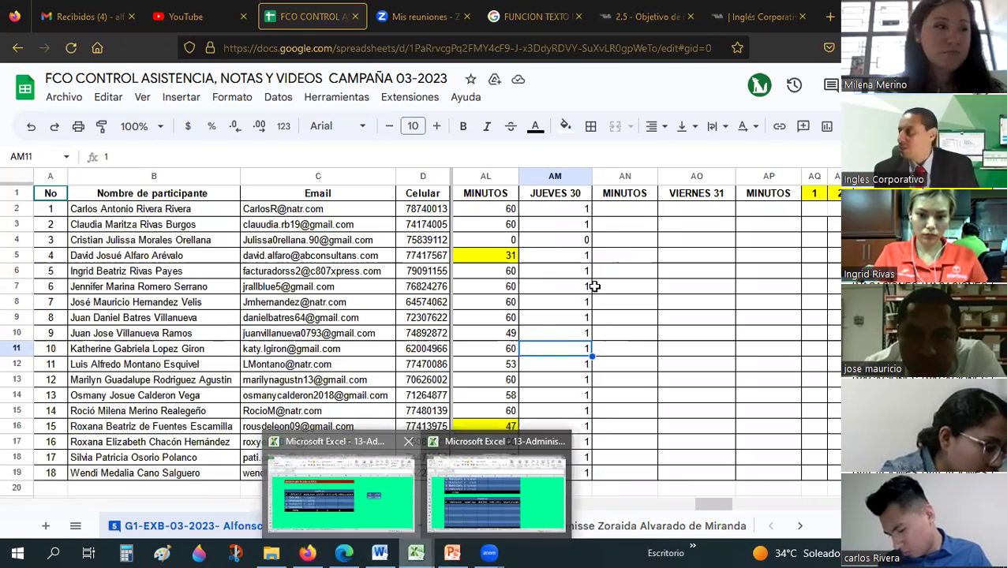
left_click(339, 494)
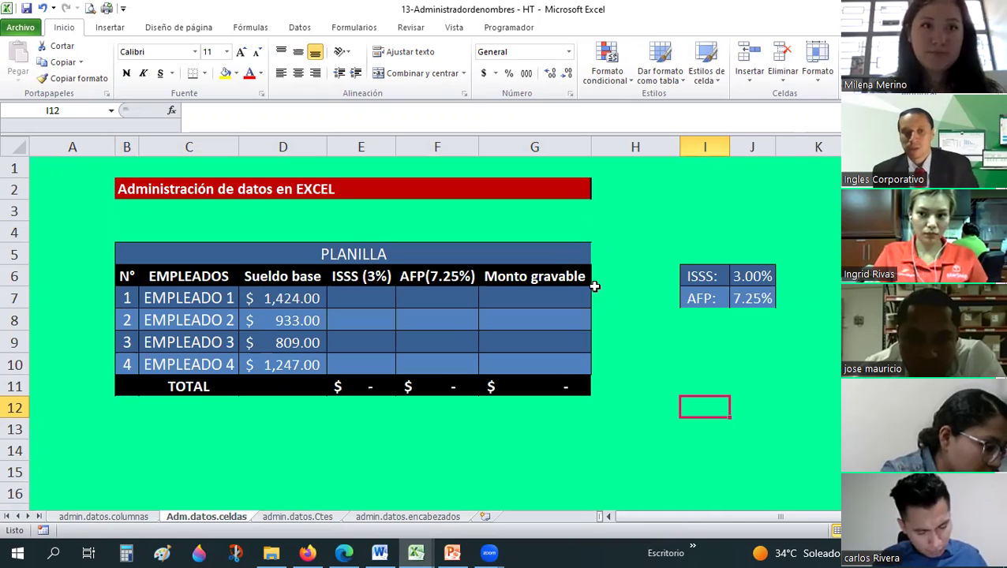
Enter =D7-E7-F7 in G7 as EMPLEADO 1's Monto gravable, giving $1,424.00.
left_click(699, 447)
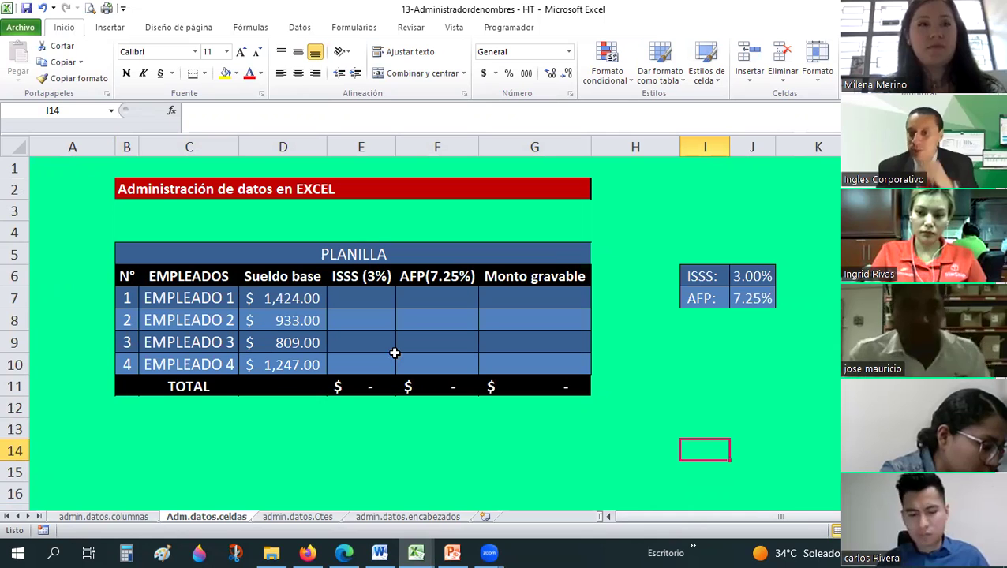
left_click(549, 292)
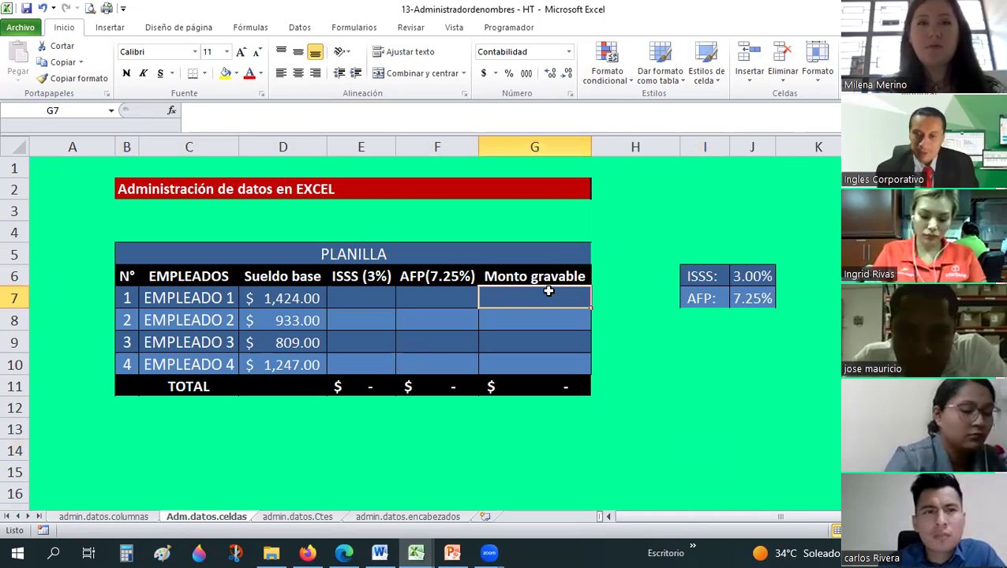
type("=")
key("Left")
key("Left")
key("Left")
type("-")
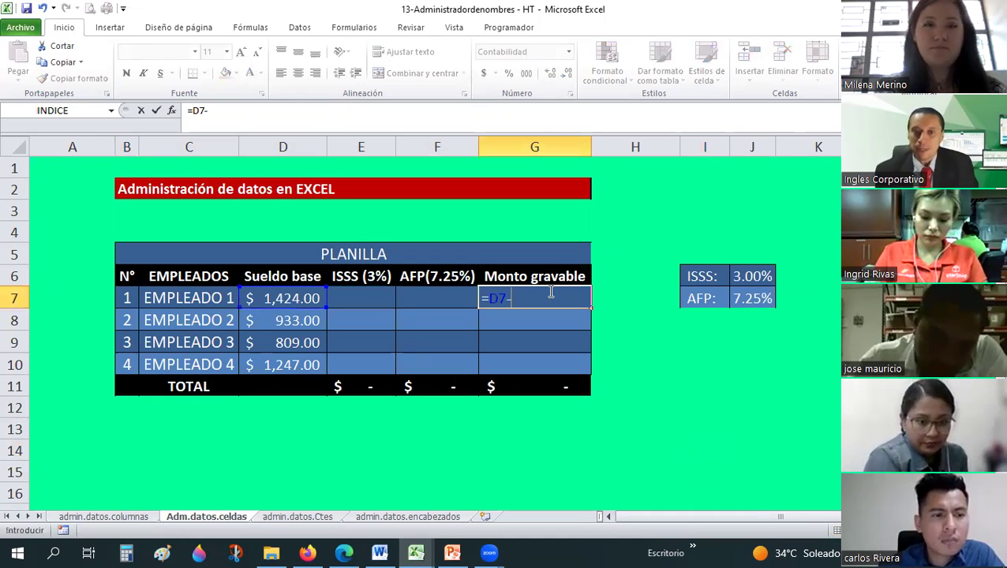
key("Left")
key("Left")
type("-")
key("Left")
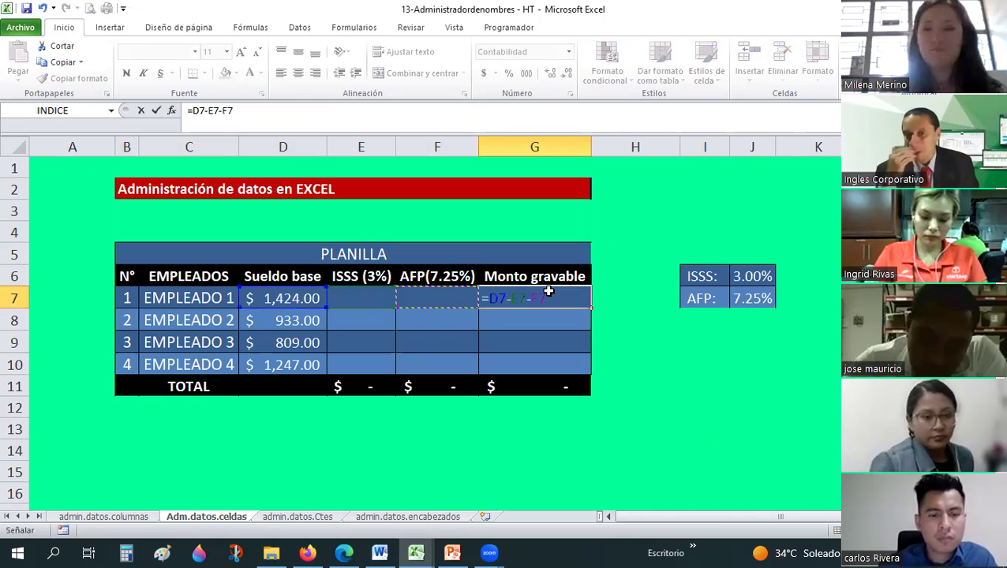
key("Return")
left_click(549, 293)
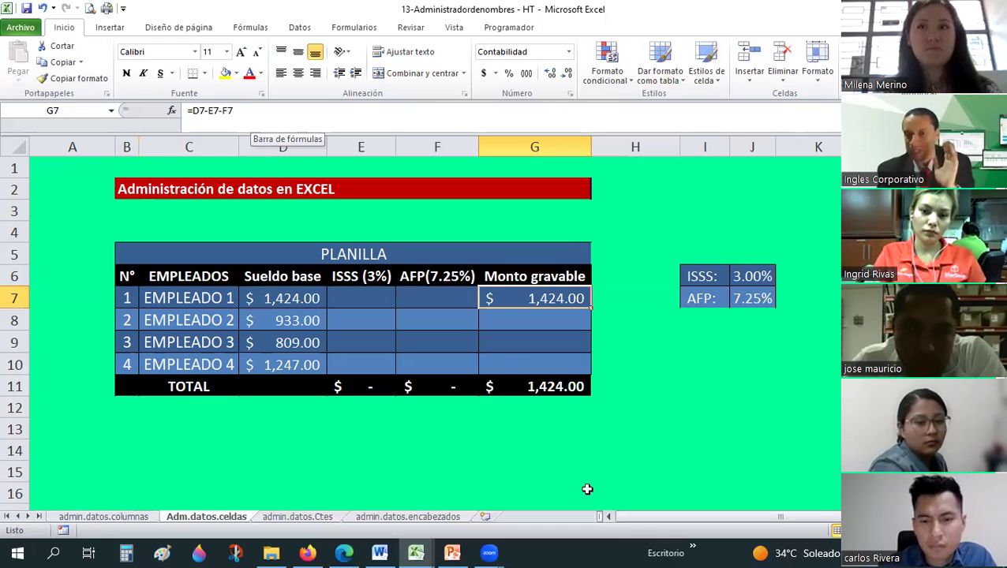
left_click(528, 434)
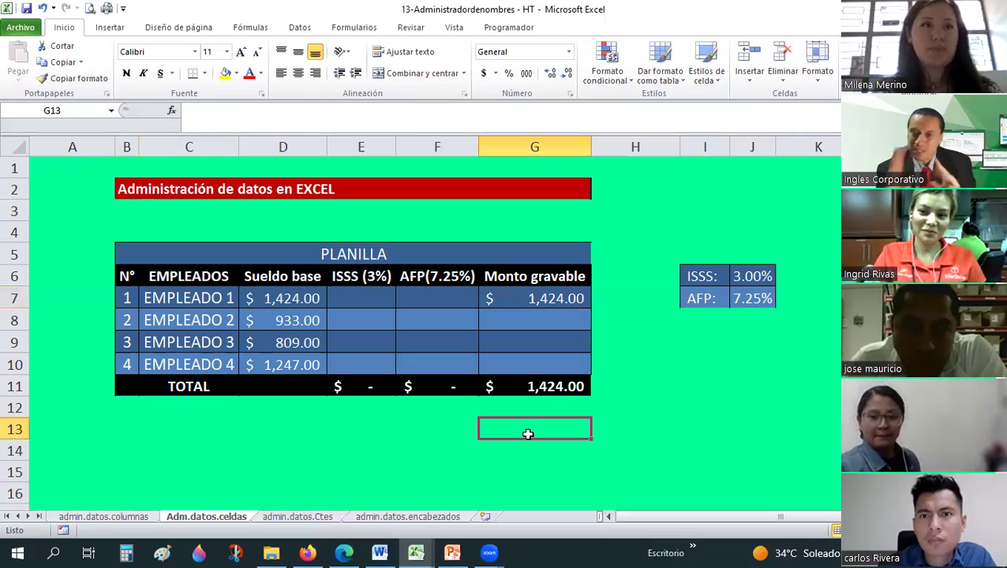
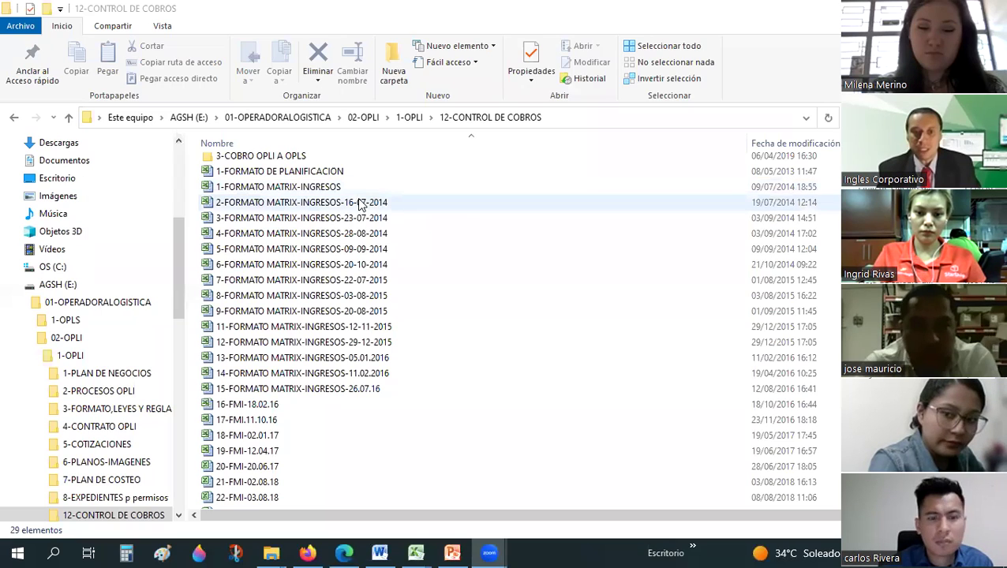
Switch to the Excel payroll workbook and review the Monto gravable formulas in G7 and G8.
scroll(334, 215, "down", 1)
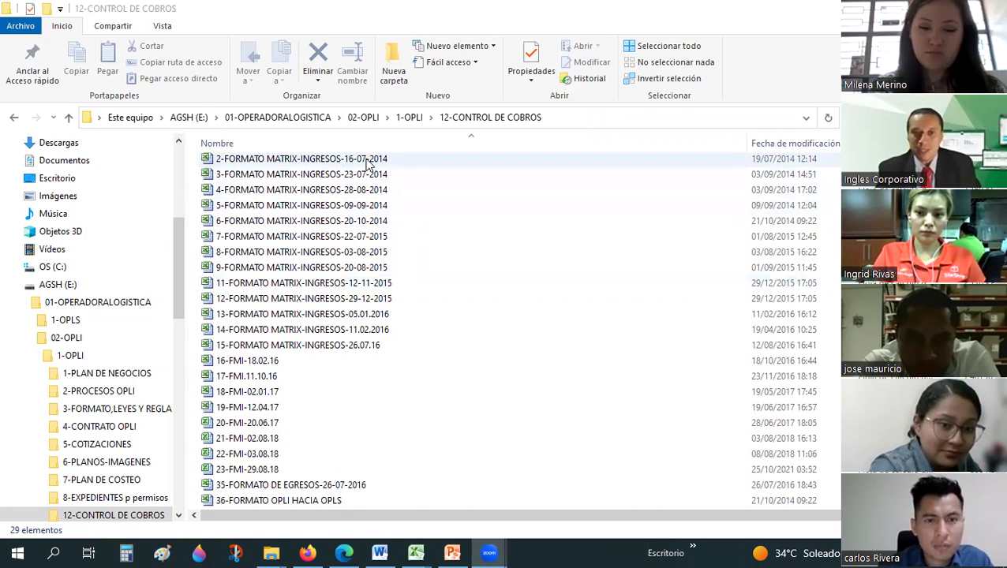
scroll(332, 267, "down", 1)
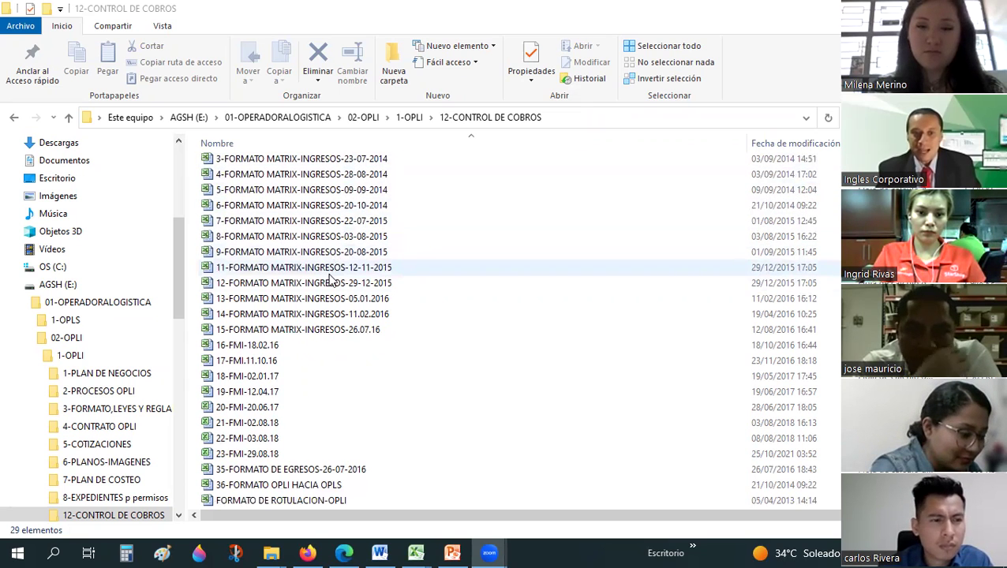
scroll(371, 324, "up", 2)
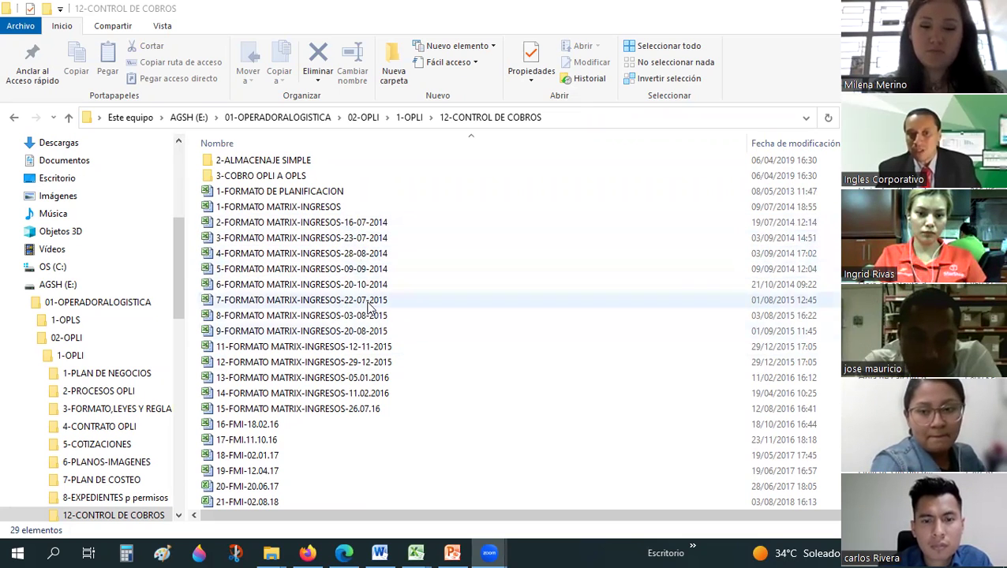
scroll(351, 327, "down", 2)
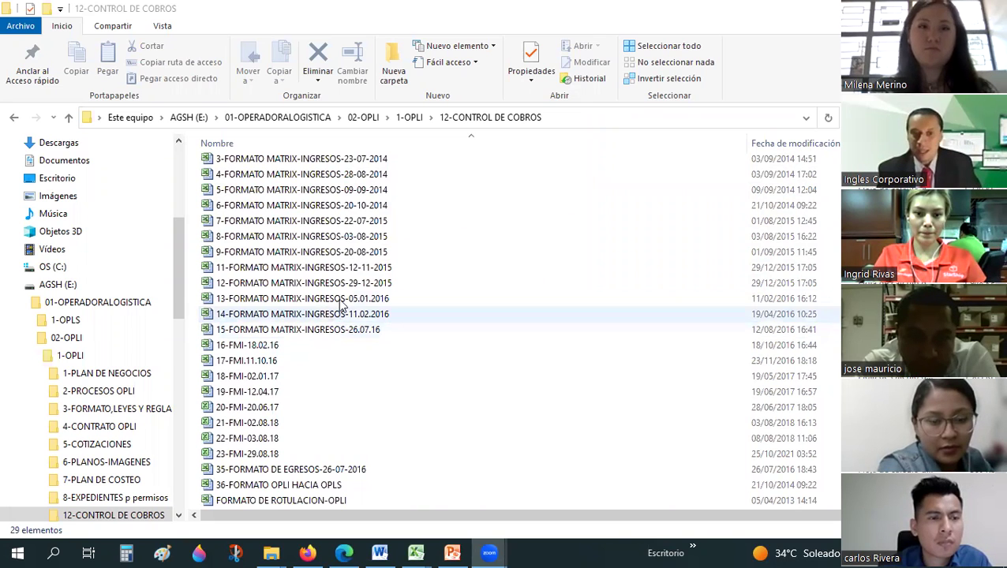
scroll(331, 316, "up", 2)
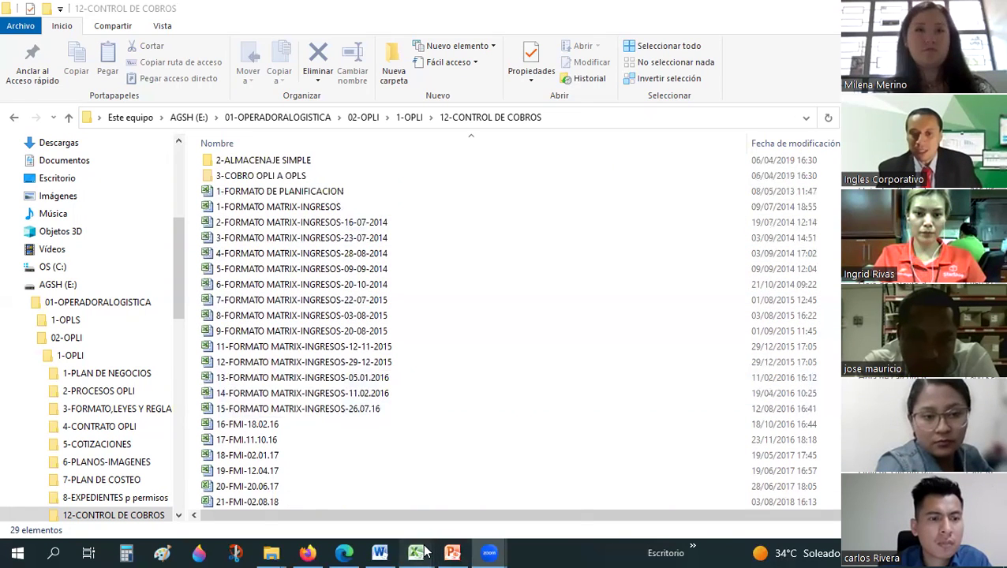
mouse_move(416, 552)
left_click(385, 499)
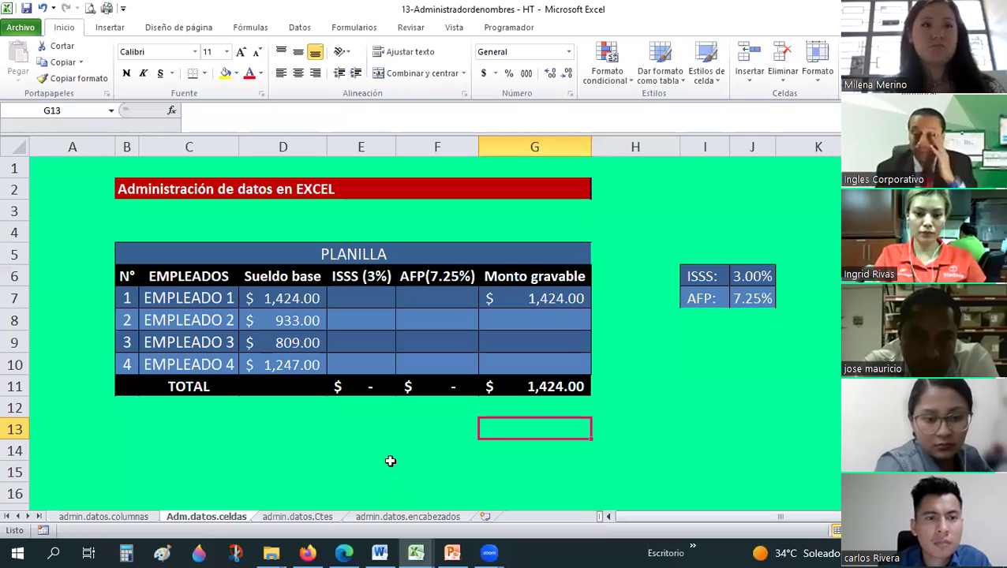
left_click(535, 298)
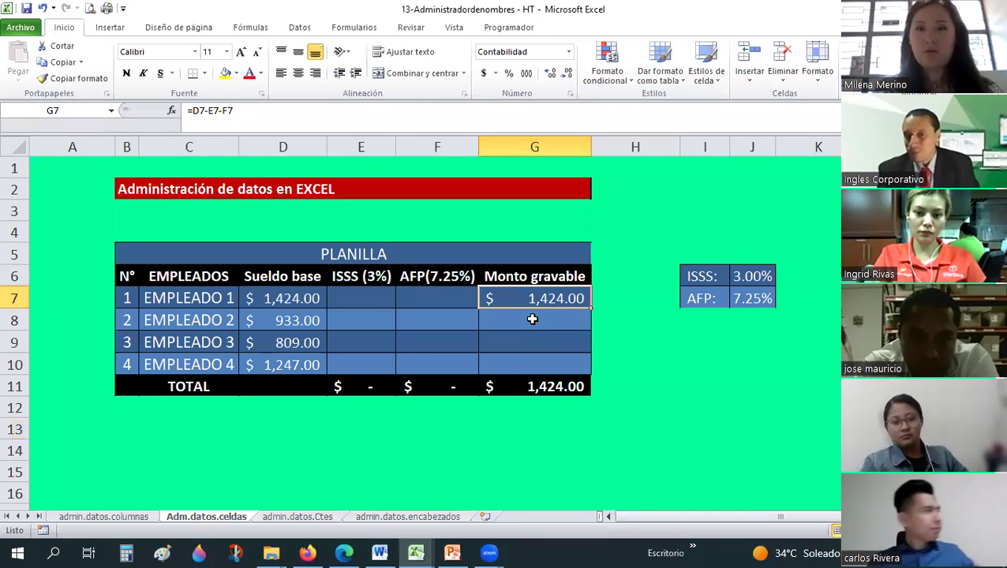
left_click(533, 318)
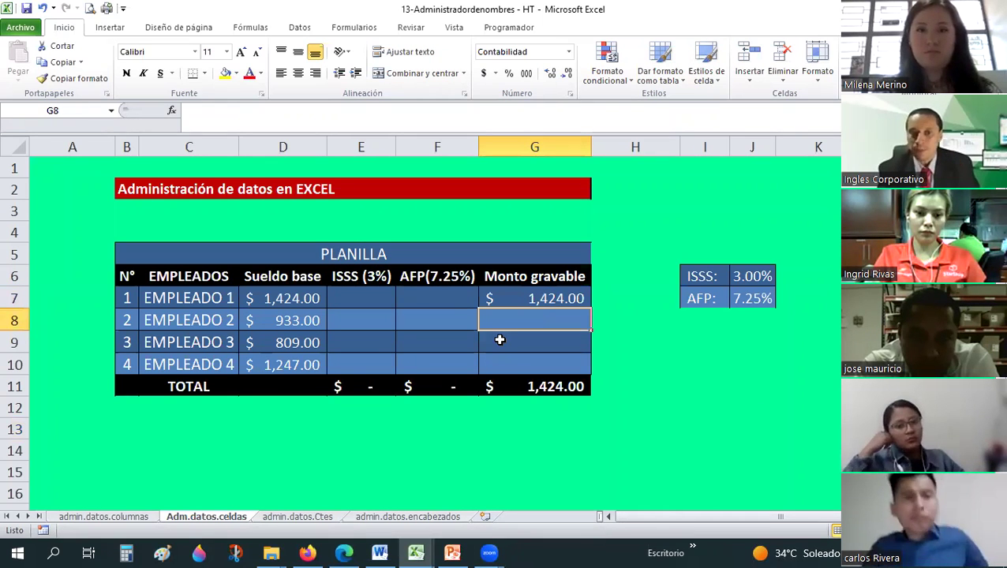
Enter =D8*ISSS2 in E8, giving Empleado 2's ISSS of $27.99.
left_click(376, 325)
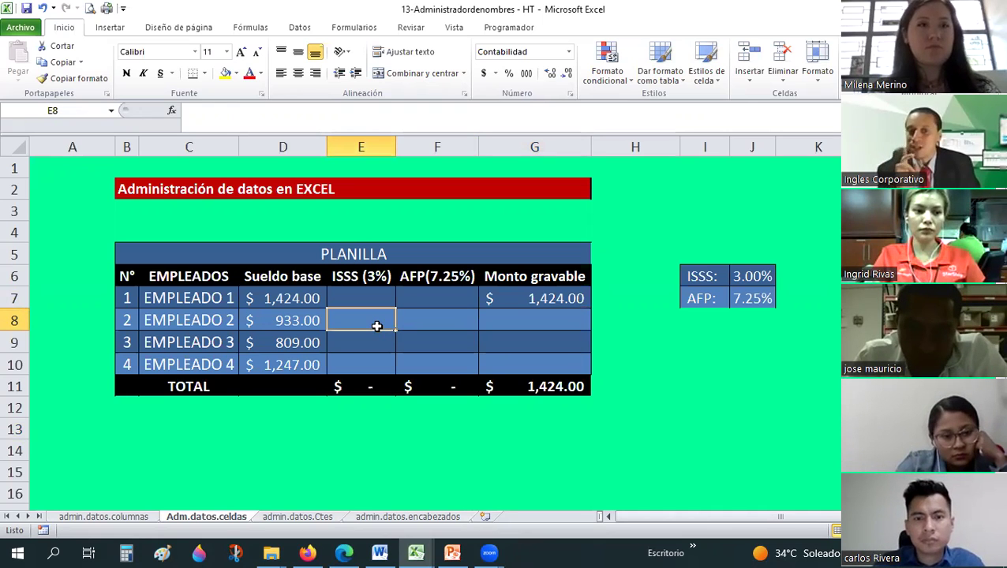
type("=")
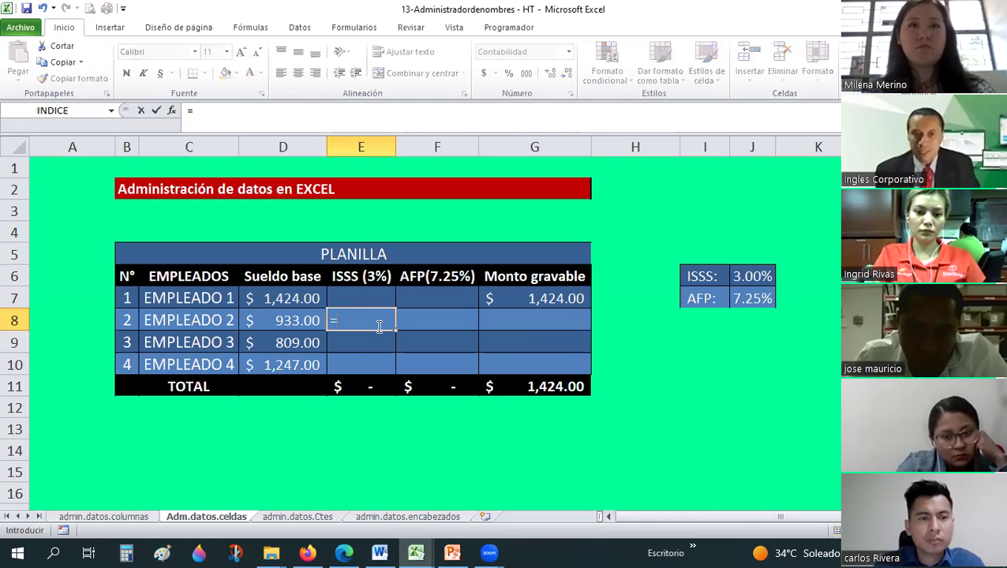
key("Left")
type("ISSS")
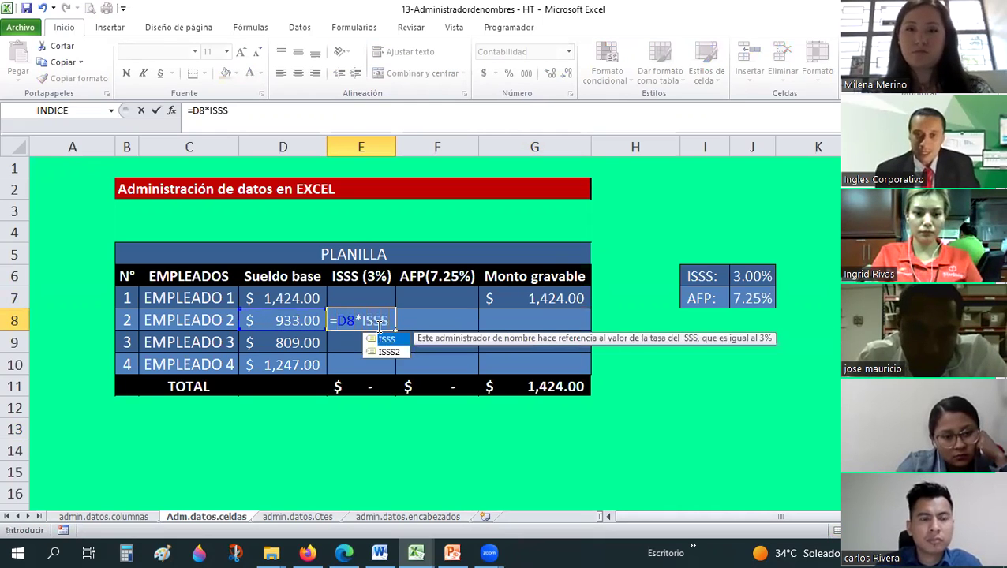
type("2")
key("Return")
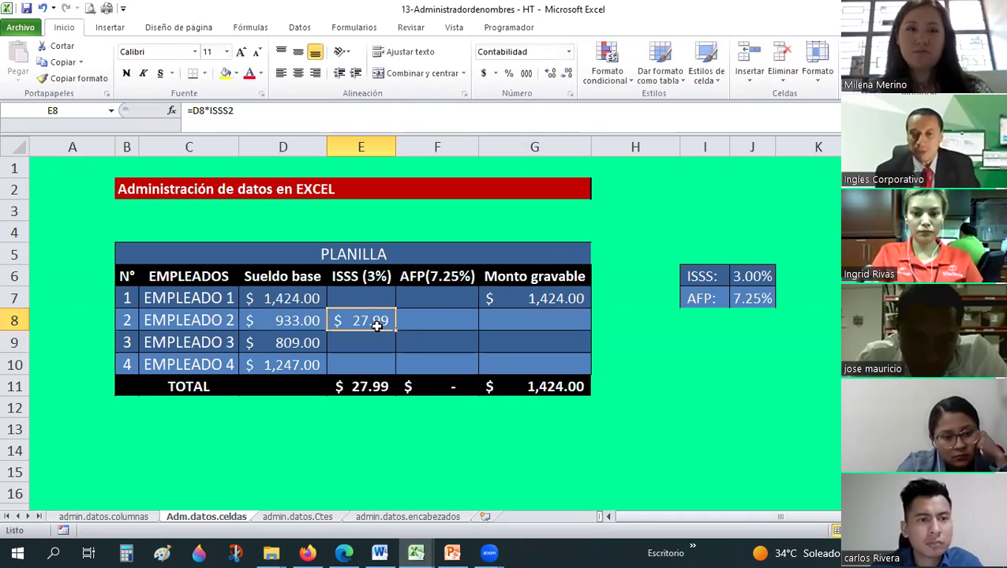
Enter =D8*AFP in F8, giving Empleado 2's AFP of $67.64.
key("Right")
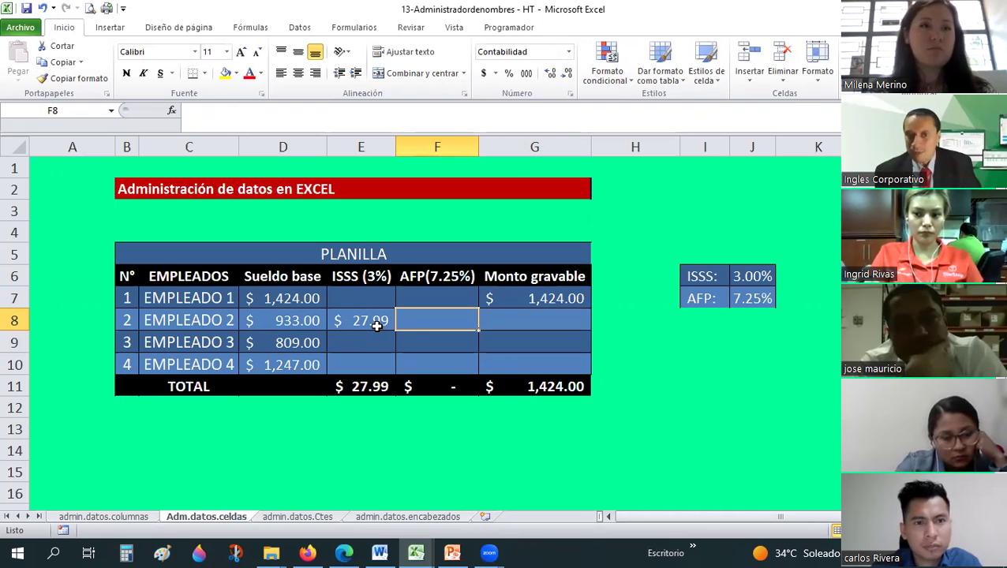
type("=")
left_click(283, 320)
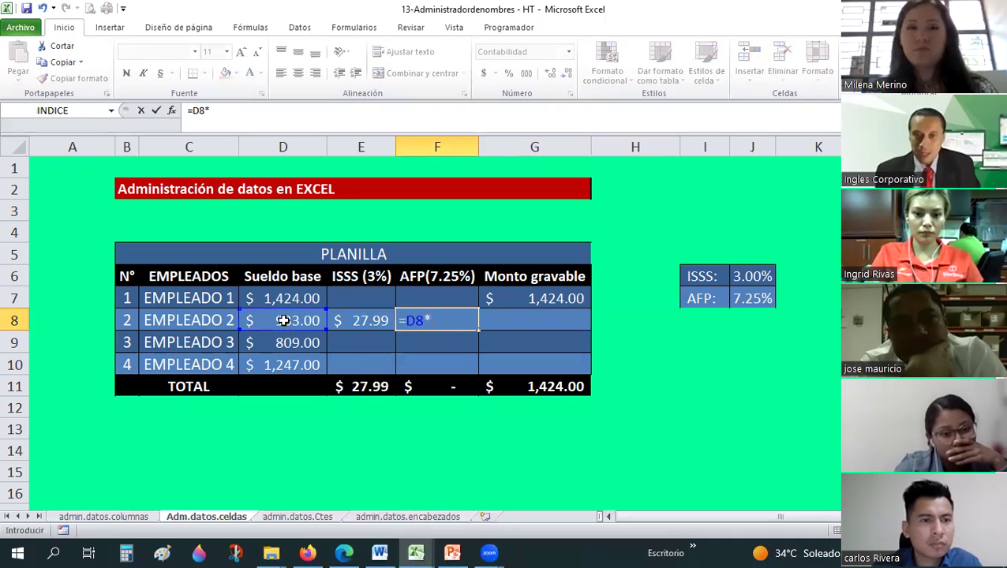
type("AFP")
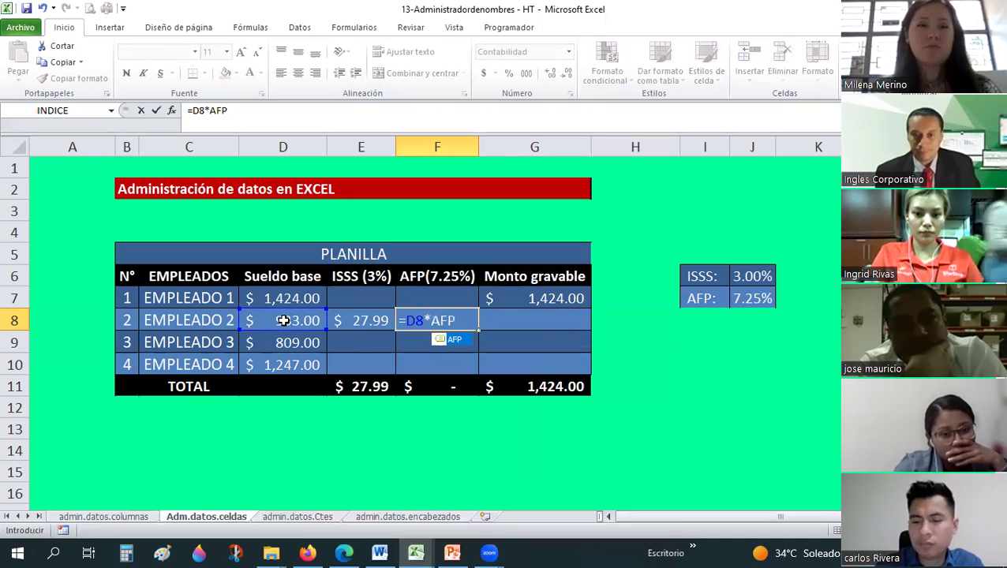
key("Return")
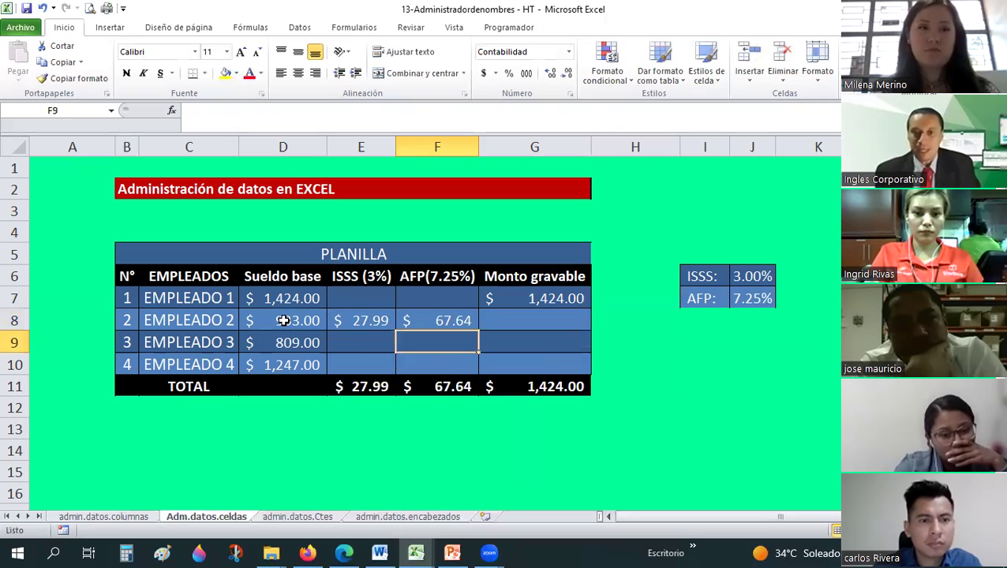
Review row 8's base salary and ISSS formula, ending on the Monto gravable cell G8.
key("Up")
key("Right")
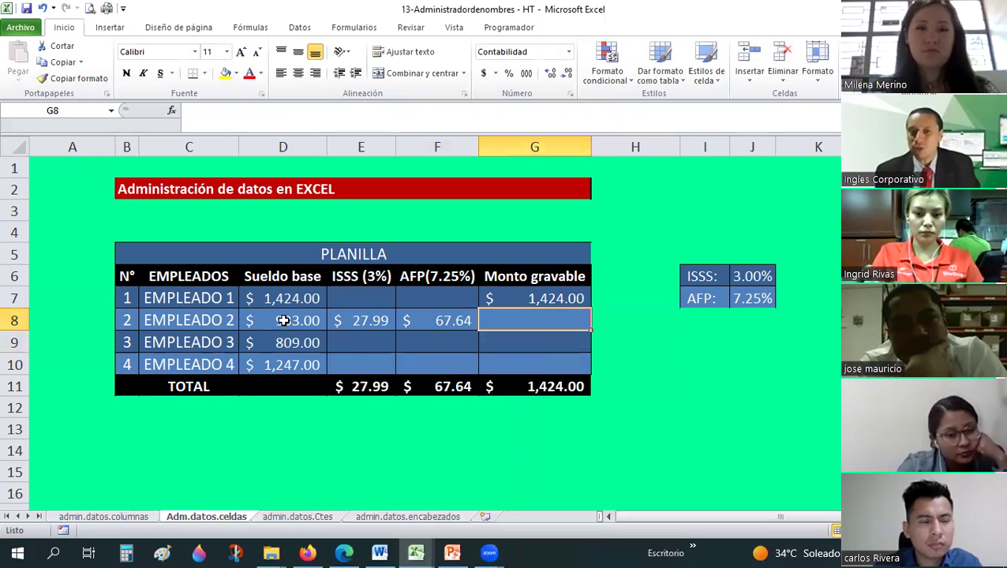
left_click(284, 320)
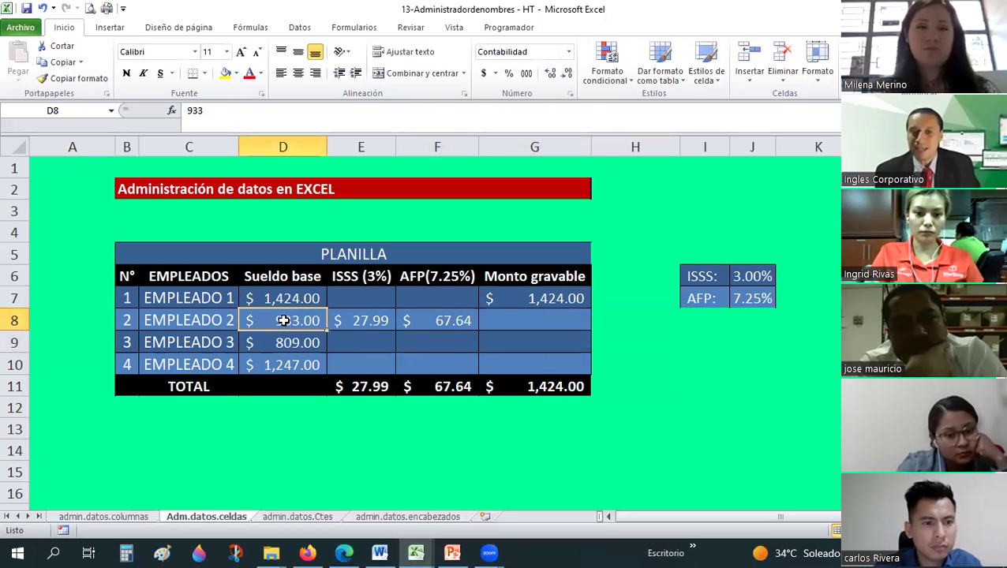
key("Right")
key("Right")
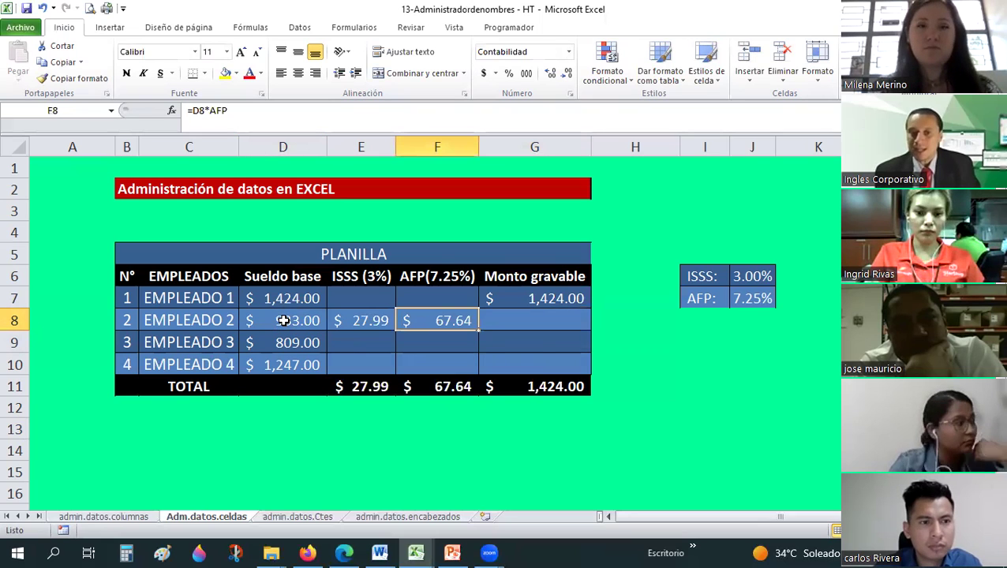
key("Right")
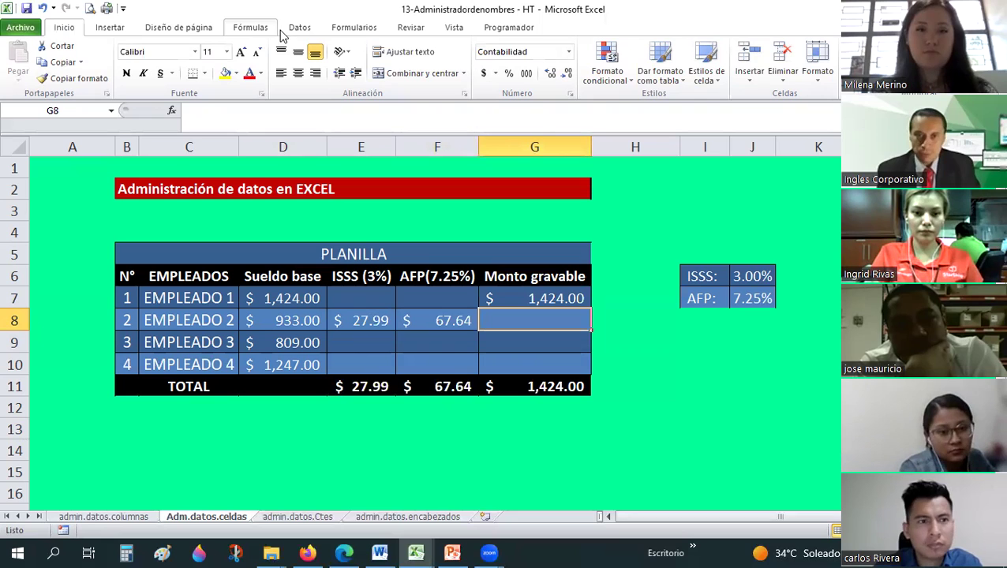
In Name Manager, create the name SB.E1 referring to Empleado 2's $933.00 base salary in D8.
left_click(354, 27)
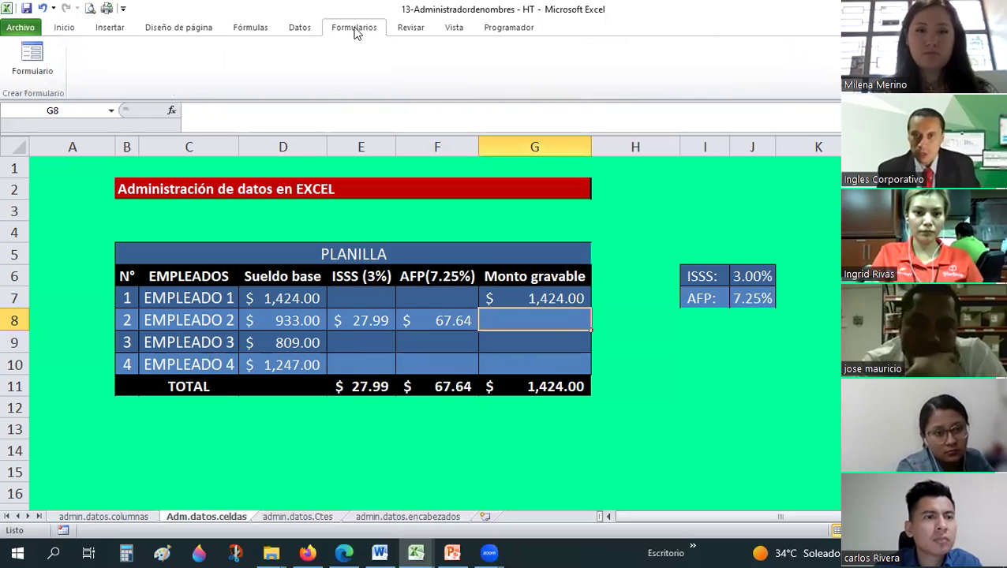
left_click(262, 31)
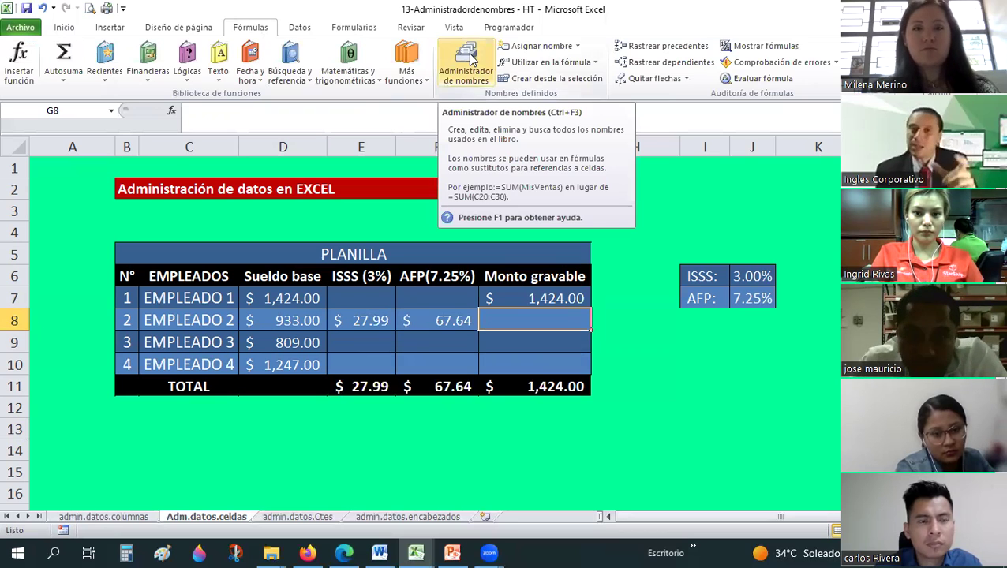
left_click(471, 58)
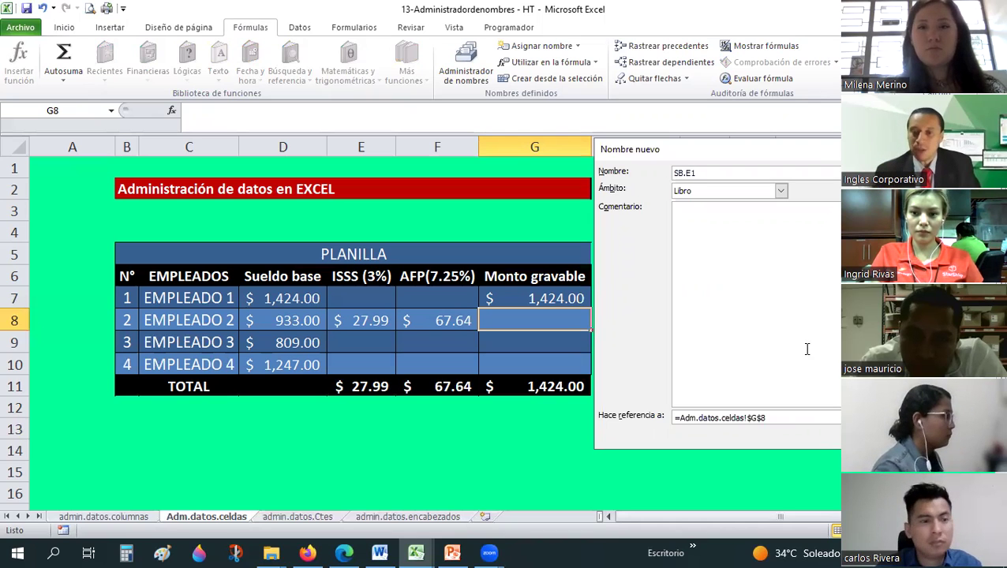
left_click_drag(703, 172, 654, 172)
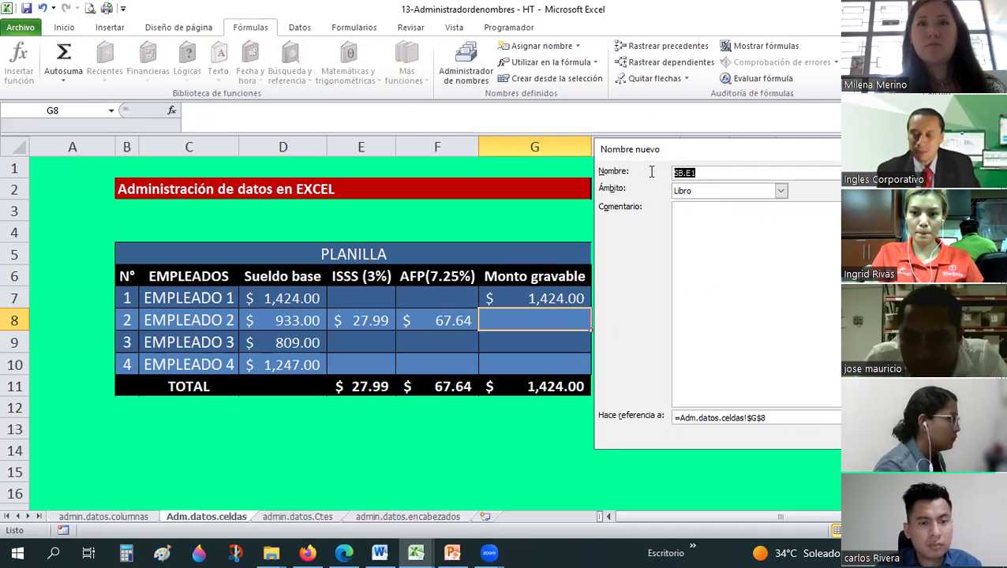
type("SB")
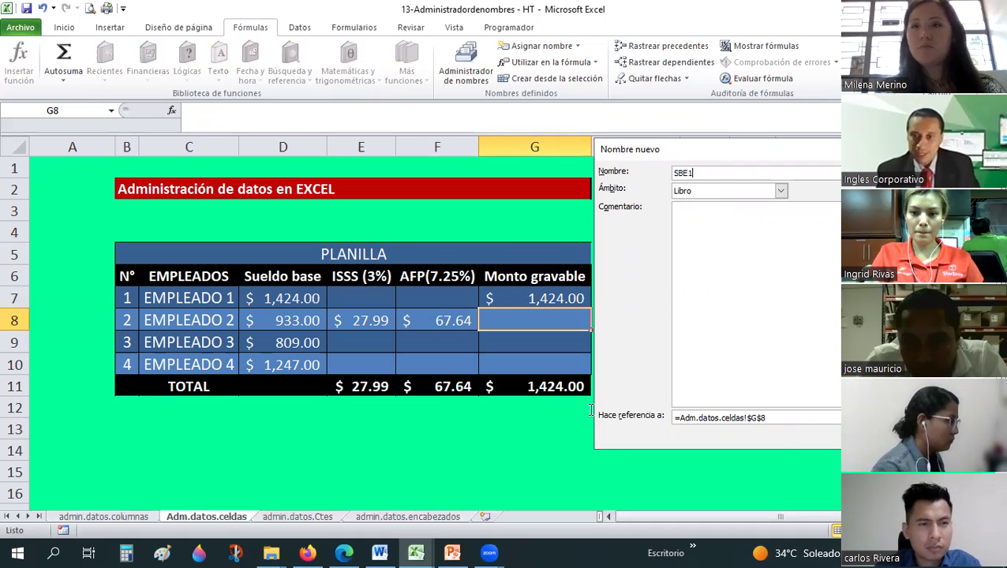
key("Tab")
key("Tab")
key("Tab")
left_click(283, 319)
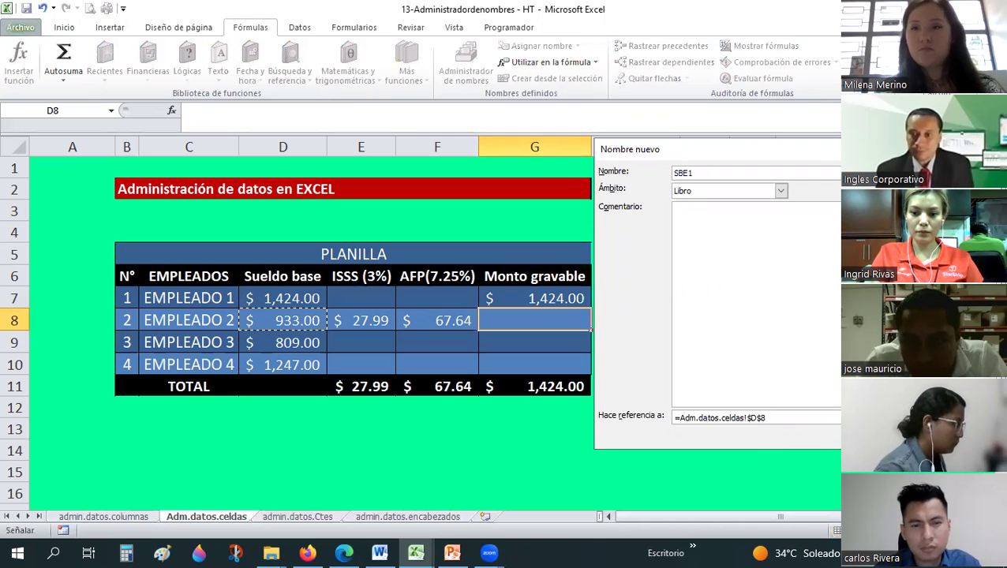
key("Return")
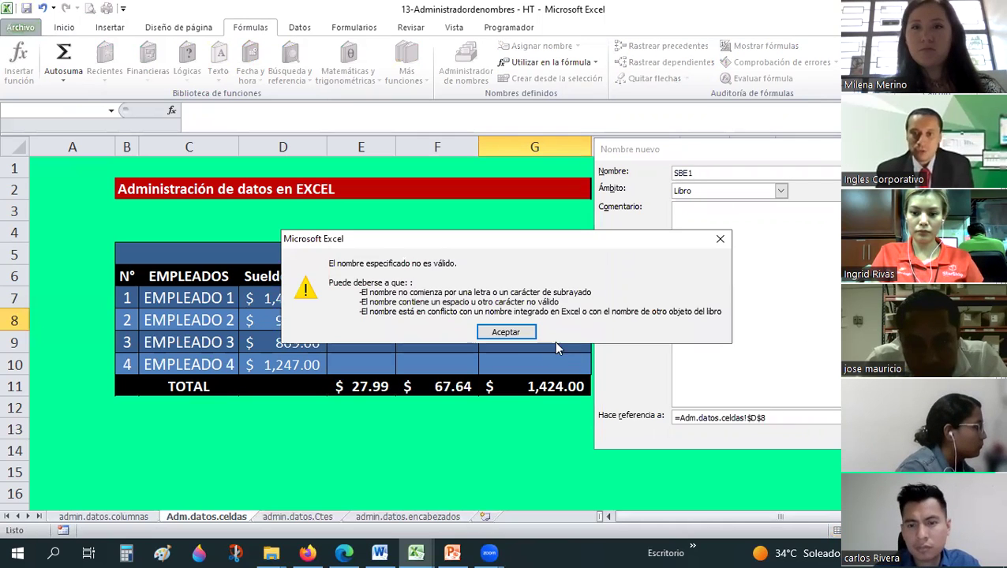
key("Return")
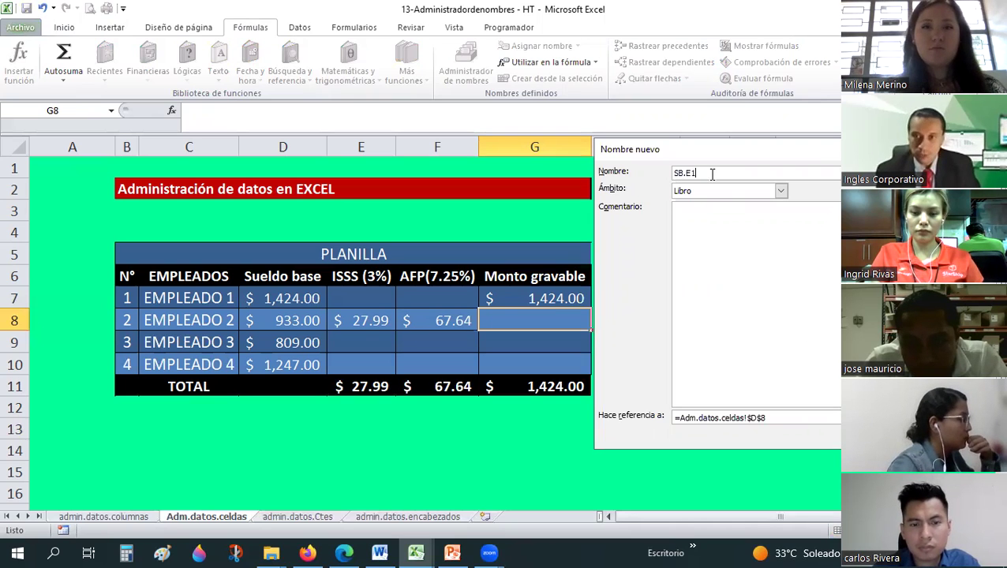
key("Return")
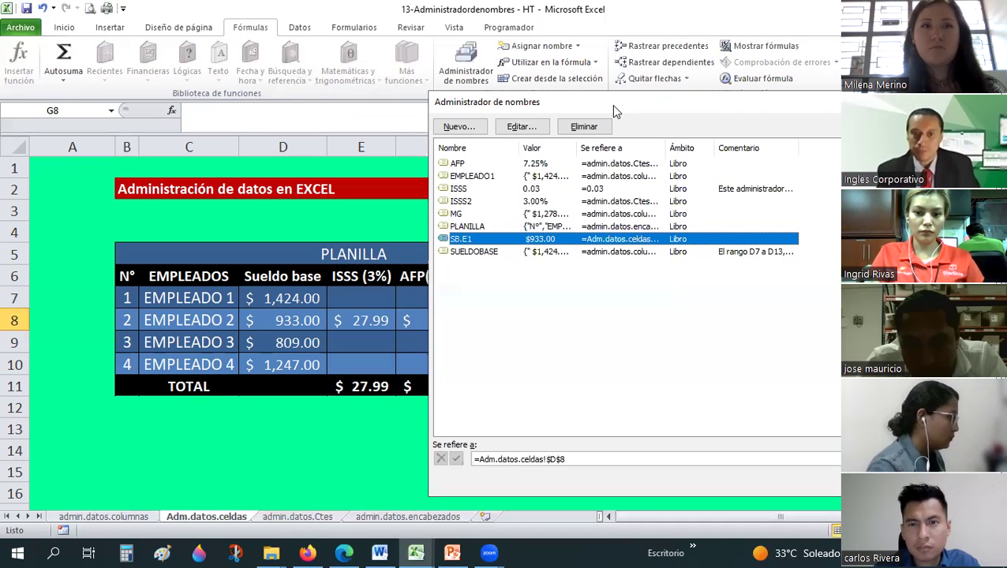
Define the names ISSS.E1 for cell E8 ($27.99) and AFP.E1 for cell F8 ($67.64).
left_click_drag(614, 111, 769, 124)
key("Escape")
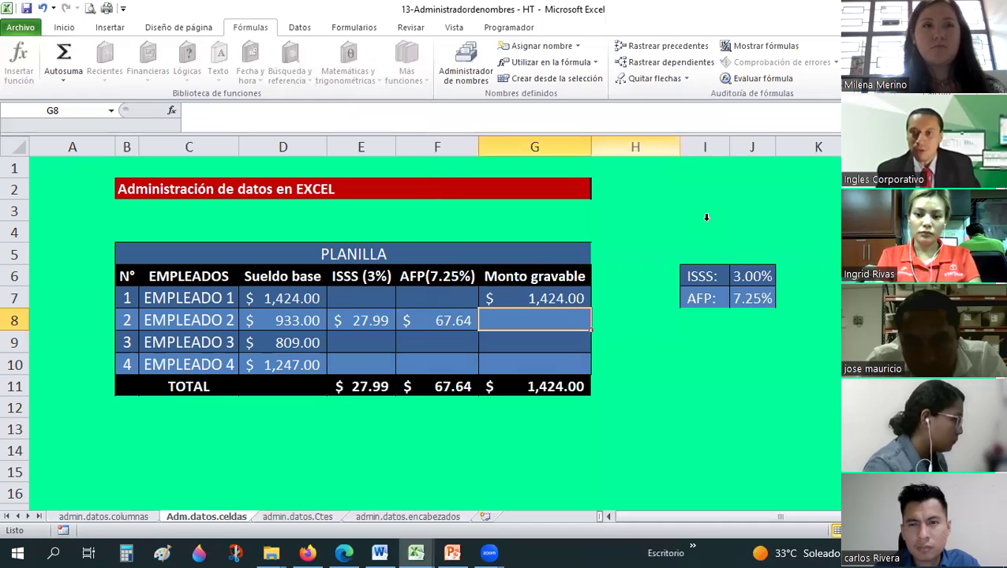
key("alt+m")
key("m")
key("d")
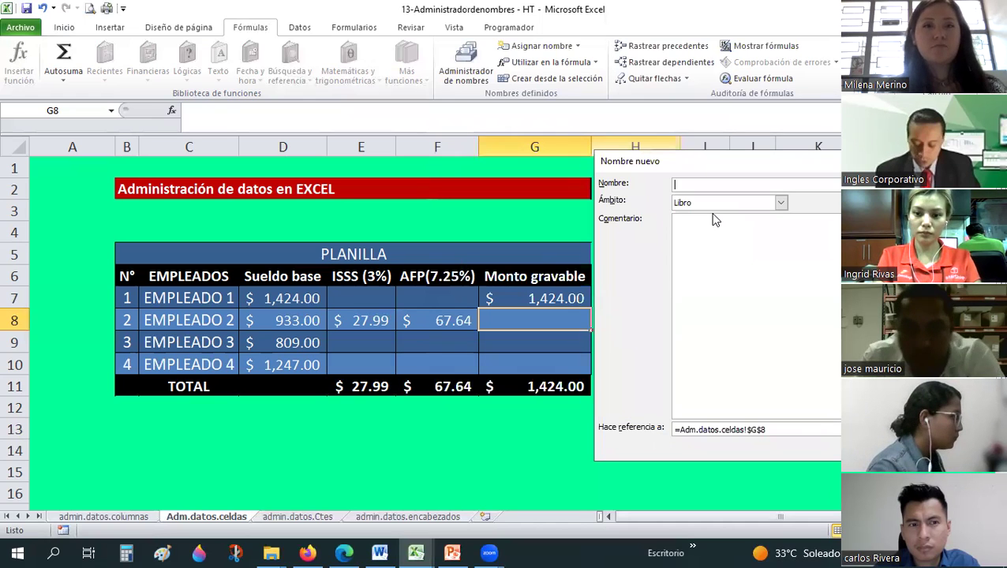
type("ISSS")
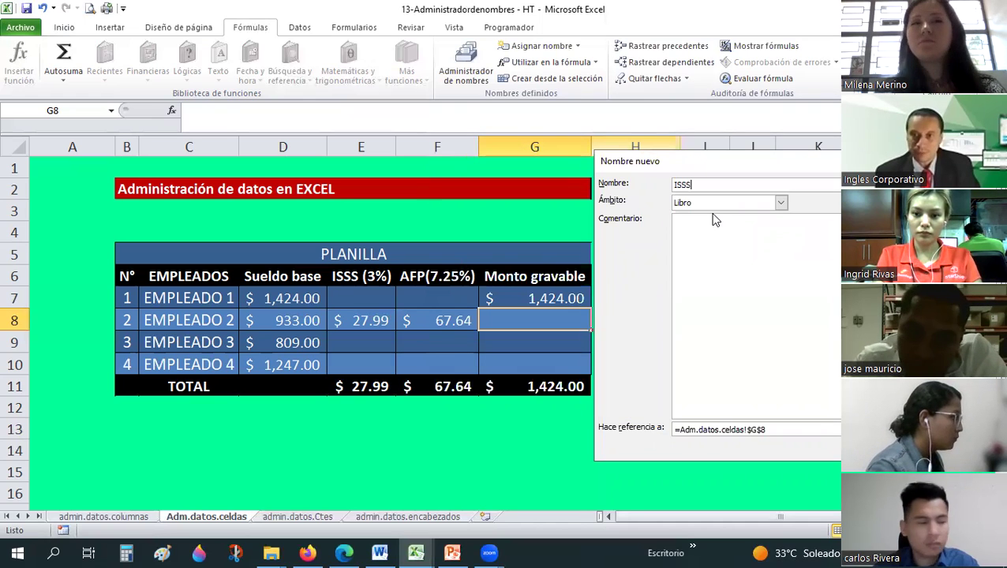
type(".E1")
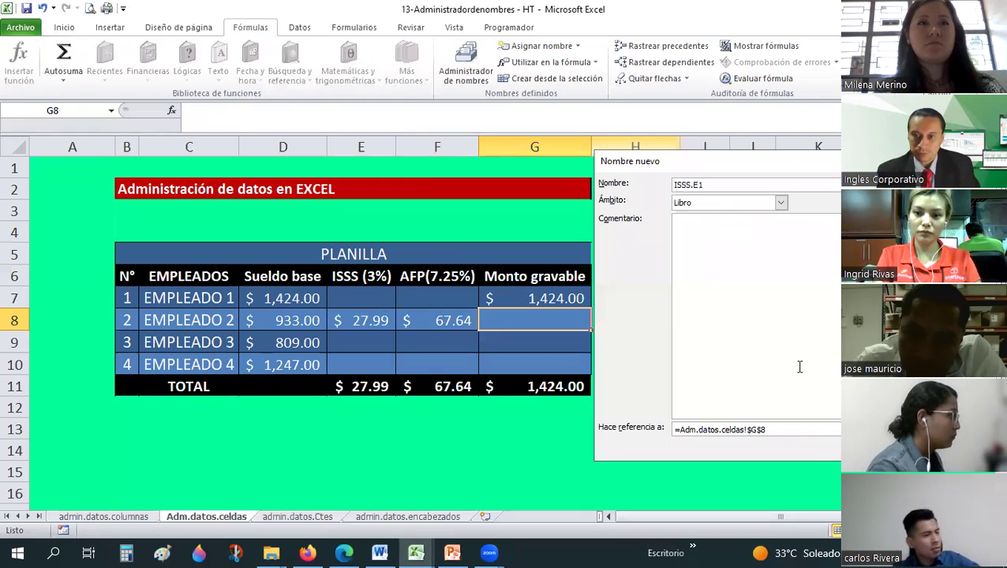
left_click(776, 433)
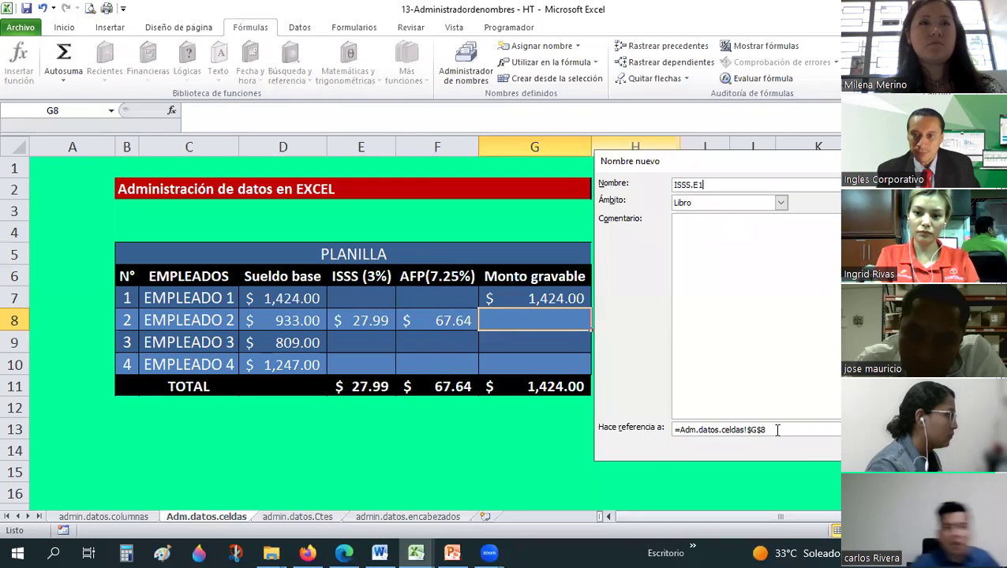
left_click(360, 320)
key("Return")
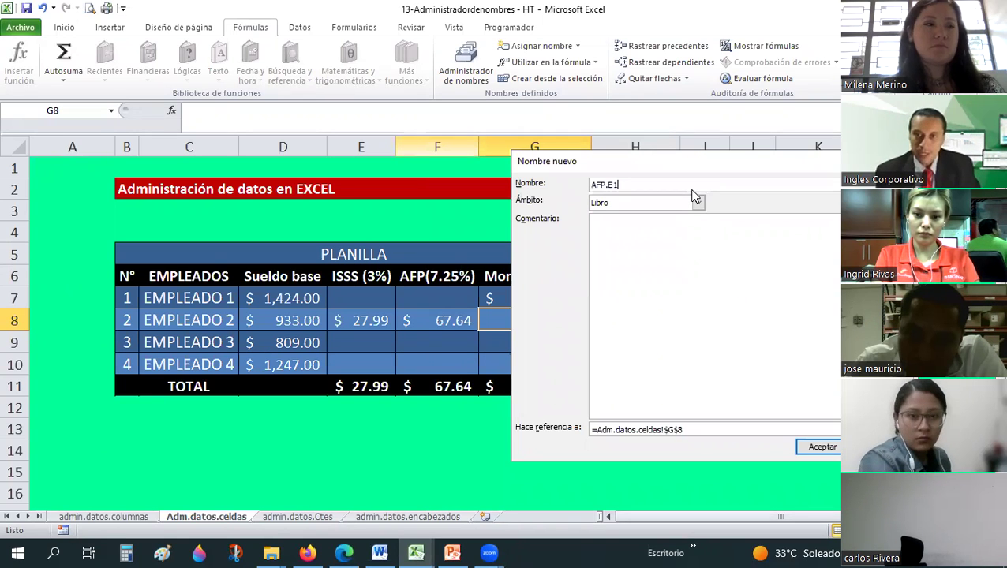
left_click(623, 429)
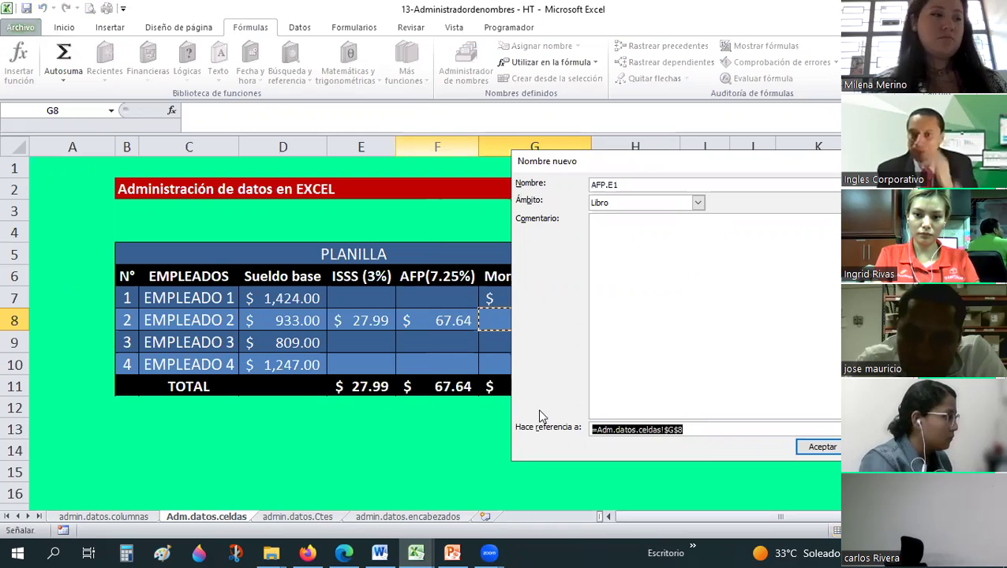
left_click(437, 317)
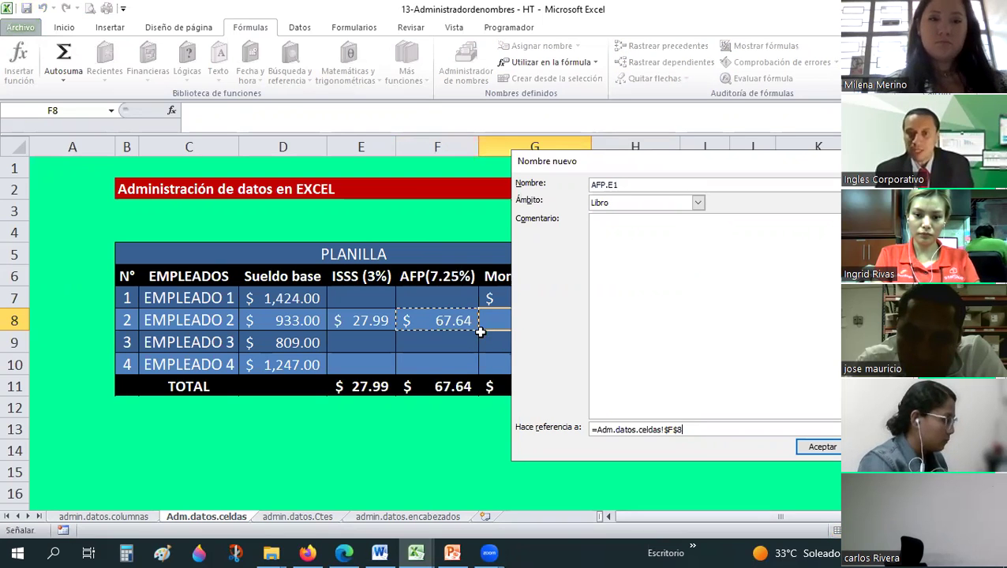
left_click(821, 447)
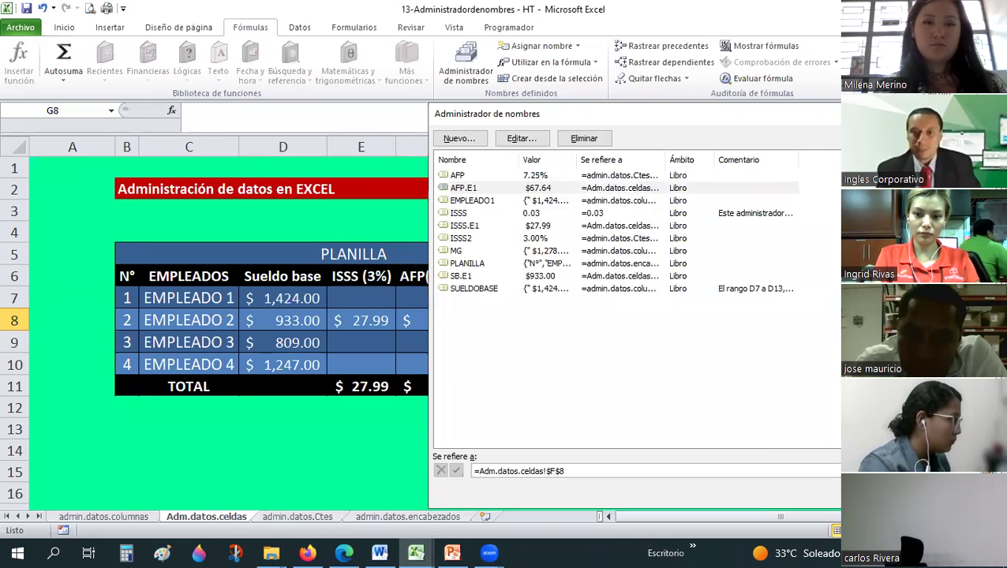
Rename AFP.E1, ISSS.E1 and SB.E1 to AFP.E2, ISSS.E2 and SB.E2 in Name Manager.
key("Escape")
left_click(301, 320)
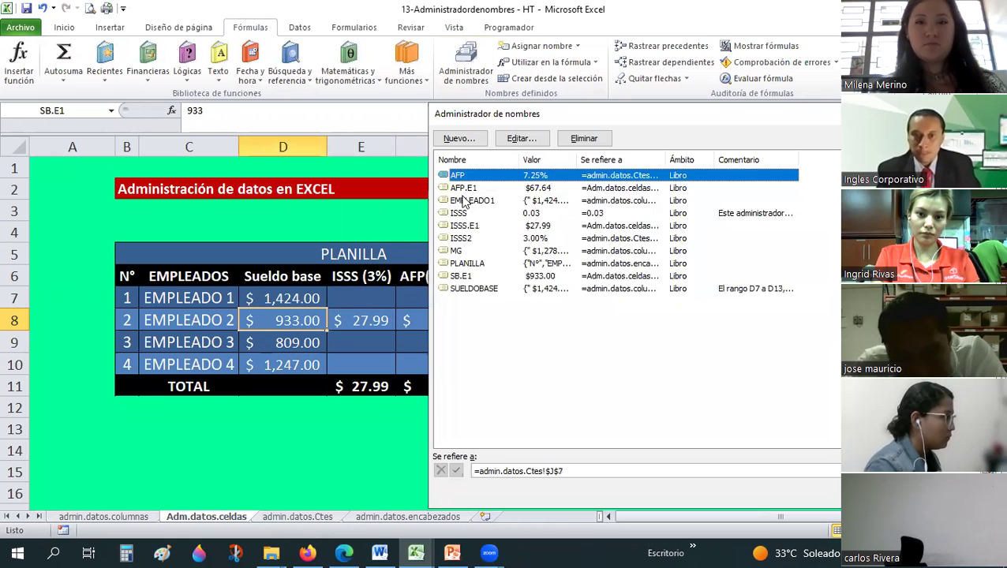
left_click(464, 188)
left_click(542, 145)
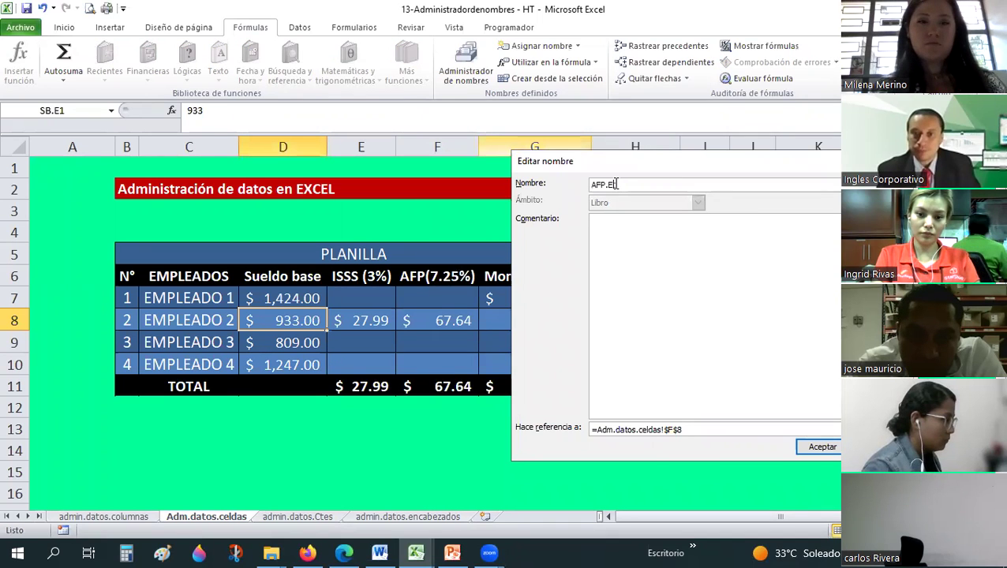
left_click(827, 446)
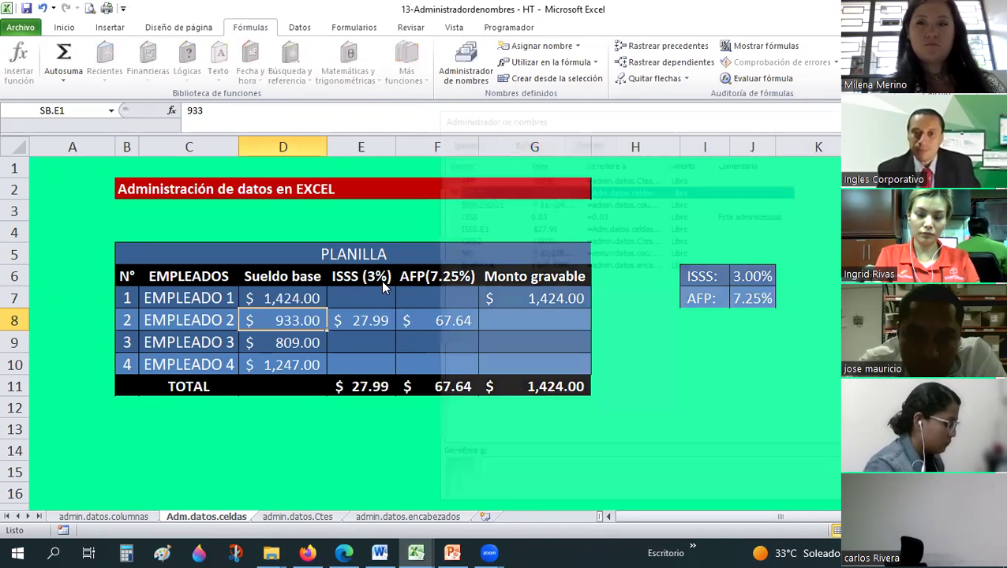
left_click(544, 200)
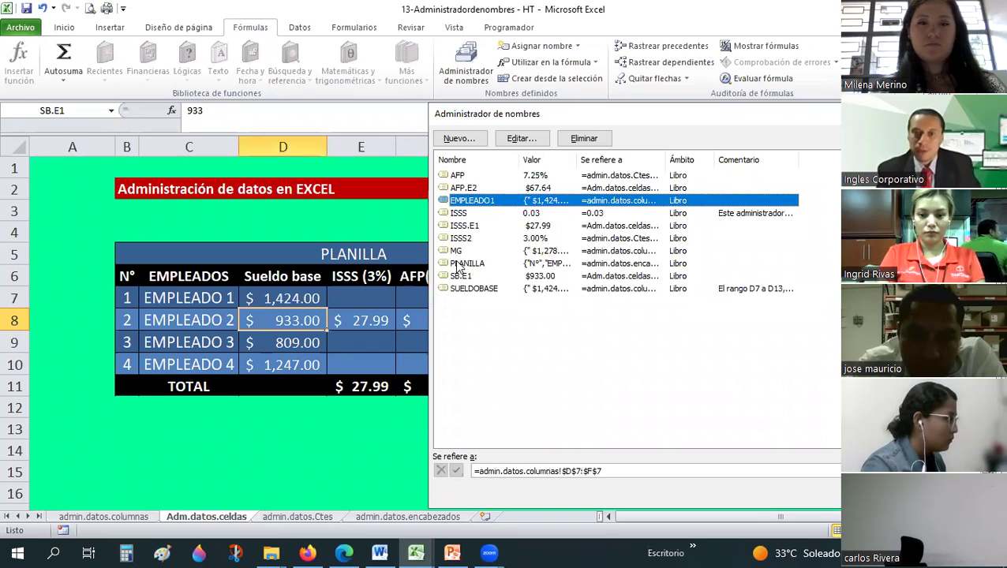
left_click(490, 227)
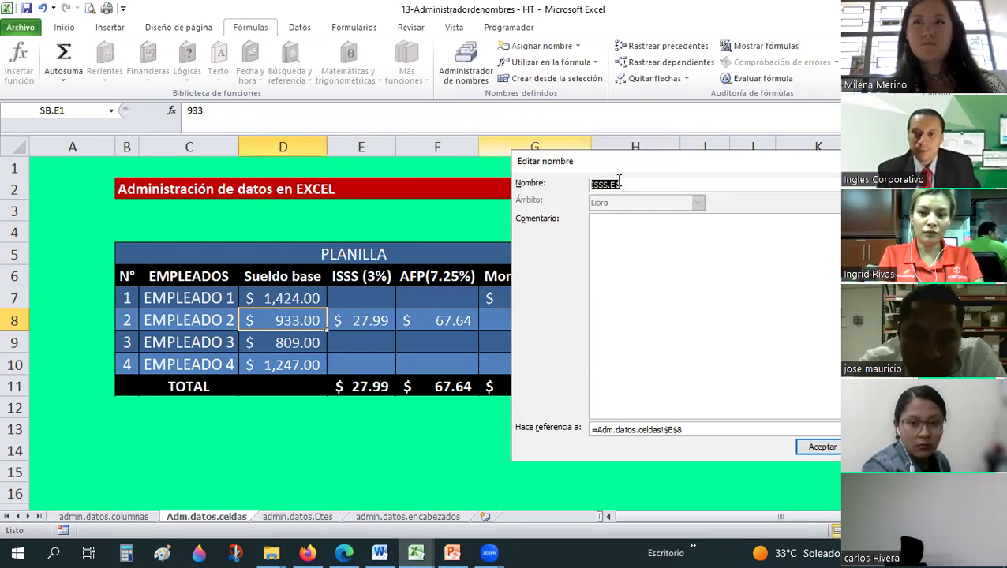
key("Return")
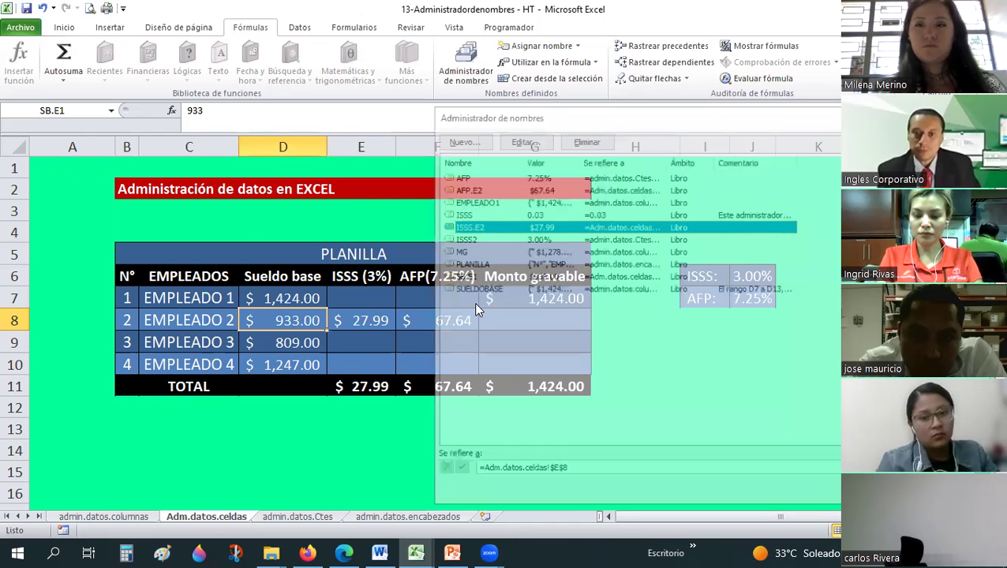
left_click(481, 188)
type("SB.E2")
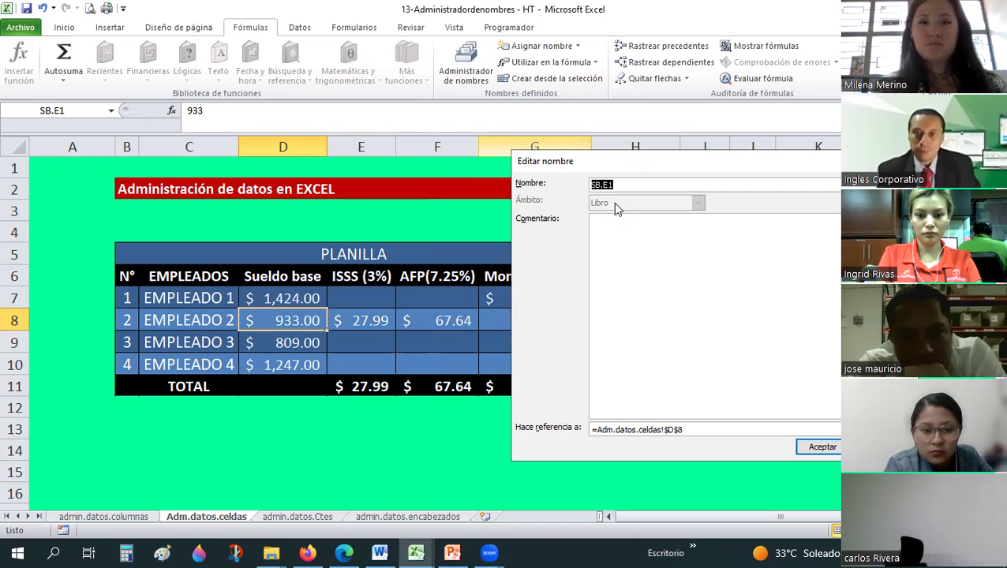
left_click(817, 446)
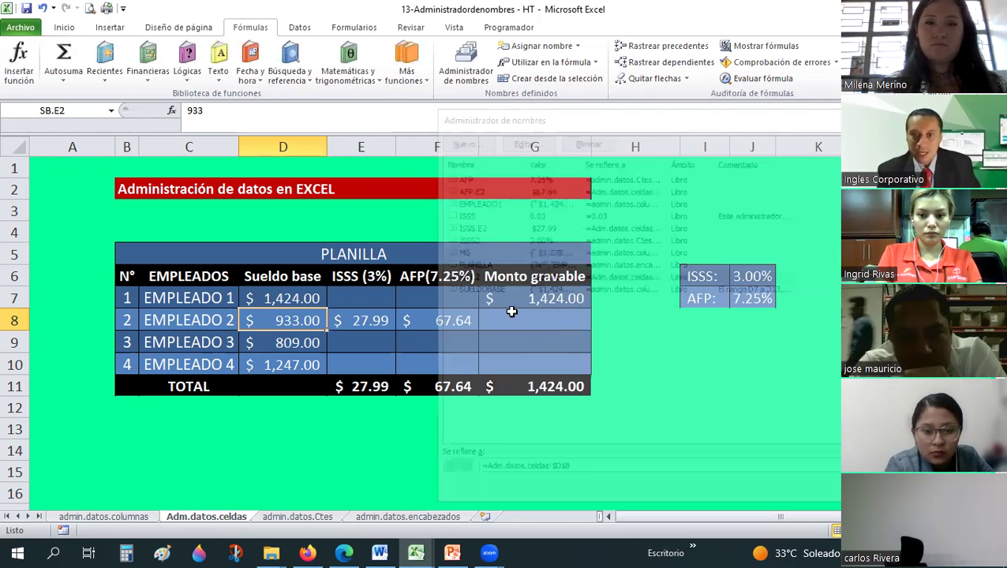
Enter =SB.E2-ISSS.E2-AFP.E2 in G8, giving Empleado 2 a Monto gravable of $837.37.
left_click(514, 314)
type("=SB")
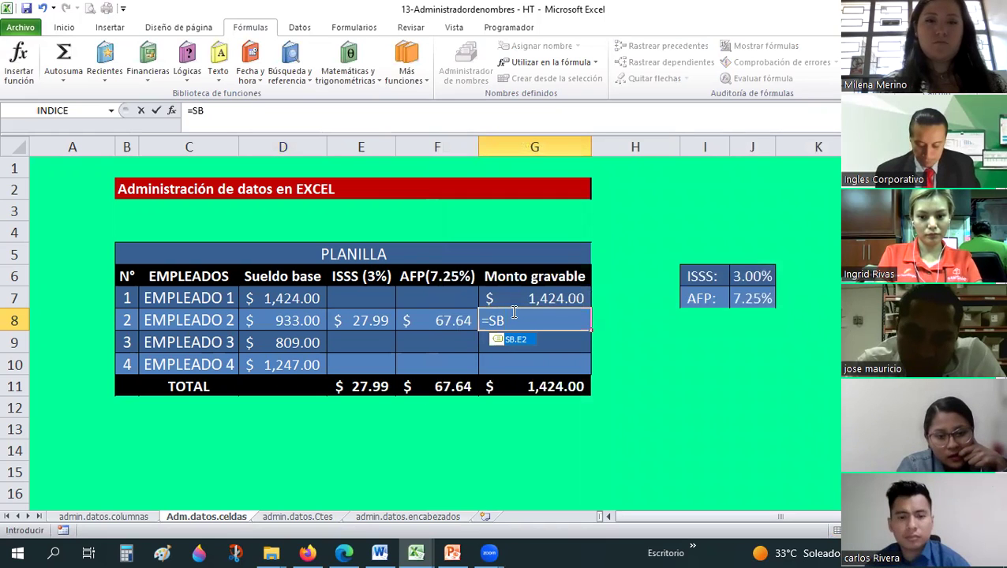
type(".E2")
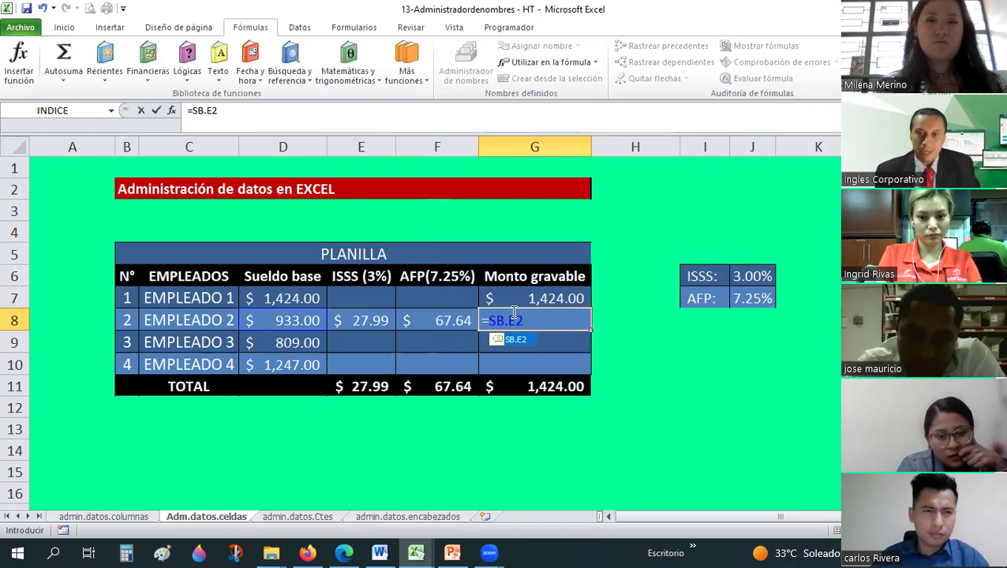
type("-ISSS")
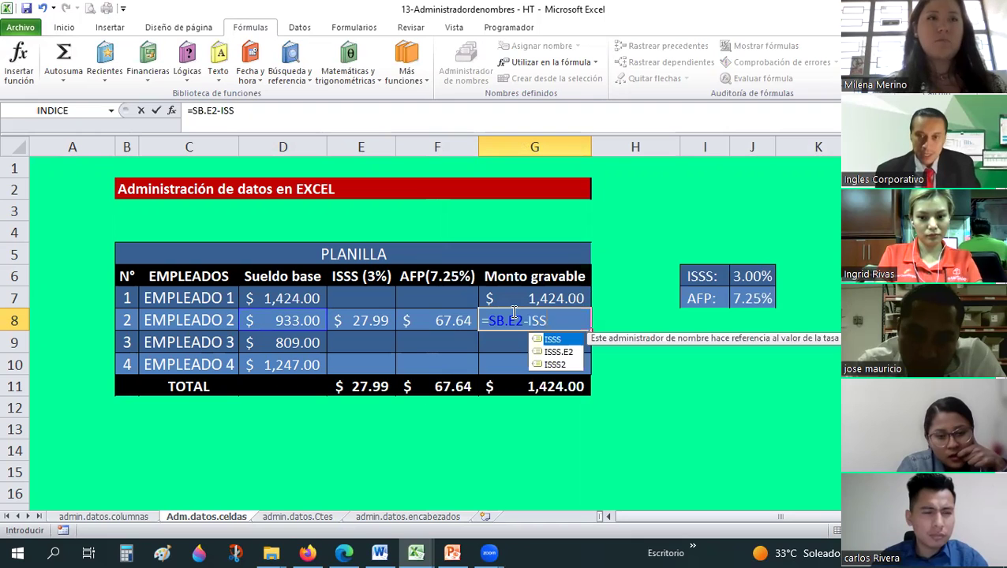
left_click(557, 351)
double_click(558, 351)
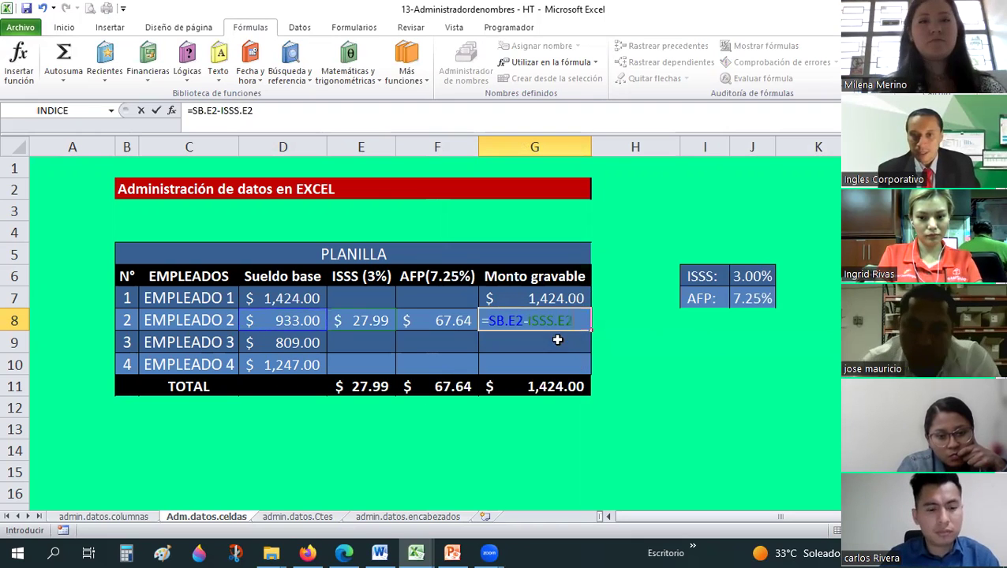
type("-")
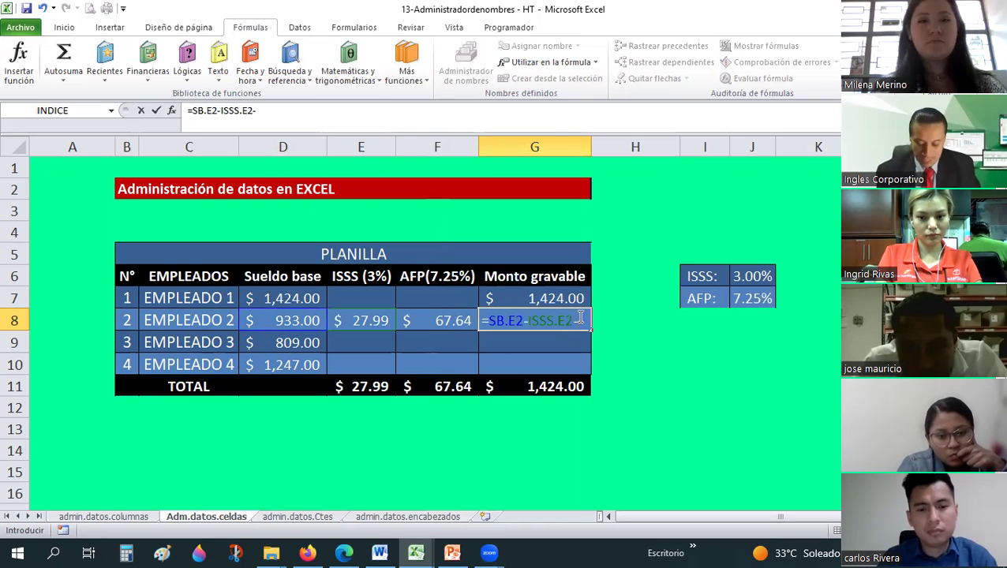
type("AFP")
double_click(617, 351)
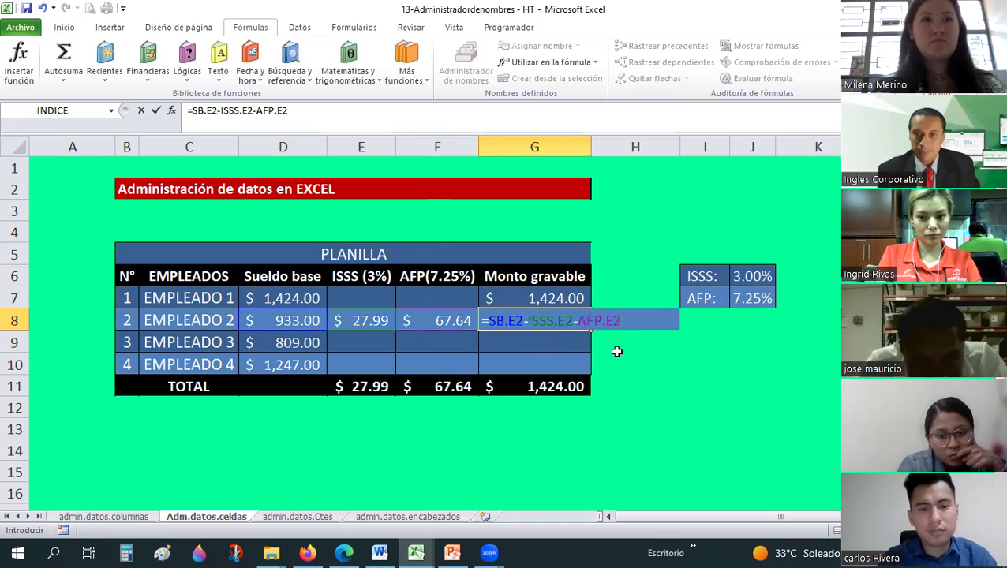
key("ctrl+Return")
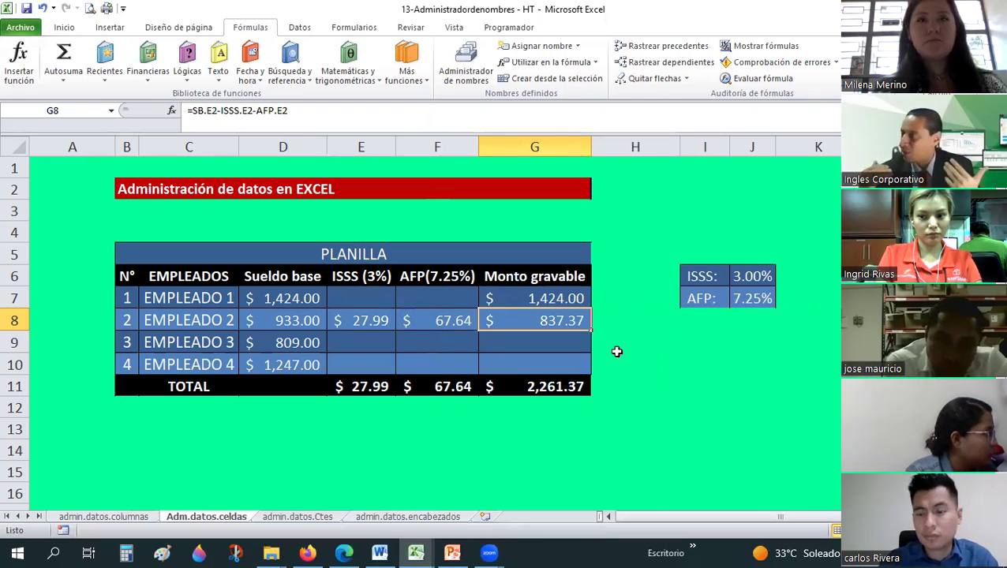
Start a check formula in H8 from D8, then discard it.
key("Right")
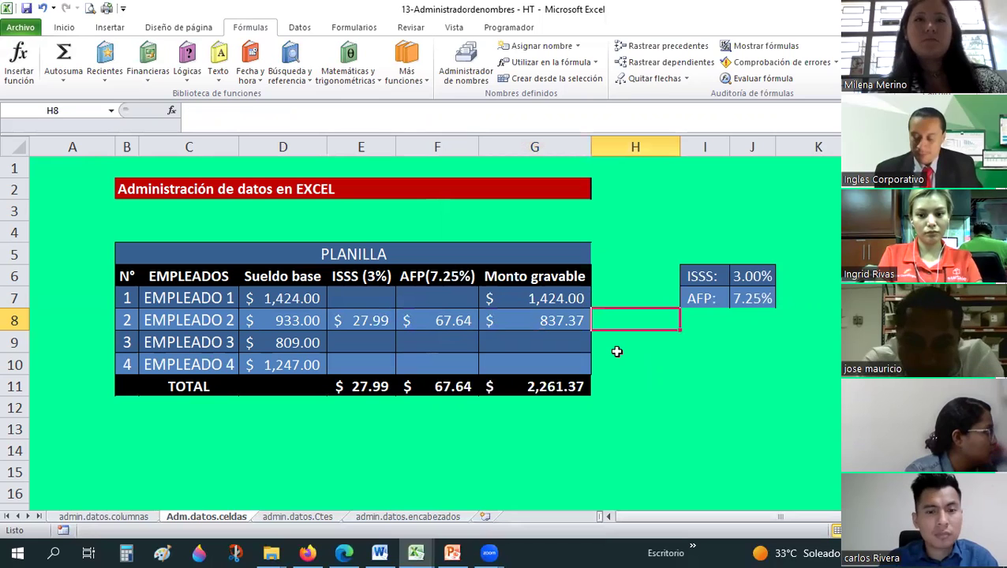
type("=")
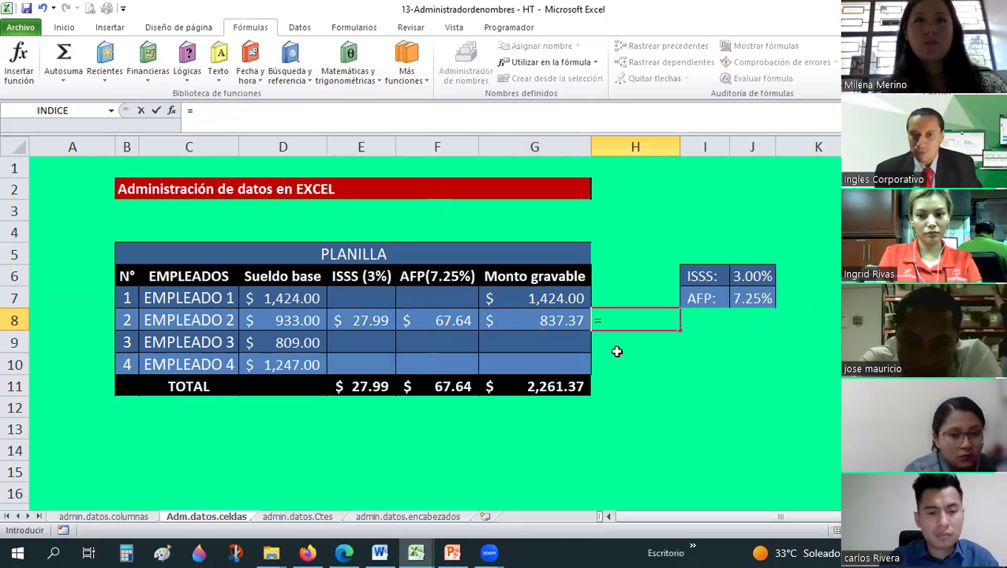
key("Left")
key("Left")
key("Left")
type("-")
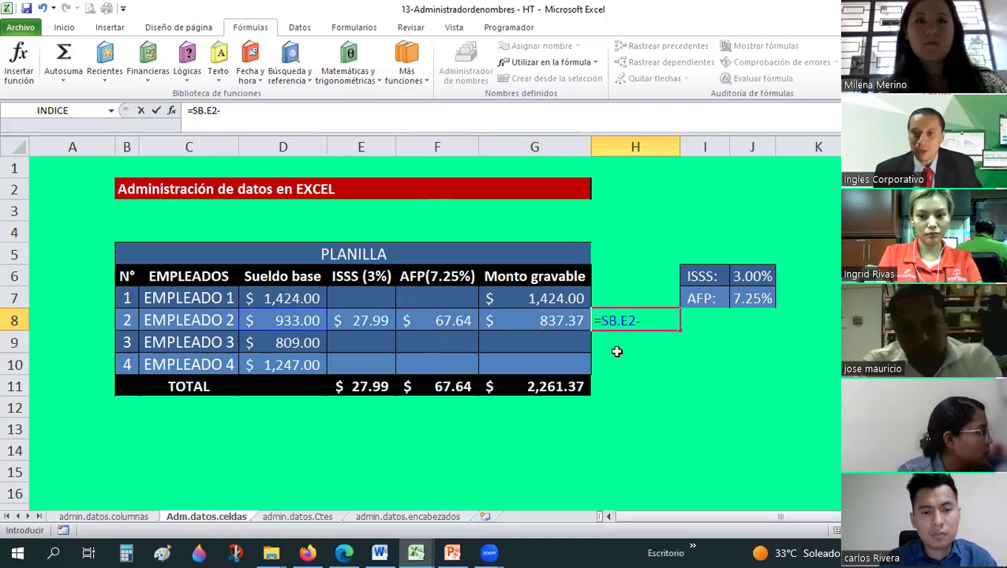
key("Escape")
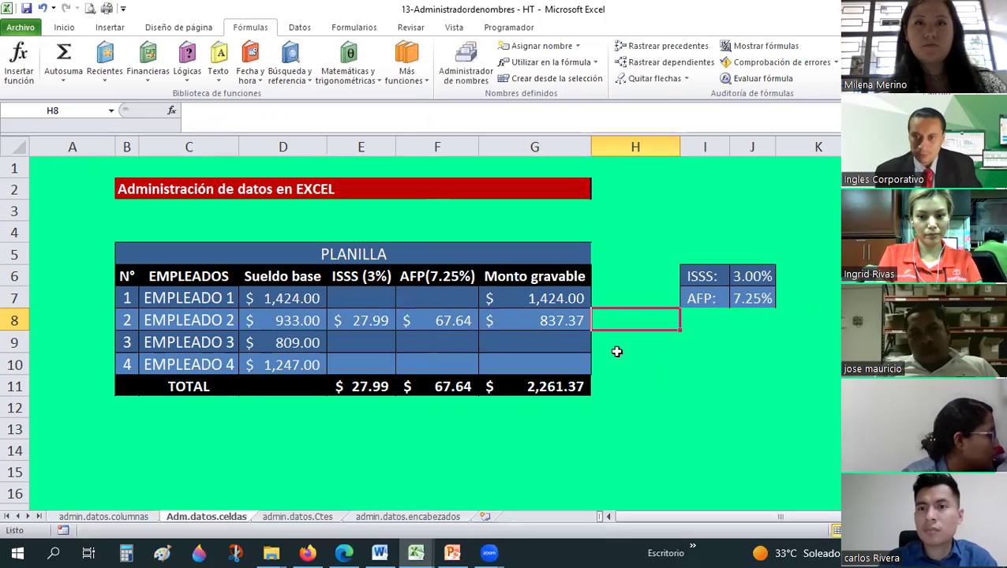
left_click(512, 428)
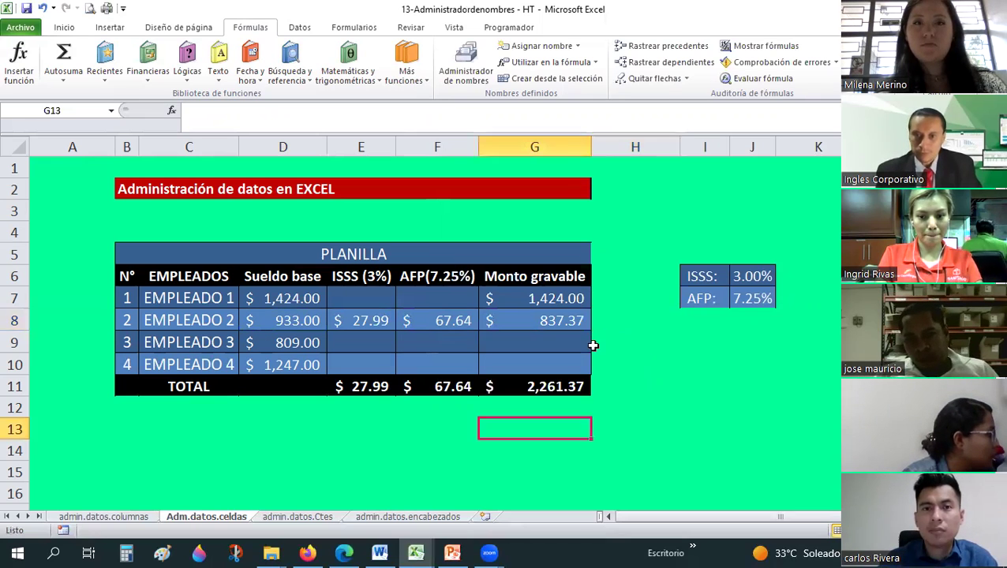
Build a subtraction formula in H8 from the base salary, ISSS and AFP cells.
left_click(620, 318)
type("=")
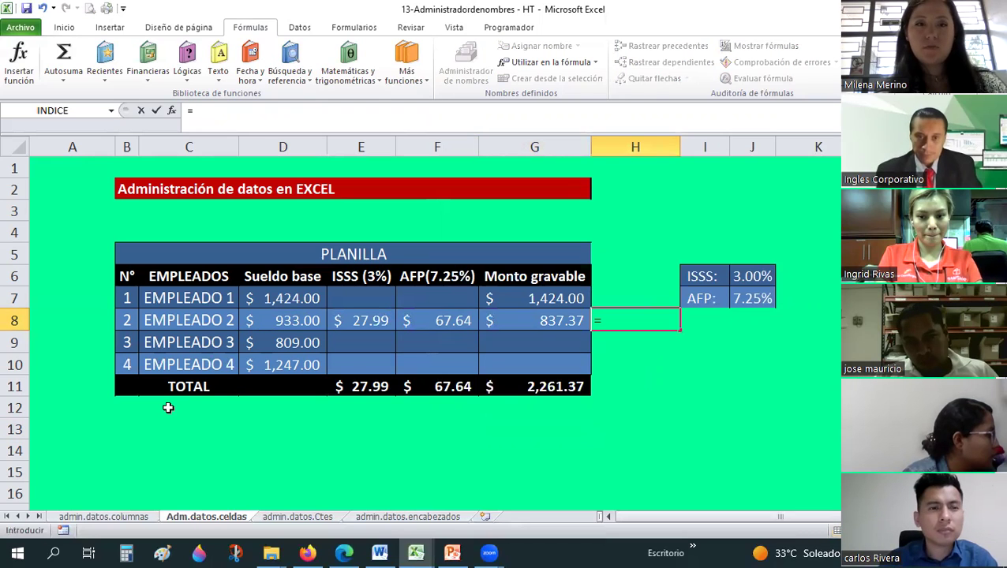
left_click(322, 315)
left_click(379, 330)
type("-")
left_click(411, 314)
key("Return")
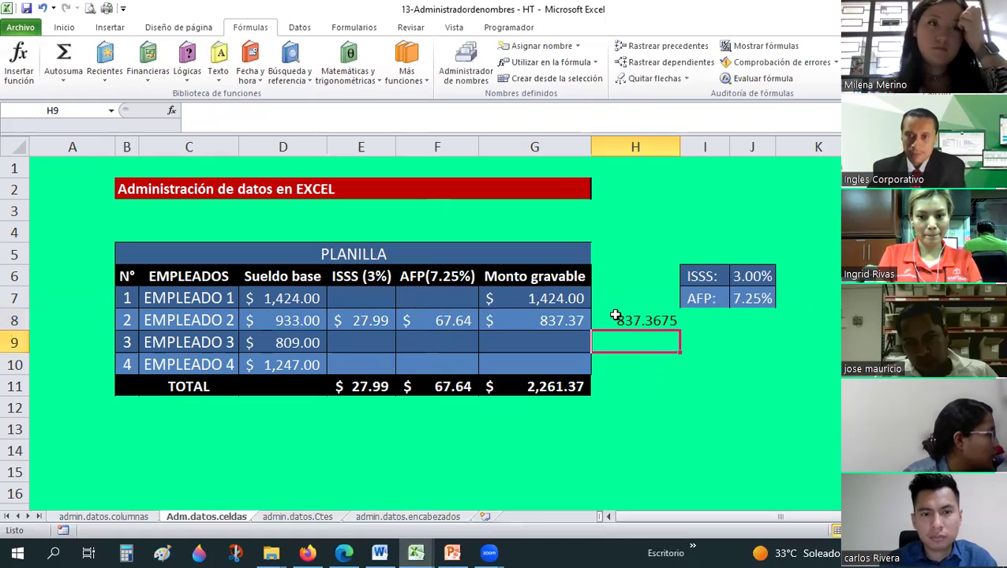
left_click(615, 319)
Replace H8's formula with =D8-E8-F8, showing $837.37, and return to G8.
triple_click(624, 112)
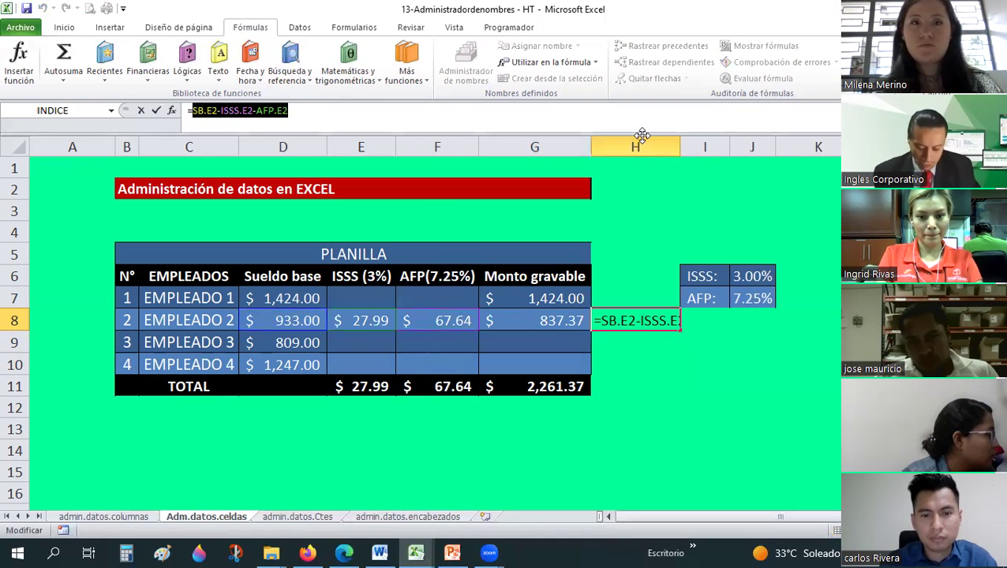
type("=D8-")
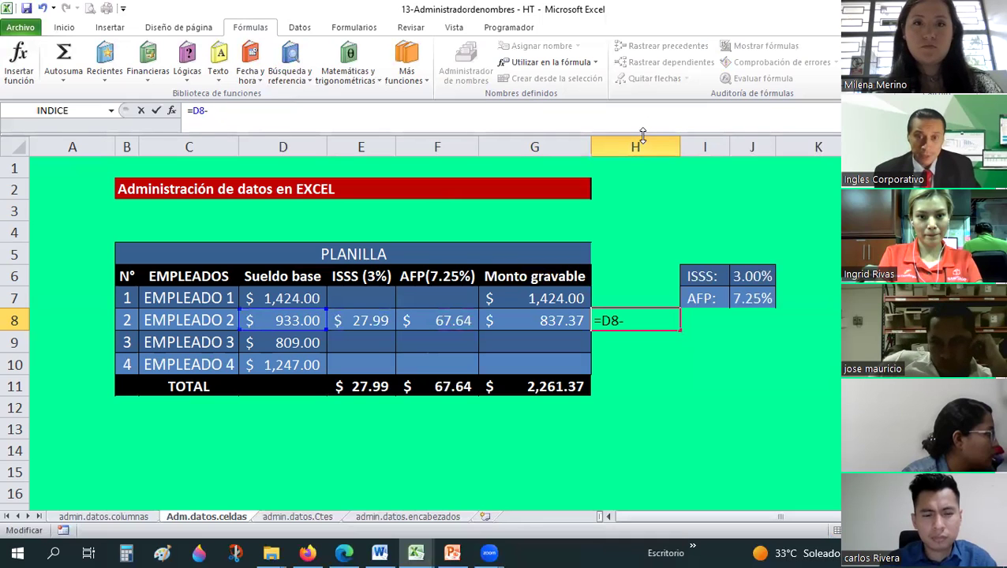
type("E")
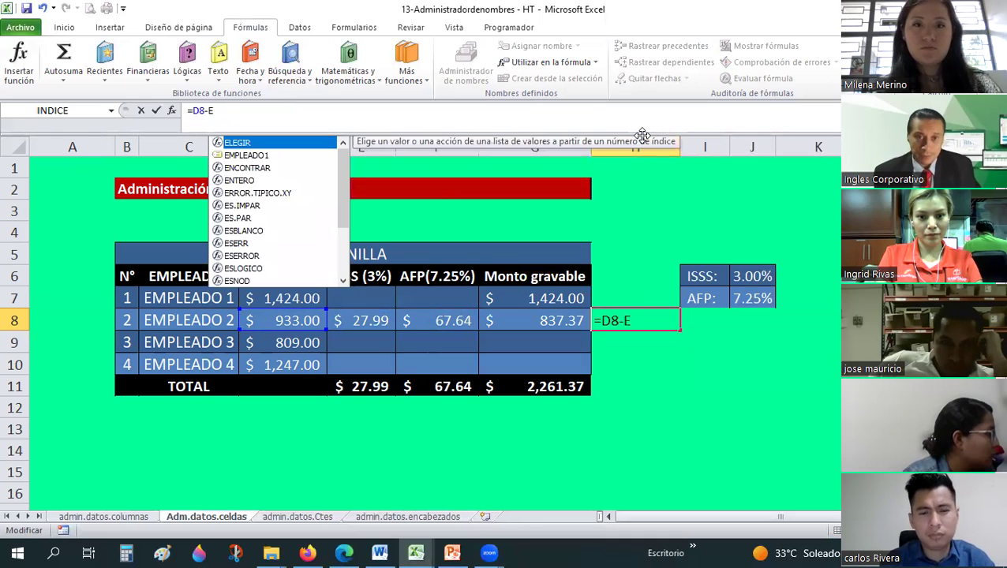
type("8")
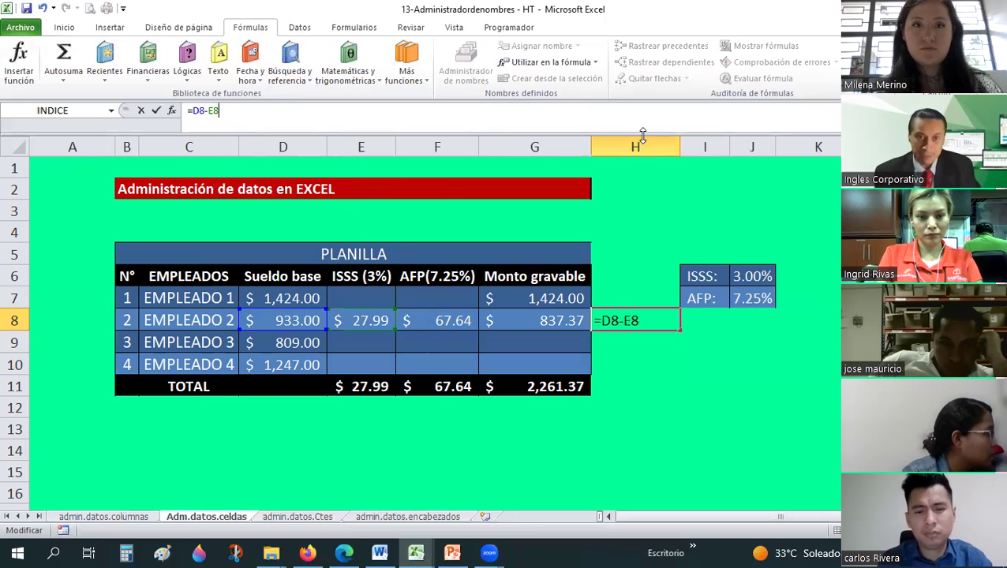
type("-F")
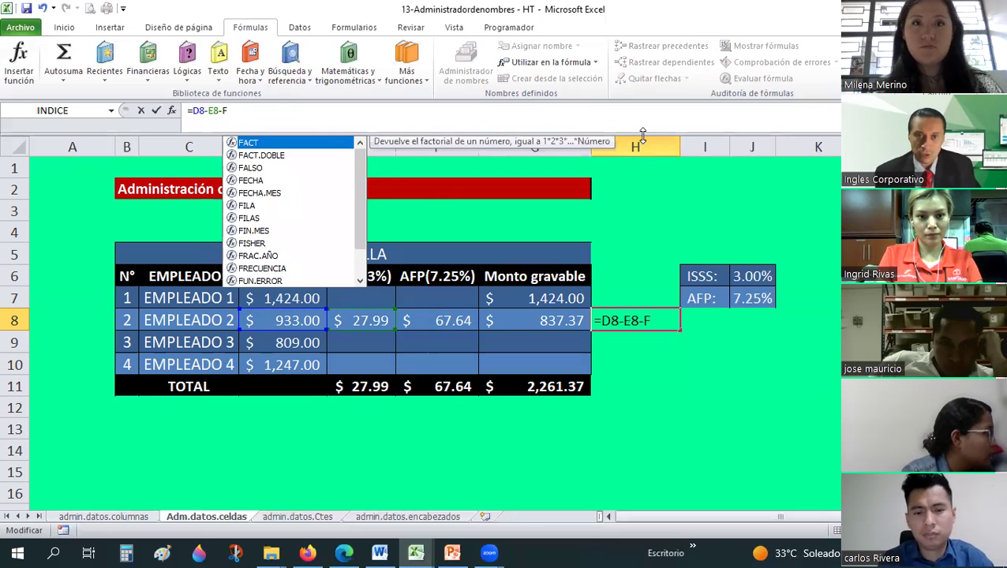
type("8")
key("Return")
key("Up")
key("Left")
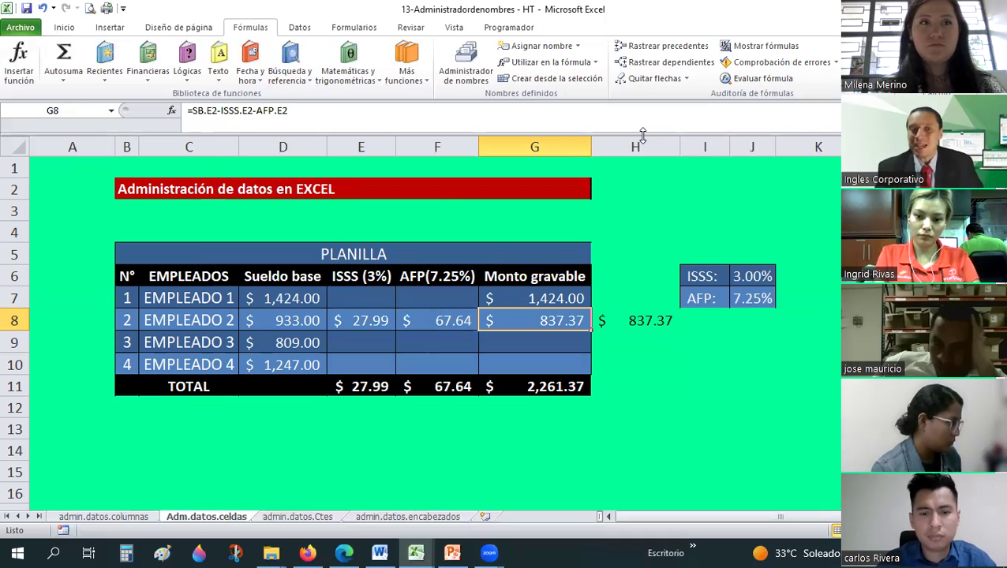
left_click(350, 320)
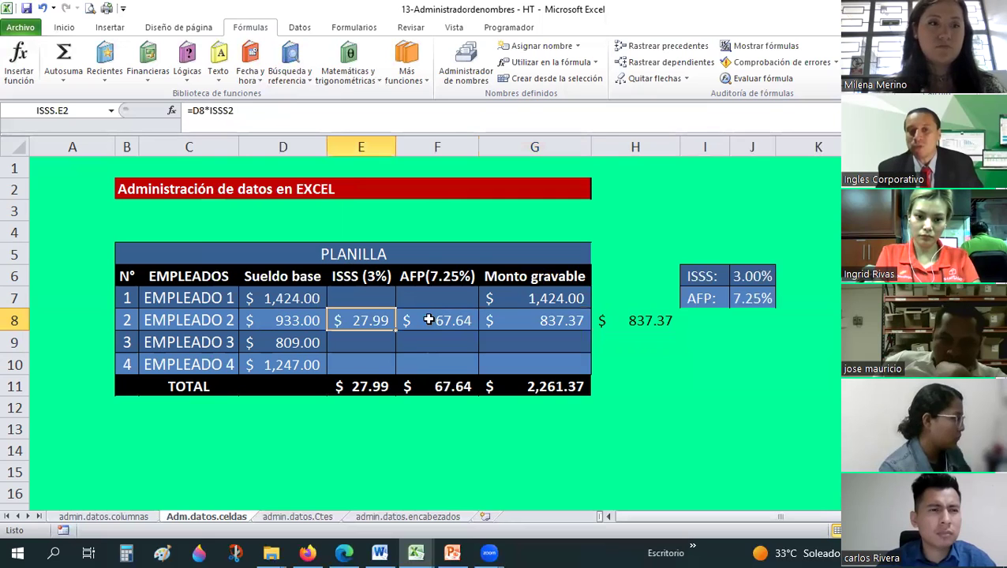
left_click(270, 321)
left_click(360, 321)
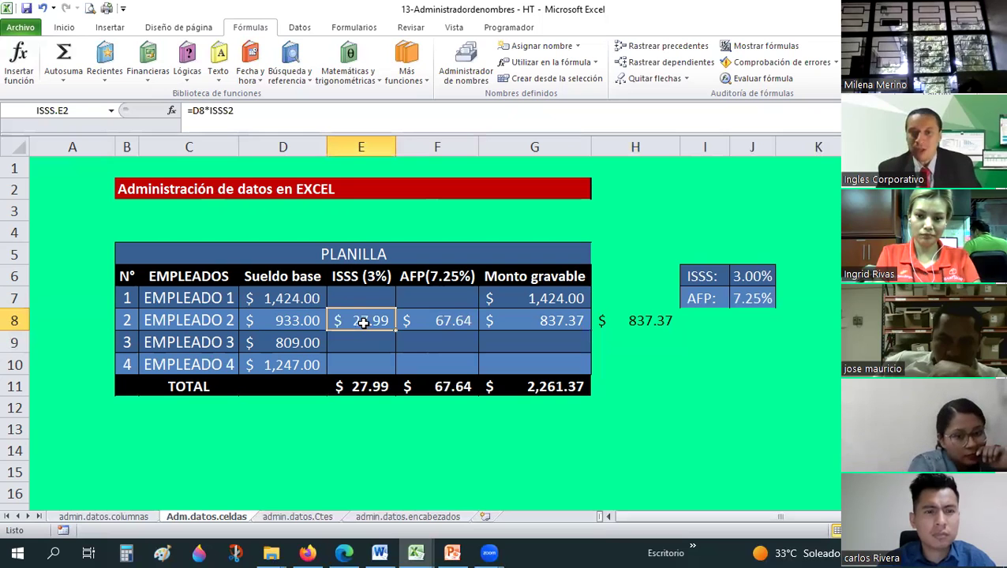
key("alt+Tab")
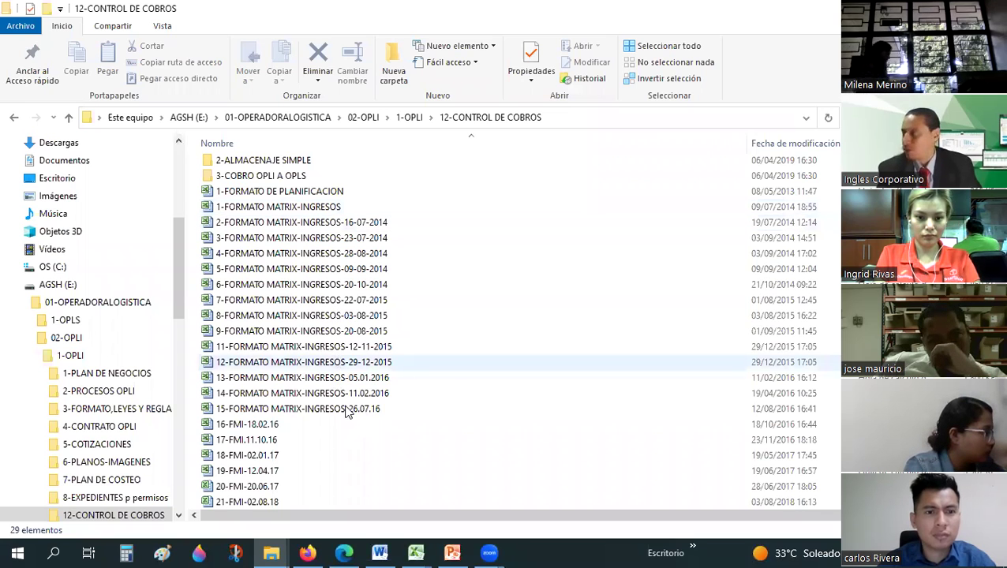
key("alt+Tab")
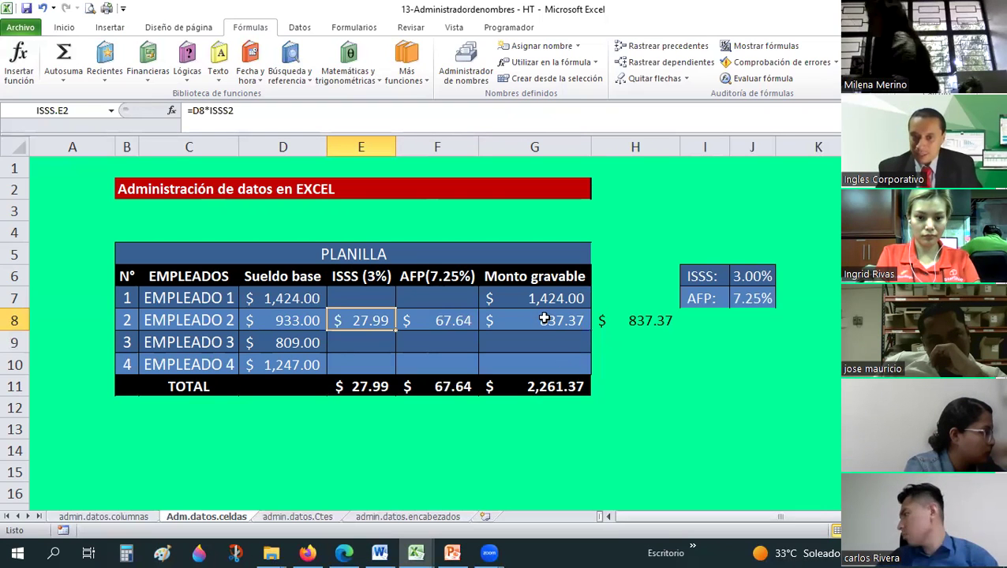
left_click(556, 321)
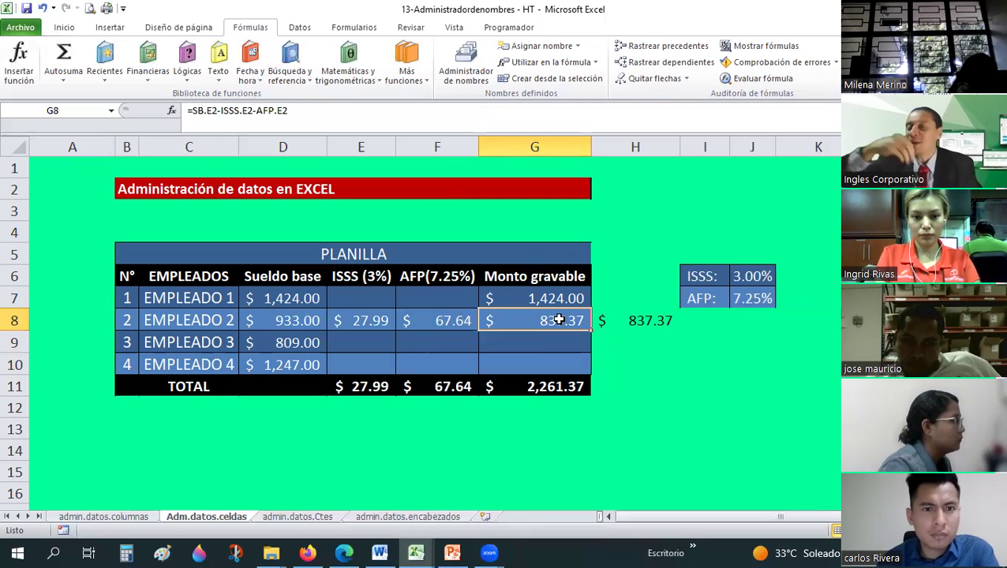
key("Left")
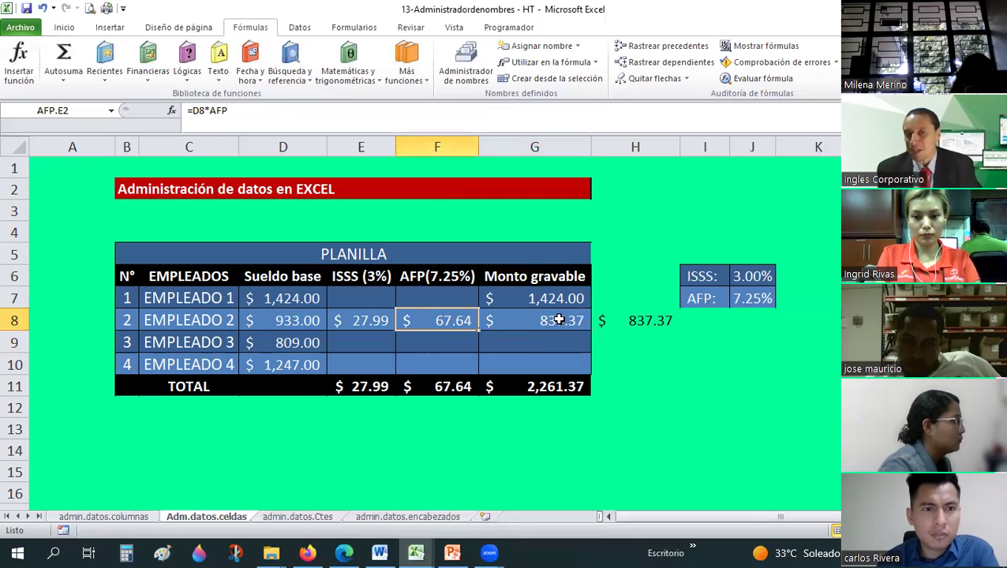
key("Left")
left_click(559, 320)
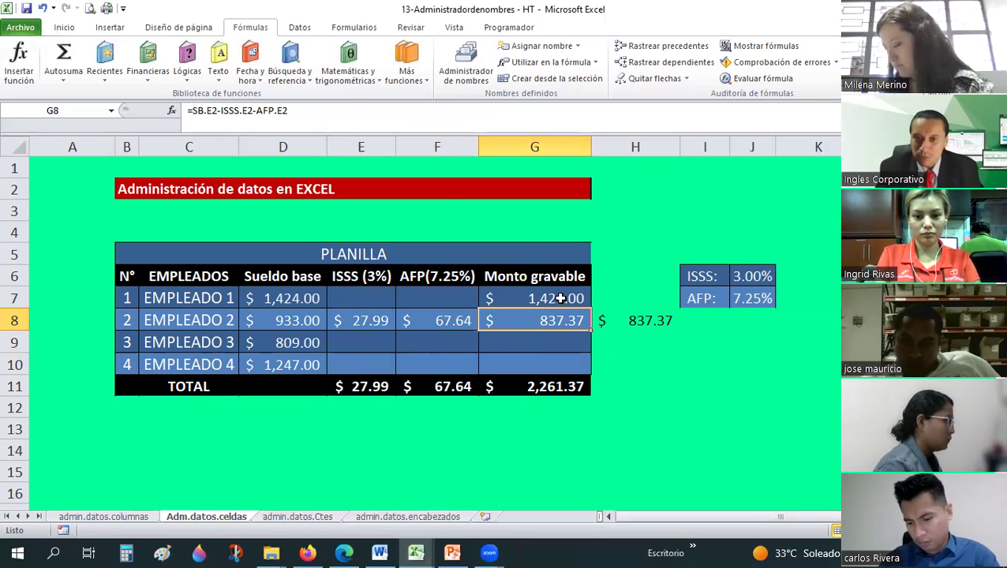
key("Return")
left_click(524, 321)
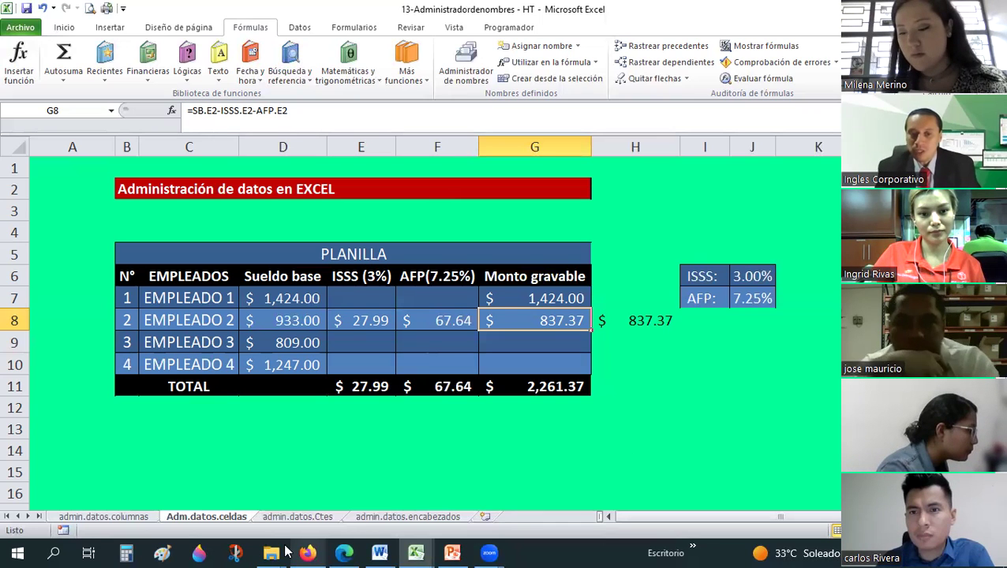
left_click(308, 552)
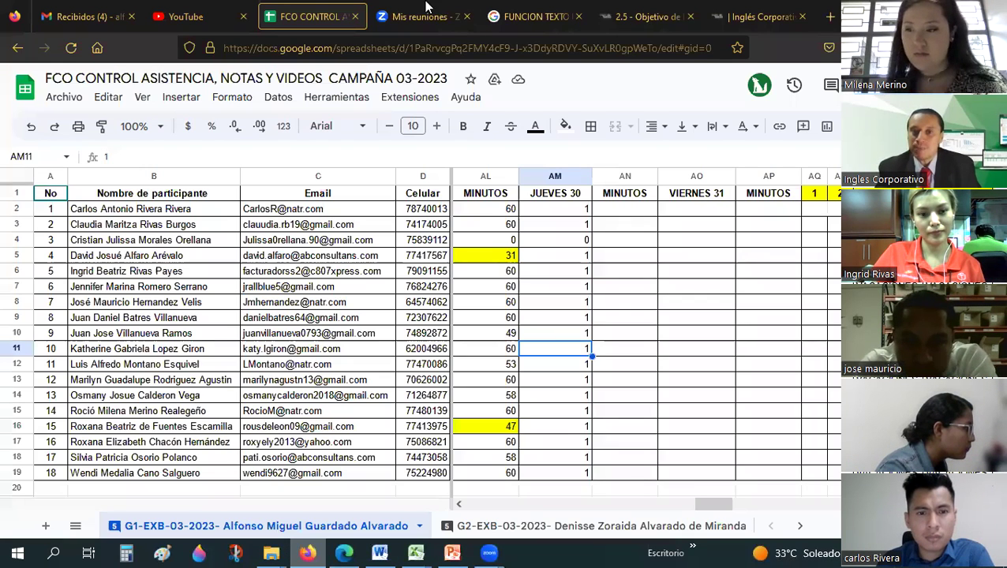
left_click(641, 10)
key("ctrl+Tab")
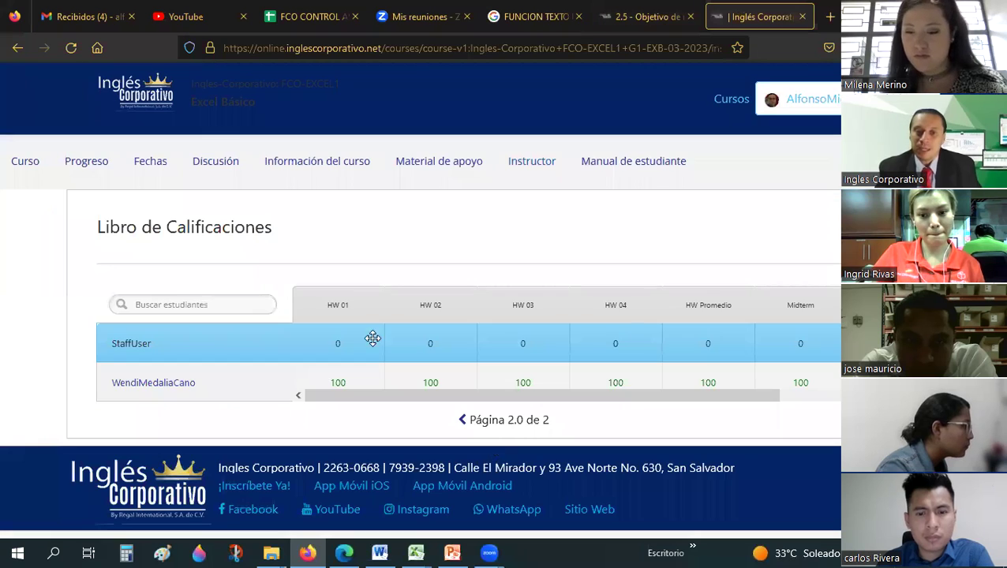
left_click(461, 422)
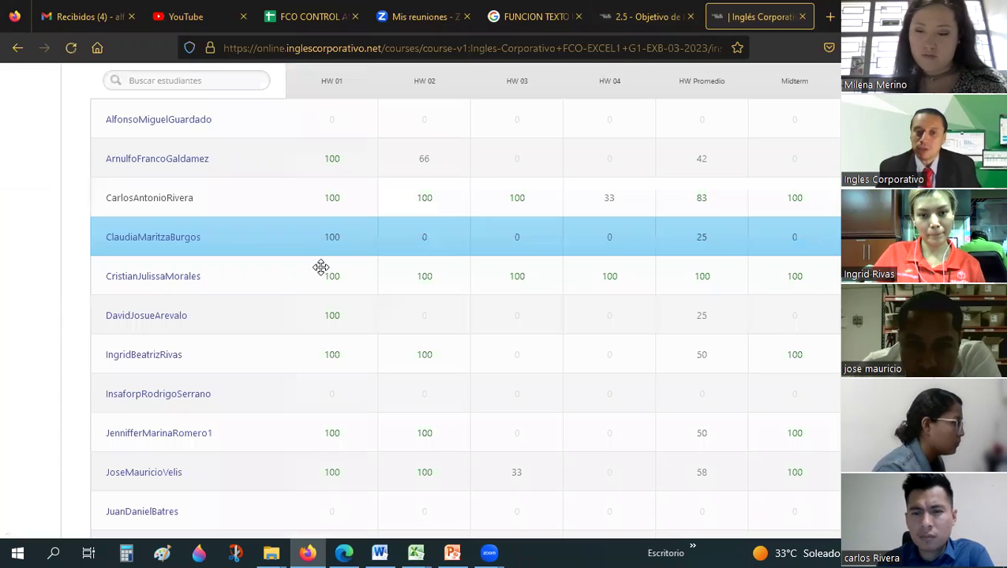
scroll(320, 267, "down", 2)
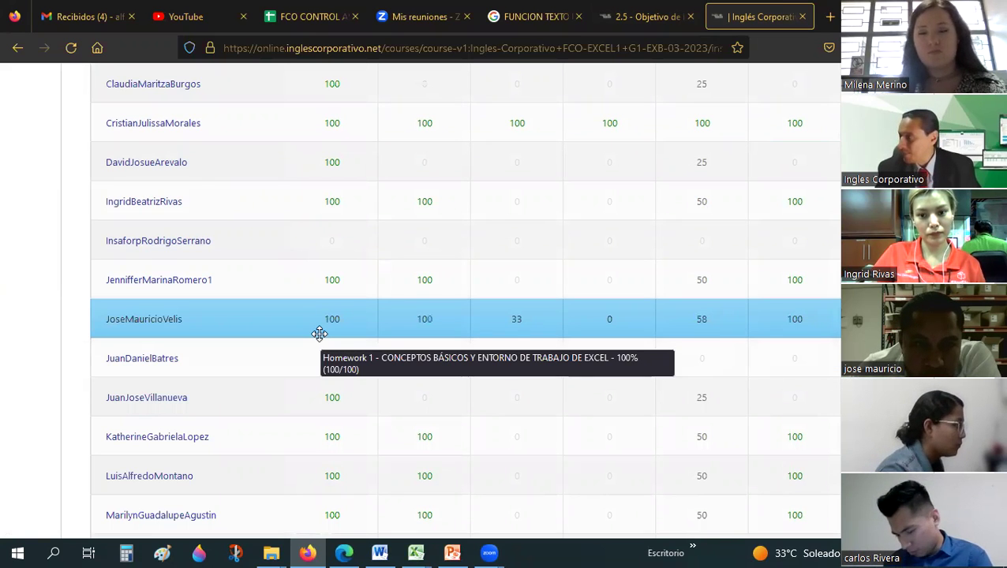
scroll(318, 334, "down", 1)
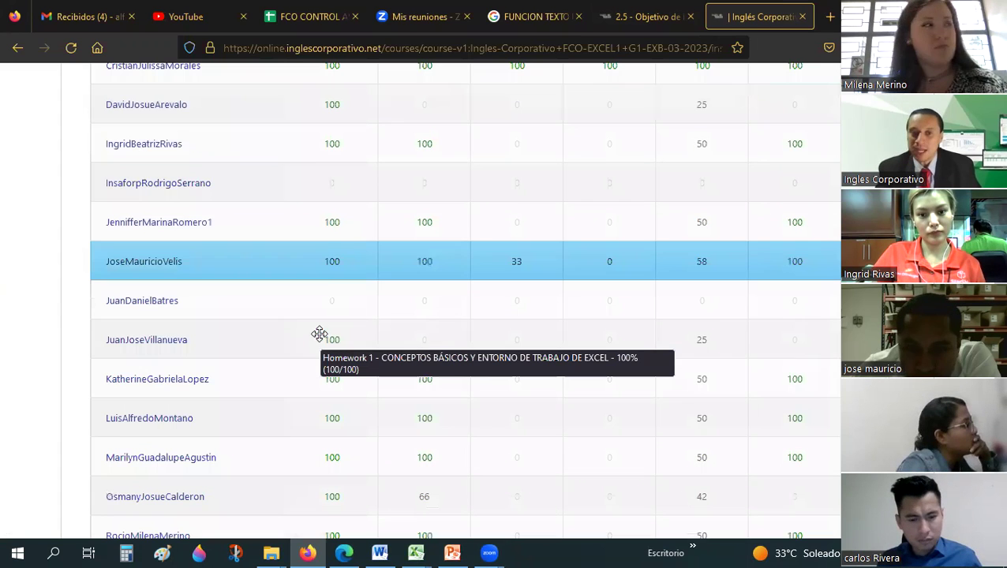
scroll(341, 309, "down", 1)
scroll(341, 308, "down", 3)
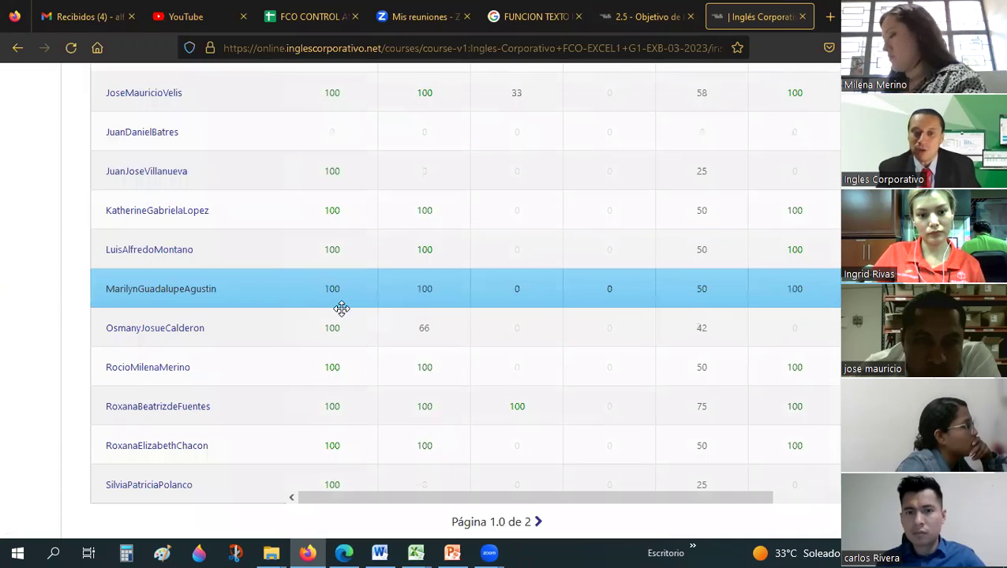
scroll(310, 309, "down", 1)
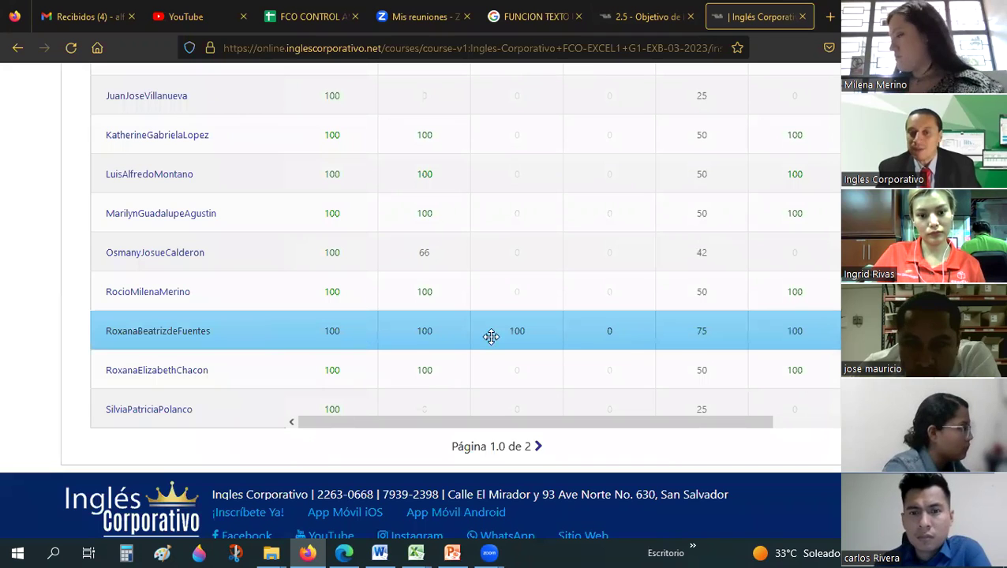
scroll(440, 293, "up", 1)
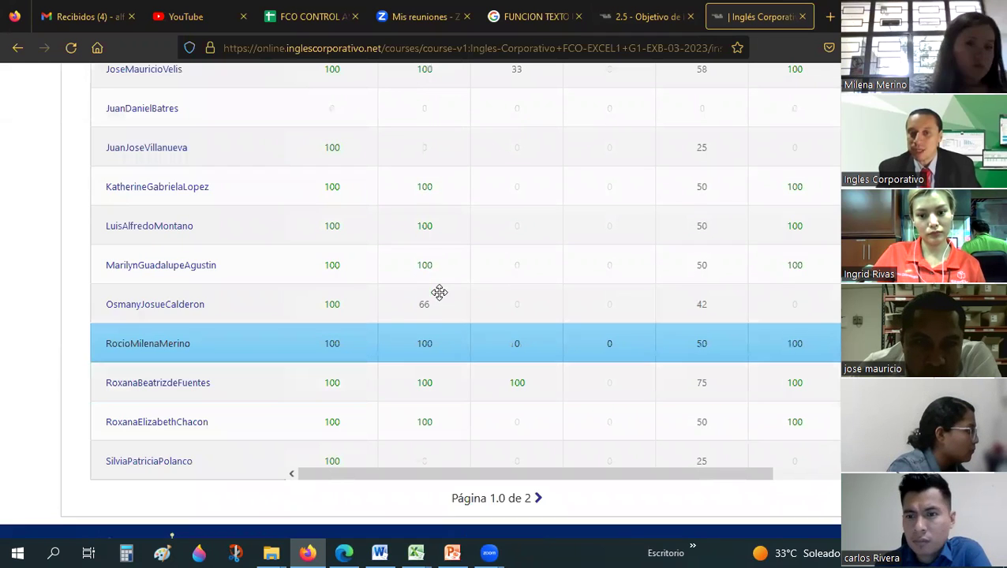
scroll(331, 233, "up", 1)
scroll(435, 241, "up", 5)
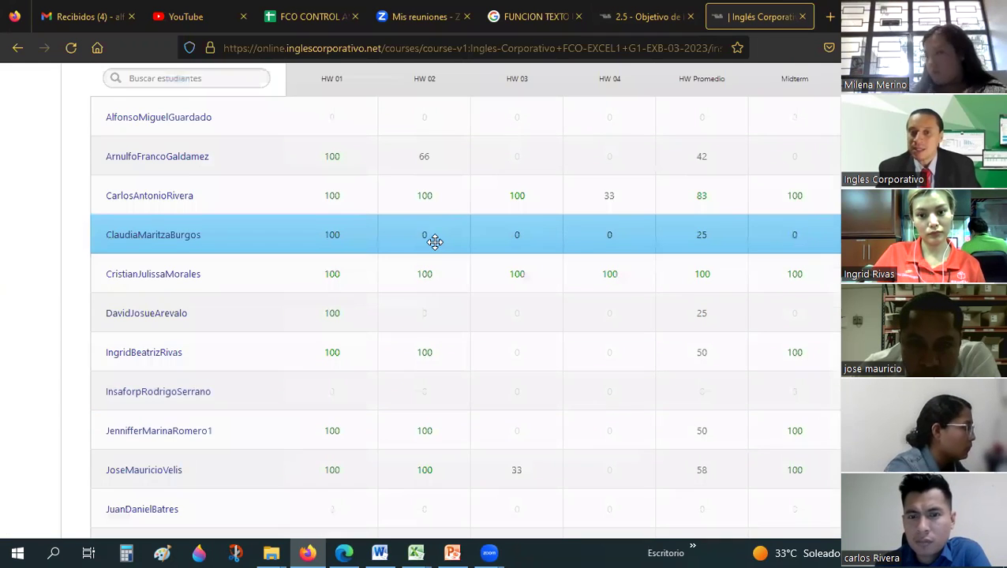
scroll(435, 242, "up", 2)
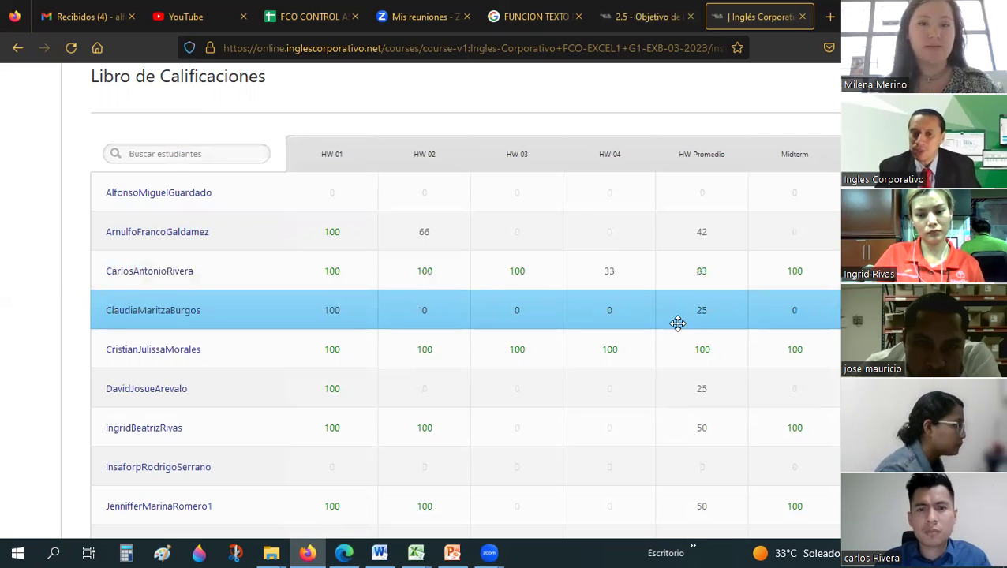
left_click(415, 553)
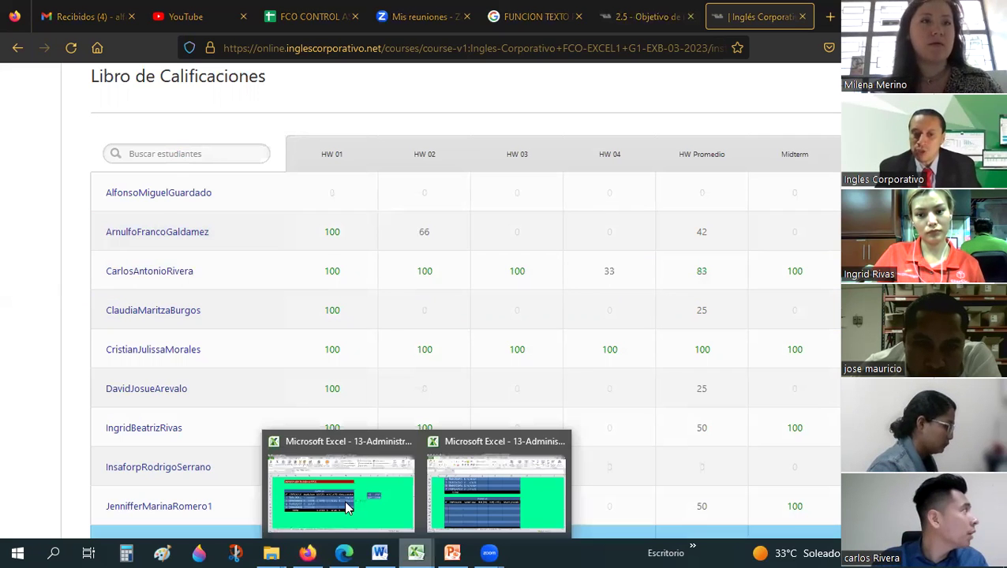
left_click(340, 493)
left_click(695, 386)
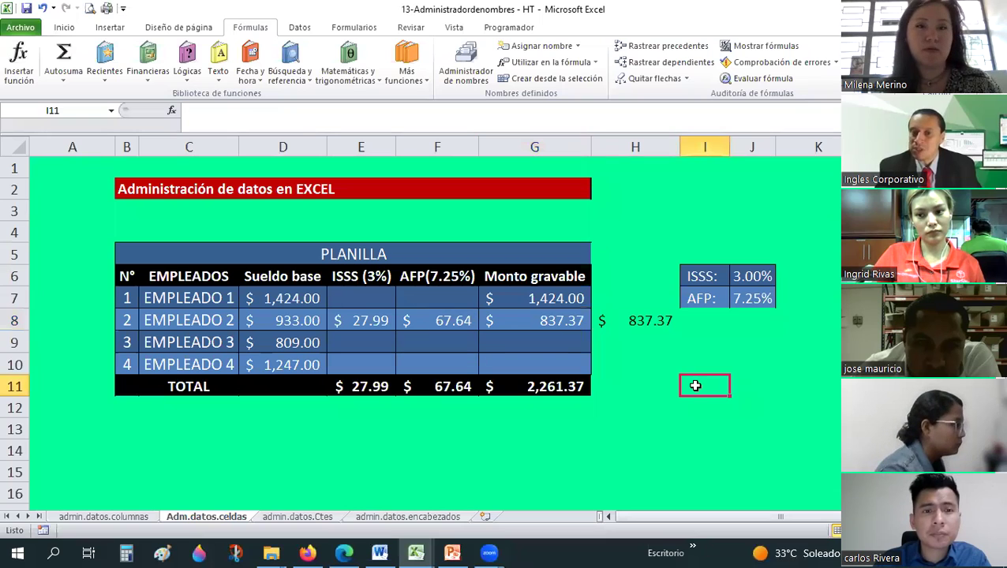
left_click(559, 320)
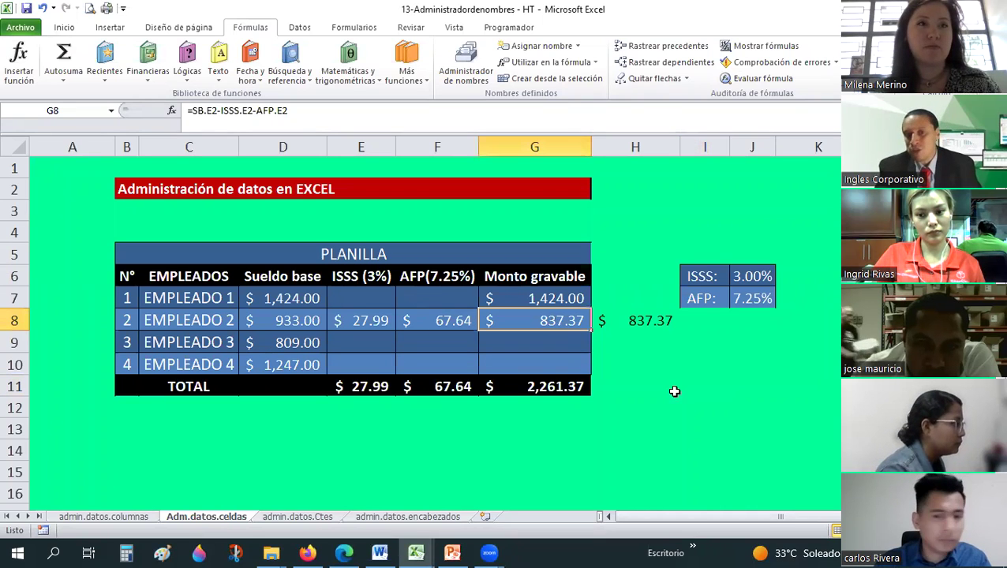